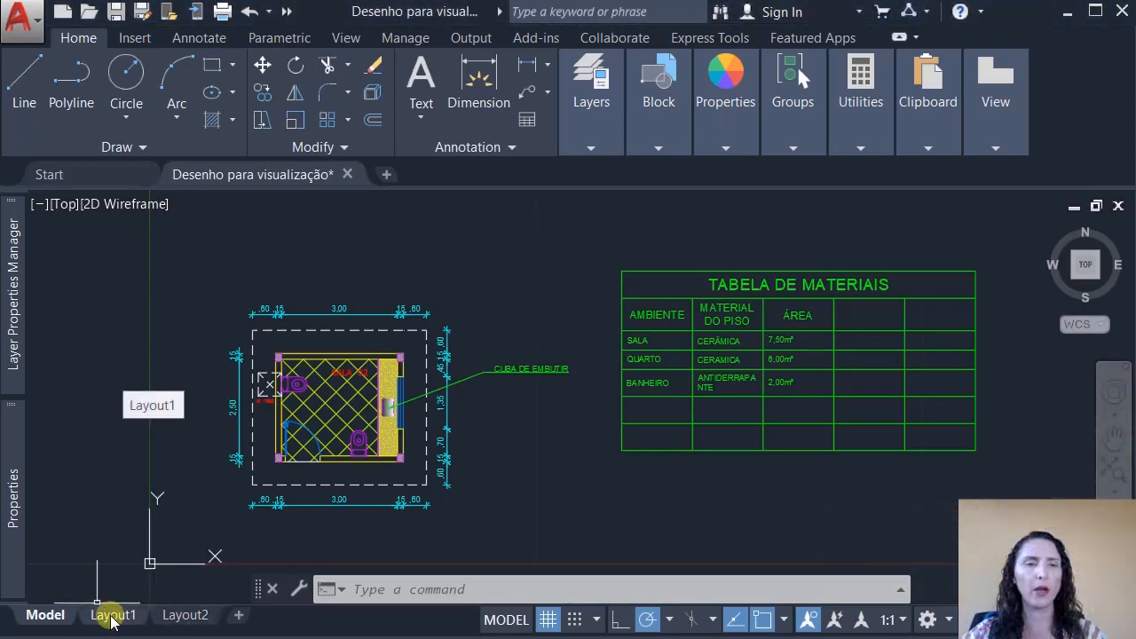
Switch to Layout1 and modify its page setup to use the DWG To PDF.pc3 plotter.
mouse_move(184, 618)
mouse_move(105, 616)
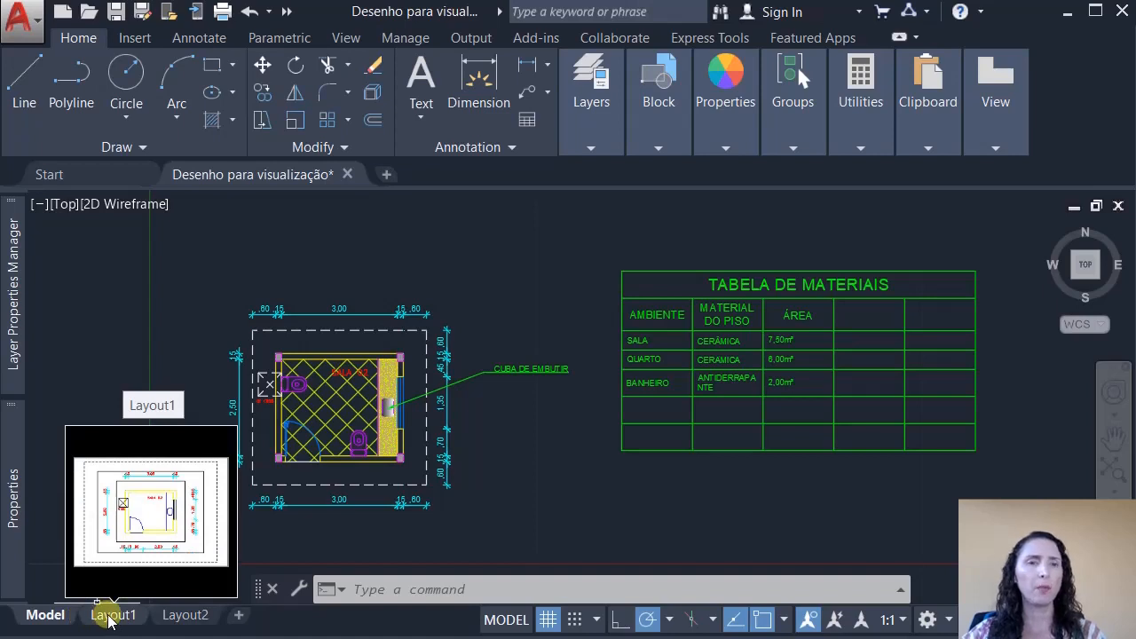
left_click(124, 620)
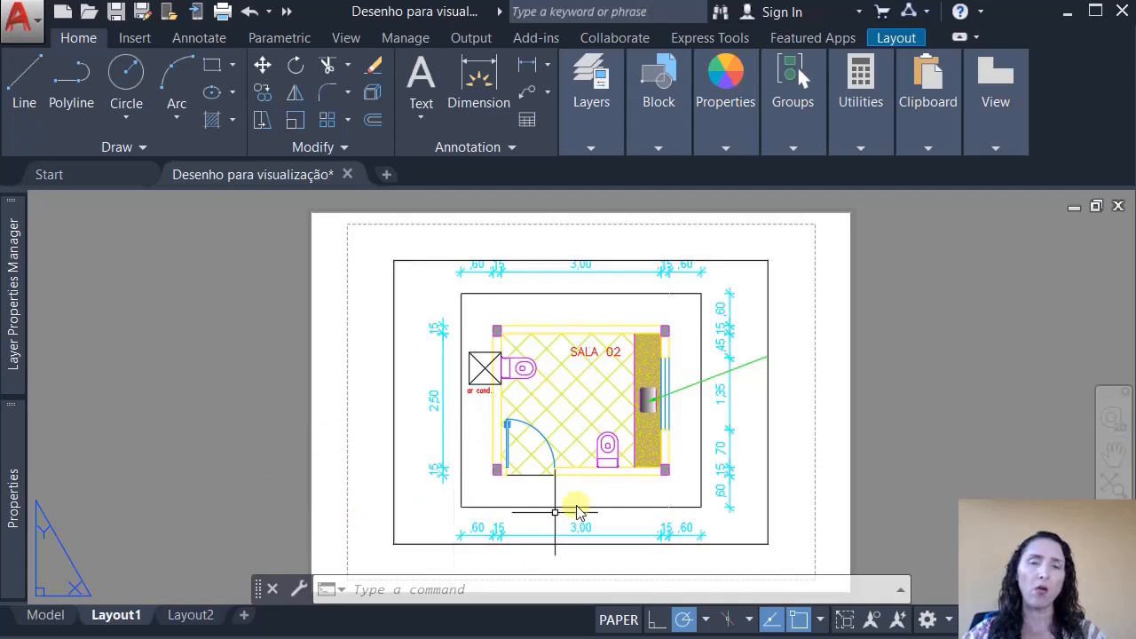
right_click(121, 617)
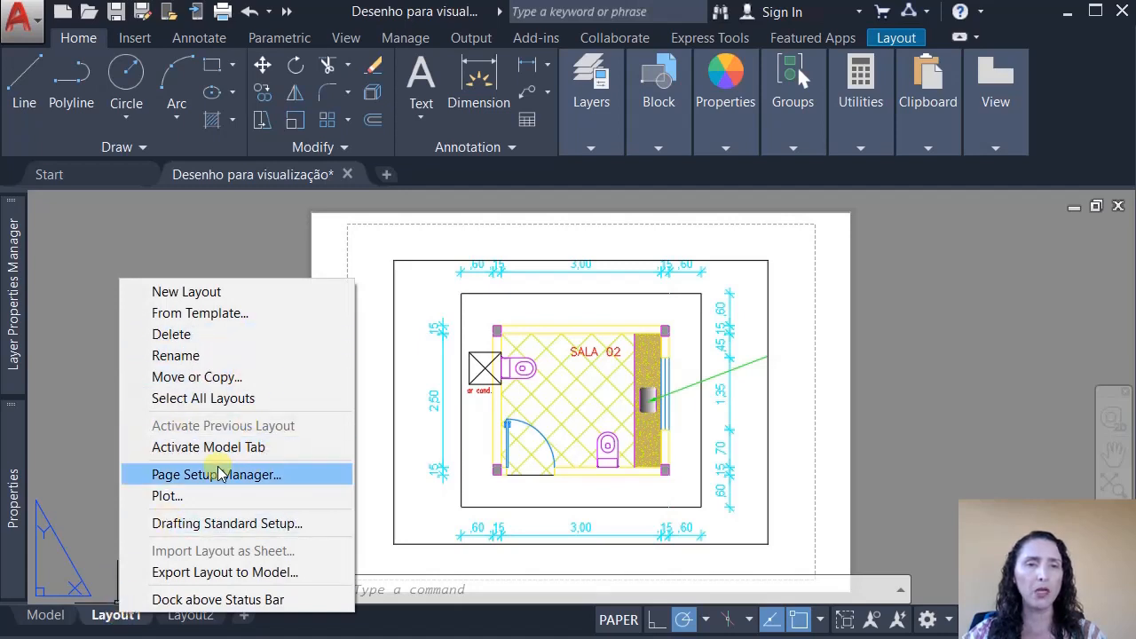
left_click(284, 472)
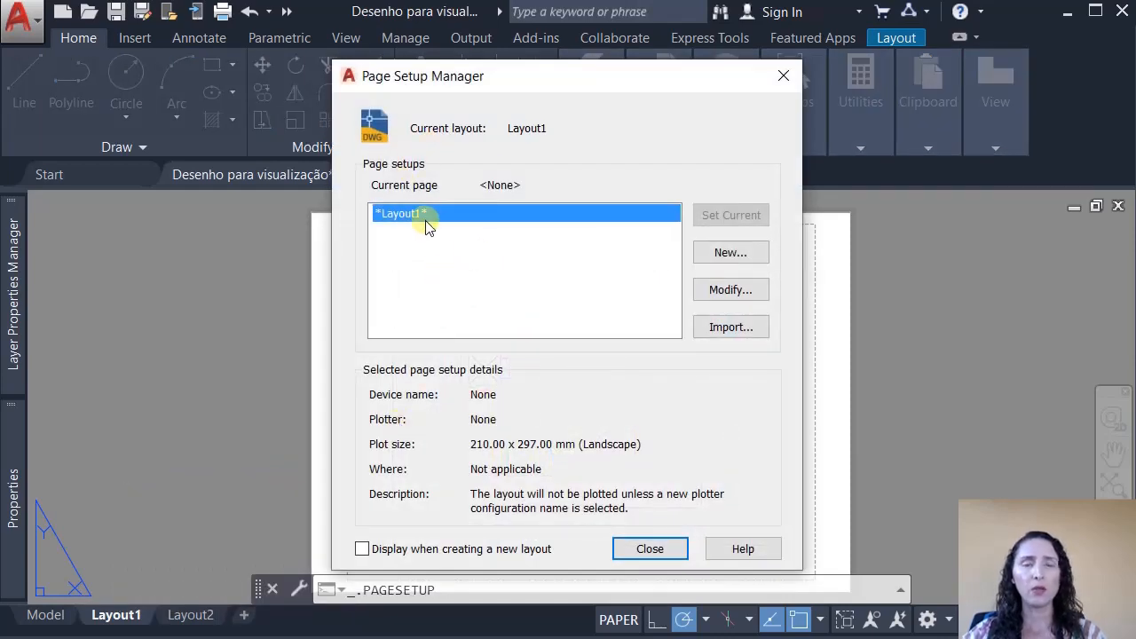
left_click(751, 293)
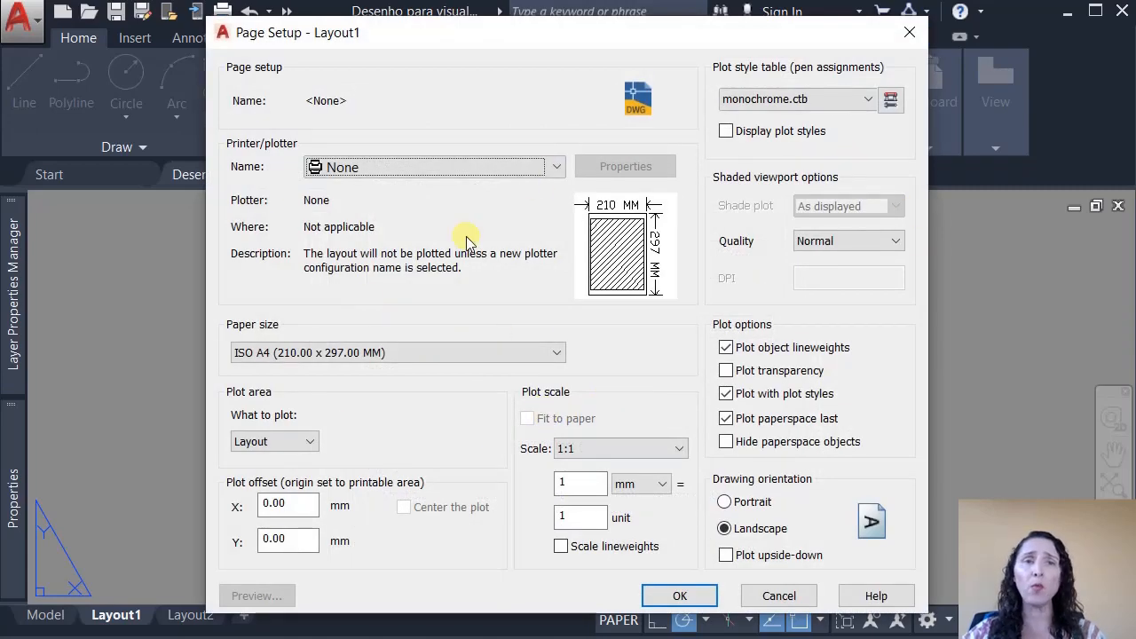
left_click(428, 168)
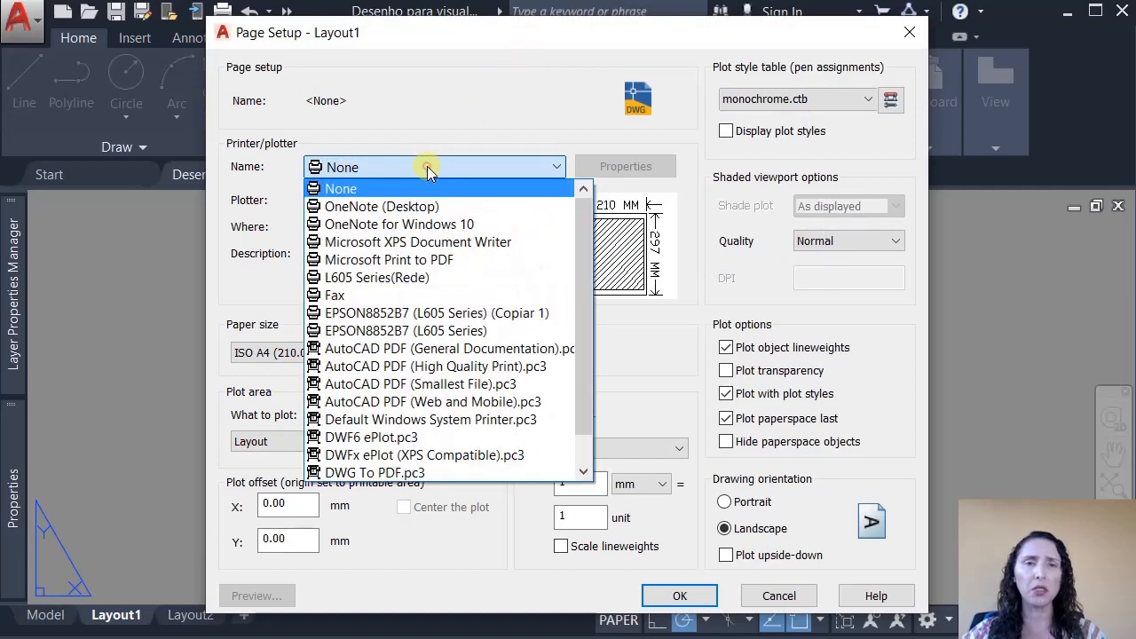
left_click(432, 477)
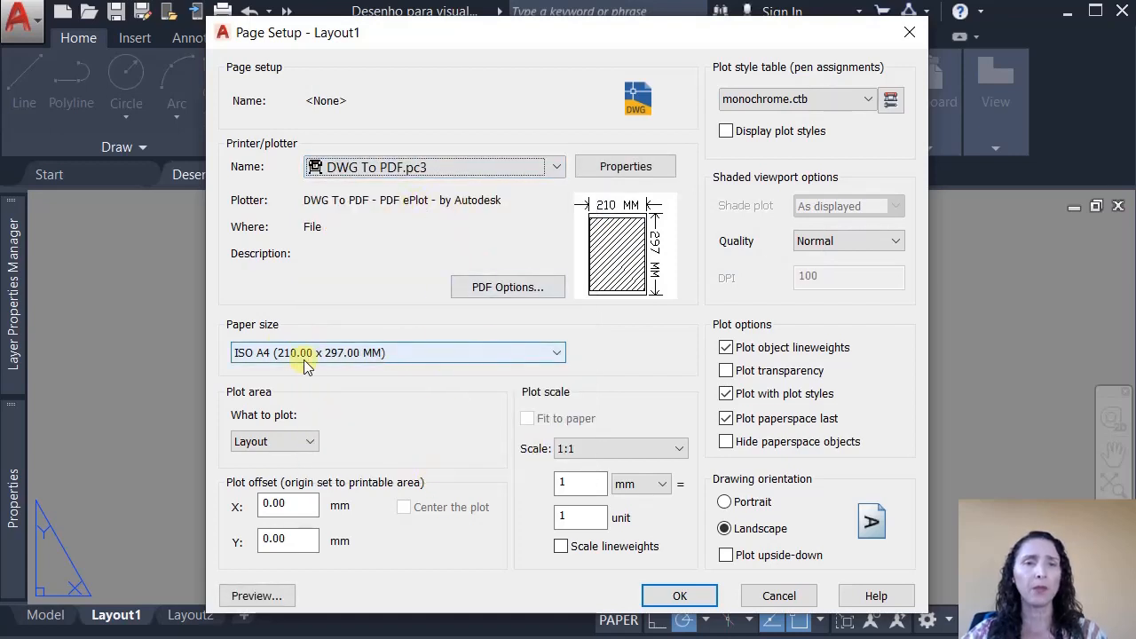
Set the paper size to ISO A3 (420.00 x 297.00 MM), keep Layout as the plot area, and apply the page setup.
left_click(424, 353)
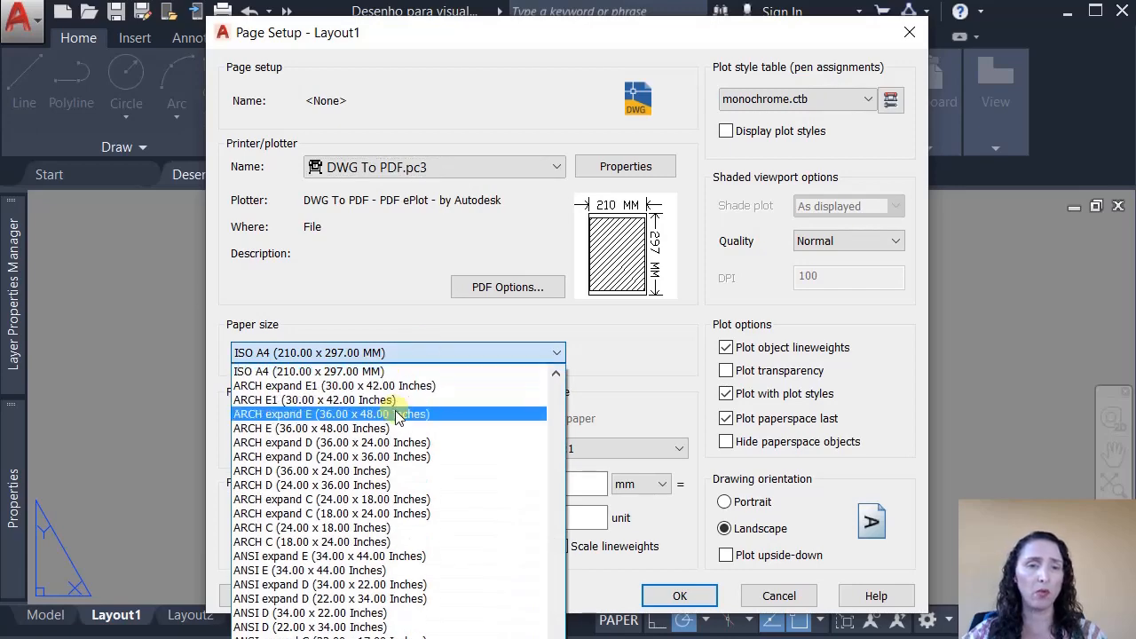
scroll(395, 417, "up", 2)
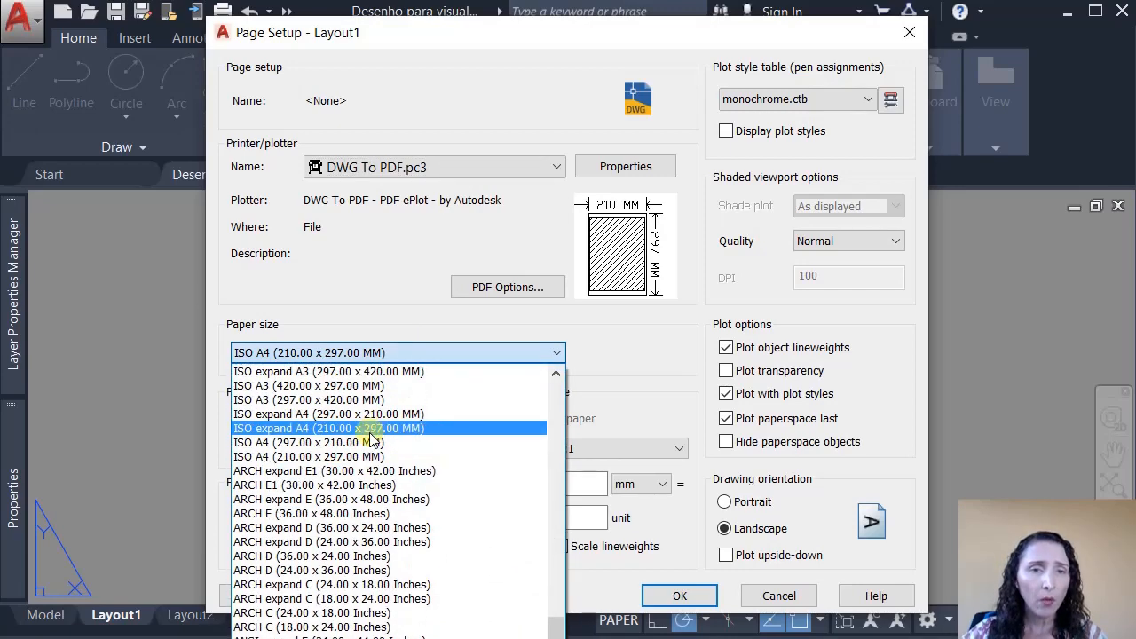
scroll(368, 437, "up", 1)
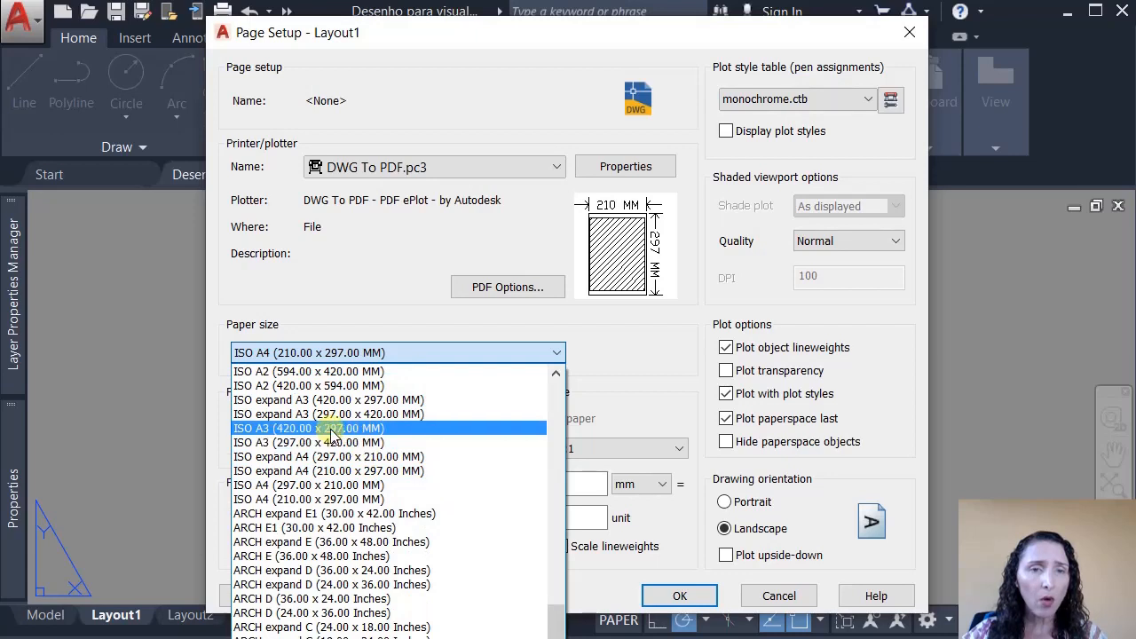
left_click(332, 433)
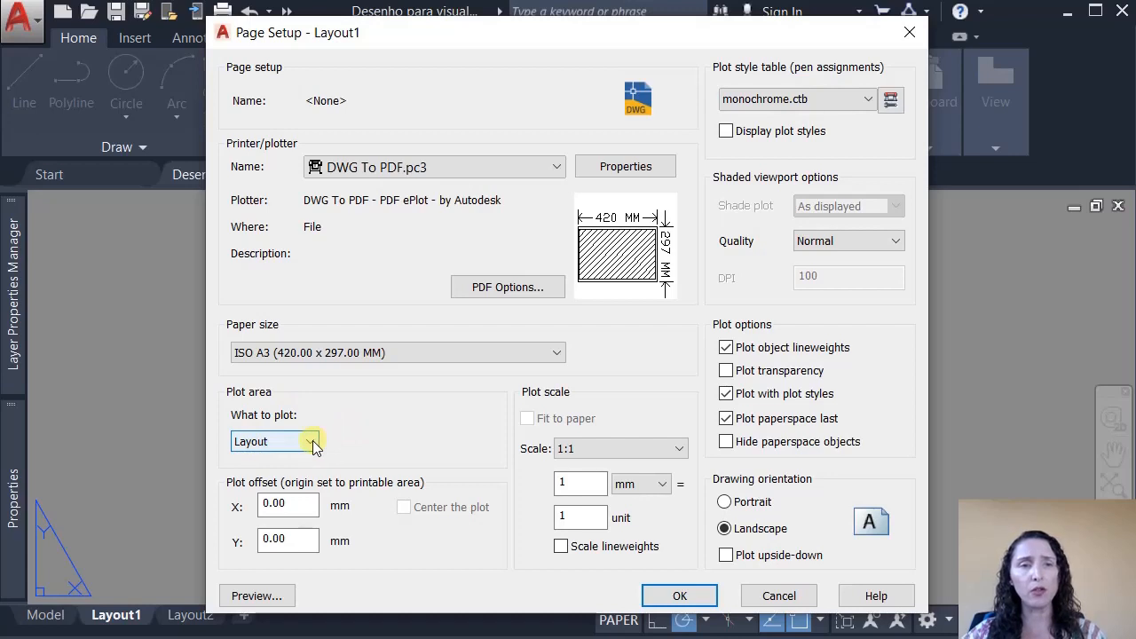
left_click(313, 441)
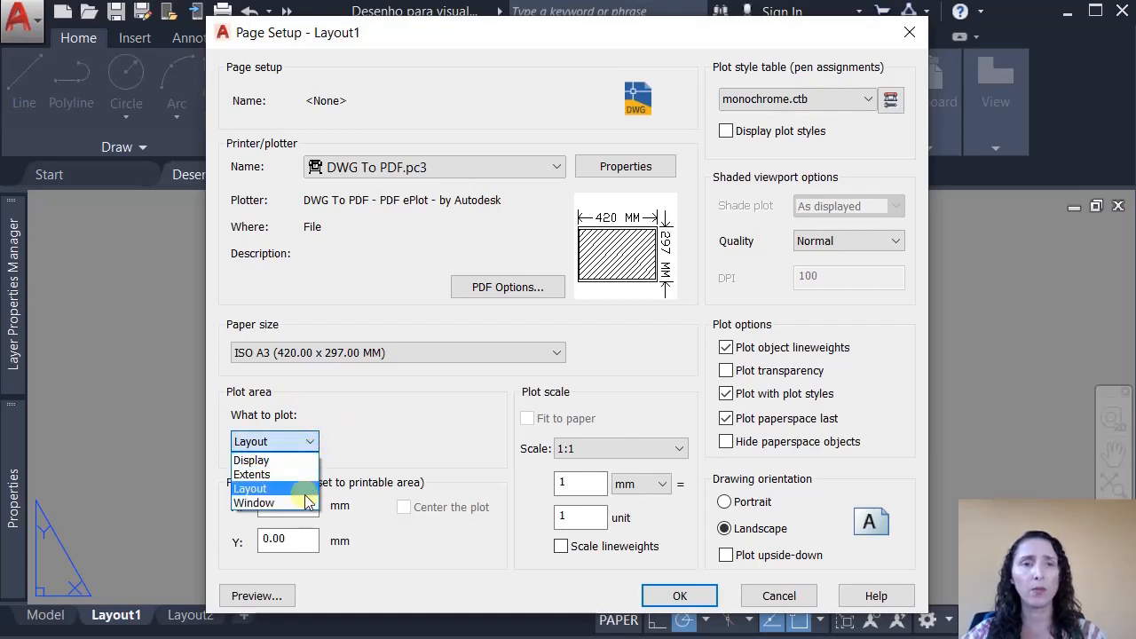
left_click(313, 444)
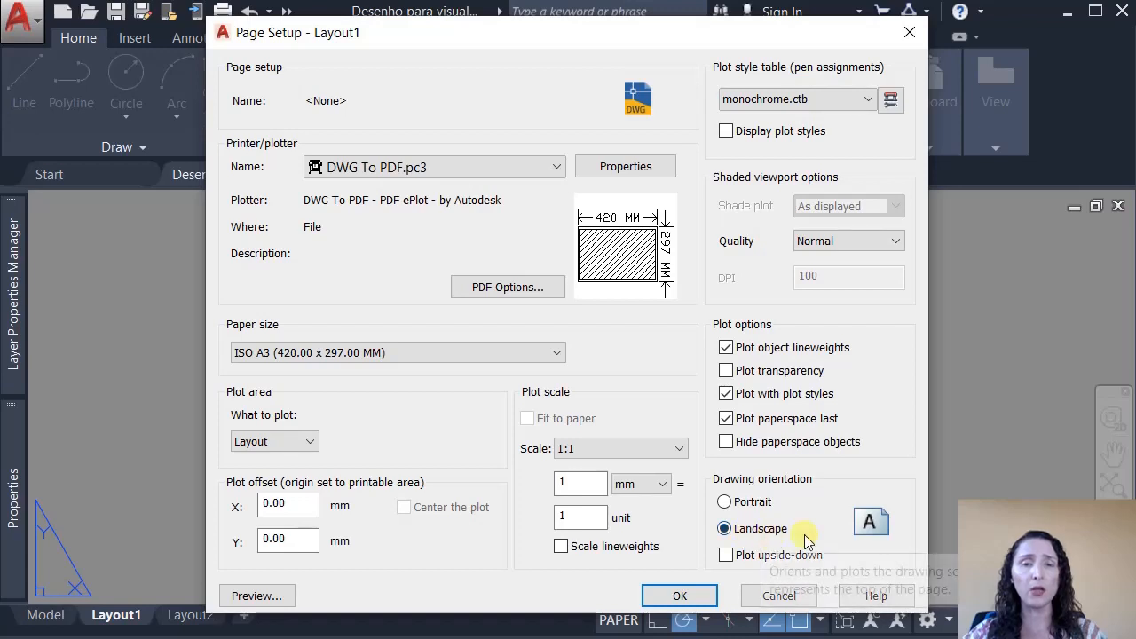
left_click(701, 602)
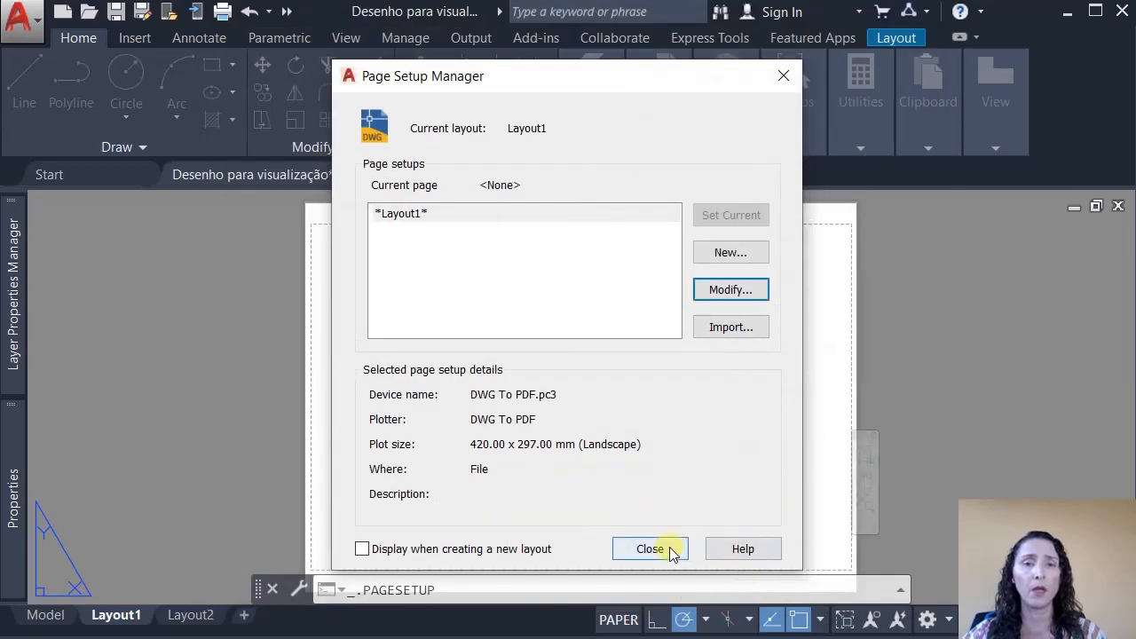
left_click(649, 549)
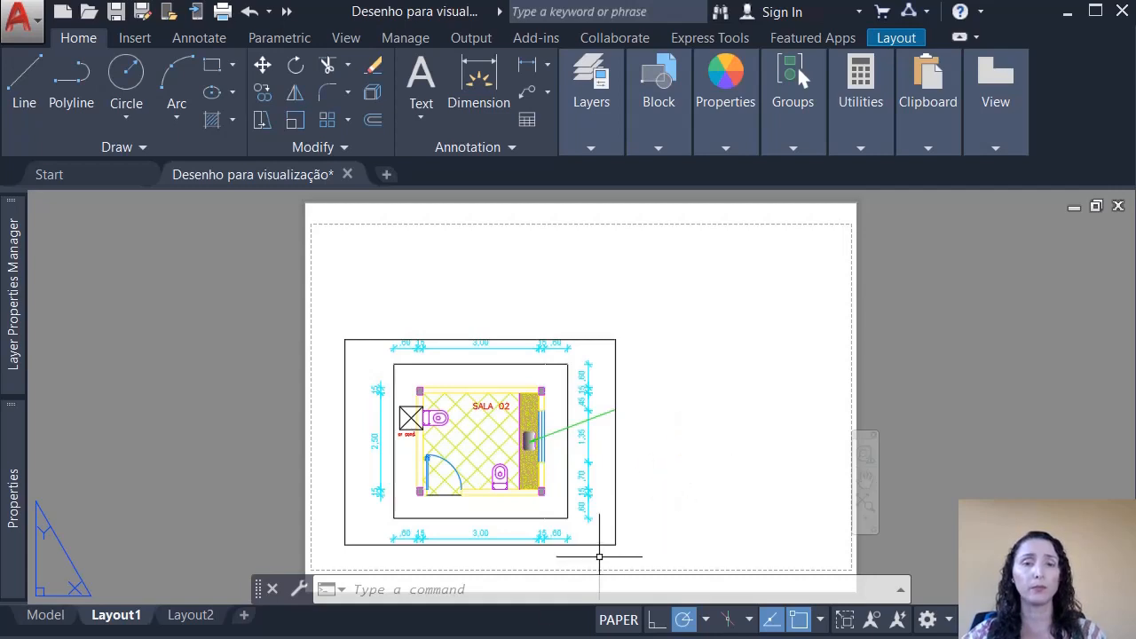
List the properties of the viewport showing the bathroom plan on the sheet.
key("alt+Tab")
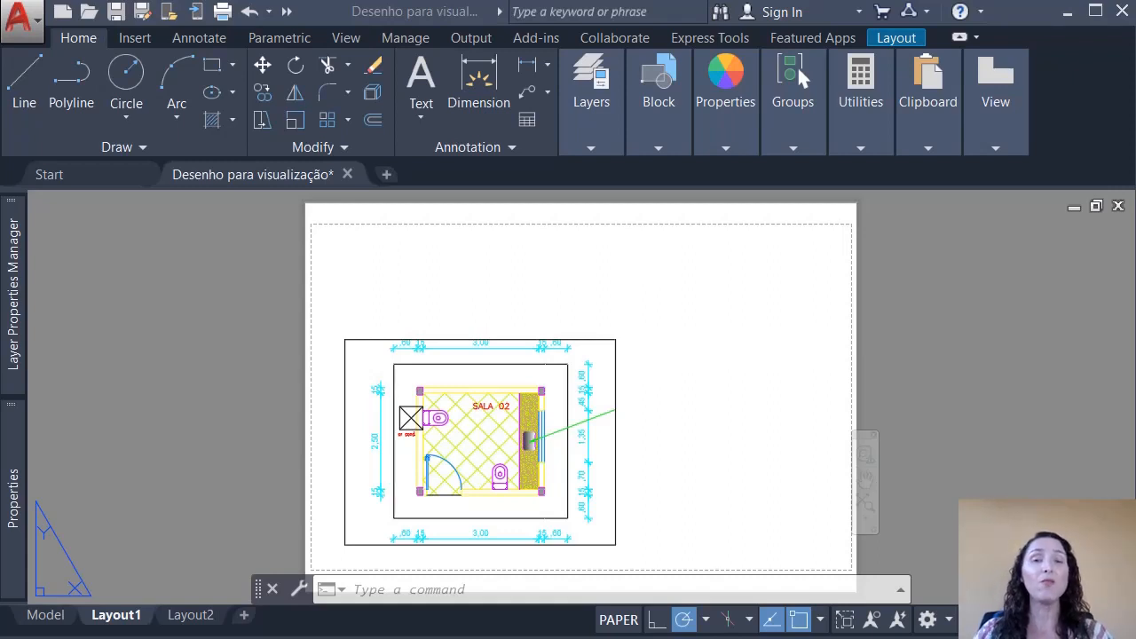
left_click(654, 380)
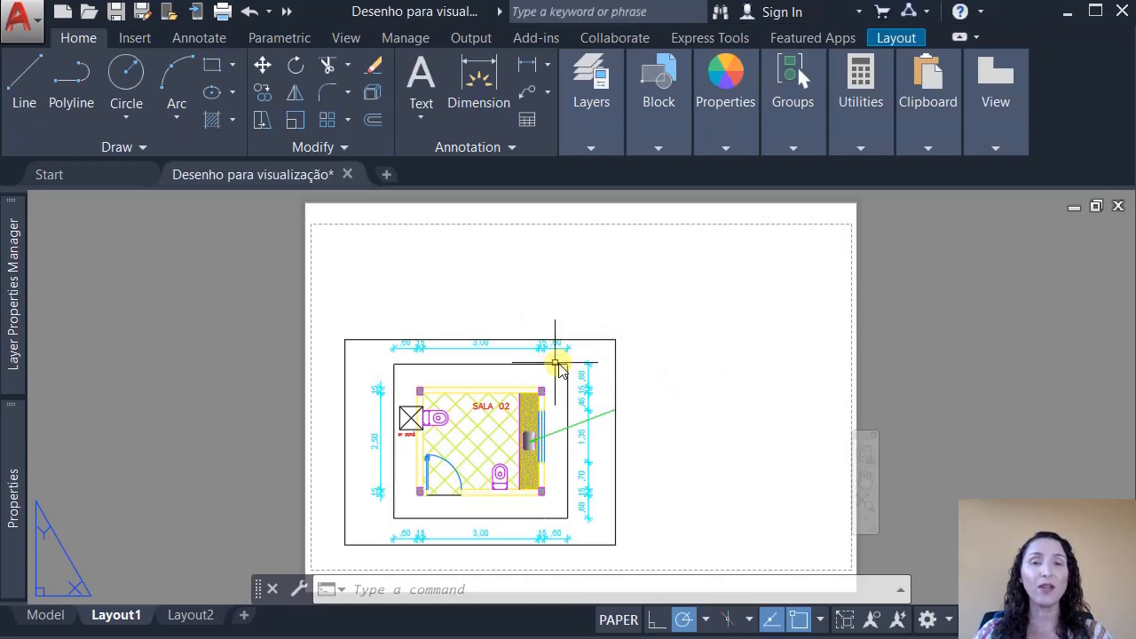
left_click(602, 342)
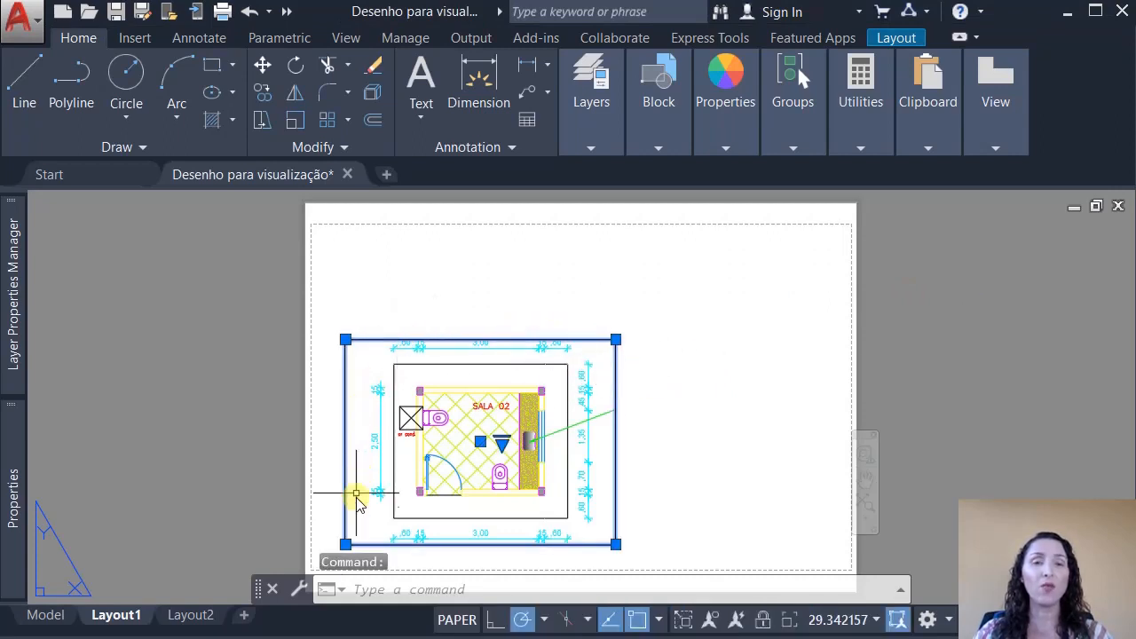
type("list")
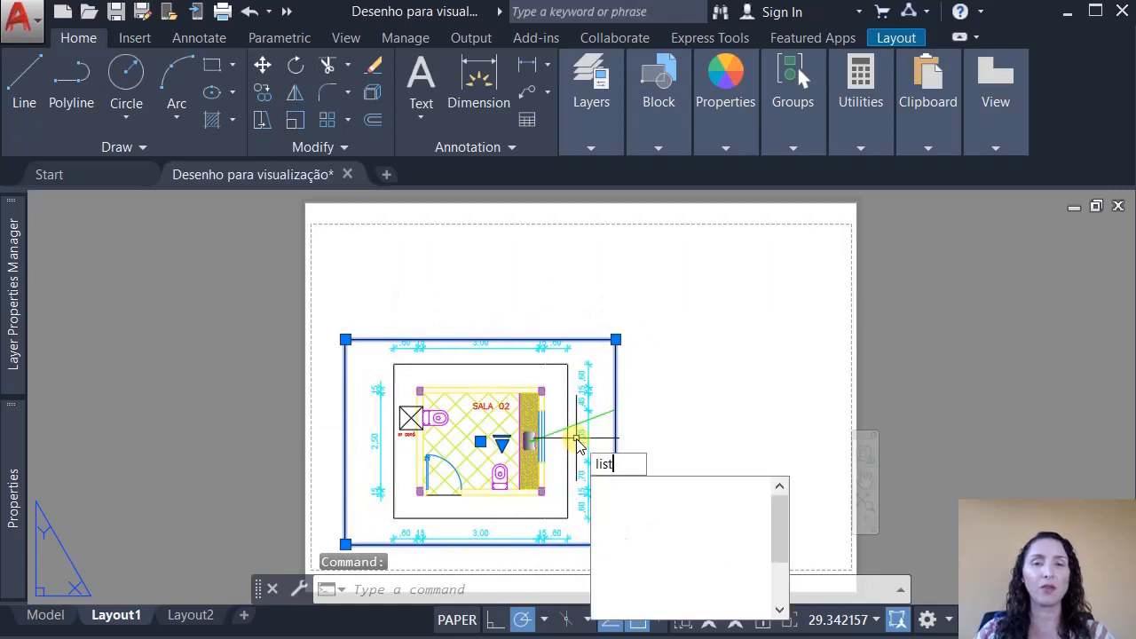
key("Return")
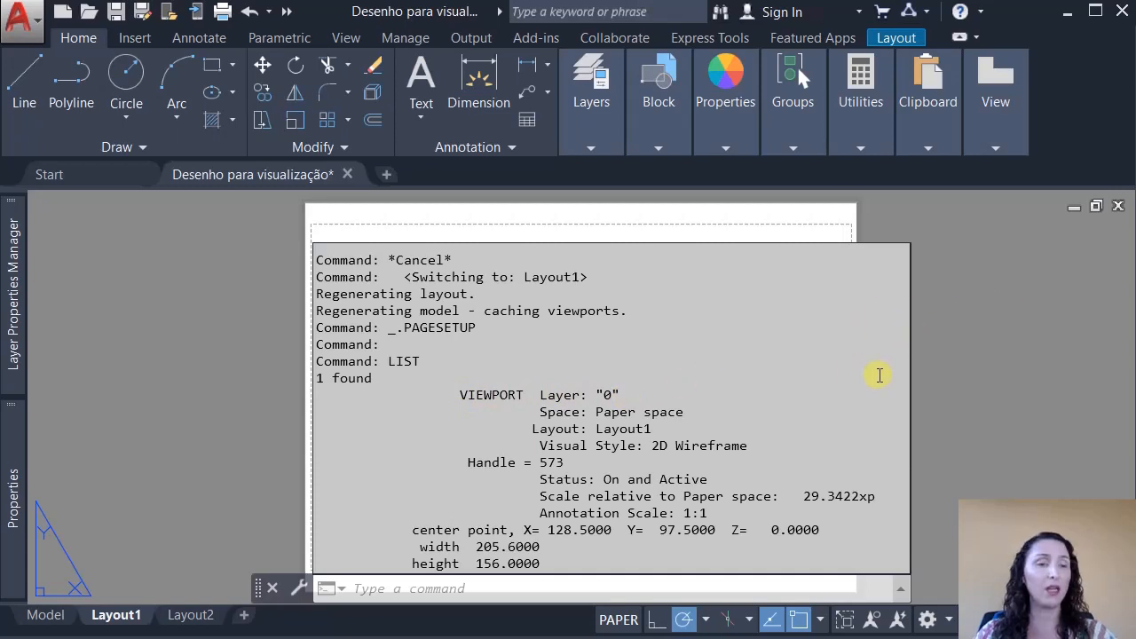
key("Escape")
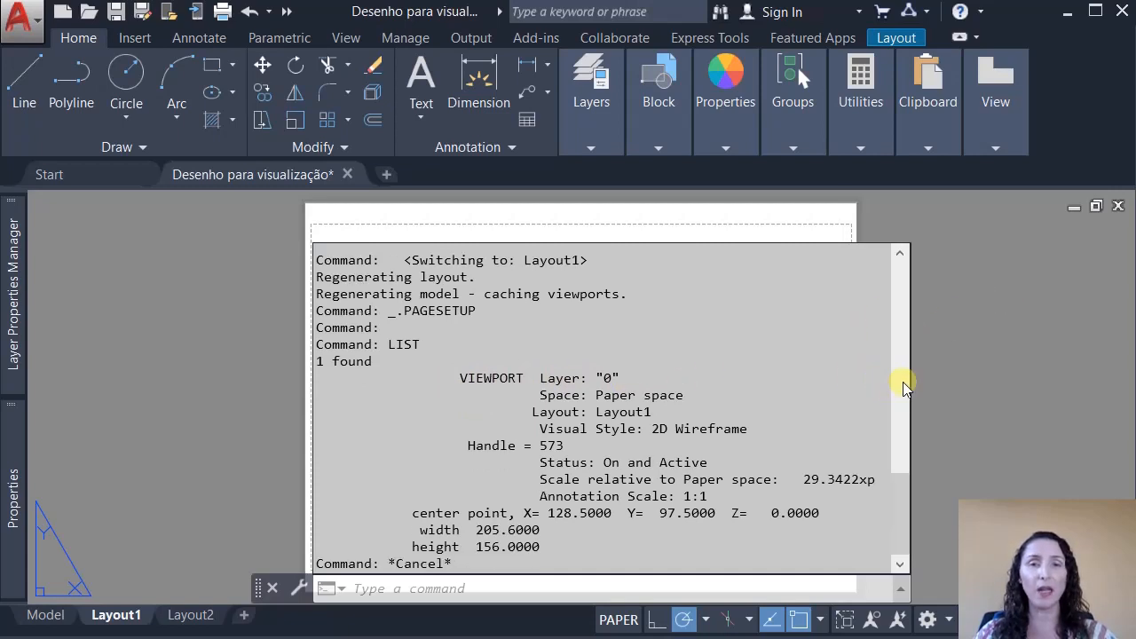
key("Return")
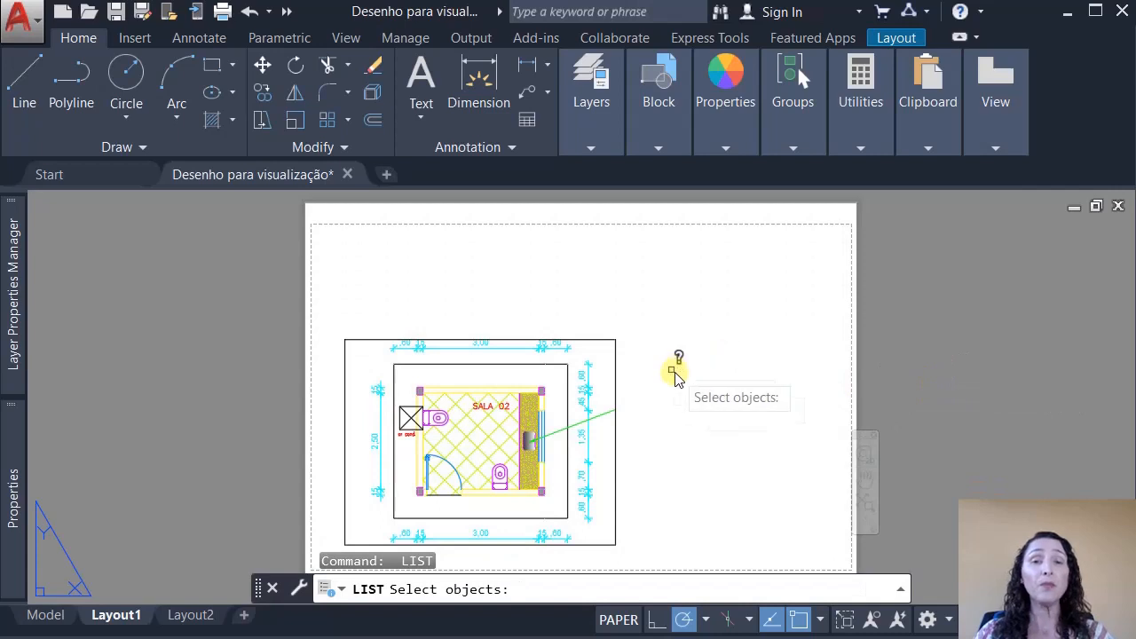
key("Escape")
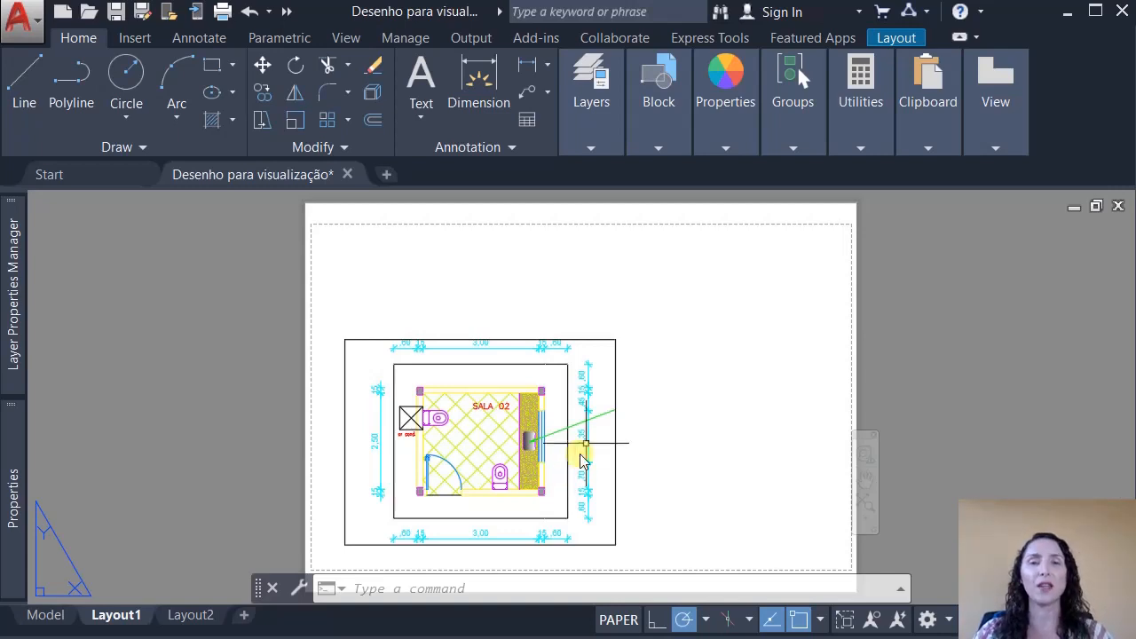
Stretch the viewport's upper-right corner outward to just inside the upper-right corner of the sheet's printable area.
left_click(618, 377)
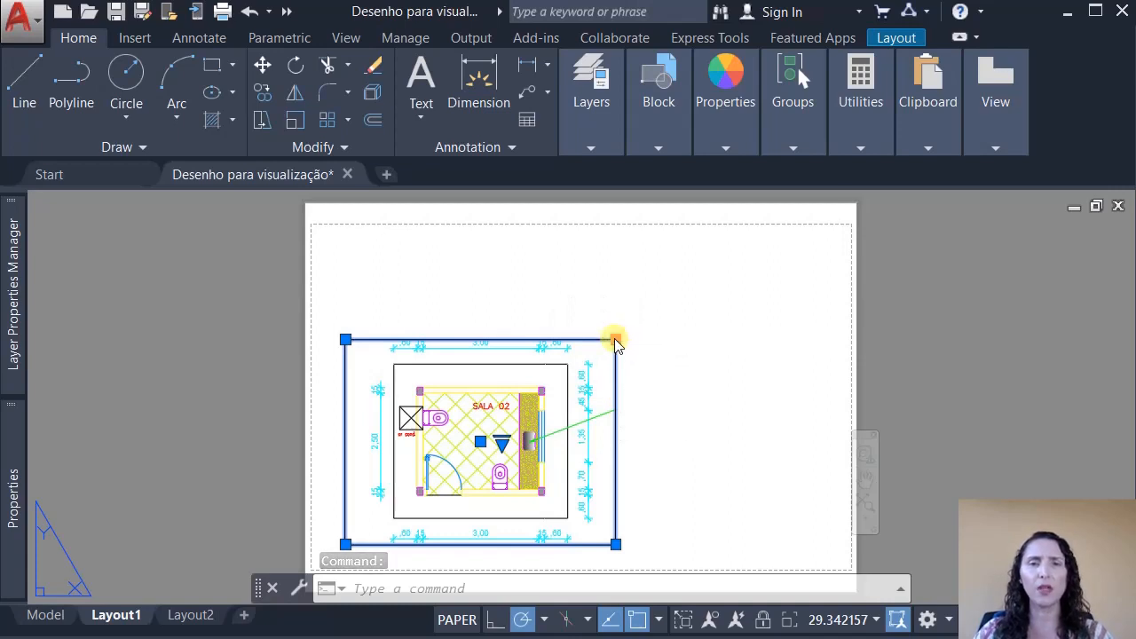
left_click(616, 340)
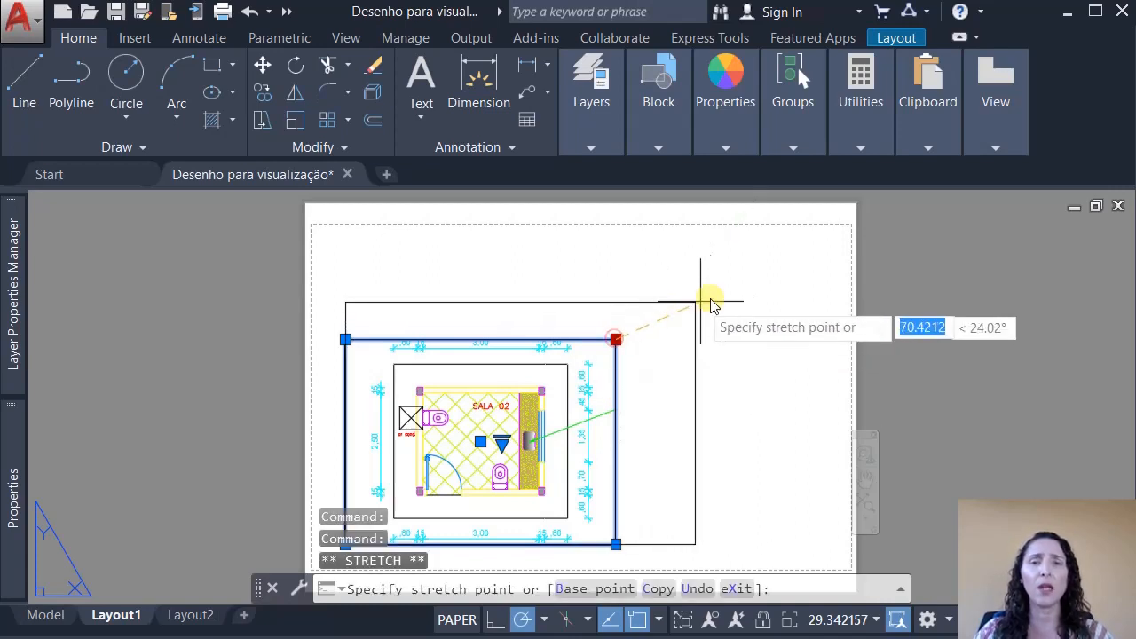
left_click(826, 244)
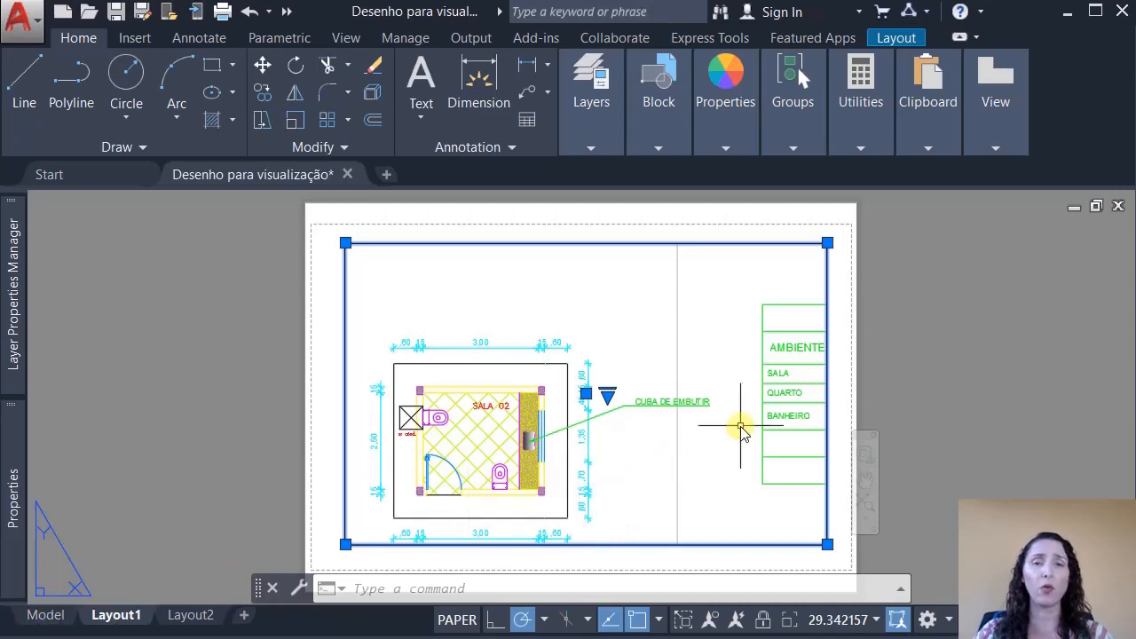
Activate model space in the viewport, reduce its view to bring in the plan and materials table, and return to paper space.
double_click(660, 441)
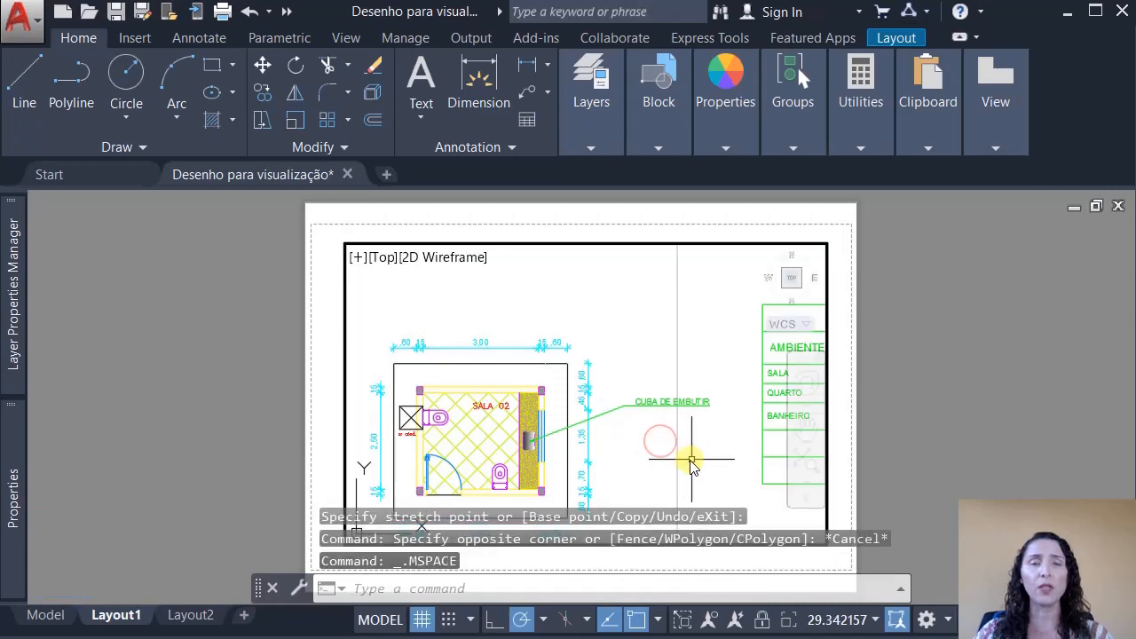
scroll(630, 394, "down", 4)
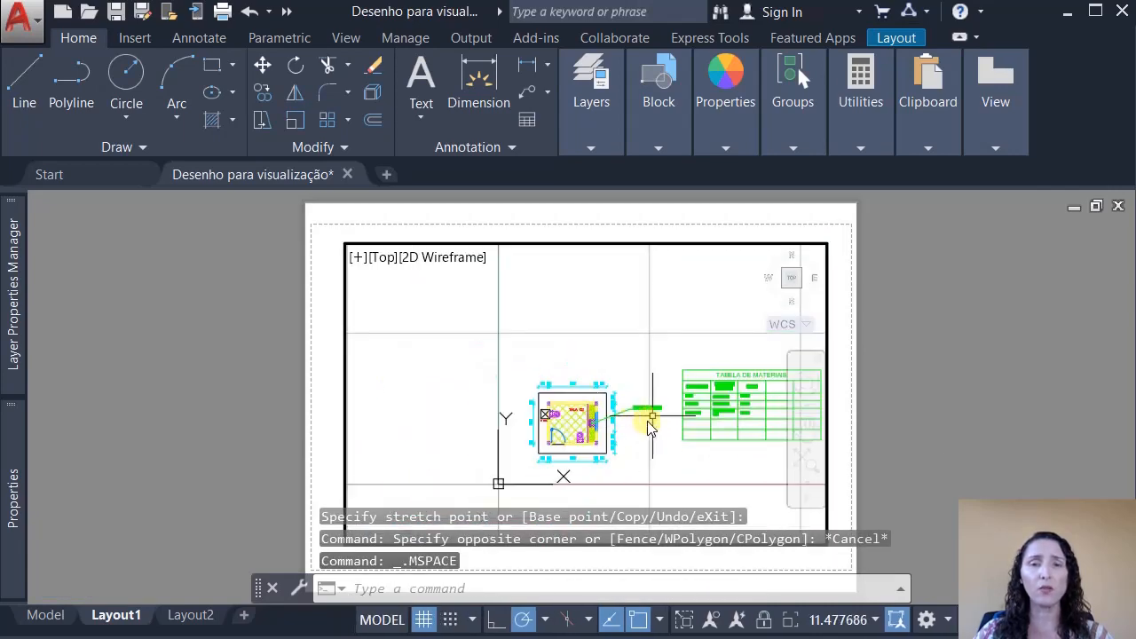
scroll(647, 406, "up", 4)
scroll(635, 408, "down", 2)
scroll(712, 420, "up", 1)
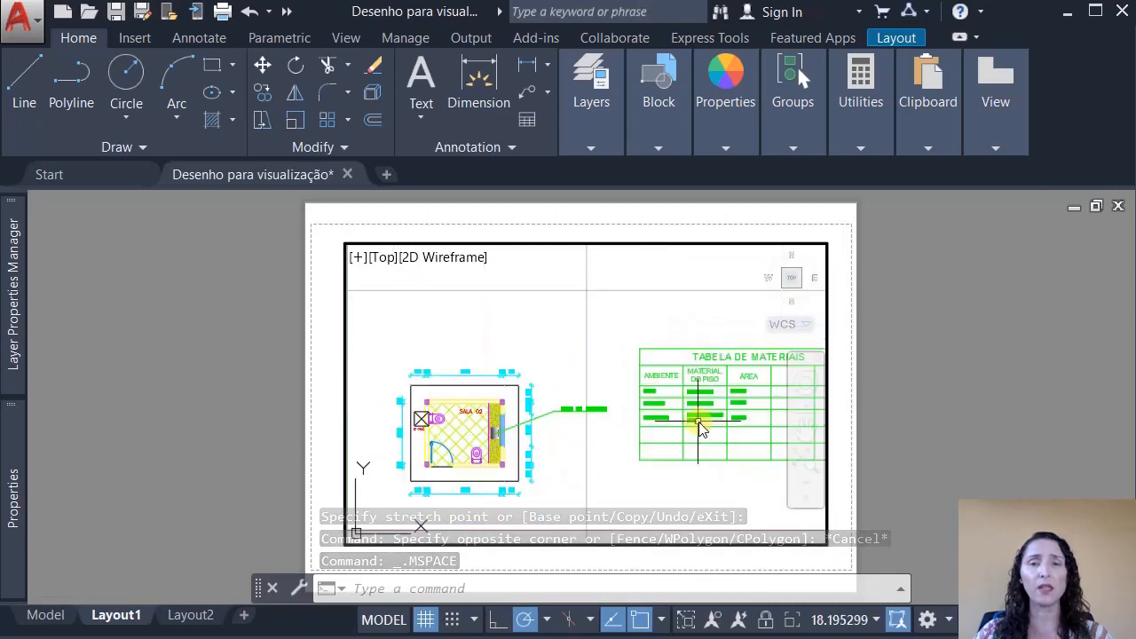
scroll(637, 417, "down", 2)
scroll(634, 444, "up", 2)
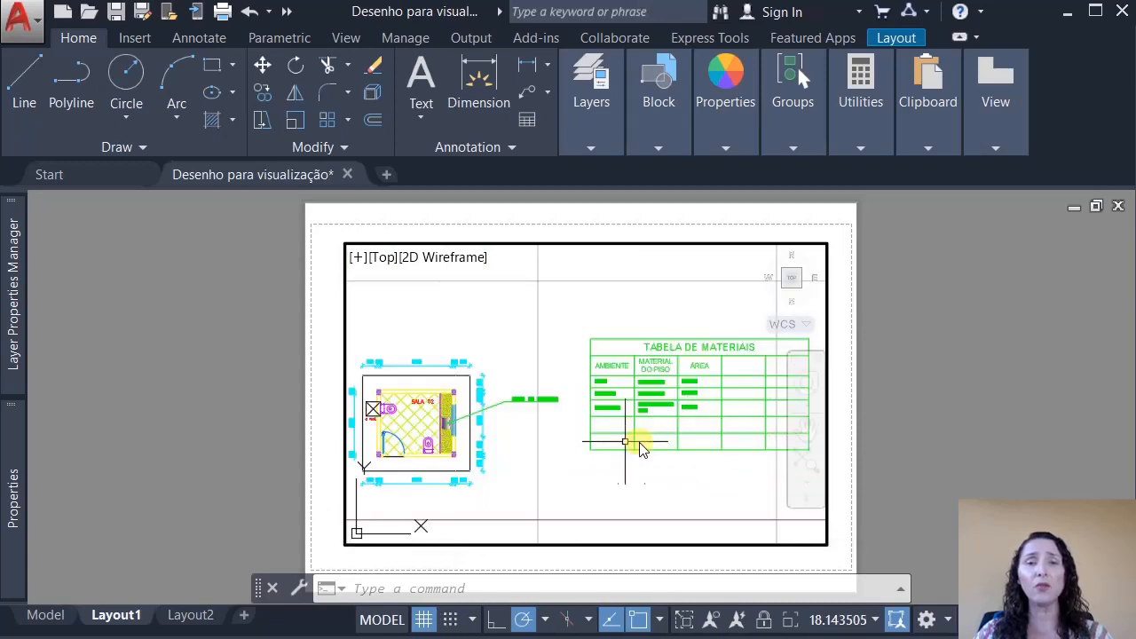
scroll(537, 420, "down", 2)
scroll(500, 435, "up", 2)
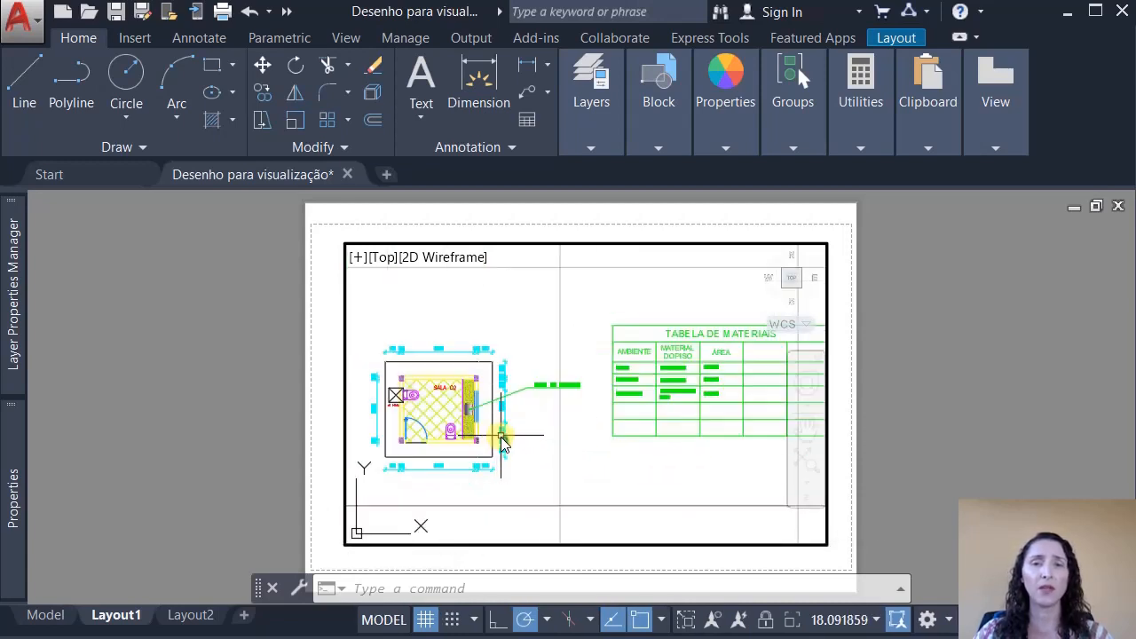
scroll(512, 438, "down", 2)
scroll(512, 432, "up", 2)
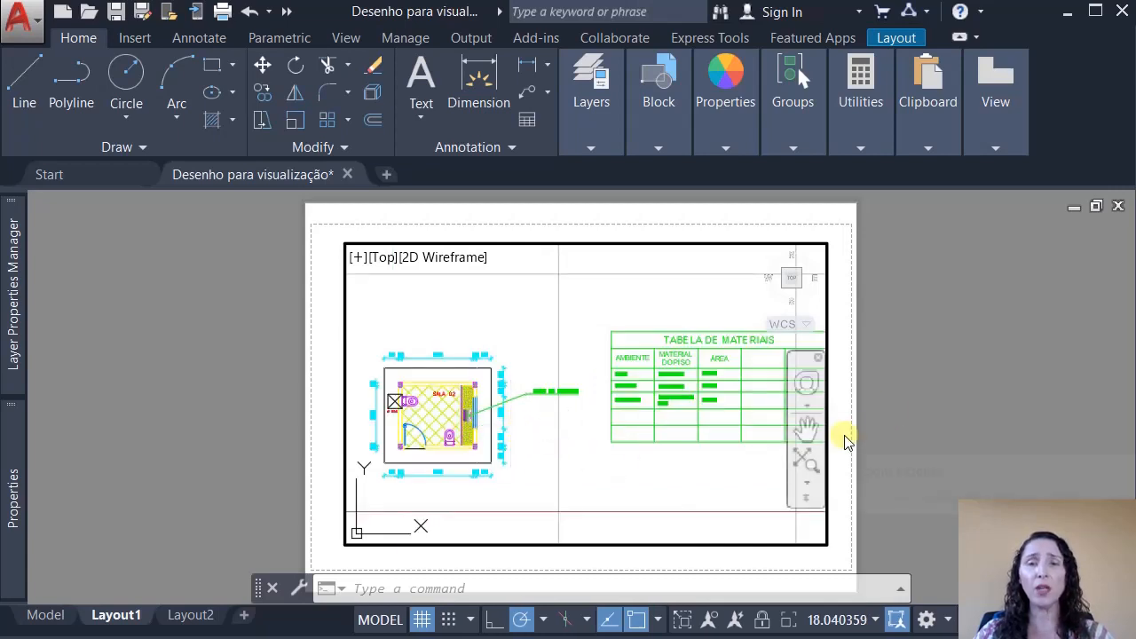
double_click(945, 397)
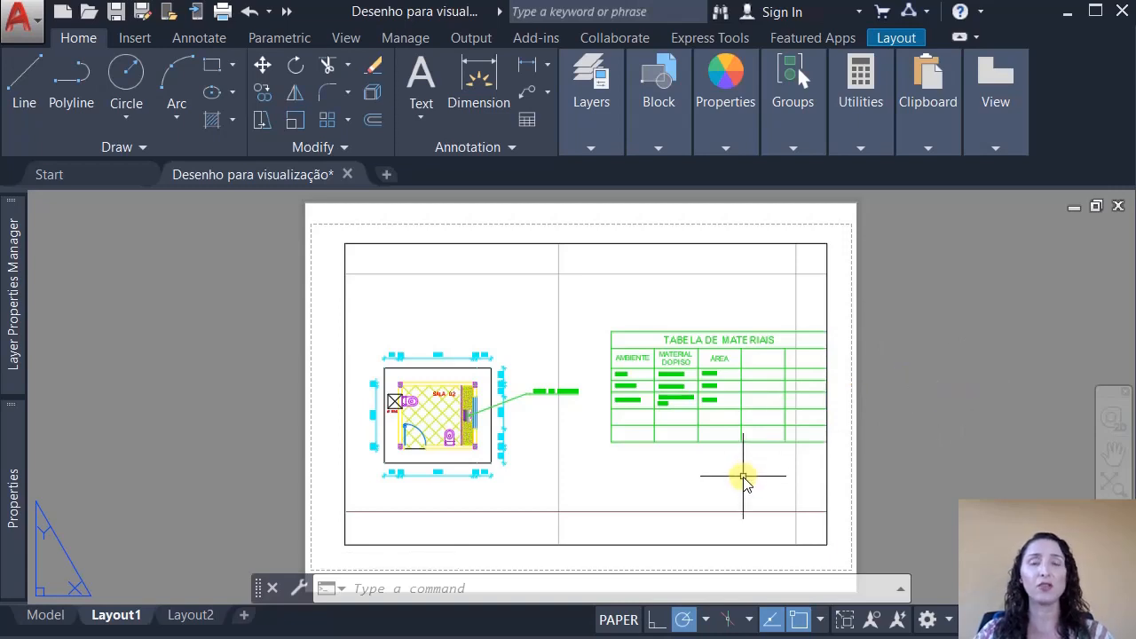
Enter the viewport's model space, select the materials table, and return to paper space.
double_click(622, 495)
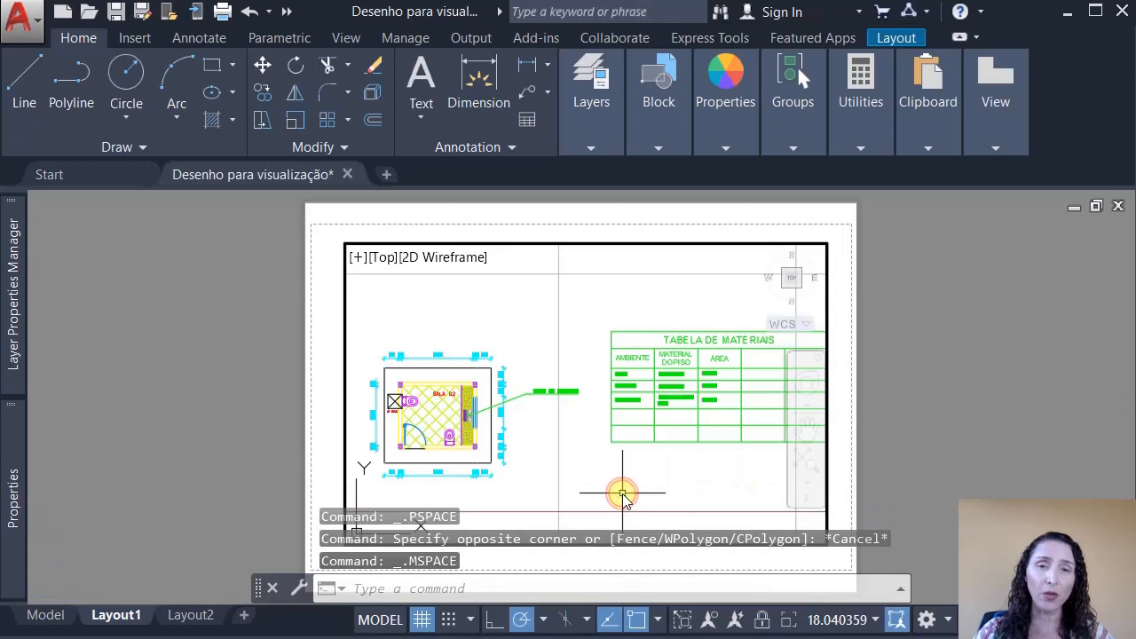
left_click(531, 257)
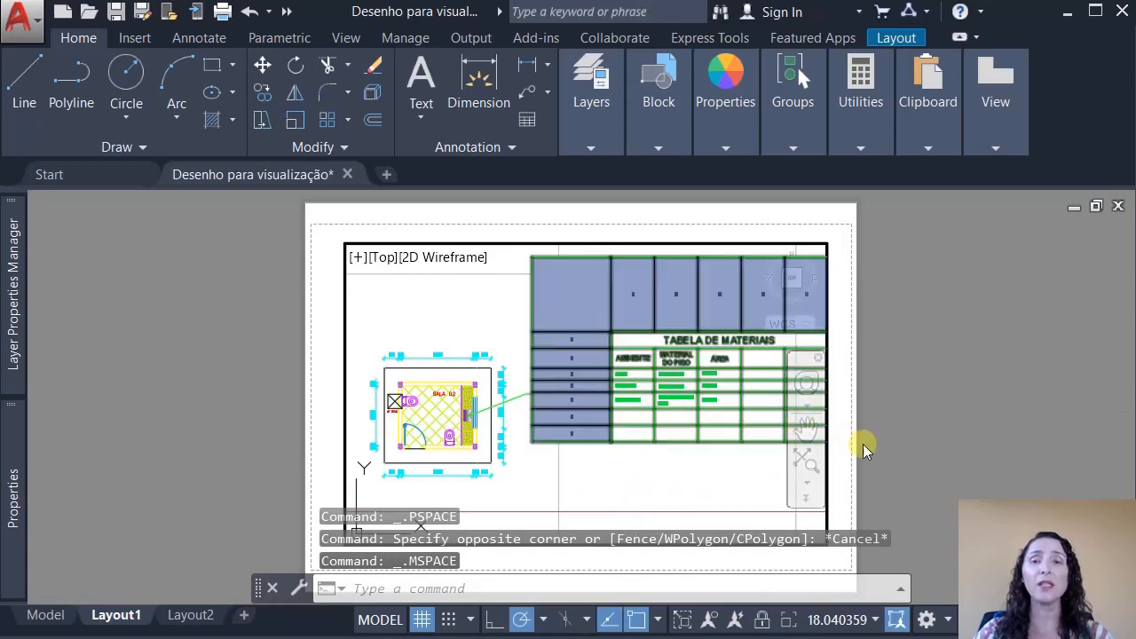
double_click(927, 418)
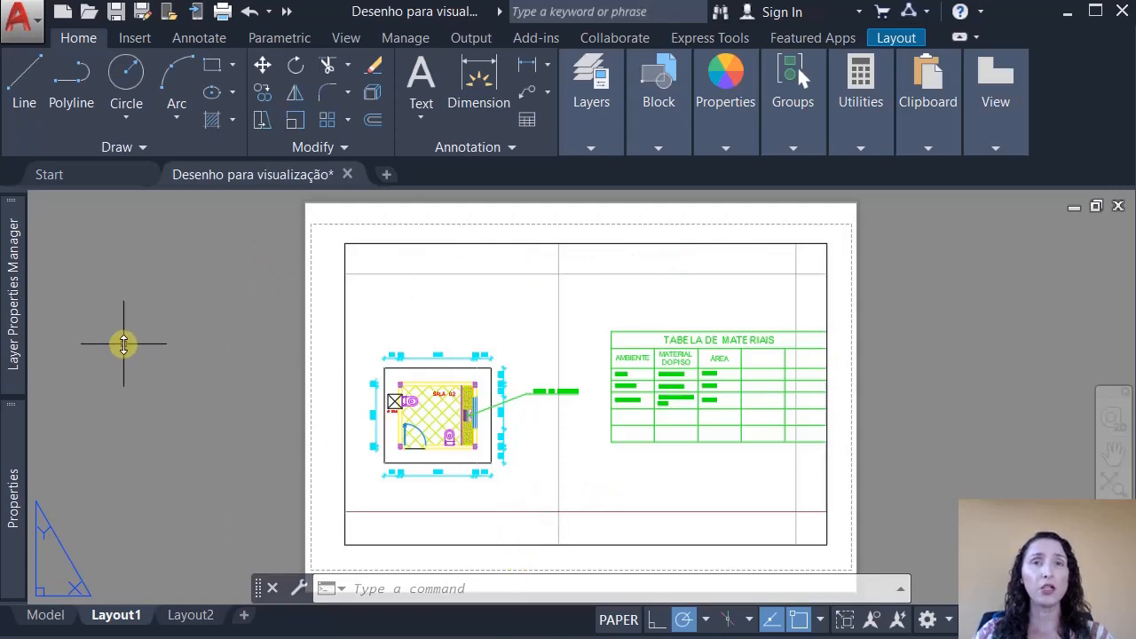
Create a layer named Viewport and assign it index color 222.
mouse_move(22, 340)
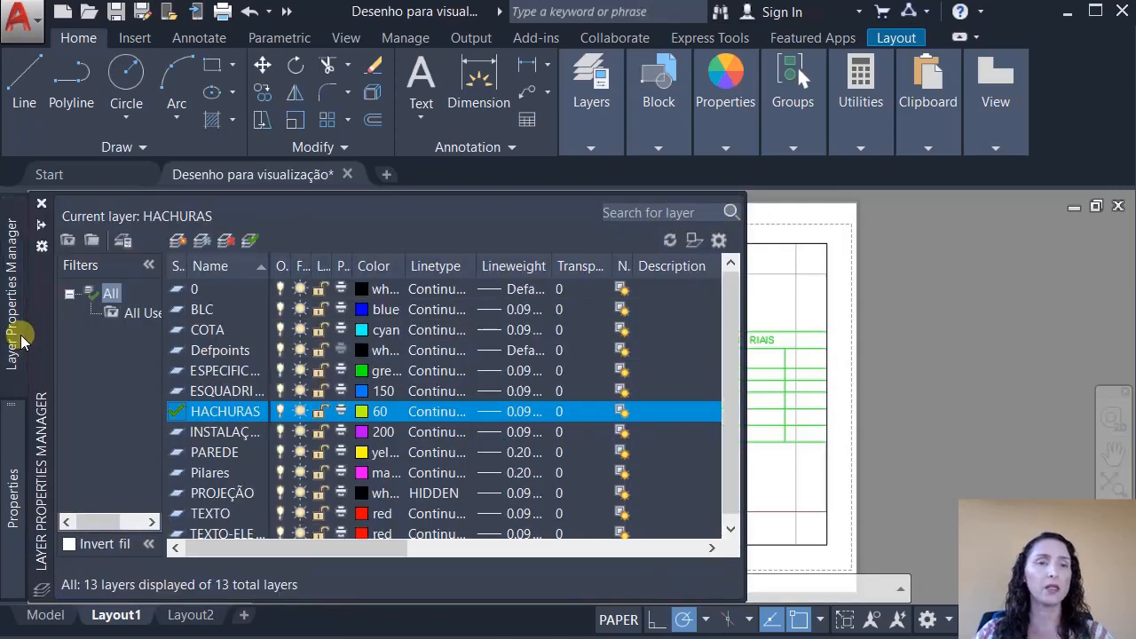
left_click(177, 239)
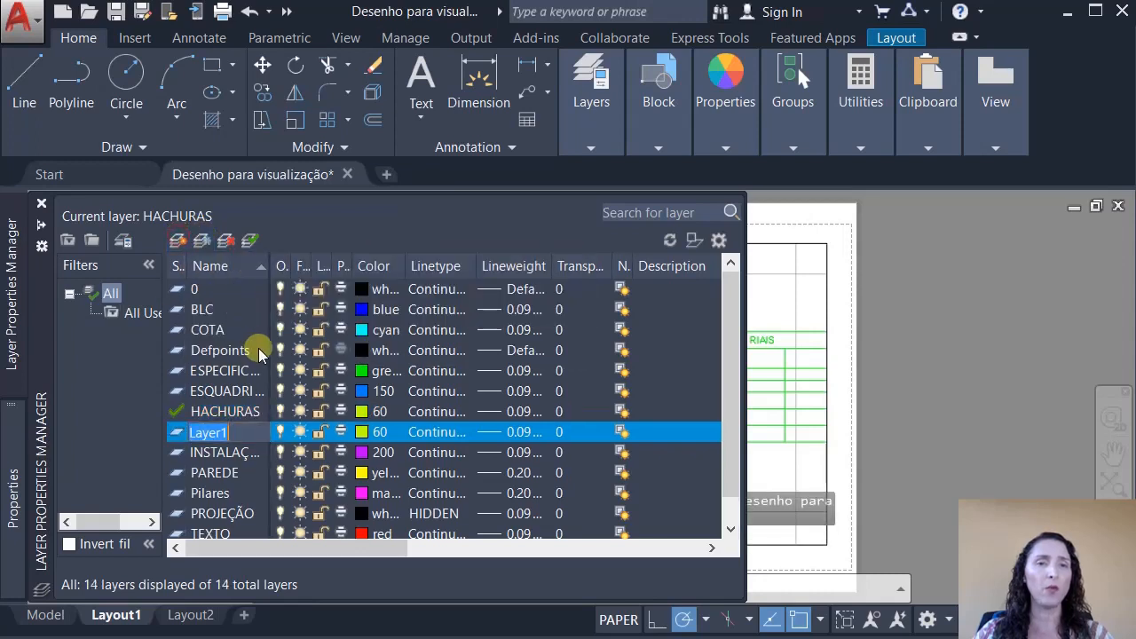
type("Viewport")
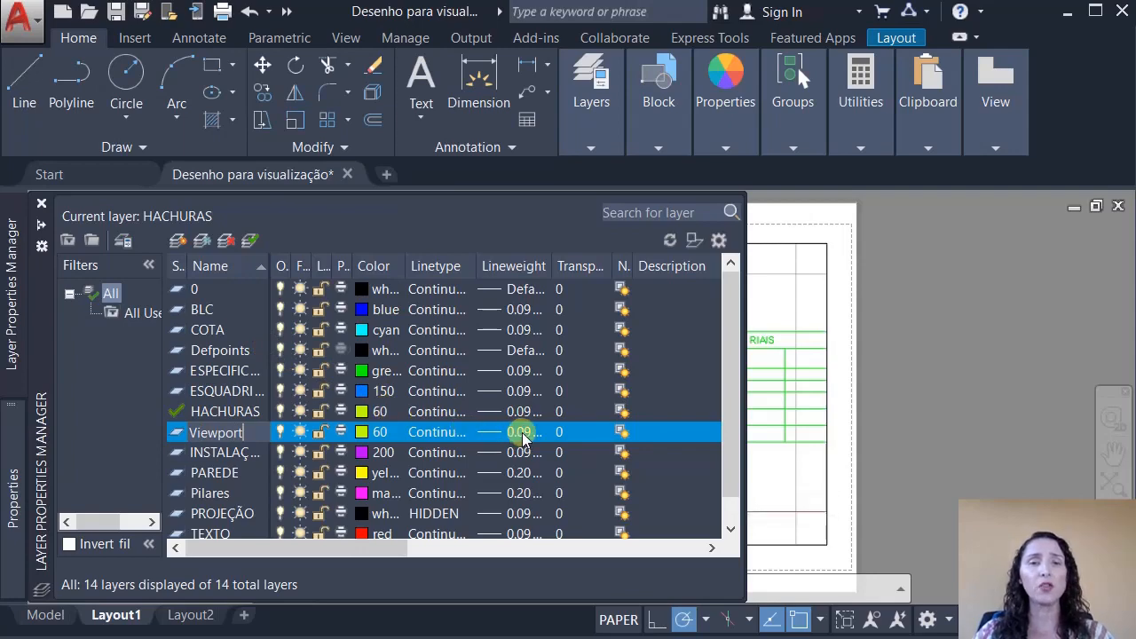
left_click(378, 432)
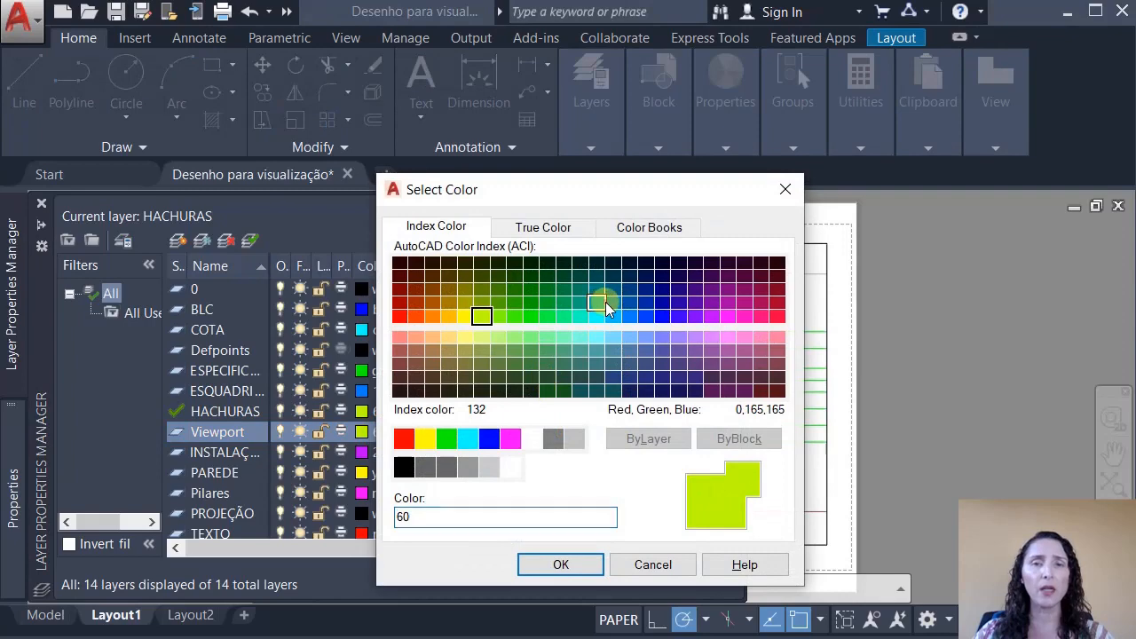
left_click(604, 303)
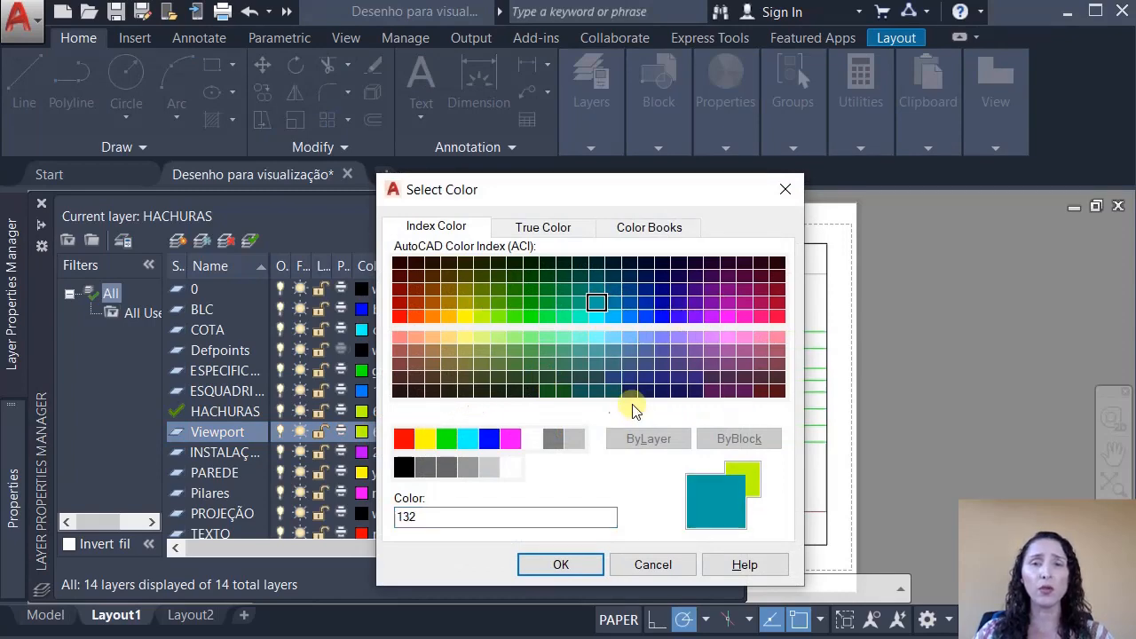
left_click(743, 302)
left_click(574, 567)
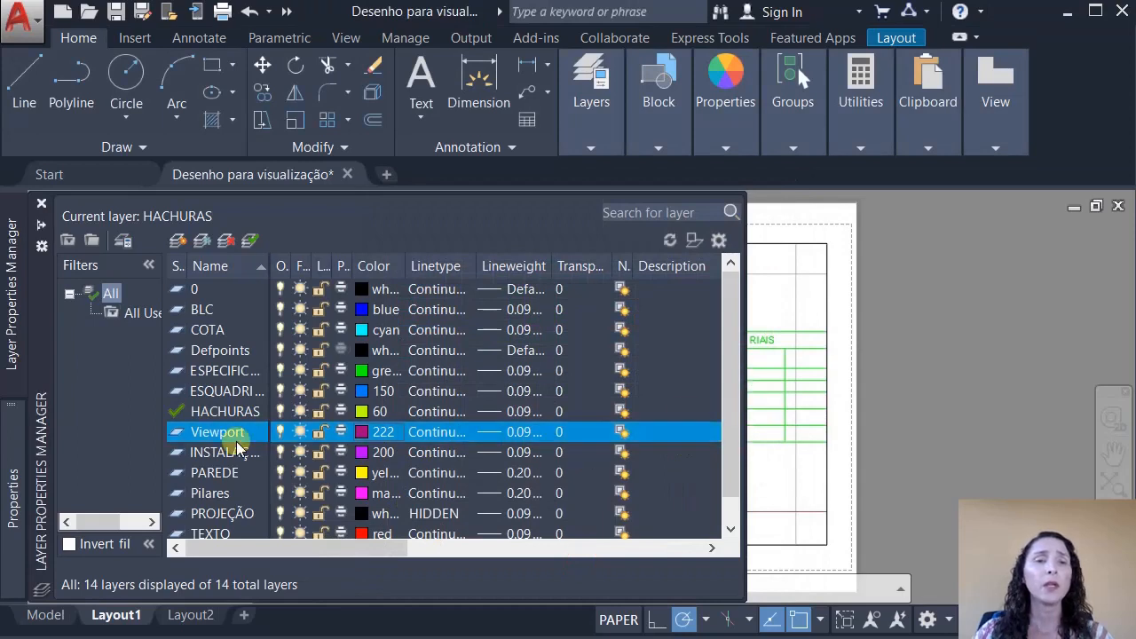
Create a layer named Prancha and set its color to blue.
left_click(178, 241)
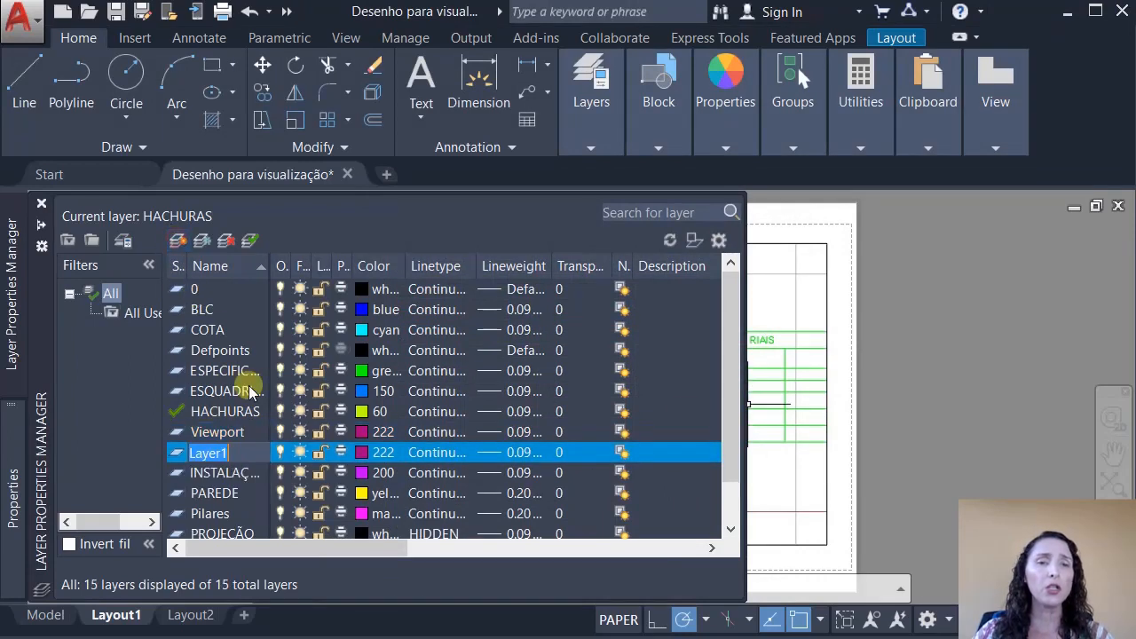
type("Prancha")
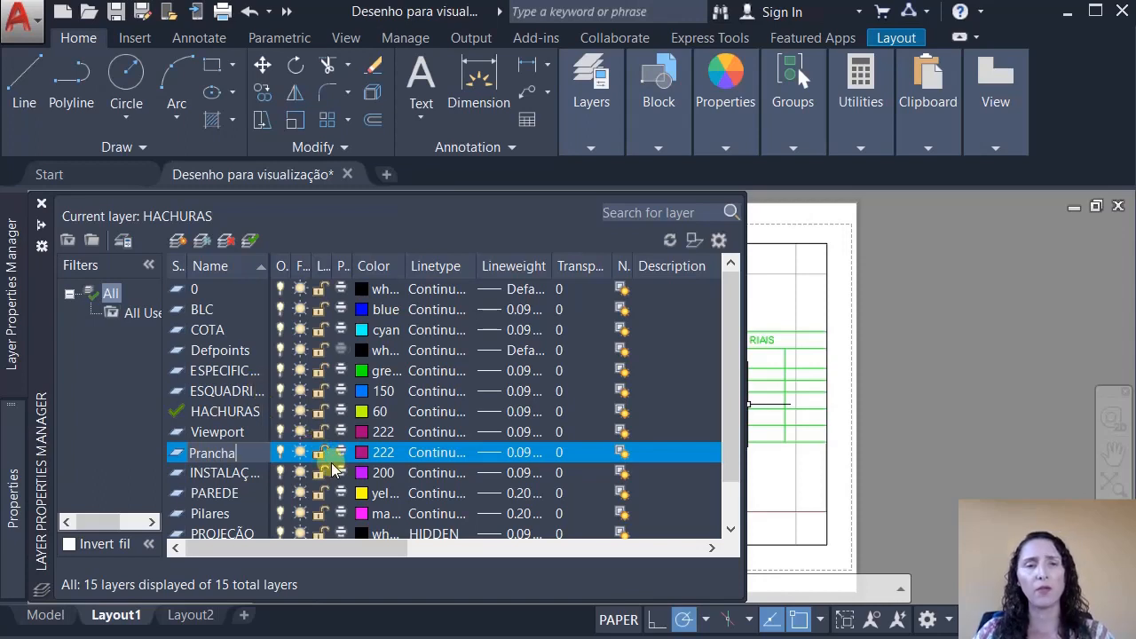
left_click(382, 453)
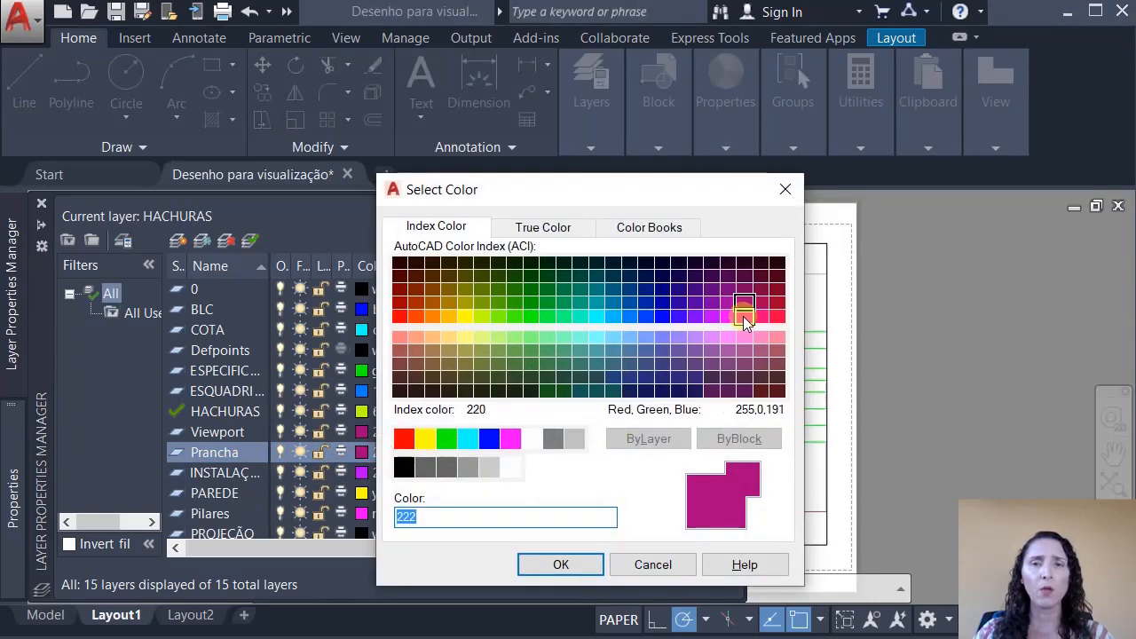
left_click(662, 316)
left_click(499, 439)
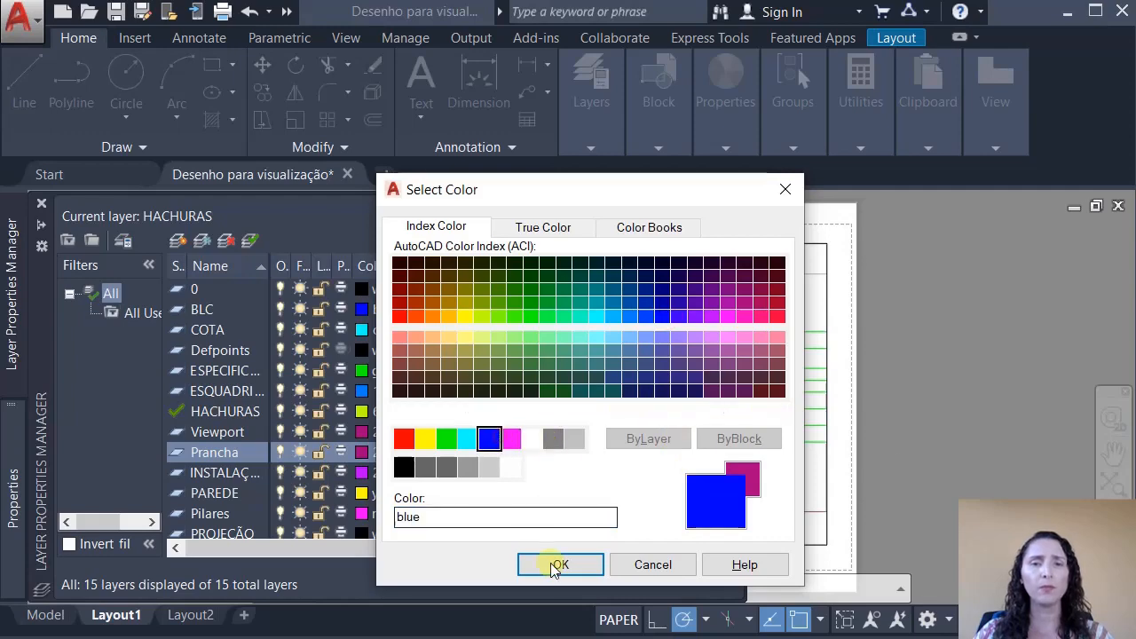
left_click(574, 563)
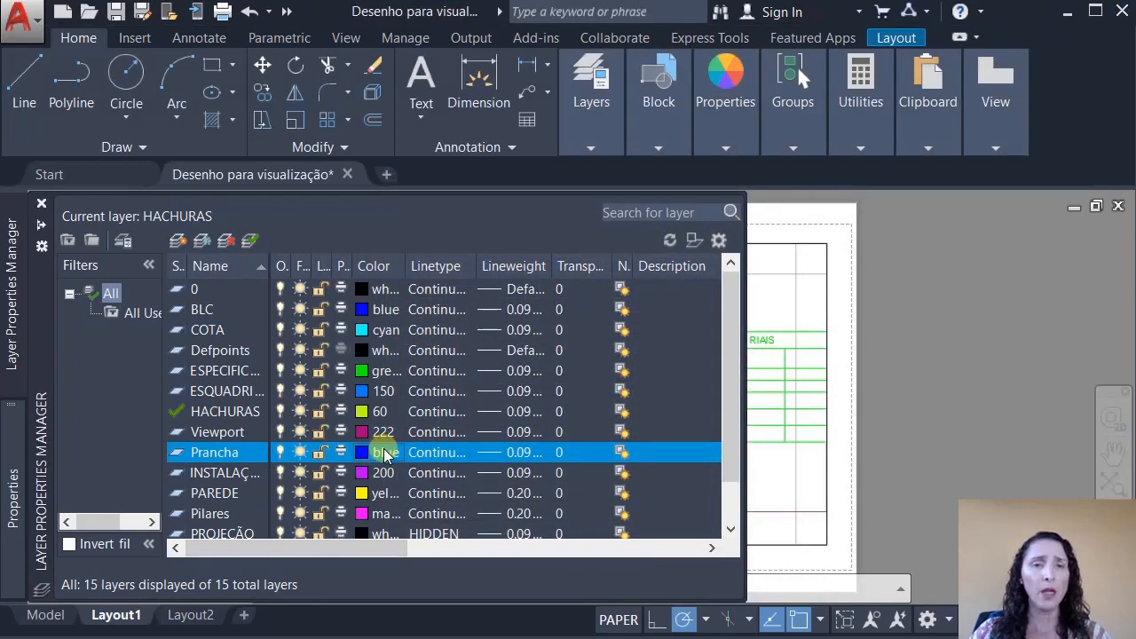
left_click(386, 454)
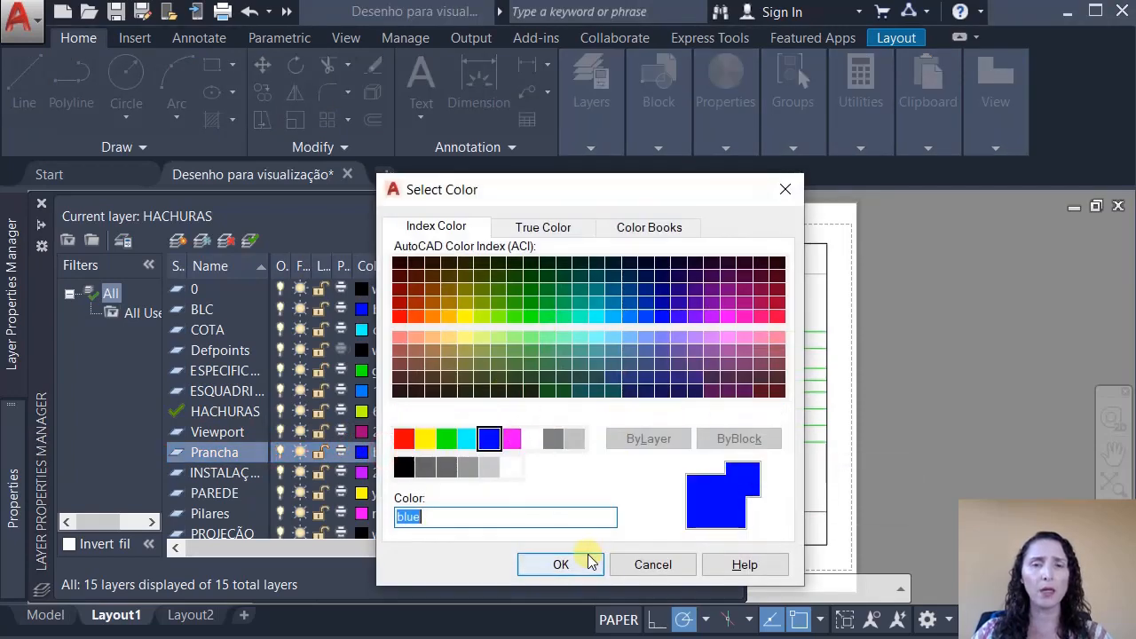
left_click(653, 563)
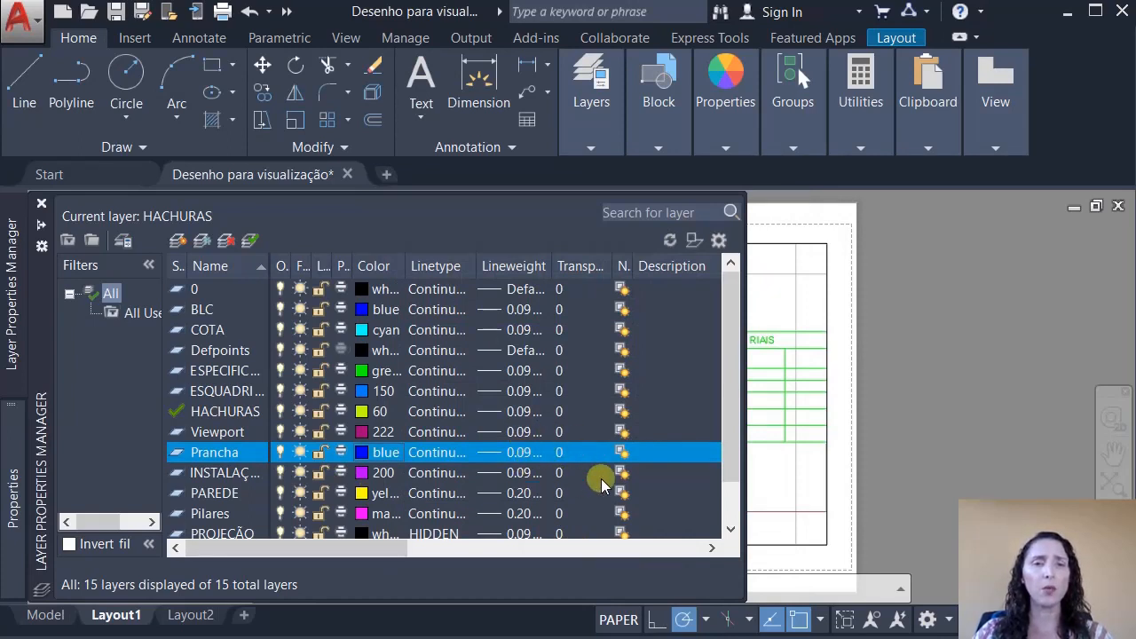
Turn off plotting for the Viewport layer.
left_click(213, 433)
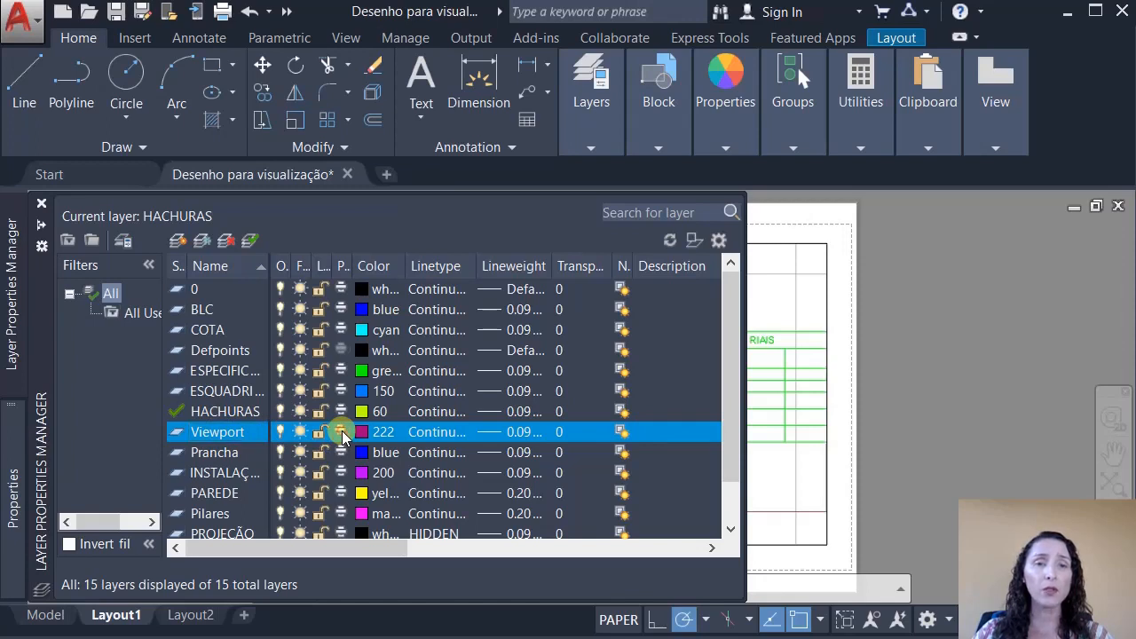
left_click(341, 433)
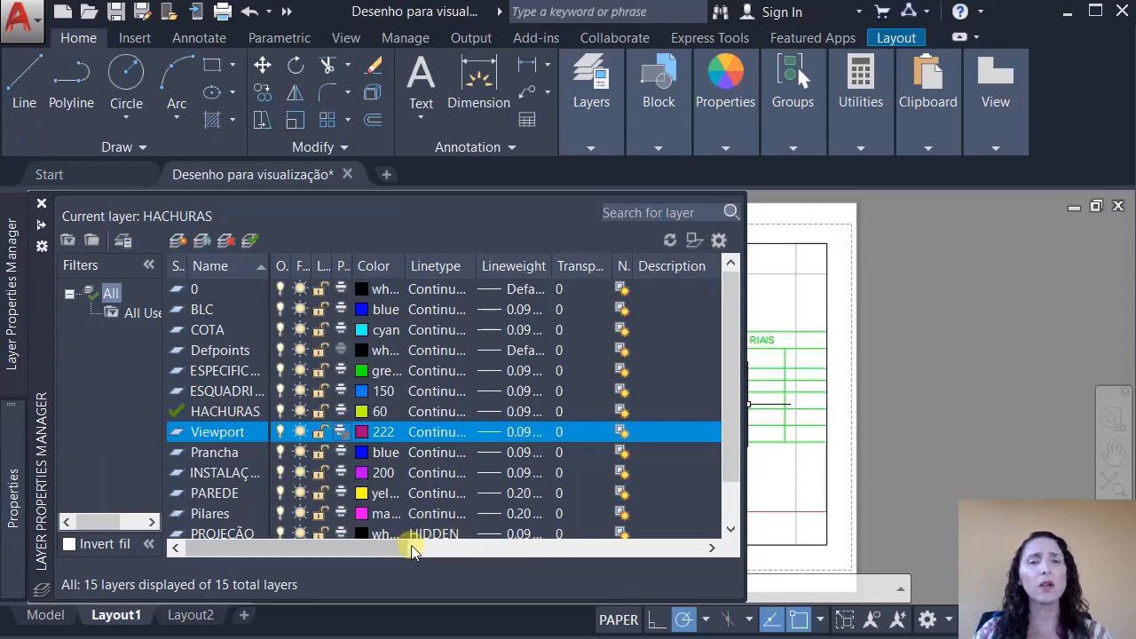
Compare the viewport override columns of the layer list in Layout1 with the columns offered in model space, and return to Layout1.
left_click_drag(411, 545, 694, 547)
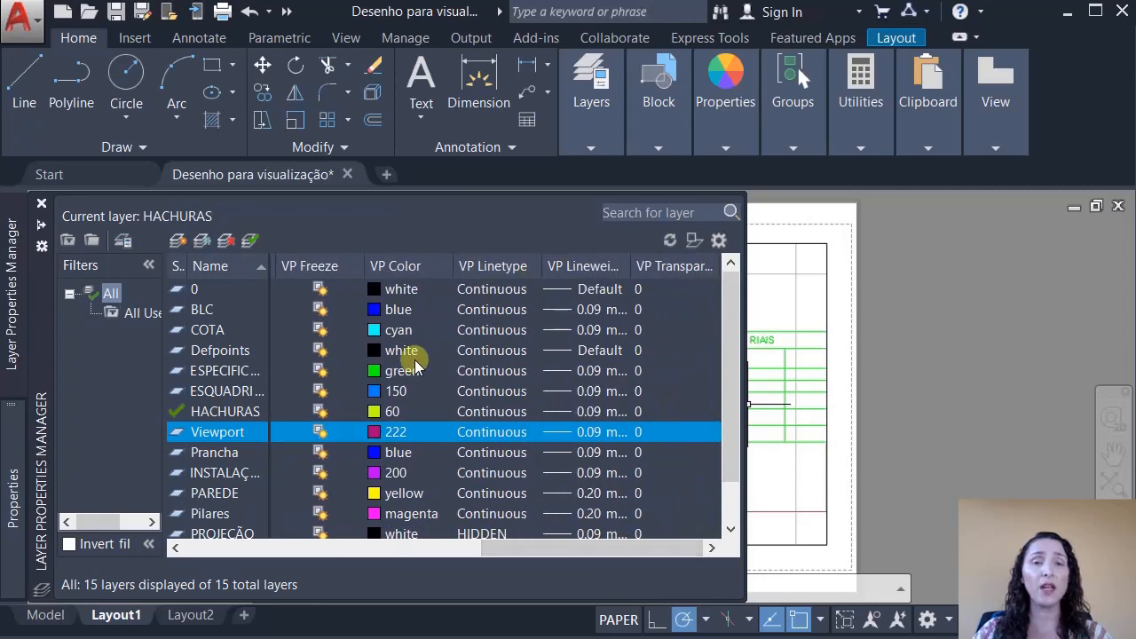
left_click_drag(613, 550, 607, 548)
left_click_drag(393, 557, 299, 556)
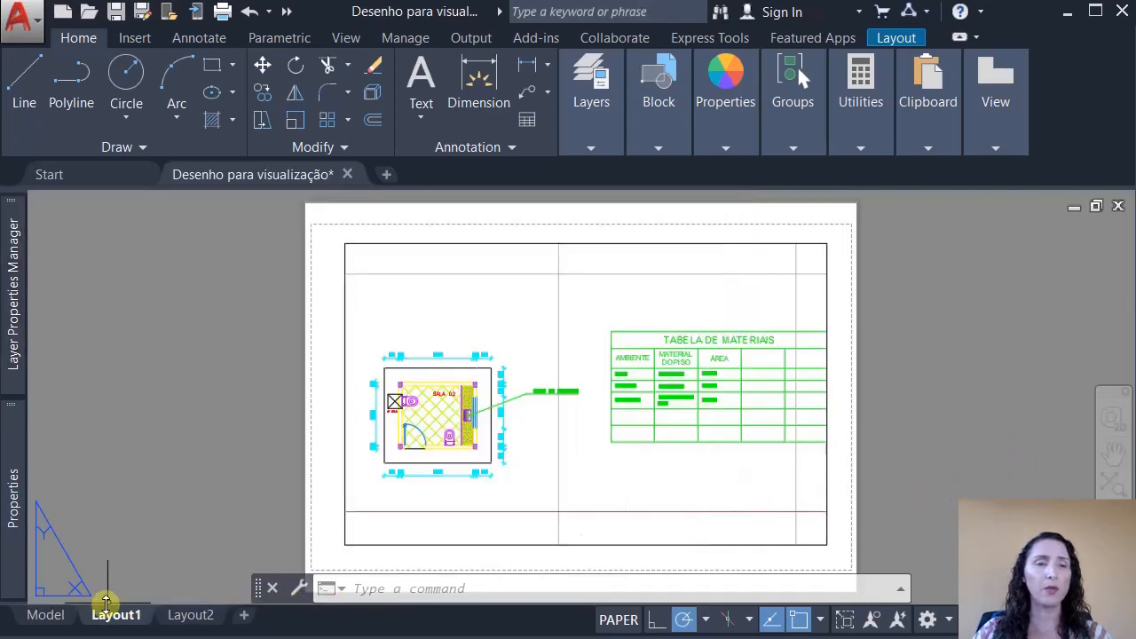
left_click(45, 614)
mouse_move(15, 328)
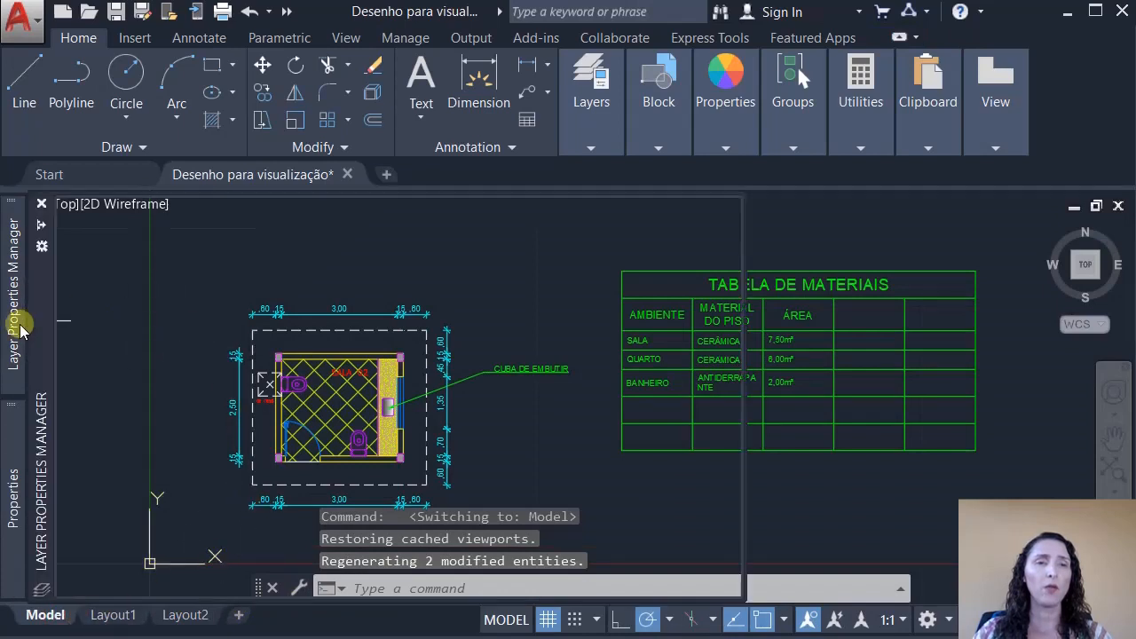
left_click_drag(359, 545, 266, 547)
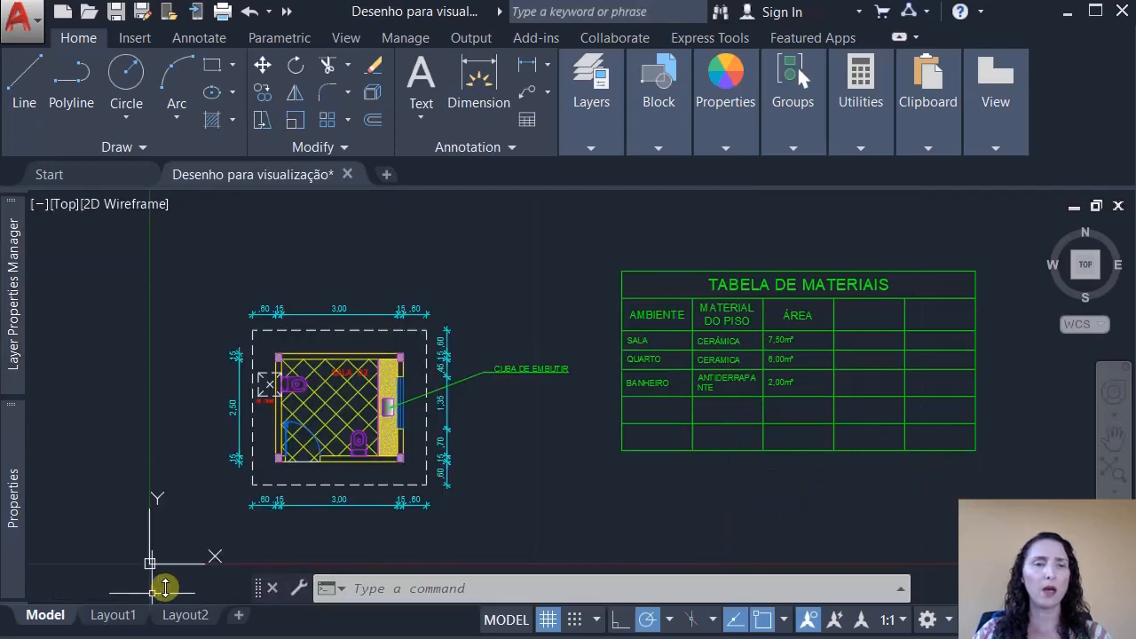
left_click(113, 614)
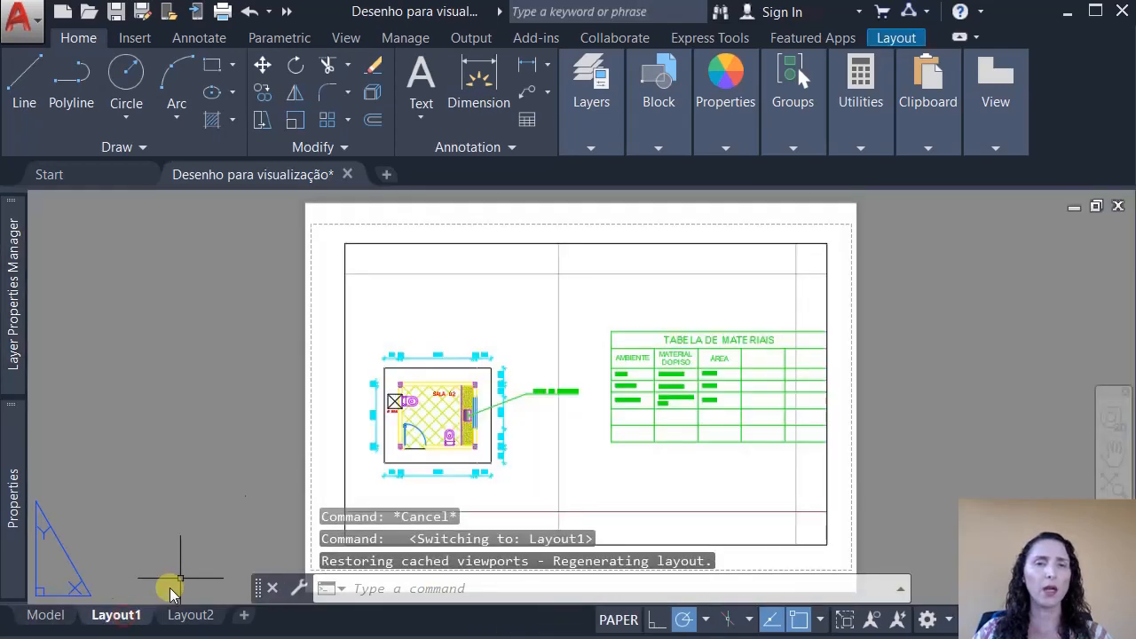
Toggle the plot setting of the Viewport layer and review its viewport override columns in Layout1.
mouse_move(24, 337)
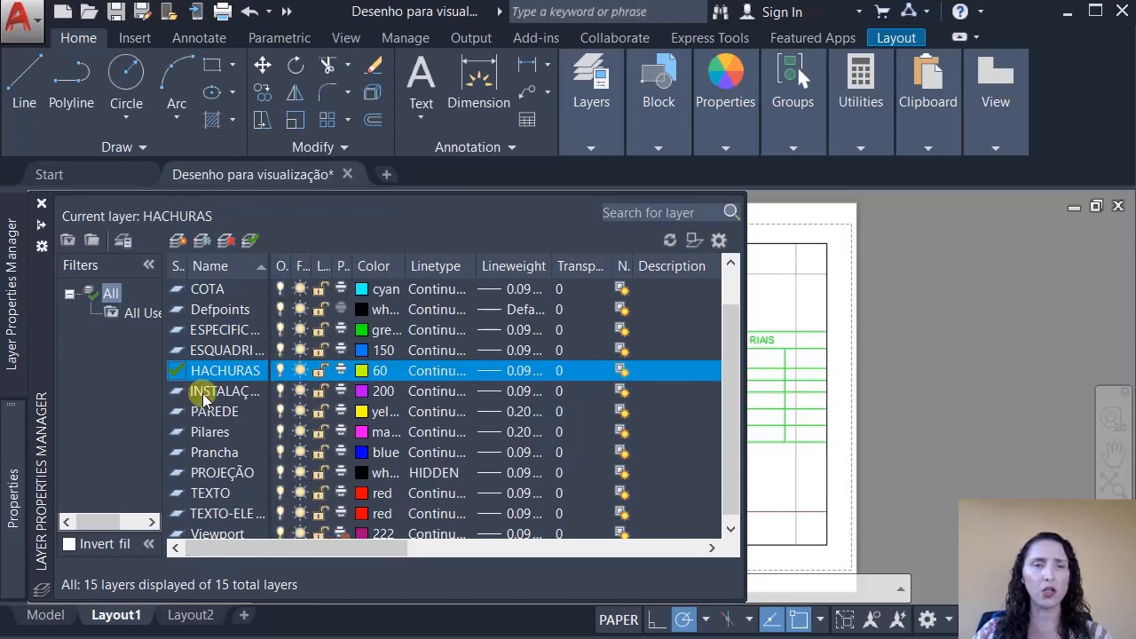
scroll(247, 475, "down", 1)
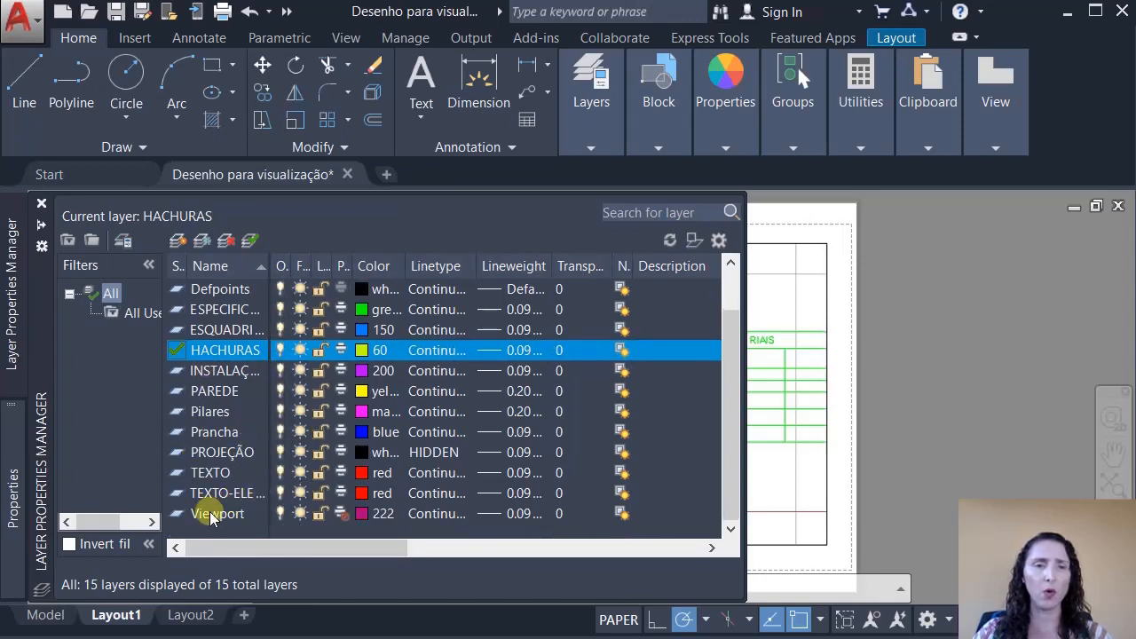
left_click(208, 513)
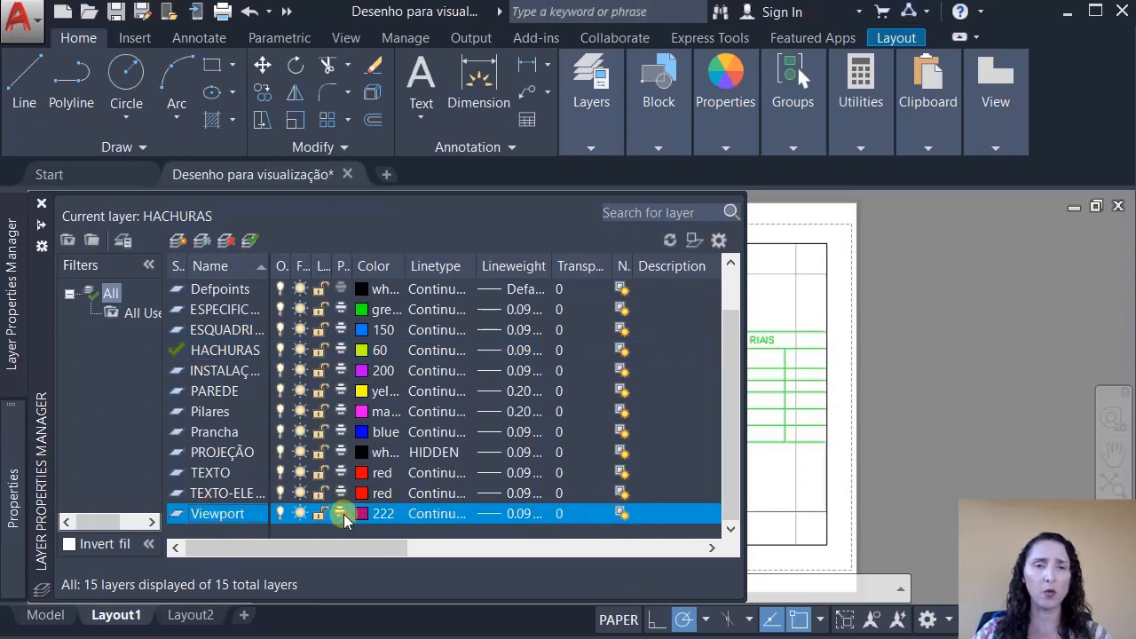
left_click_drag(307, 546, 597, 552)
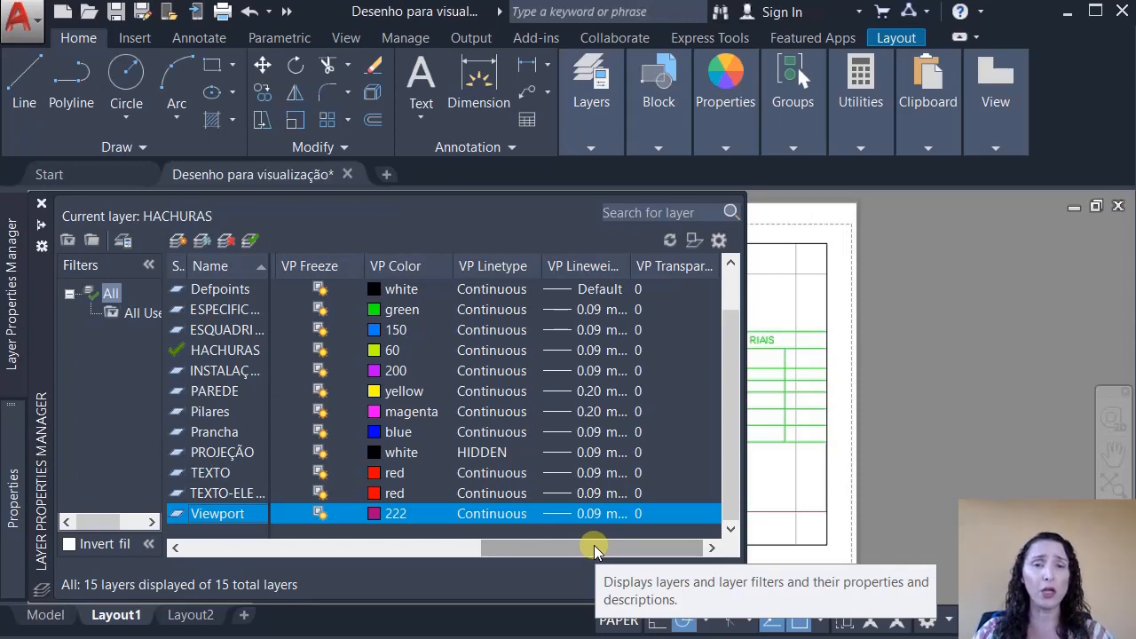
left_click_drag(590, 550, 311, 549)
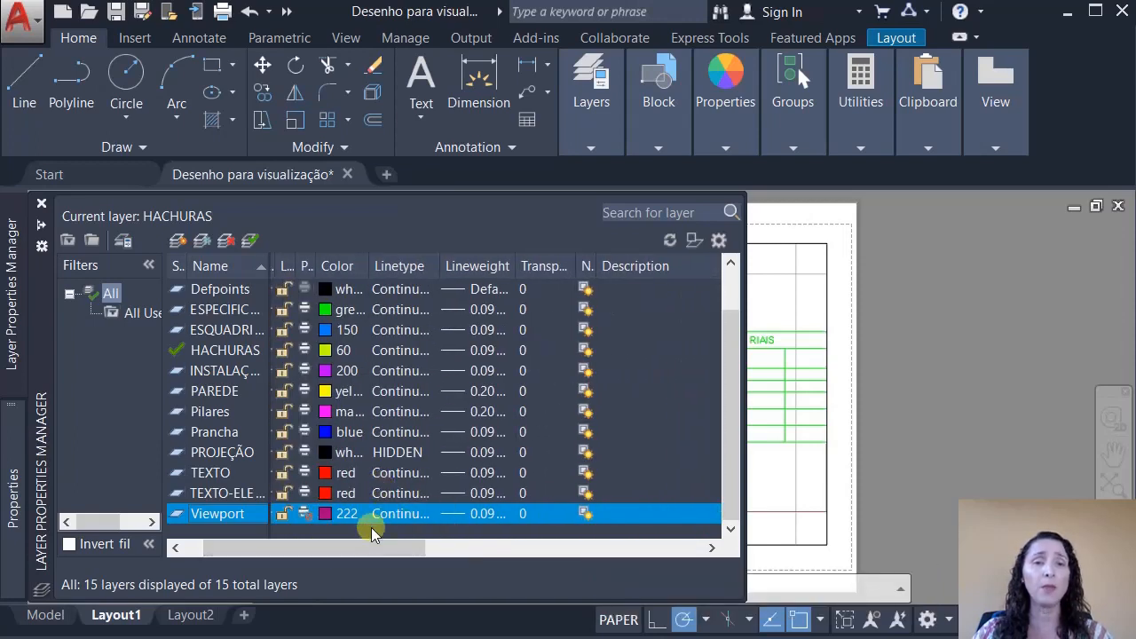
left_click_drag(382, 546, 330, 551)
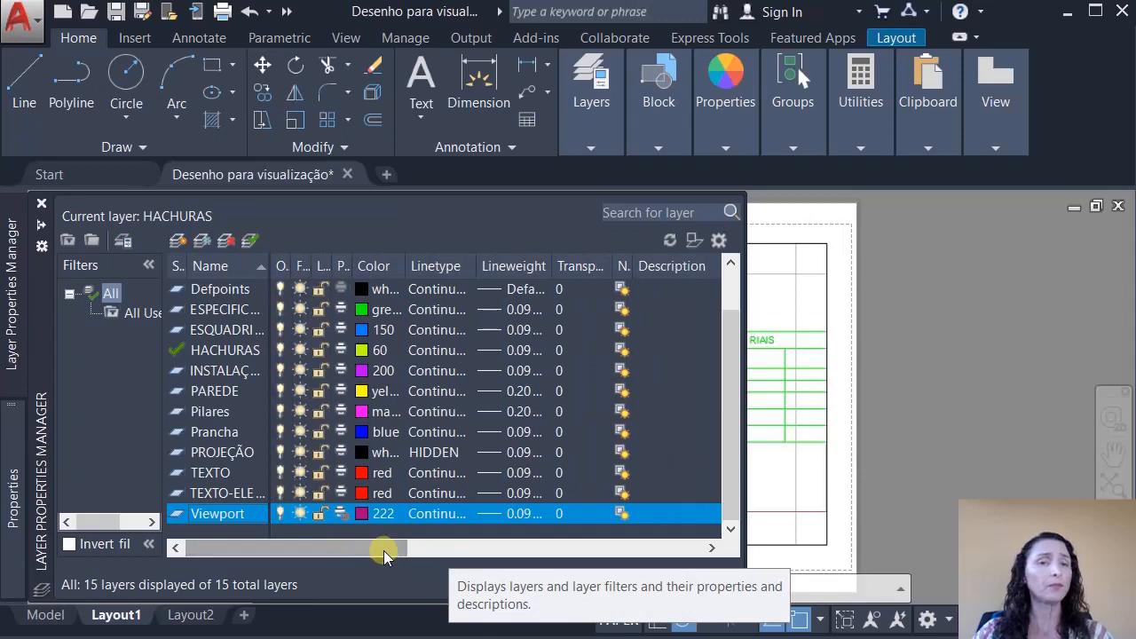
left_click(342, 515)
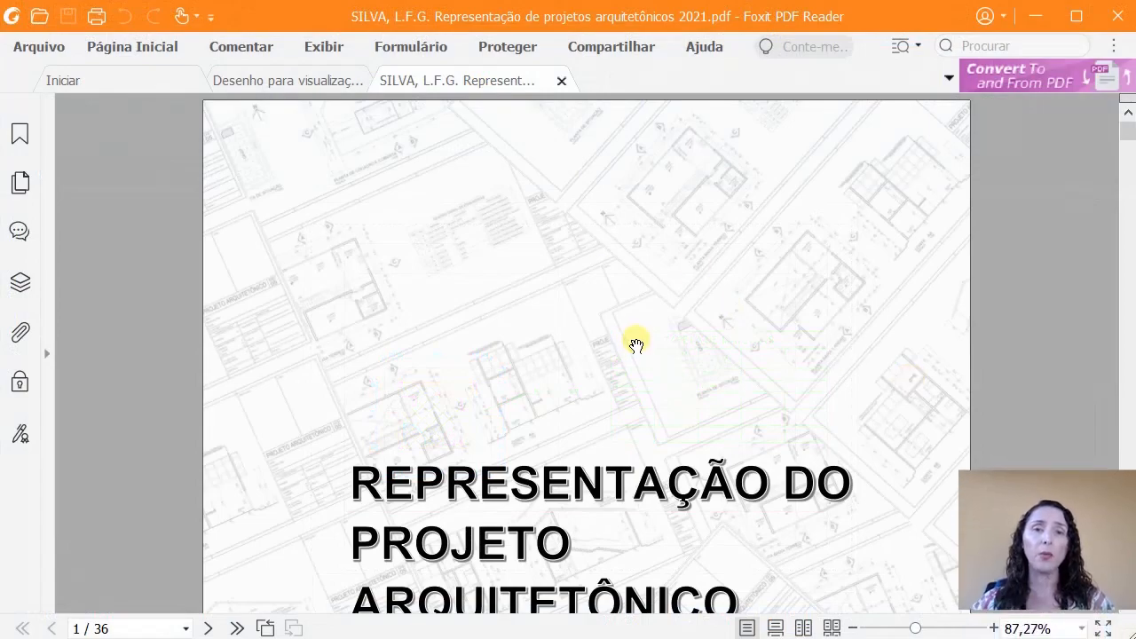
In the architectural representation PDF in Foxit PDF Reader, examine the ISO-A formats section for sheet dimensions, margins and the A3 title block layout.
scroll(636, 338, "down", 5)
scroll(617, 346, "down", 20)
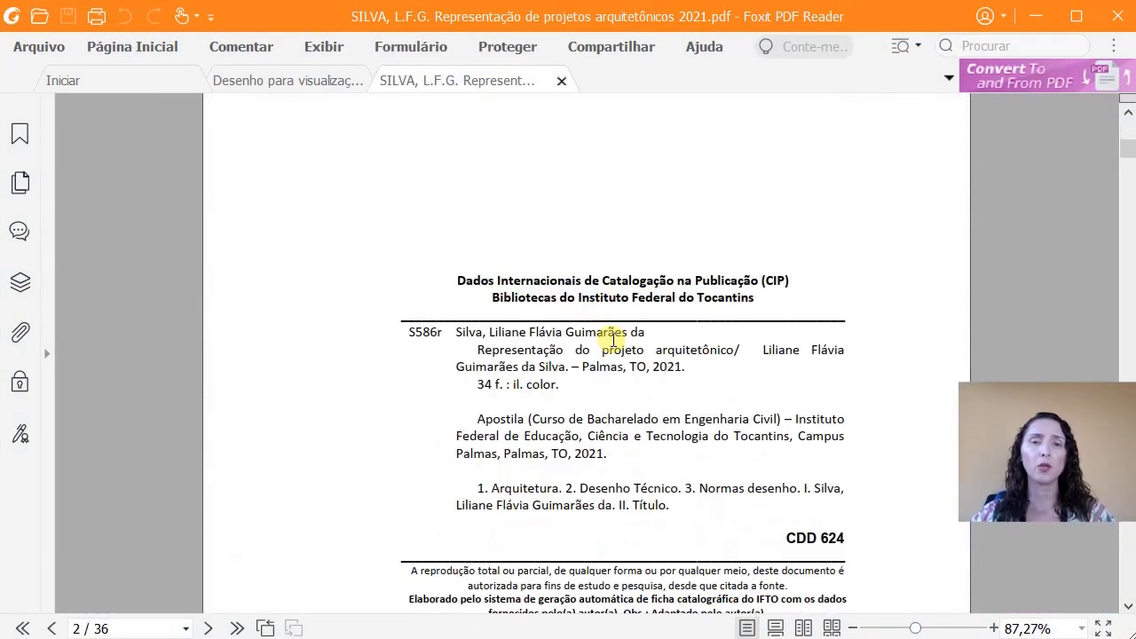
scroll(568, 320, "up", 2)
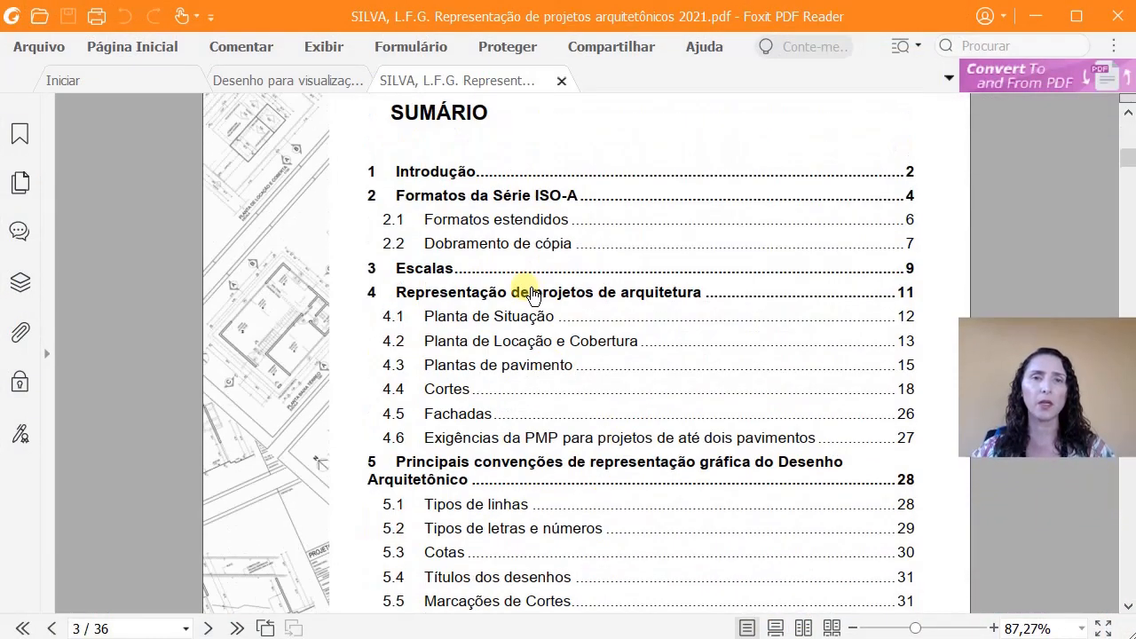
left_click(482, 200)
scroll(672, 360, "down", 7)
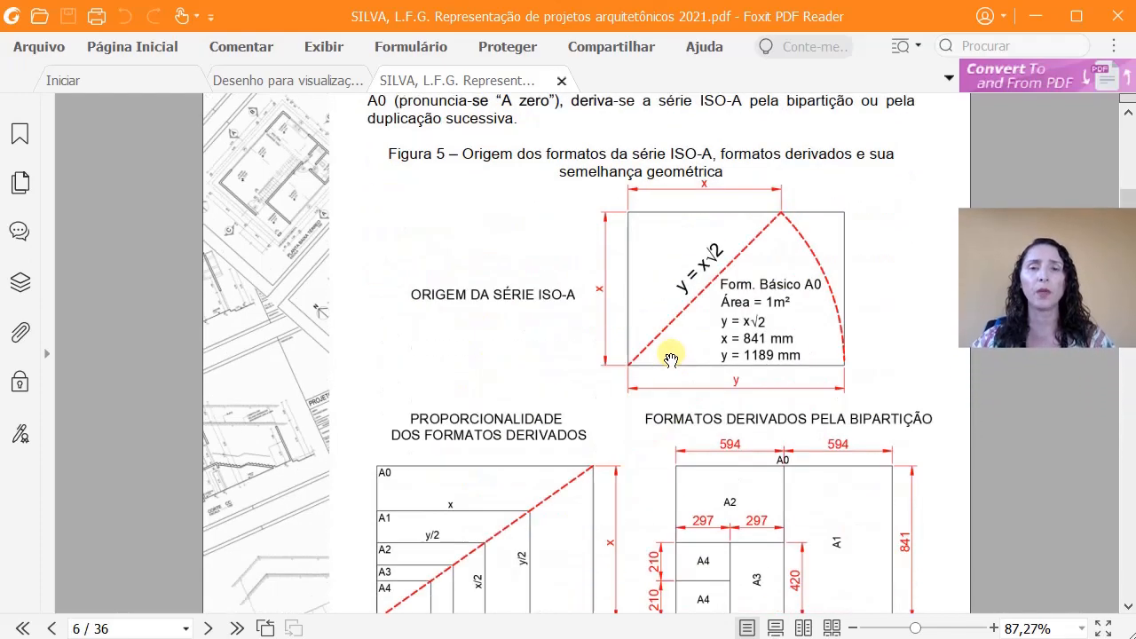
scroll(602, 343, "down", 10)
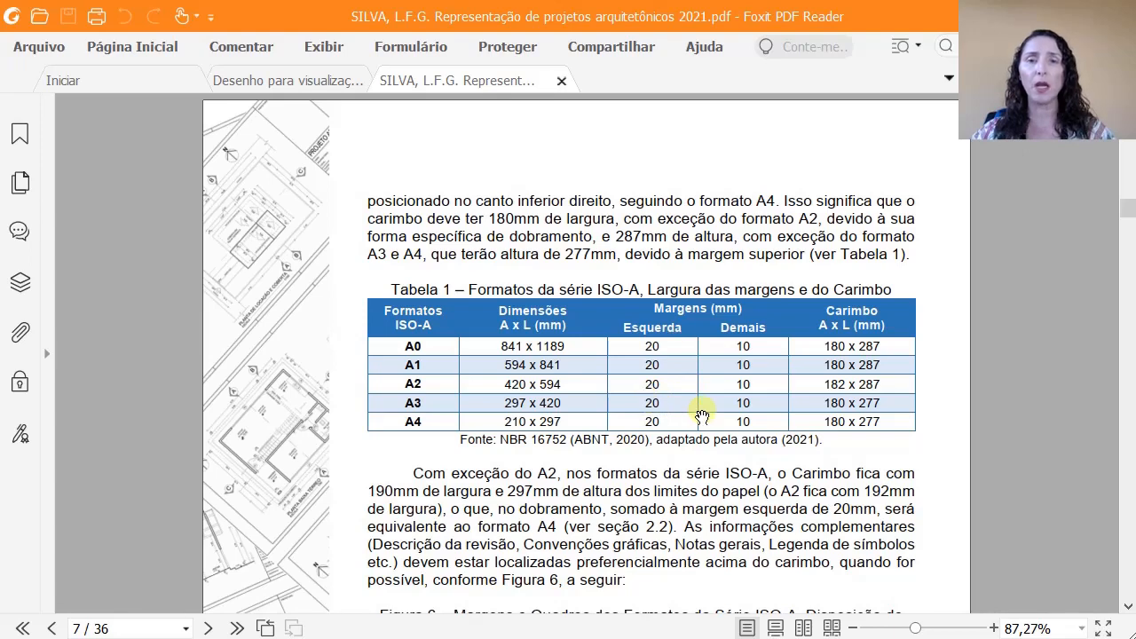
scroll(710, 413, "down", 6)
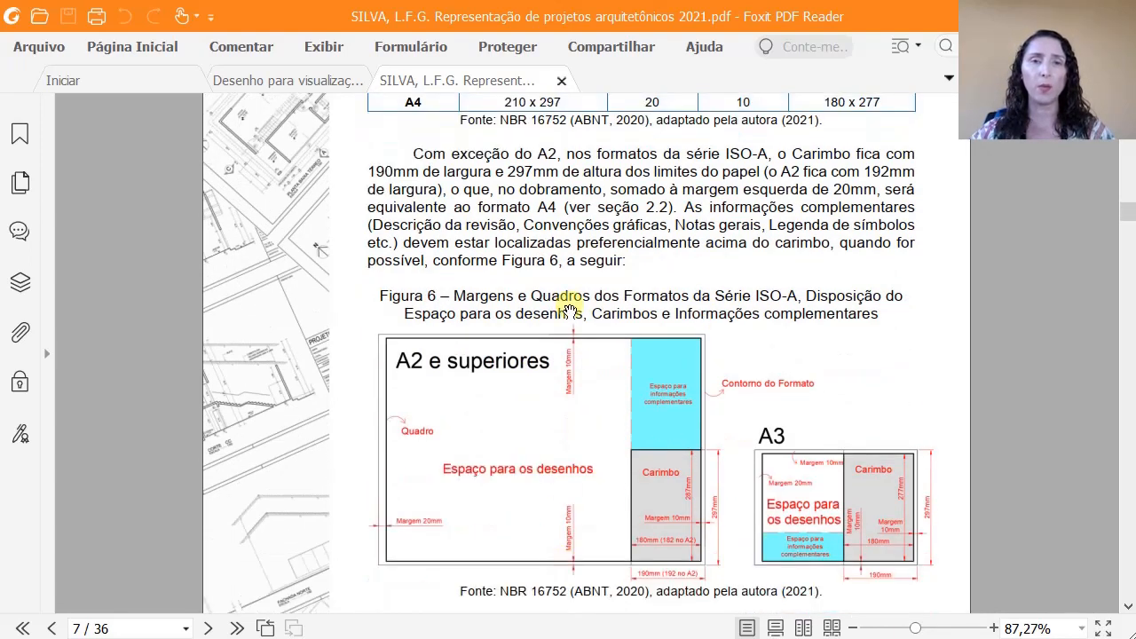
Check the A3 row of Table 1 in the PDF, switch to Layout1 in AutoCAD and make Prancha the current layer.
scroll(745, 413, "up", 4)
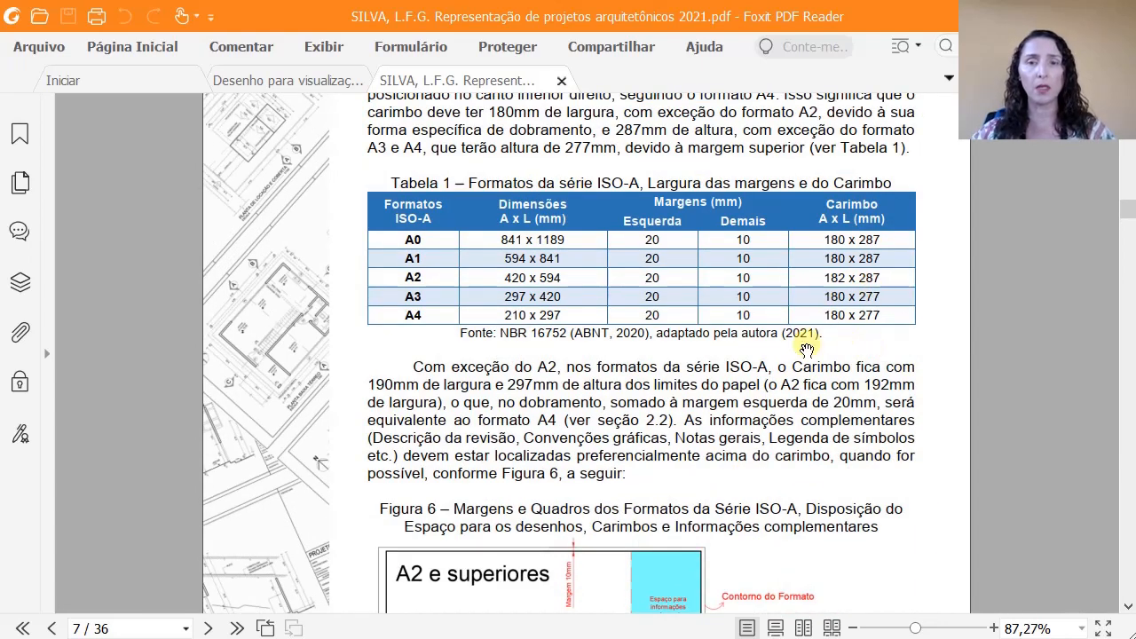
key("alt+Tab")
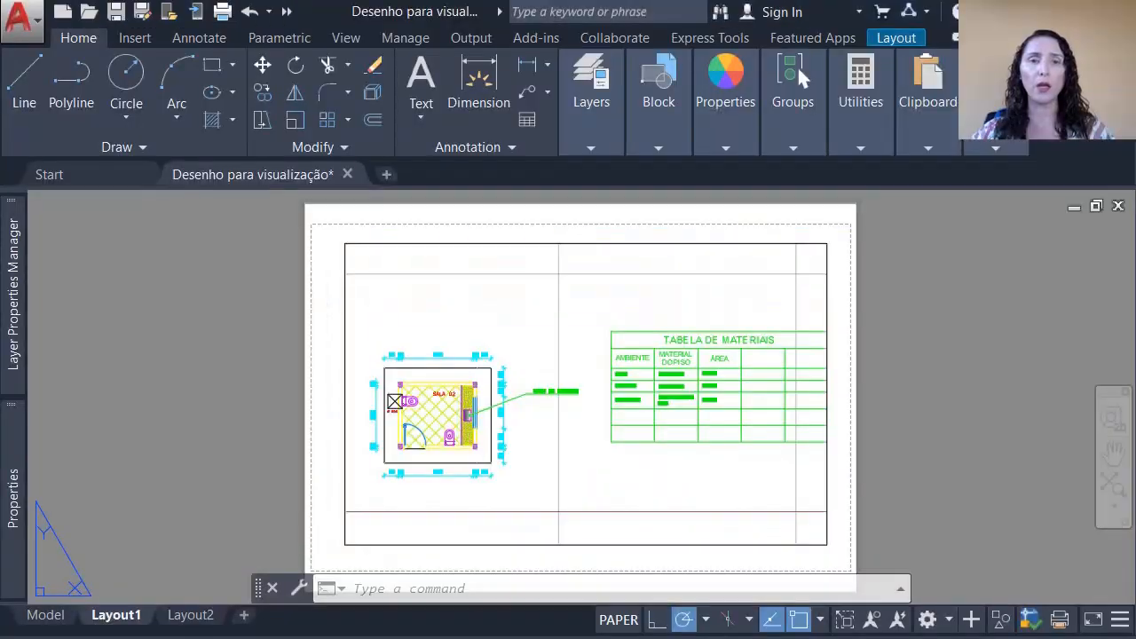
scroll(426, 483, "down", 2)
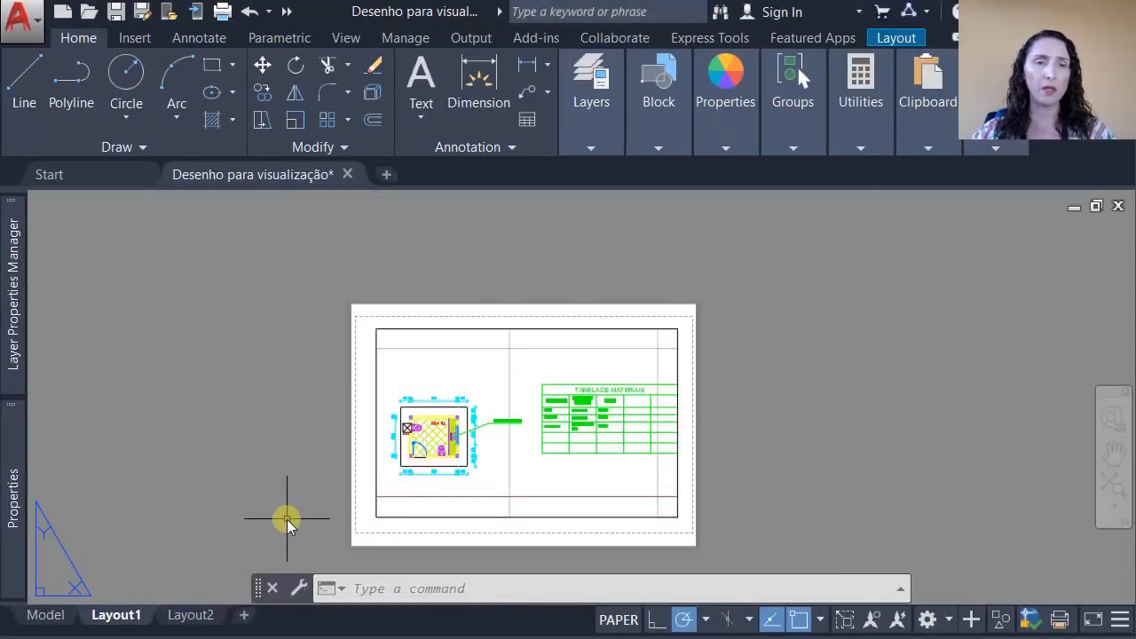
mouse_move(16, 326)
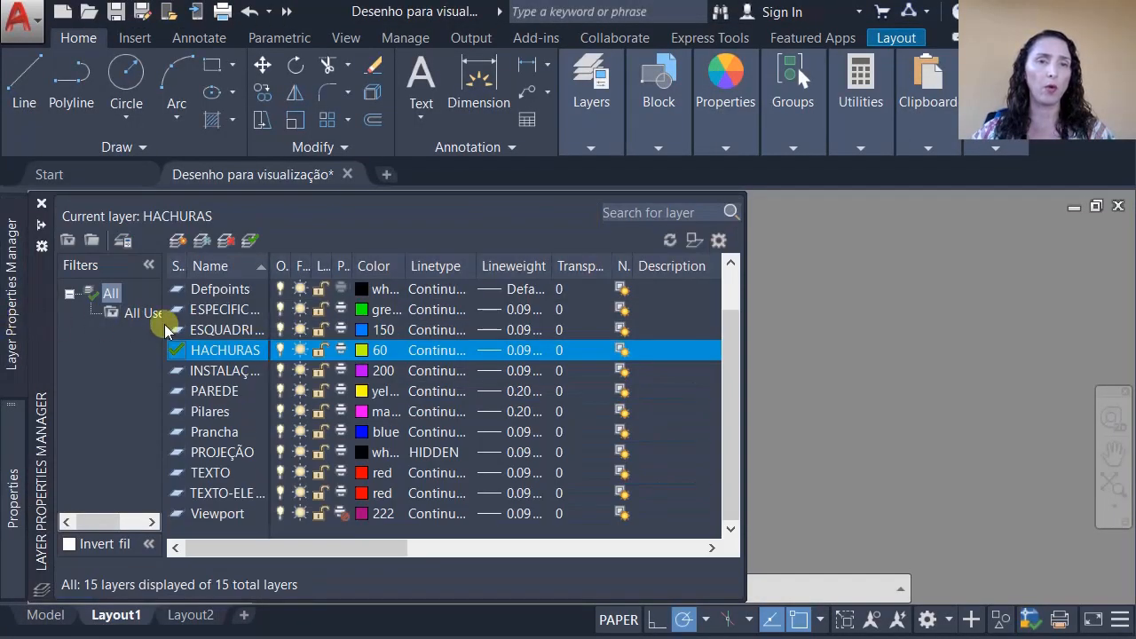
double_click(222, 433)
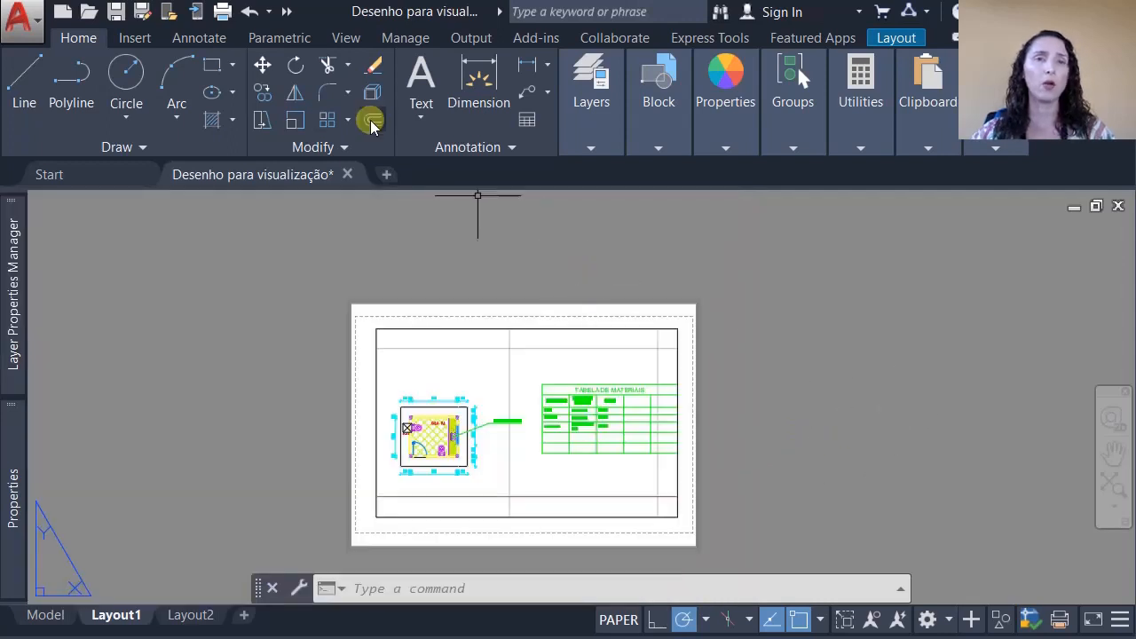
Draw the A3 sheet outline in Layout1 as a rectangle from 0,0, 420 mm wide and 297 mm high.
left_click(213, 65)
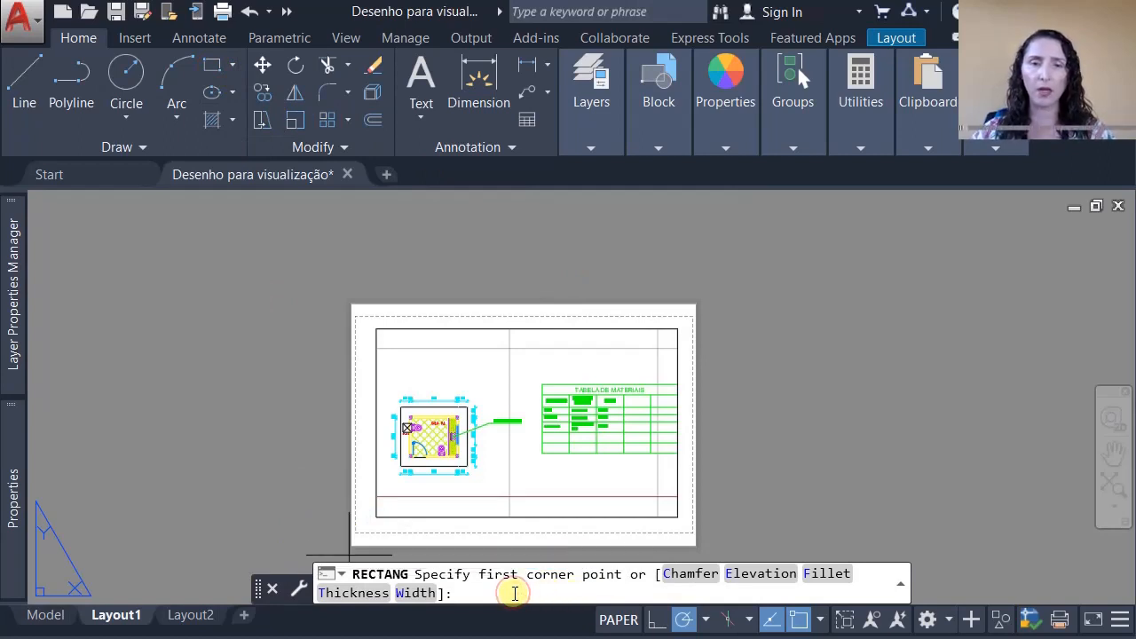
type("0,0")
key("Return")
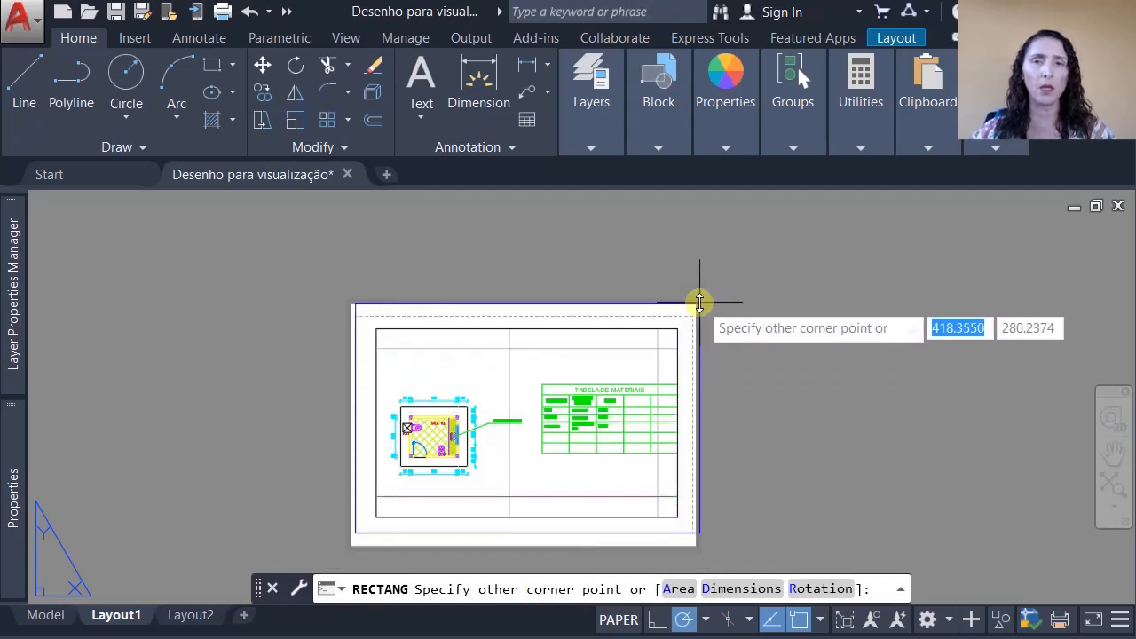
type("420")
key("Tab")
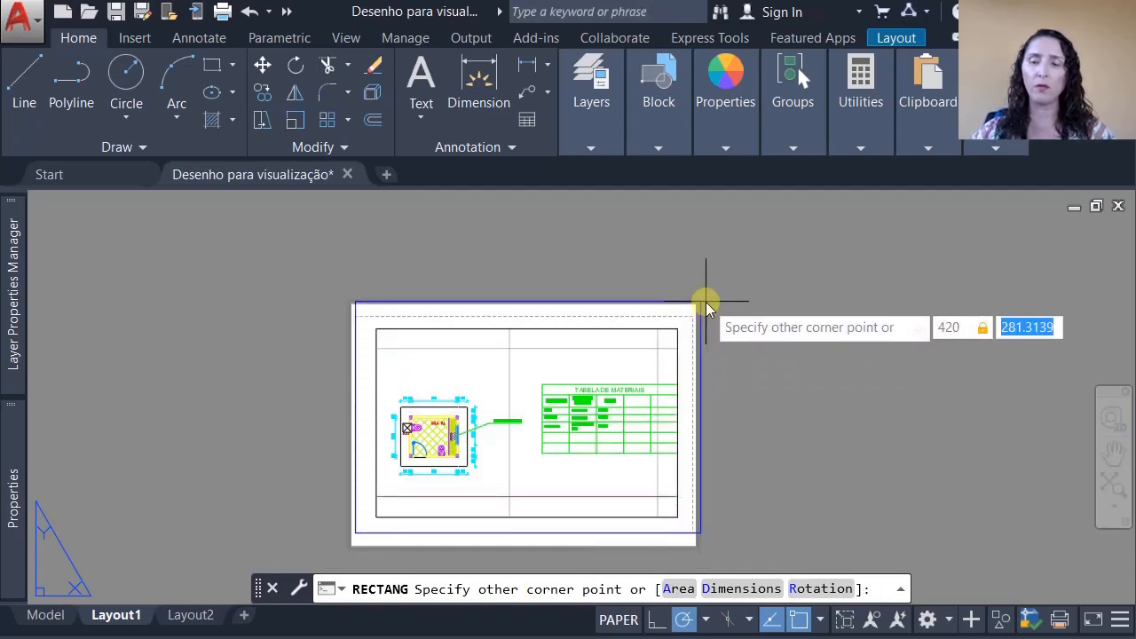
type("297")
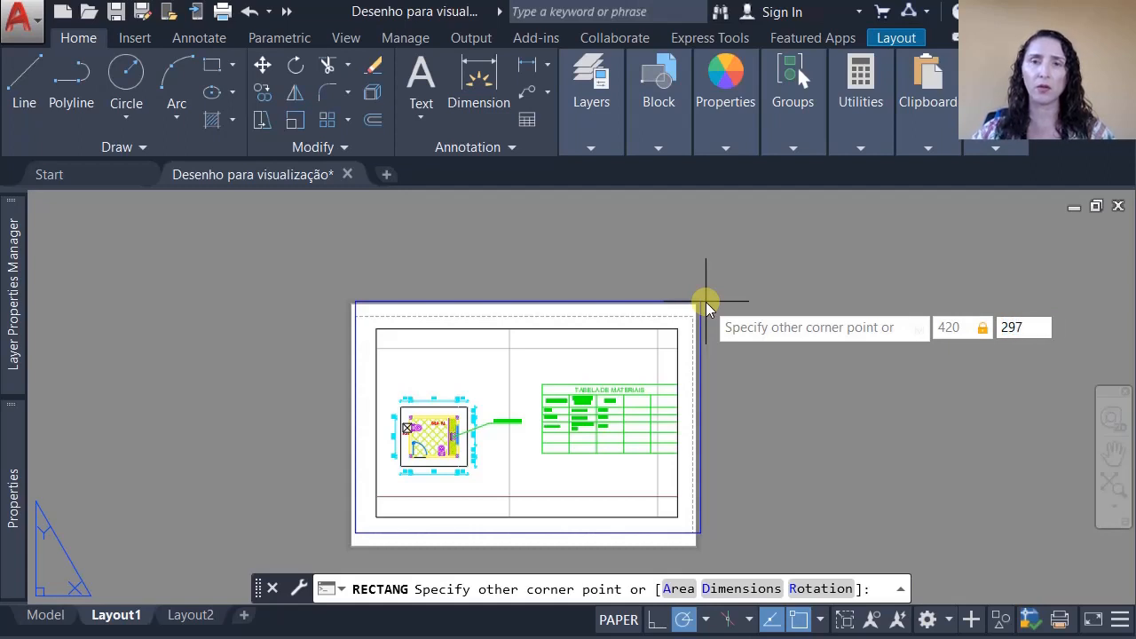
key("Return")
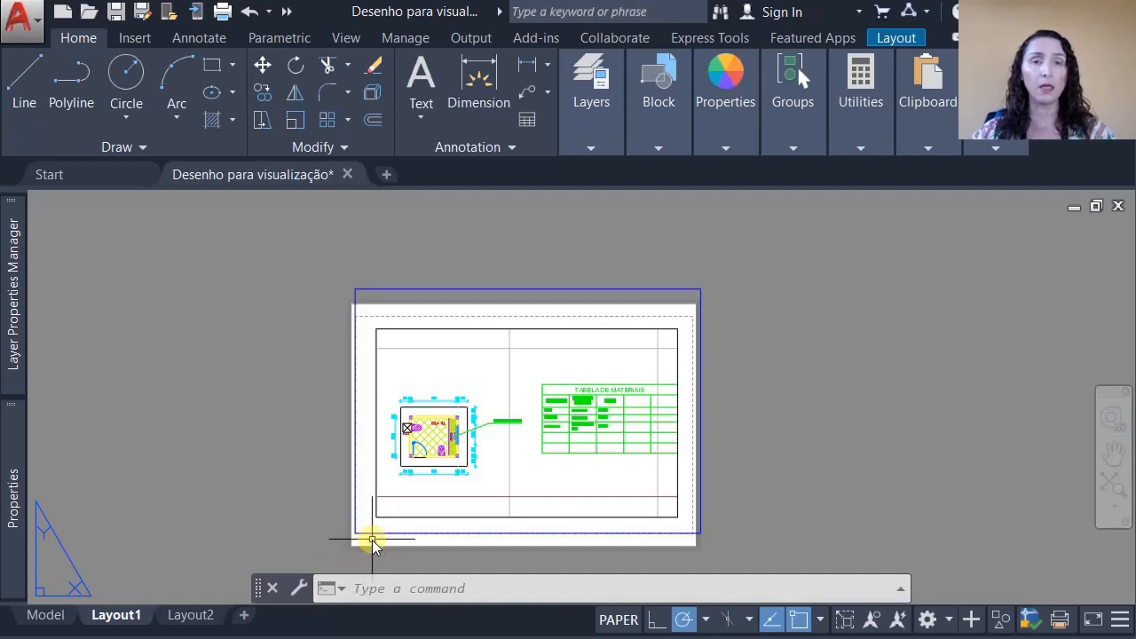
Move the A3 outline rectangle 5 mm to the left to meet the paper's left edge.
scroll(342, 540, "up", 4)
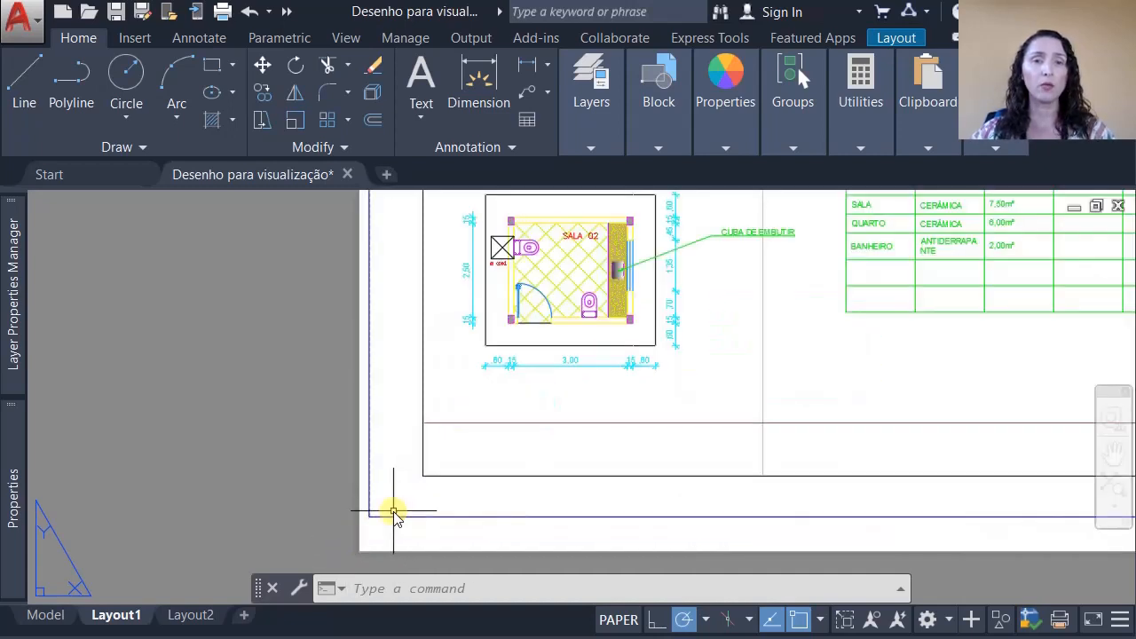
scroll(666, 530, "down", 4)
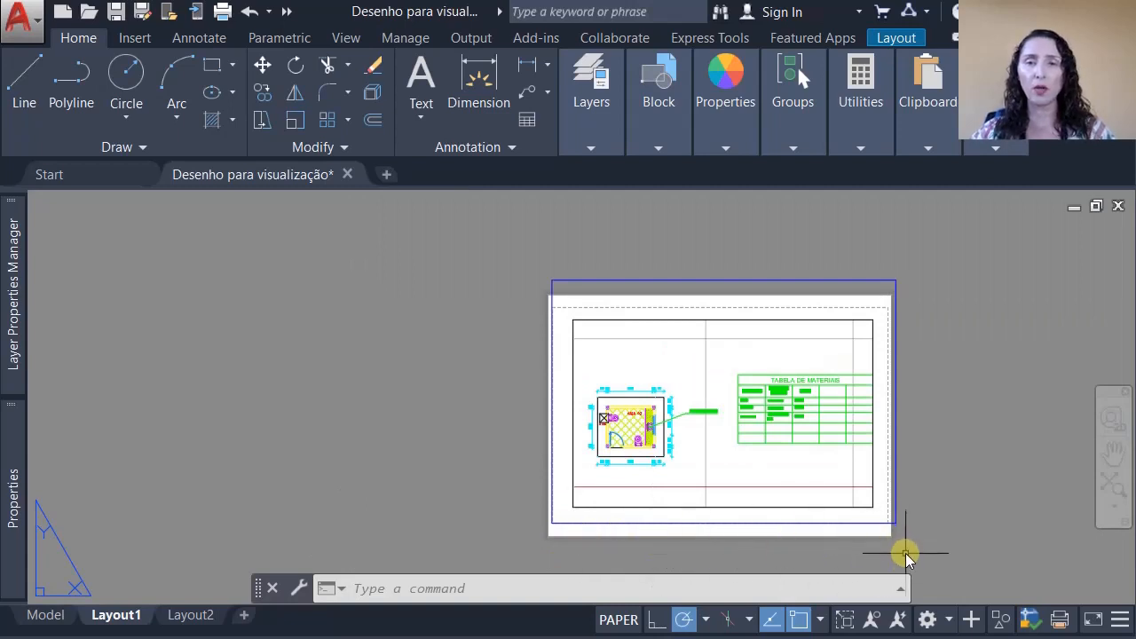
scroll(906, 552, "up", 2)
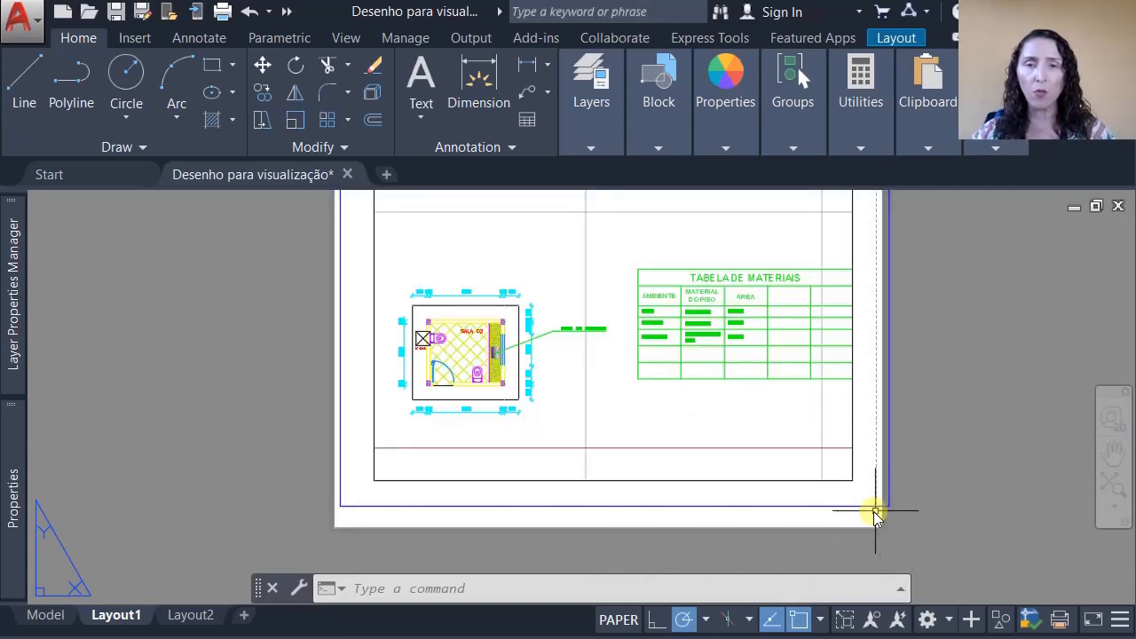
scroll(323, 522, "up", 5)
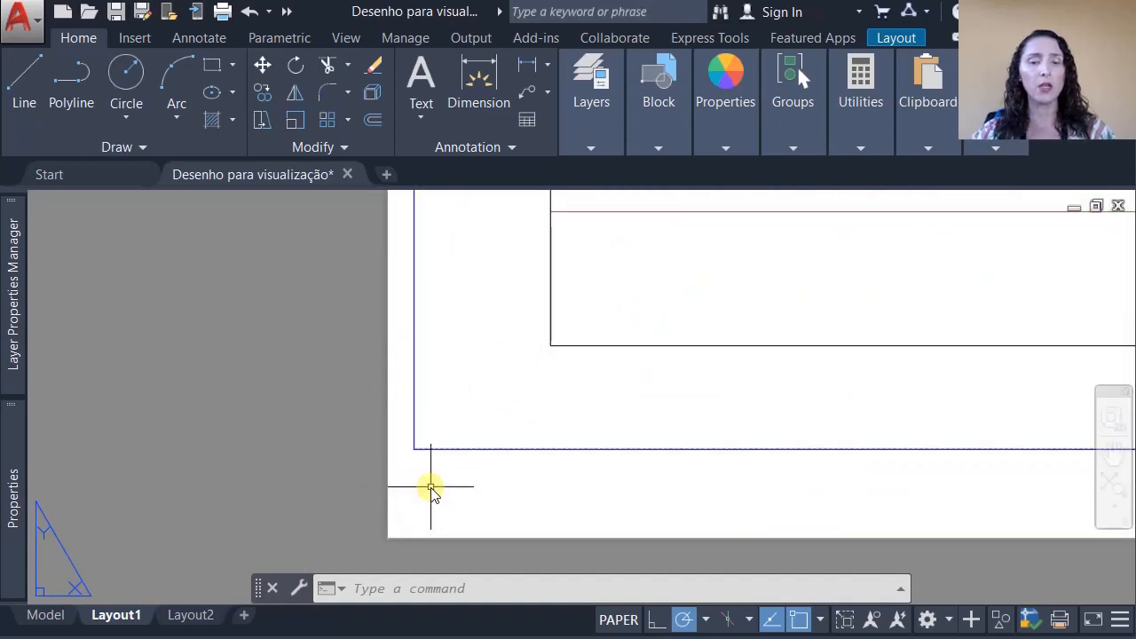
key("Return")
left_click(461, 434)
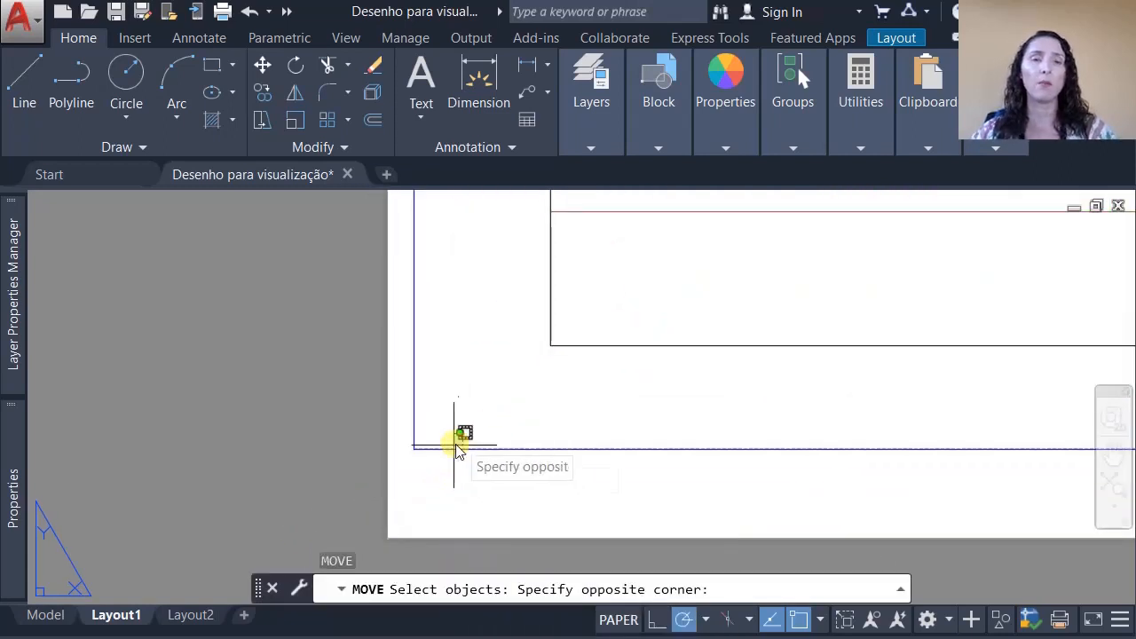
left_click(464, 466)
key("Return")
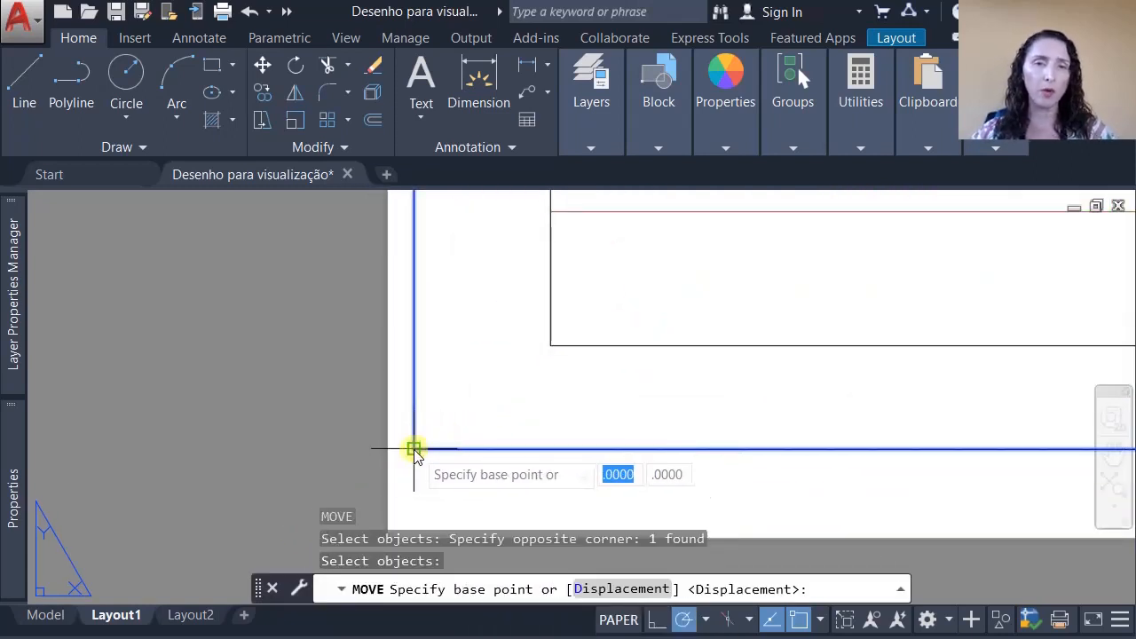
left_click(414, 449)
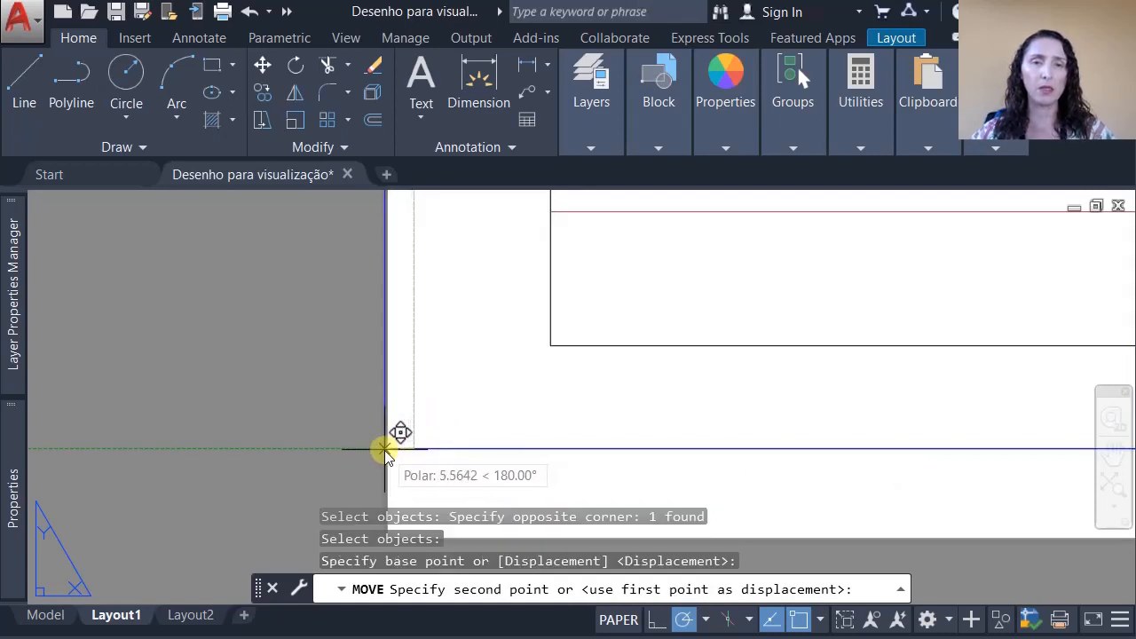
type("5")
key("Return")
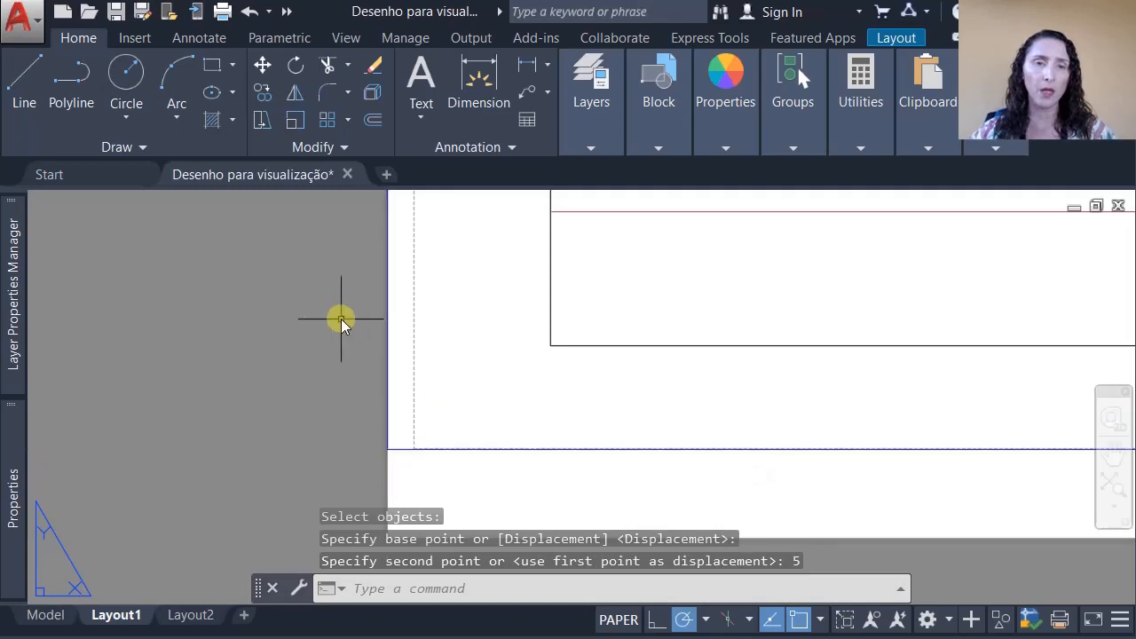
Move the A3 outline rectangle 17 mm straight down to meet the paper's bottom edge.
type("m")
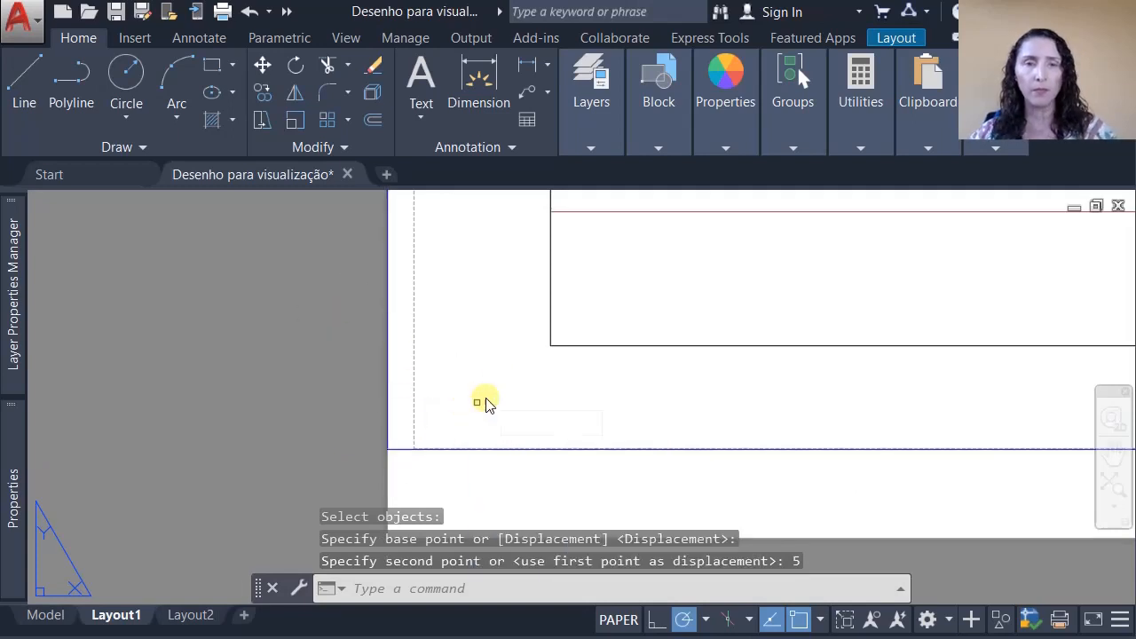
key("Return")
left_click(500, 382)
left_click(442, 444)
key("Return")
left_click(340, 317)
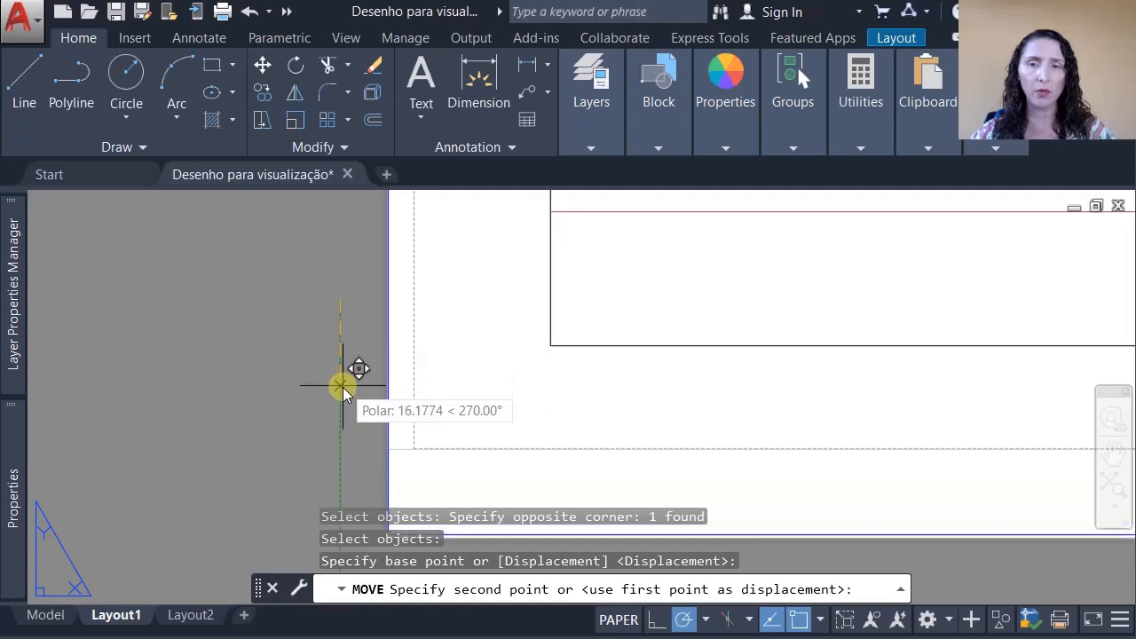
type("17")
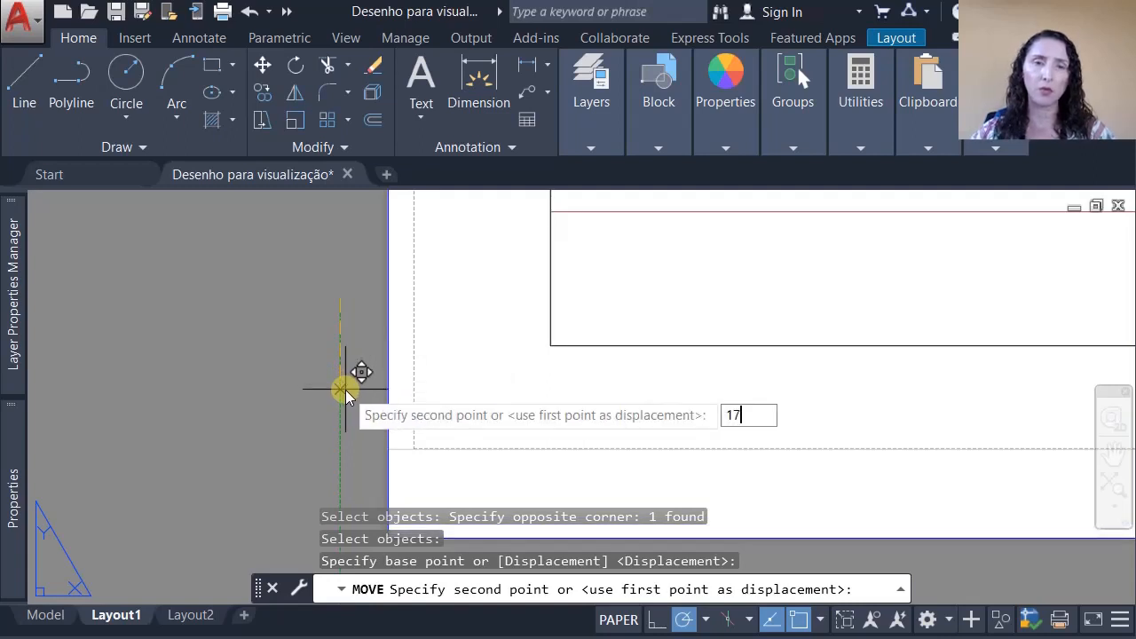
key("Return")
scroll(419, 373, "down", 4)
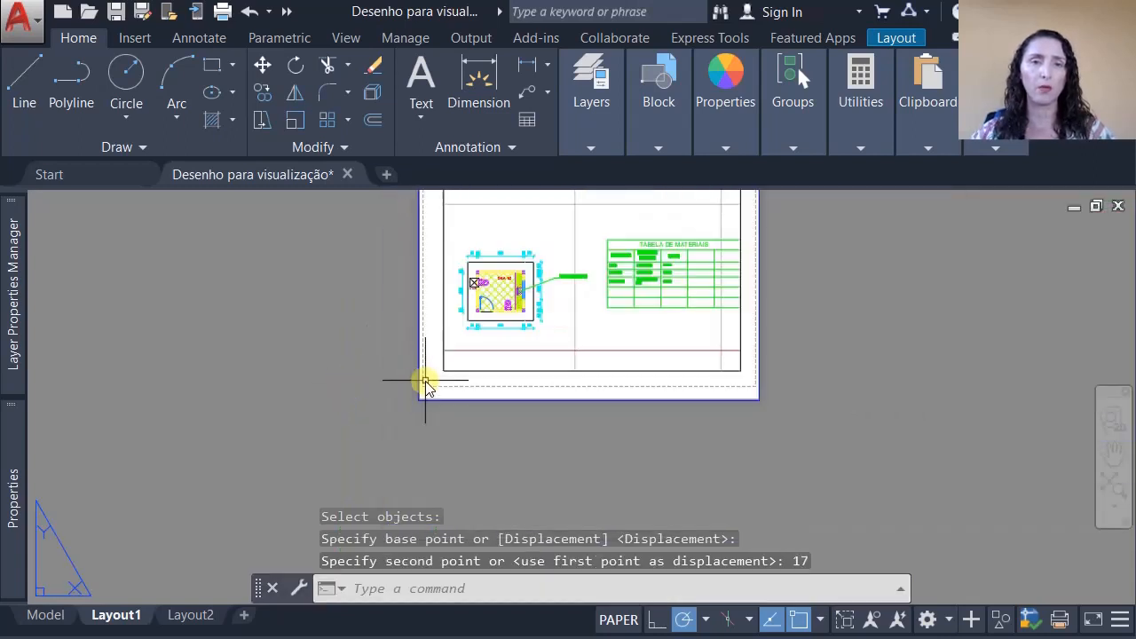
middle_click_drag(452, 390, 381, 482)
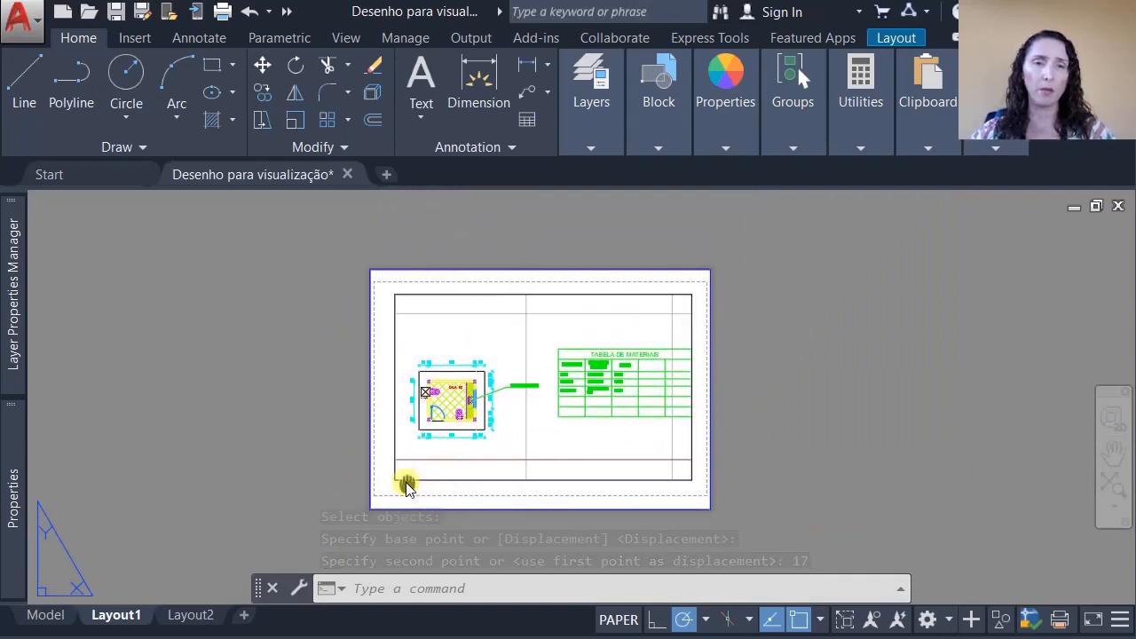
middle_click_drag(405, 482, 452, 468)
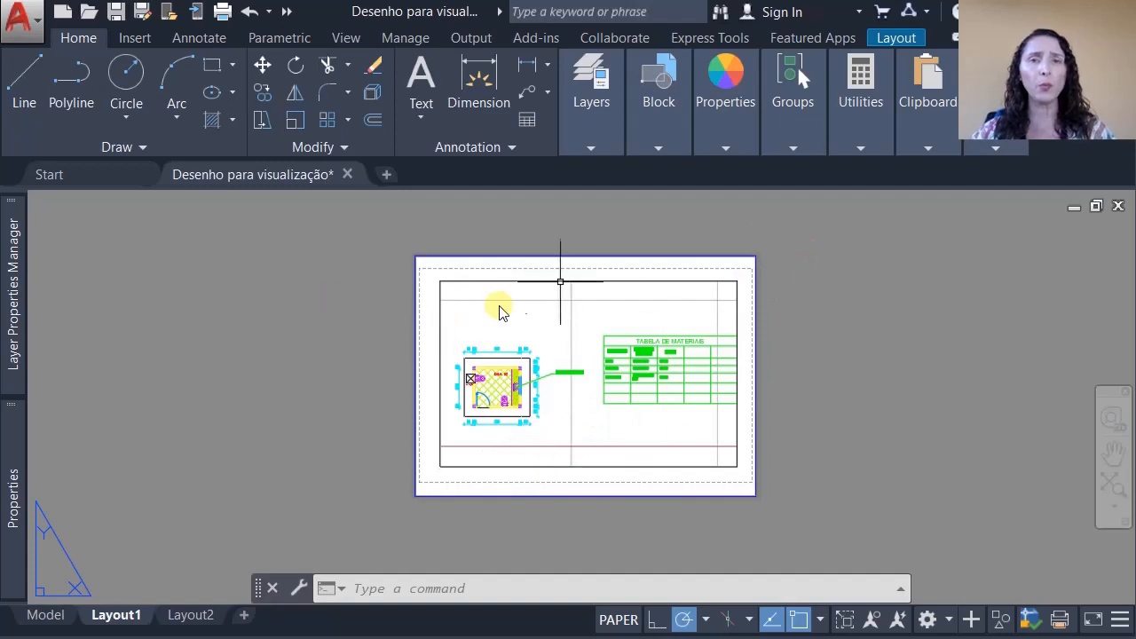
Offset the A3 outline rectangle 10 mm inward to create the margin frame.
scroll(740, 346, "up", 2)
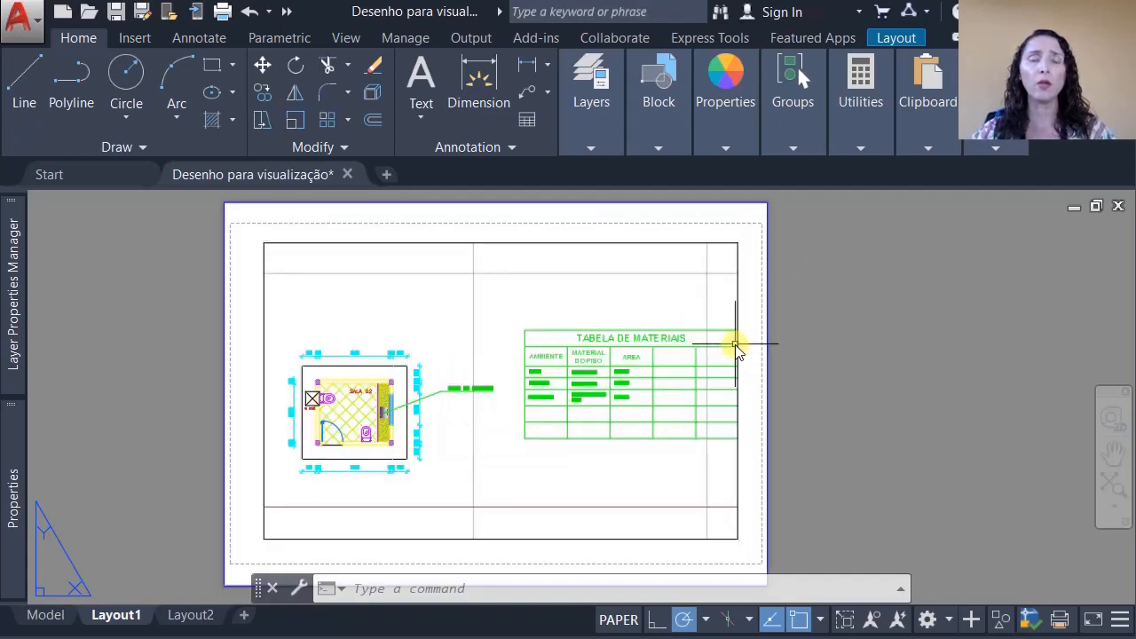
scroll(537, 380, "down", 2)
middle_click_drag(490, 398, 578, 414)
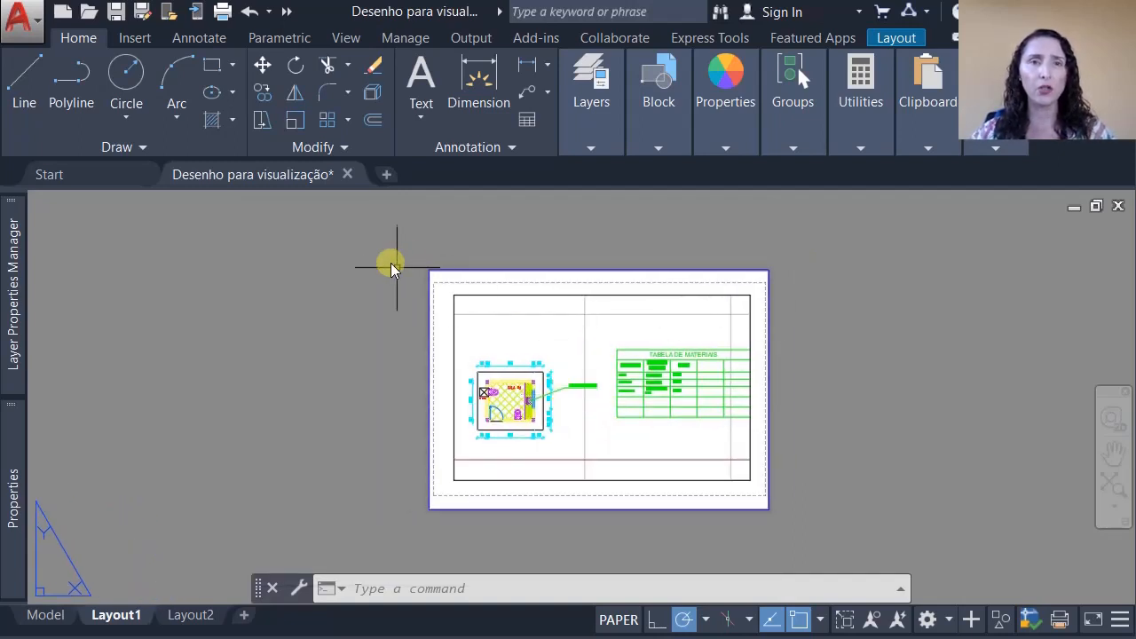
left_click(370, 122)
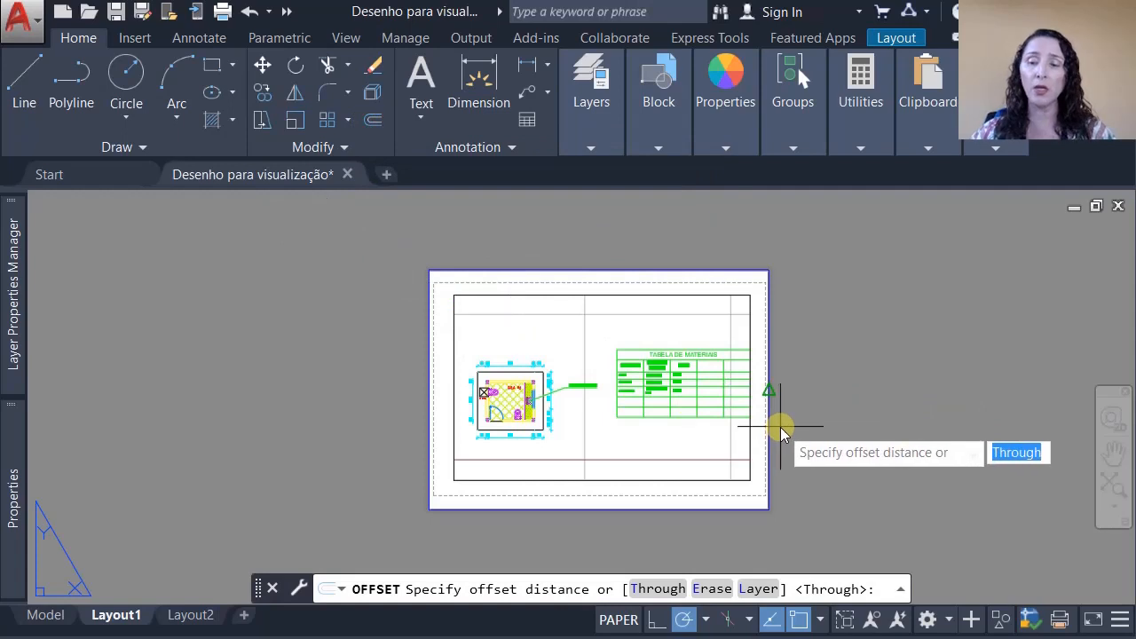
type("10")
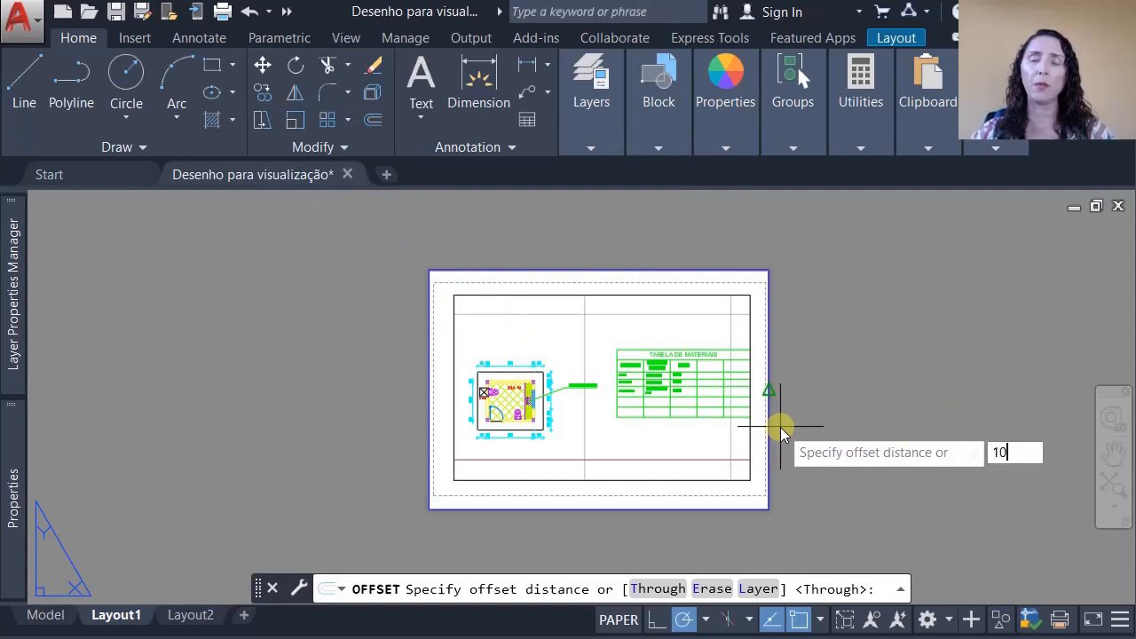
key("Return")
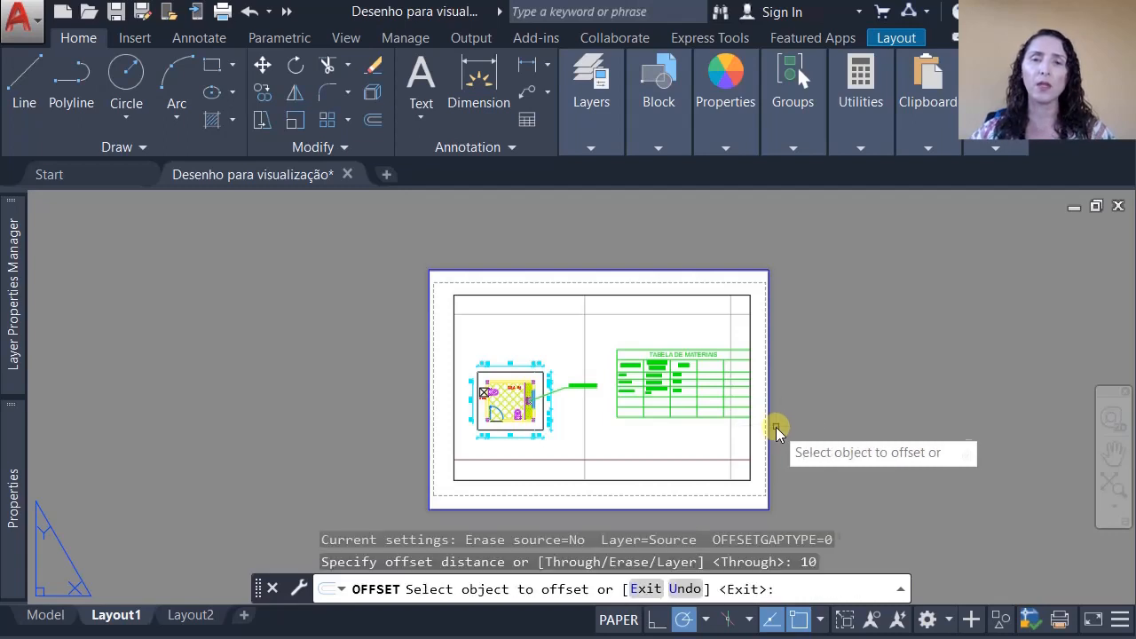
left_click(768, 417)
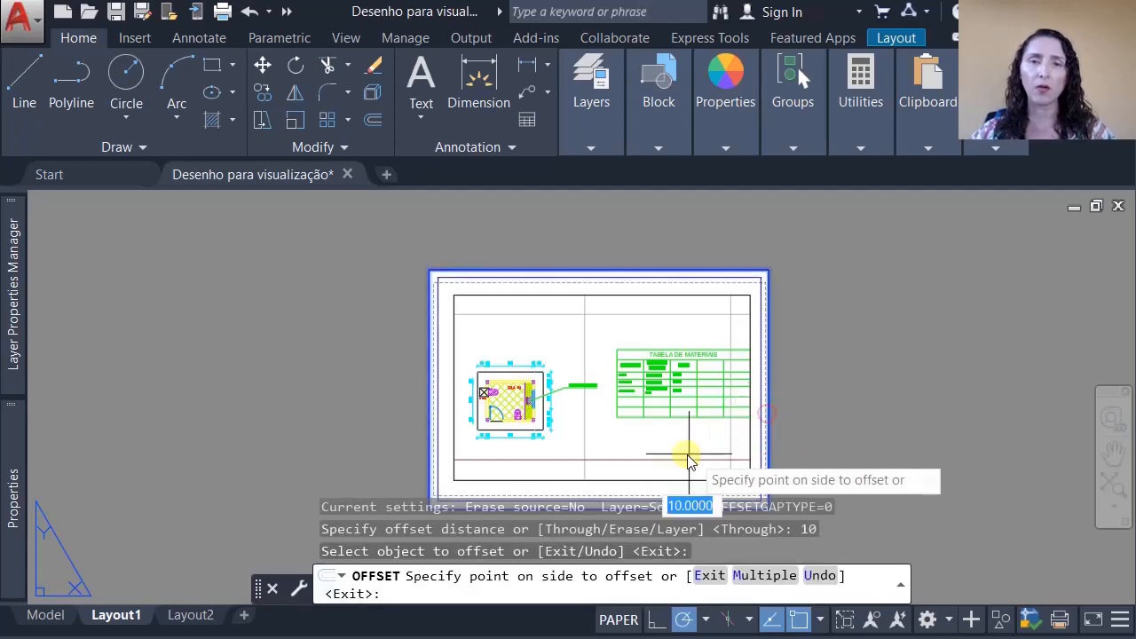
left_click(614, 442)
key("Return")
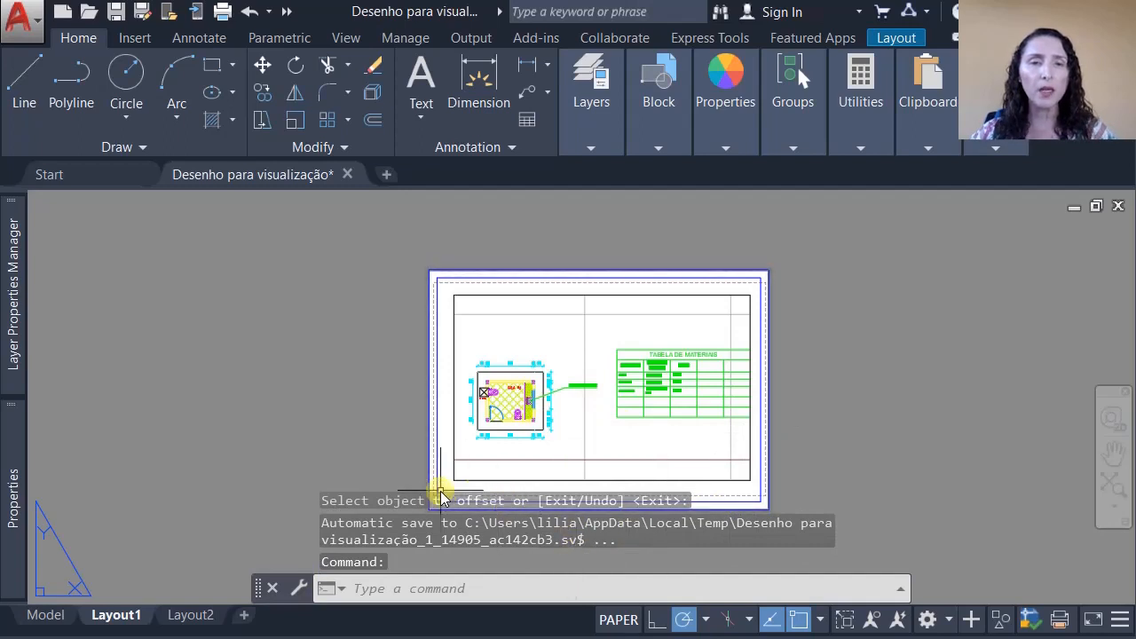
scroll(444, 483, "up", 2)
middle_click_drag(625, 417, 586, 454)
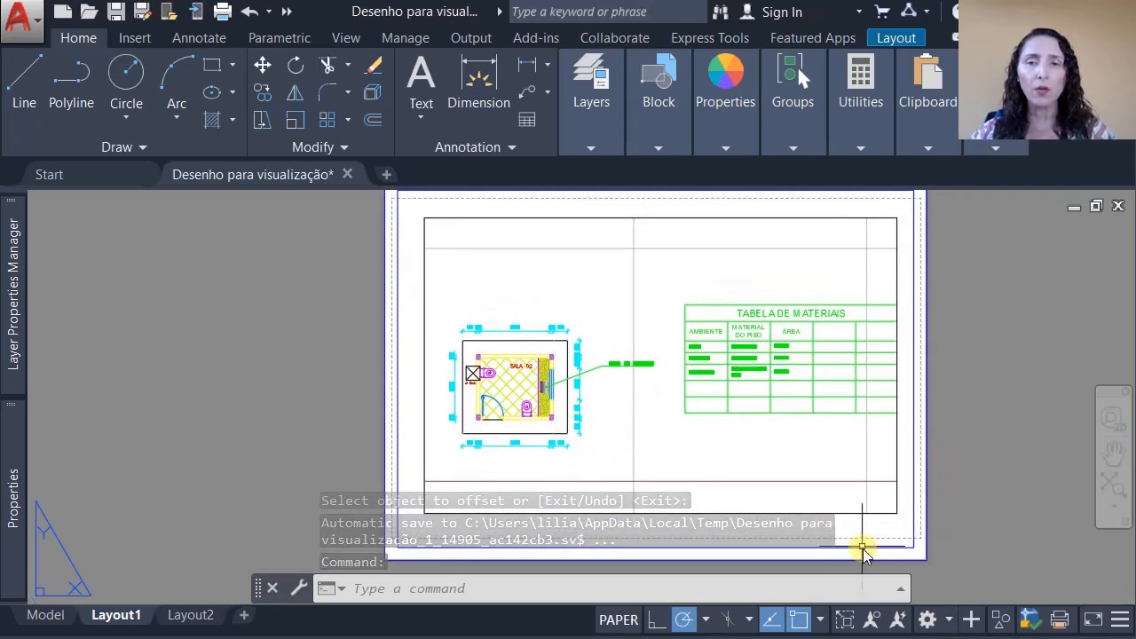
middle_click_drag(673, 260, 669, 302)
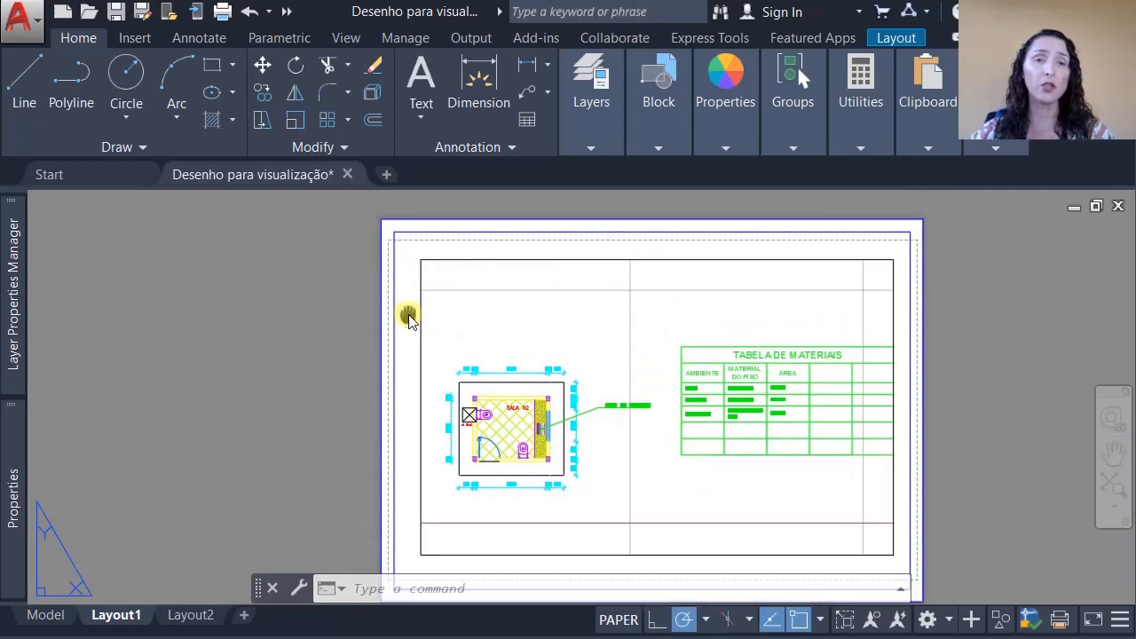
middle_click_drag(408, 317, 456, 279)
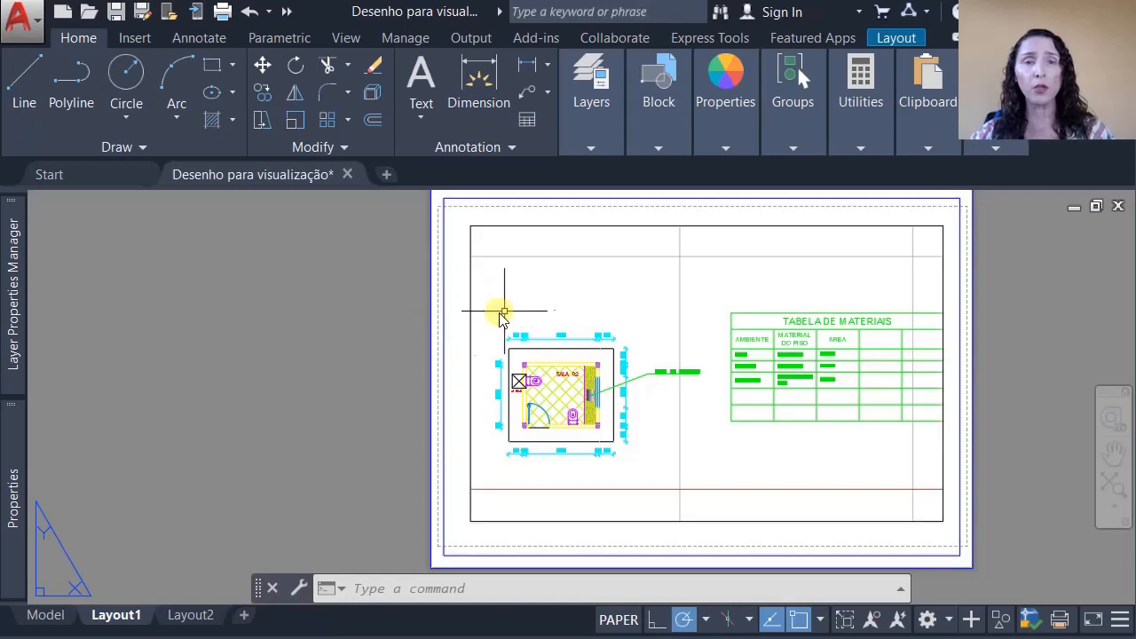
middle_click_drag(452, 325, 388, 337)
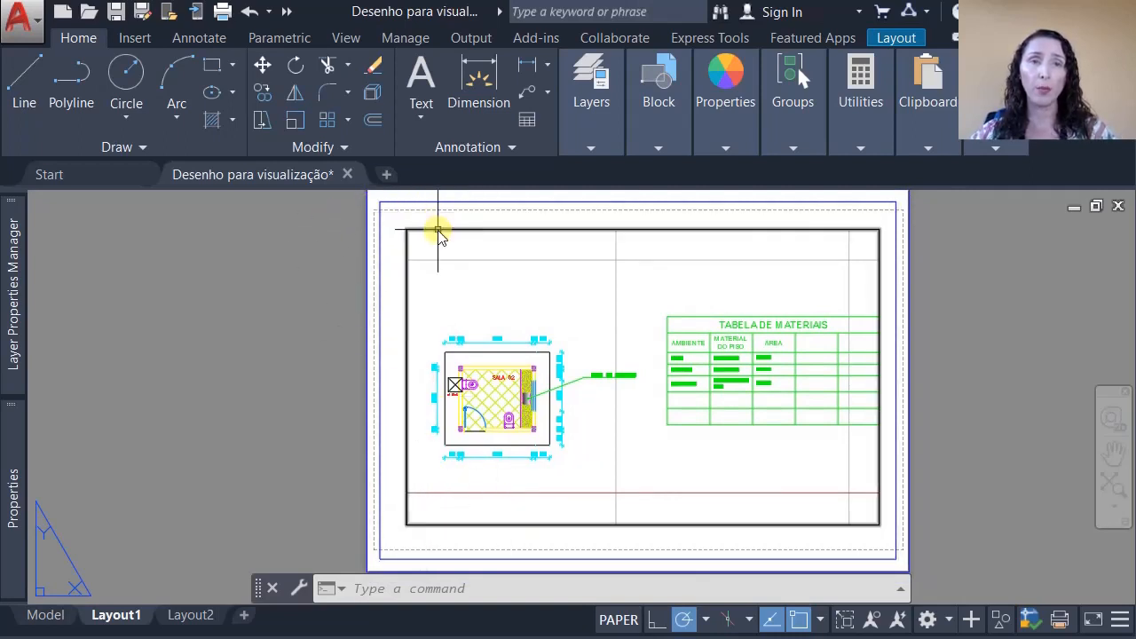
Stretch the left side of the margin frame 10 mm to the right to widen the binding margin.
left_click(263, 120)
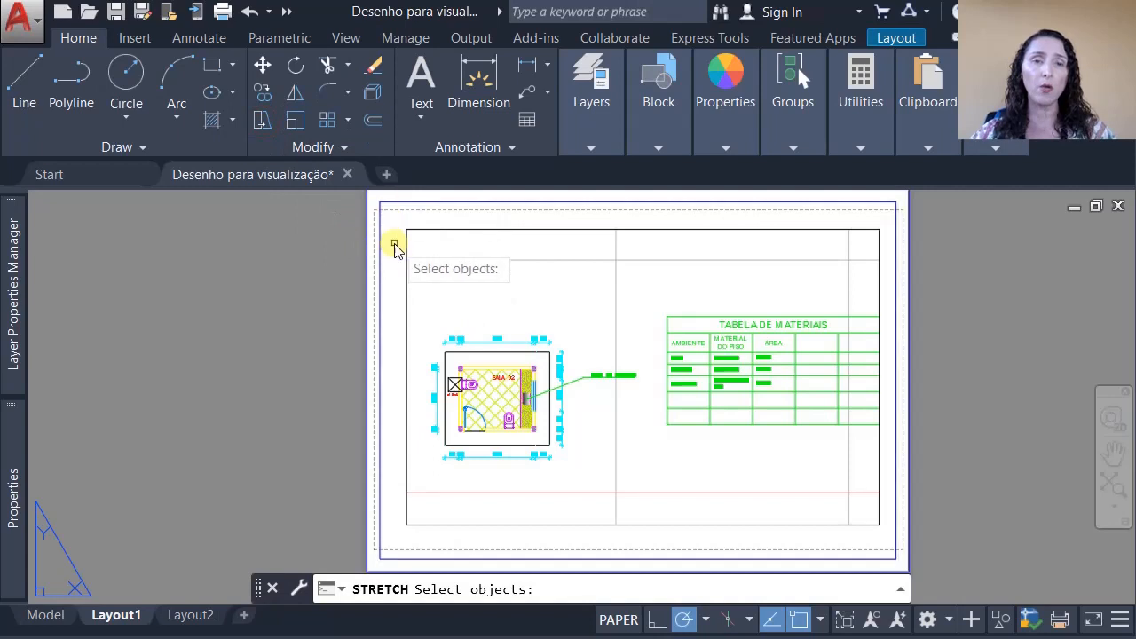
scroll(393, 247, "down", 2)
scroll(393, 233, "up", 2)
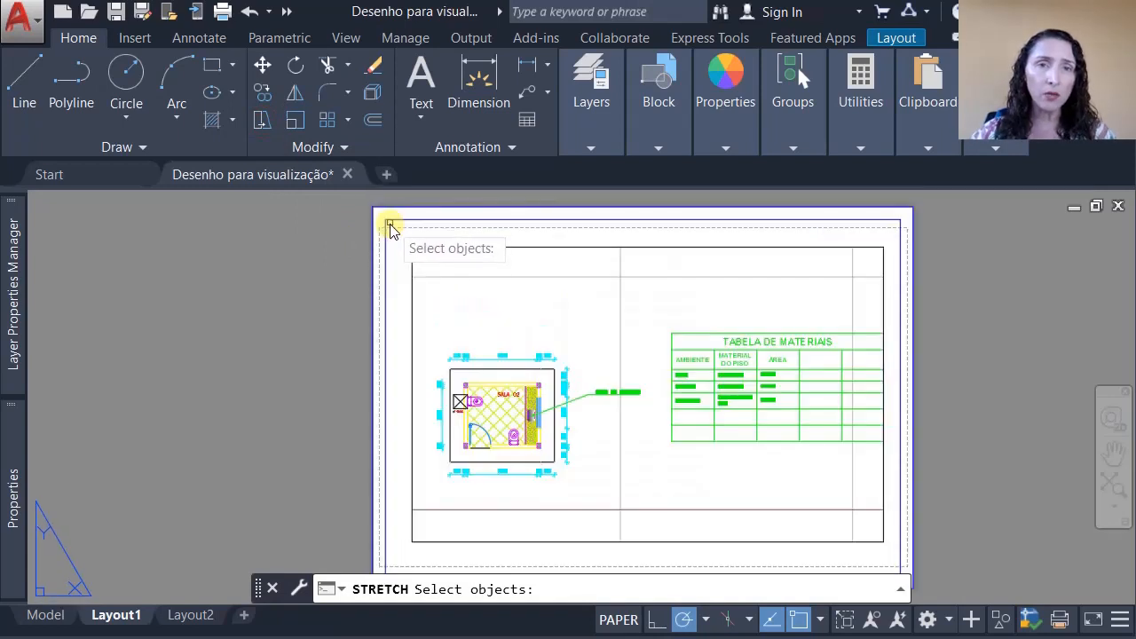
left_click(399, 214)
middle_click_drag(389, 431, 377, 379)
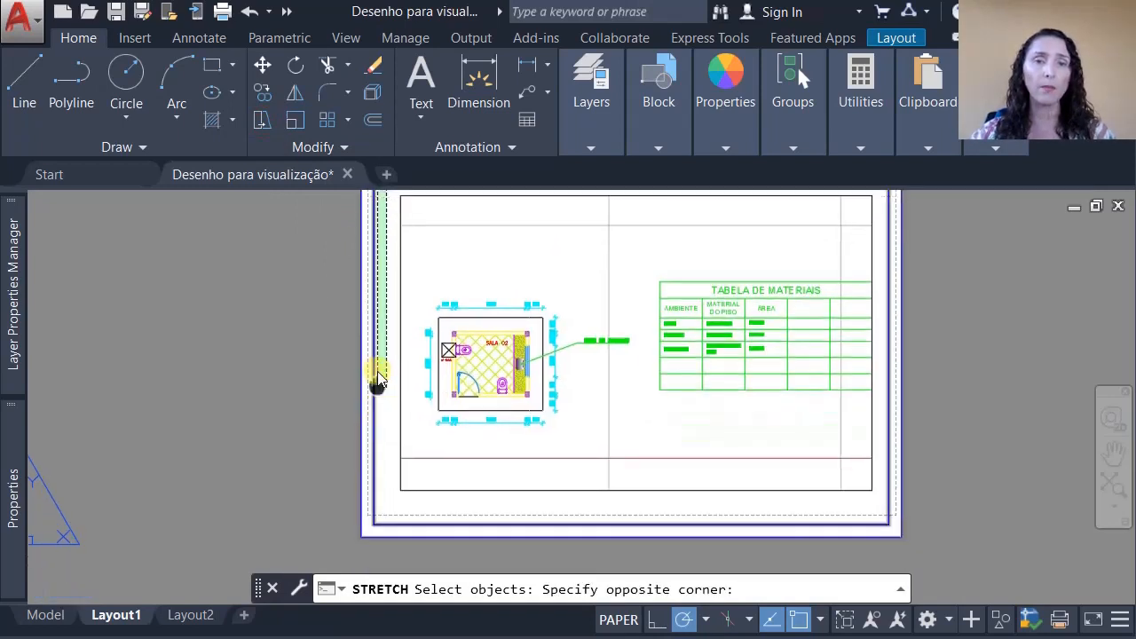
left_click(368, 479)
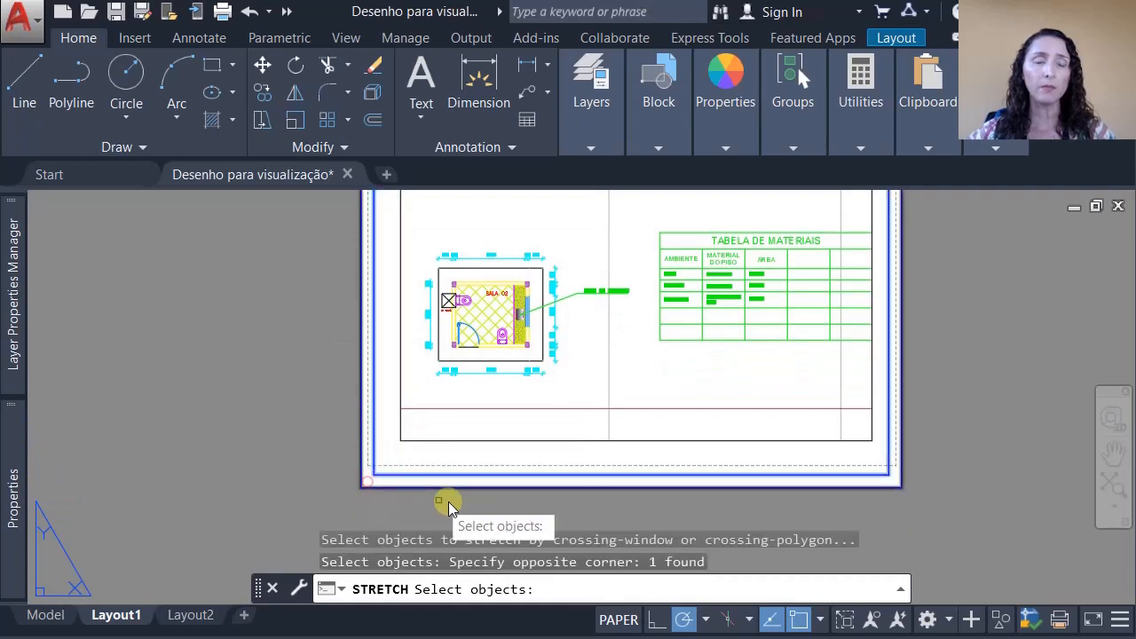
key("Return")
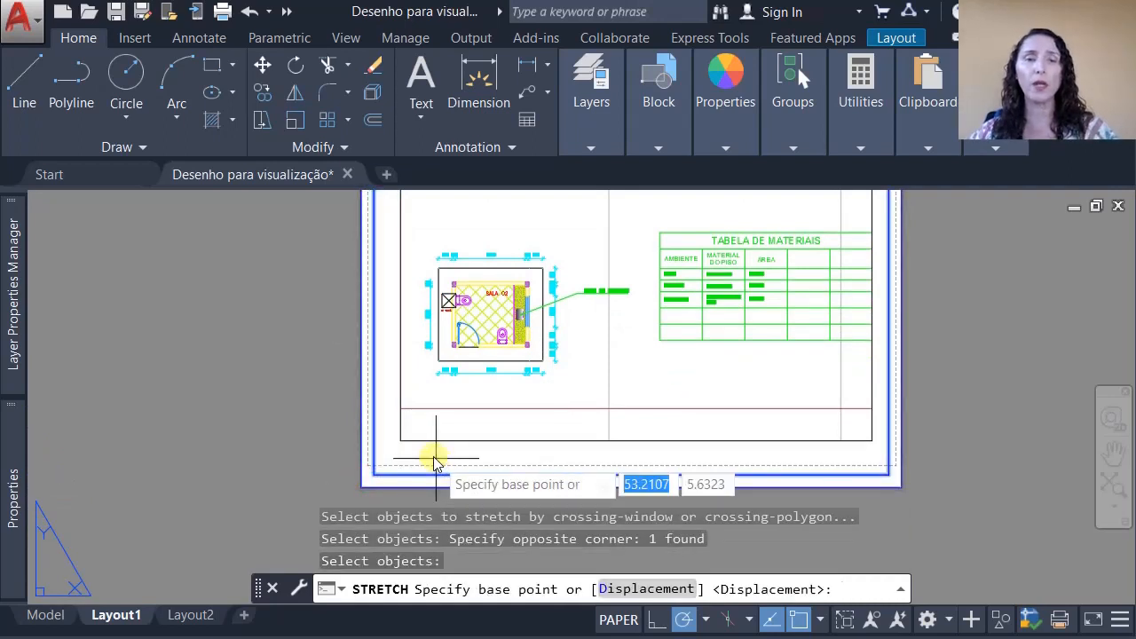
left_click(200, 350)
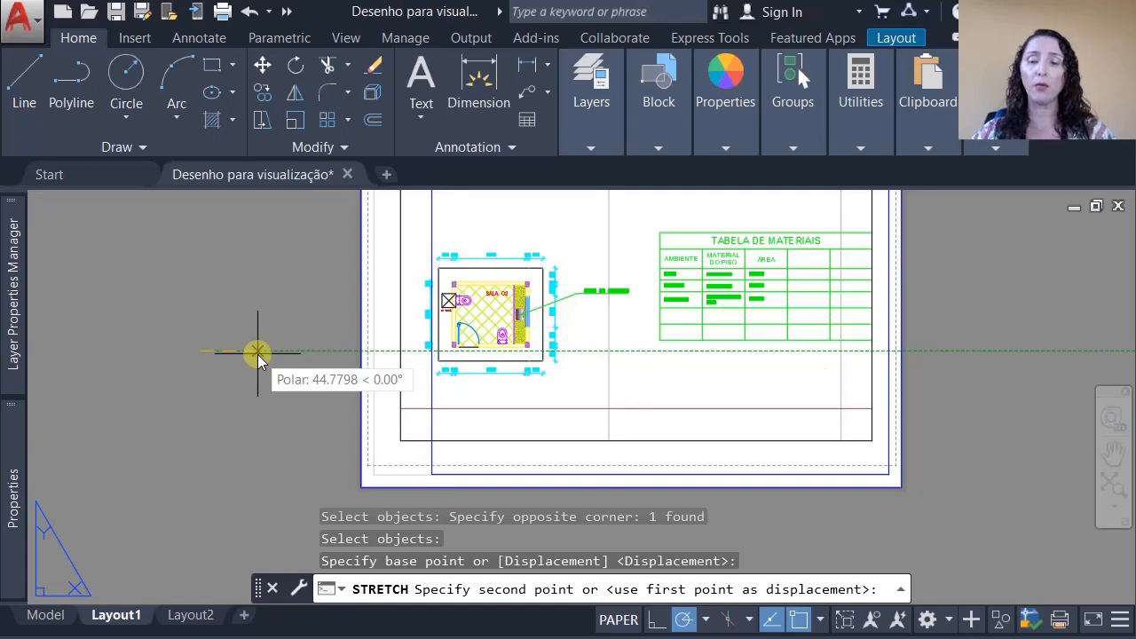
type("10")
key("Return")
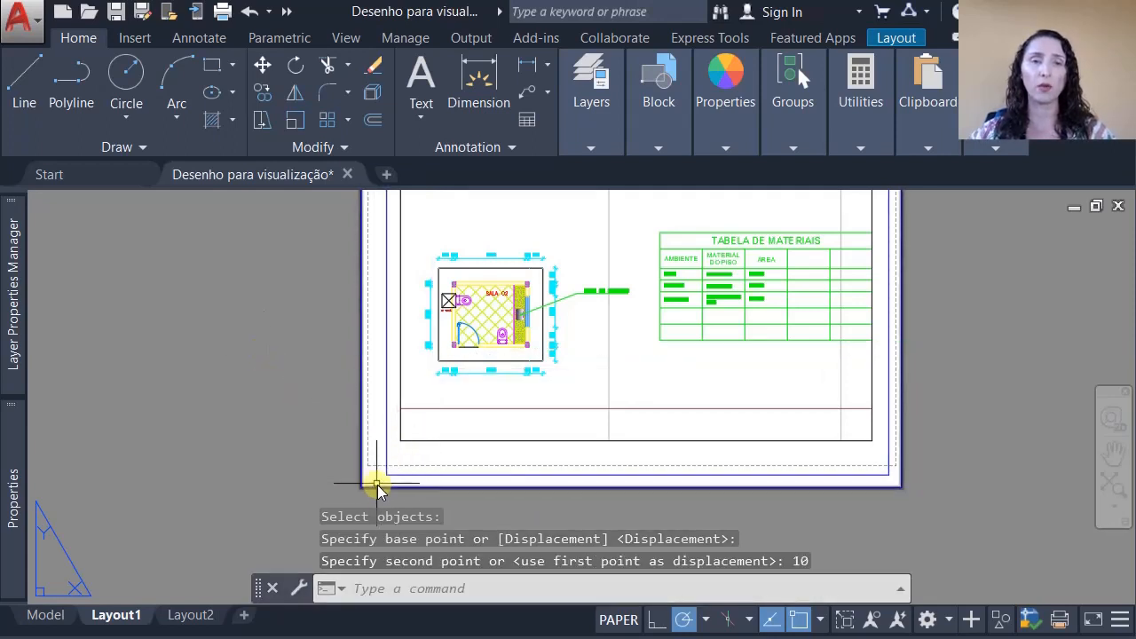
Measure the left margin between the sheet outline and the margin frame at the lower-left corner.
scroll(373, 484, "up", 6)
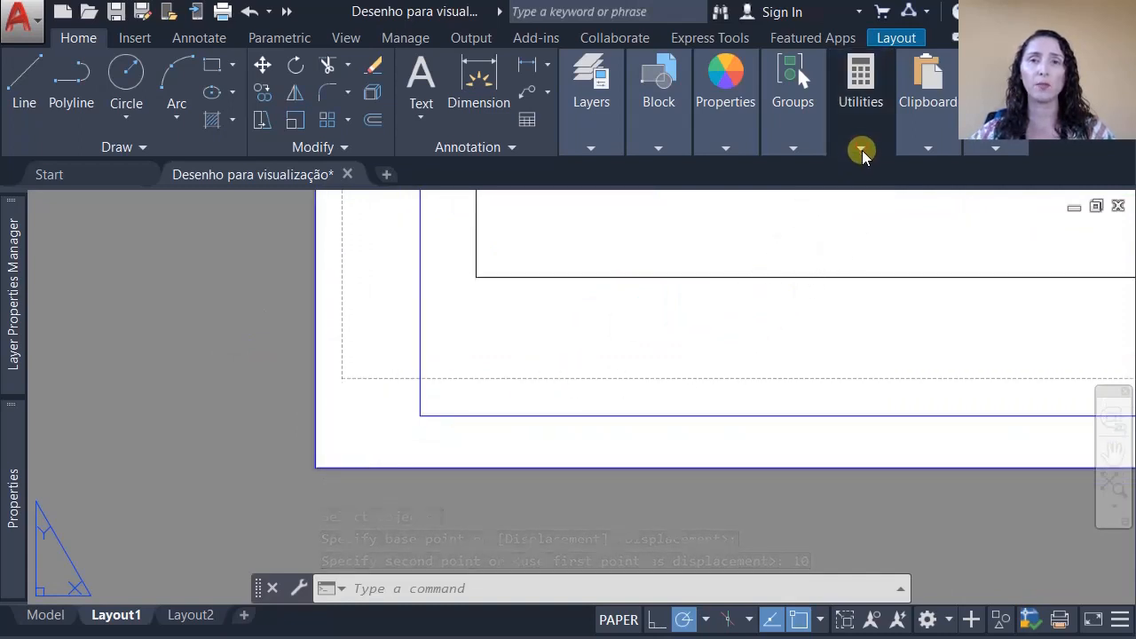
left_click(861, 148)
left_click(857, 213)
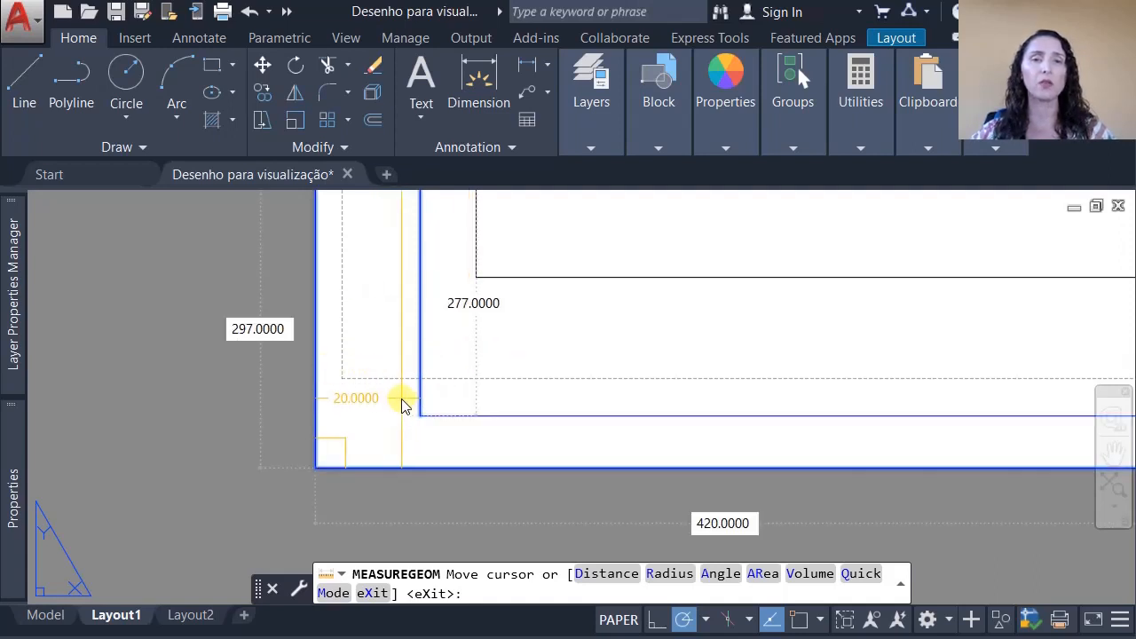
scroll(401, 400, "down", 5)
key("Escape")
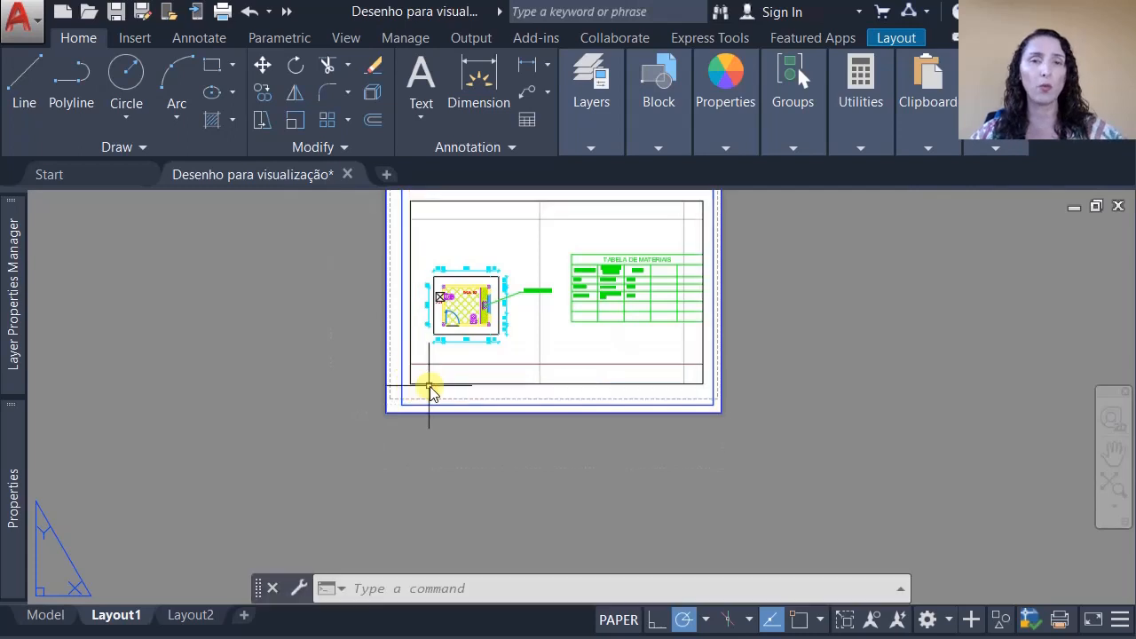
mouse_move(646, 388)
middle_mouse_down()
mouse_move(624, 417)
mouse_move(630, 387)
middle_mouse_up()
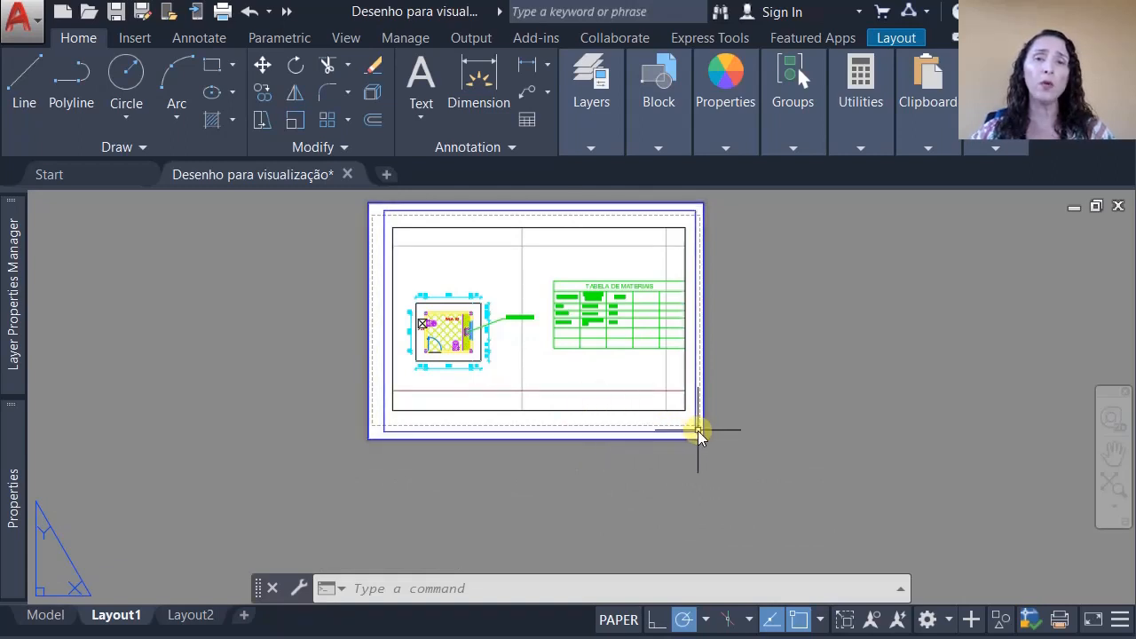
scroll(565, 431, "up", 2)
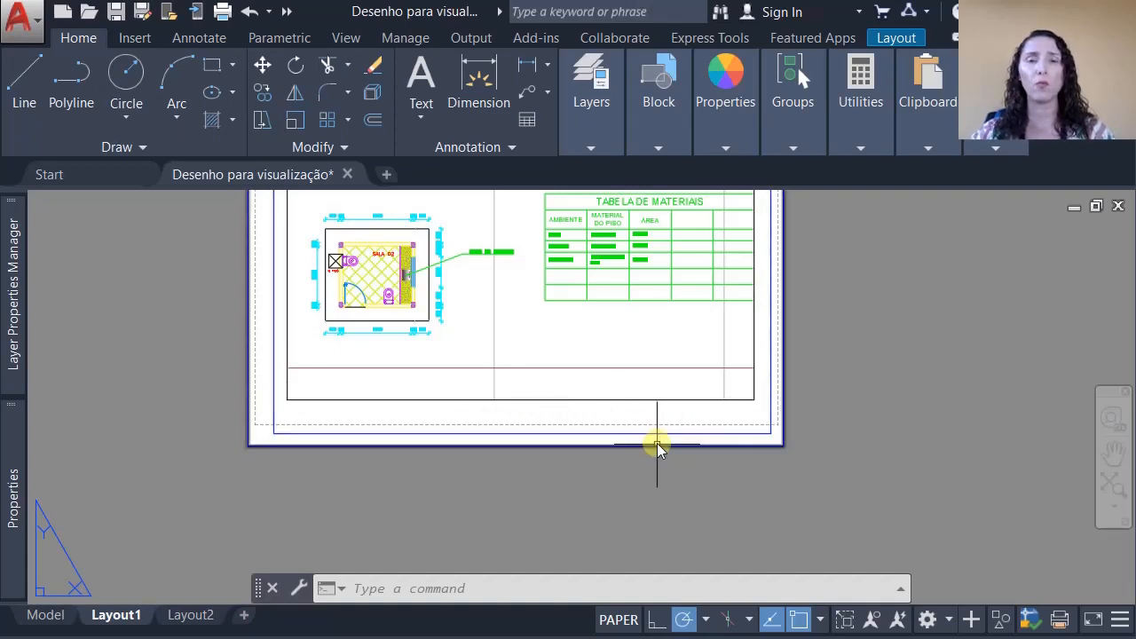
scroll(653, 449, "down", 2)
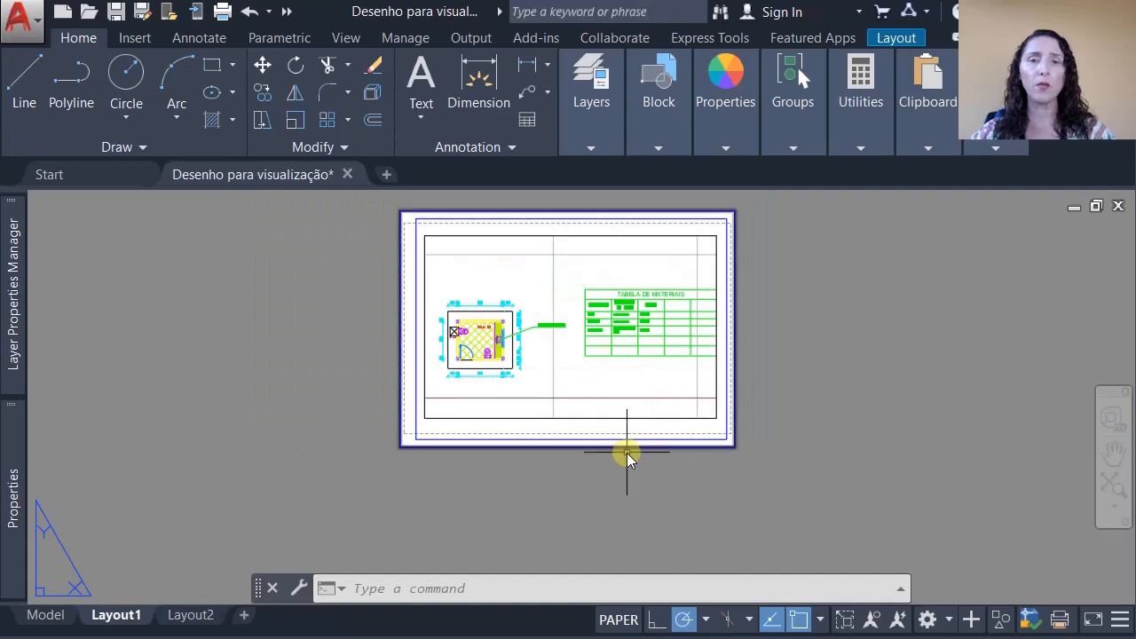
scroll(703, 433, "up", 2)
middle_click_drag(670, 431, 666, 495)
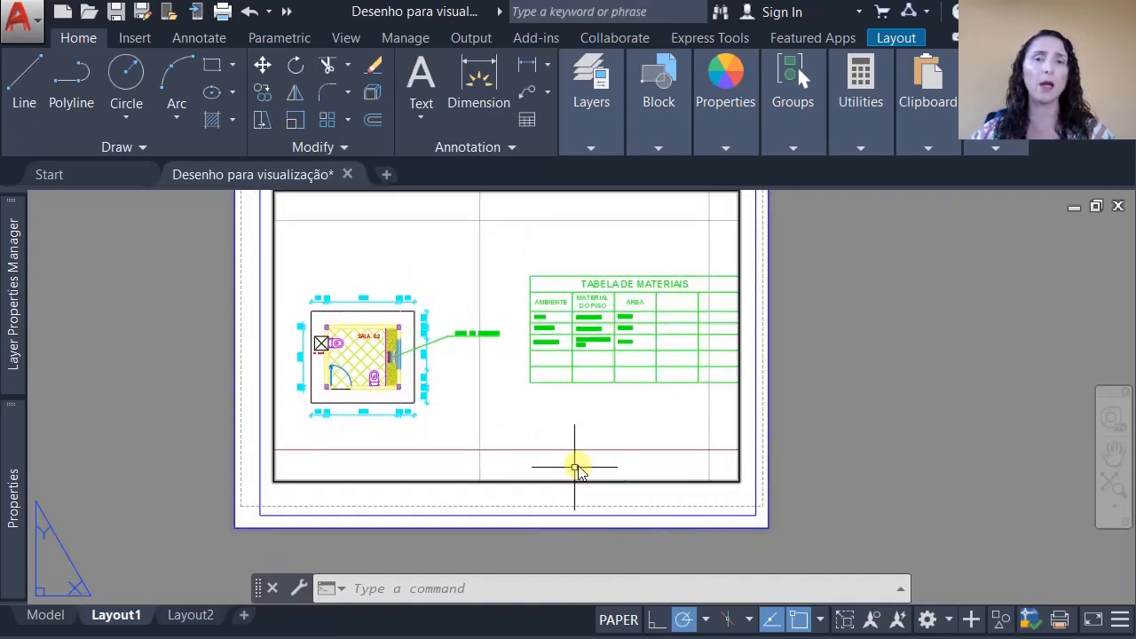
scroll(581, 466, "down", 2)
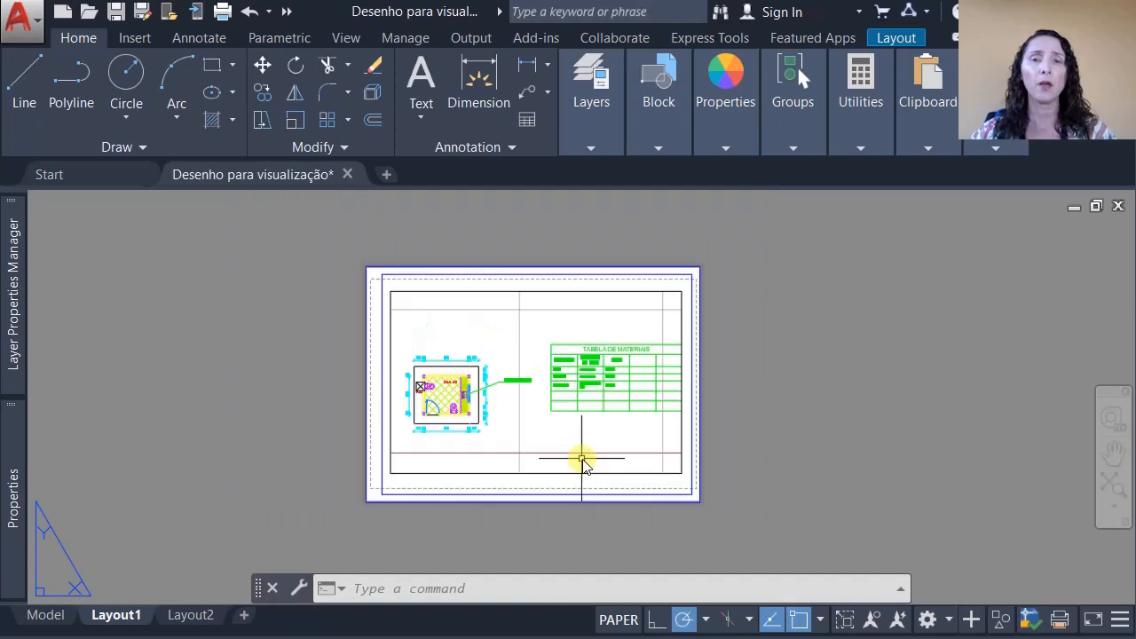
Draw a vertical line in line with the margin frame's right side, from the sheet's bottom edge to its top edge.
left_click(28, 81)
scroll(693, 497, "up", 2)
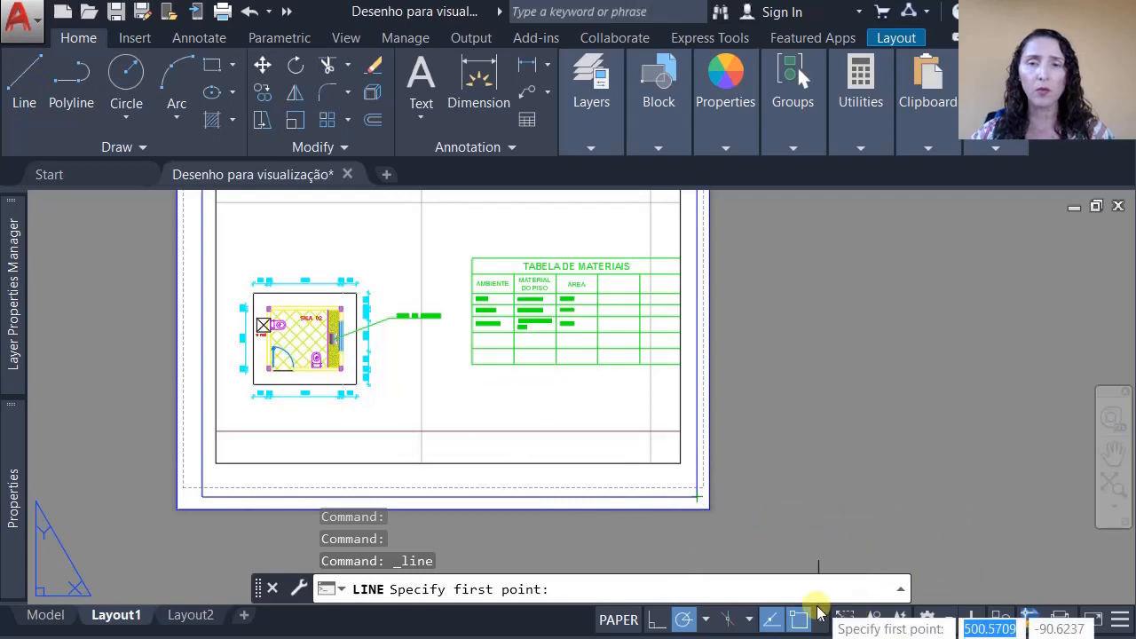
scroll(684, 520, "up", 5)
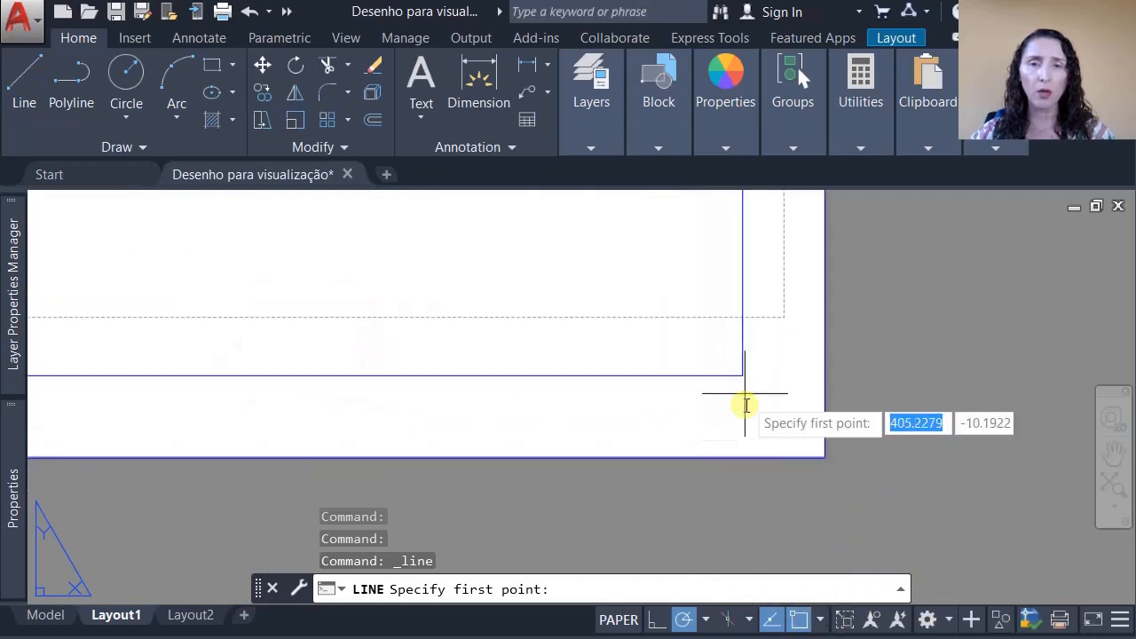
left_click(740, 458)
scroll(763, 461, "down", 6)
scroll(777, 387, "up", 8)
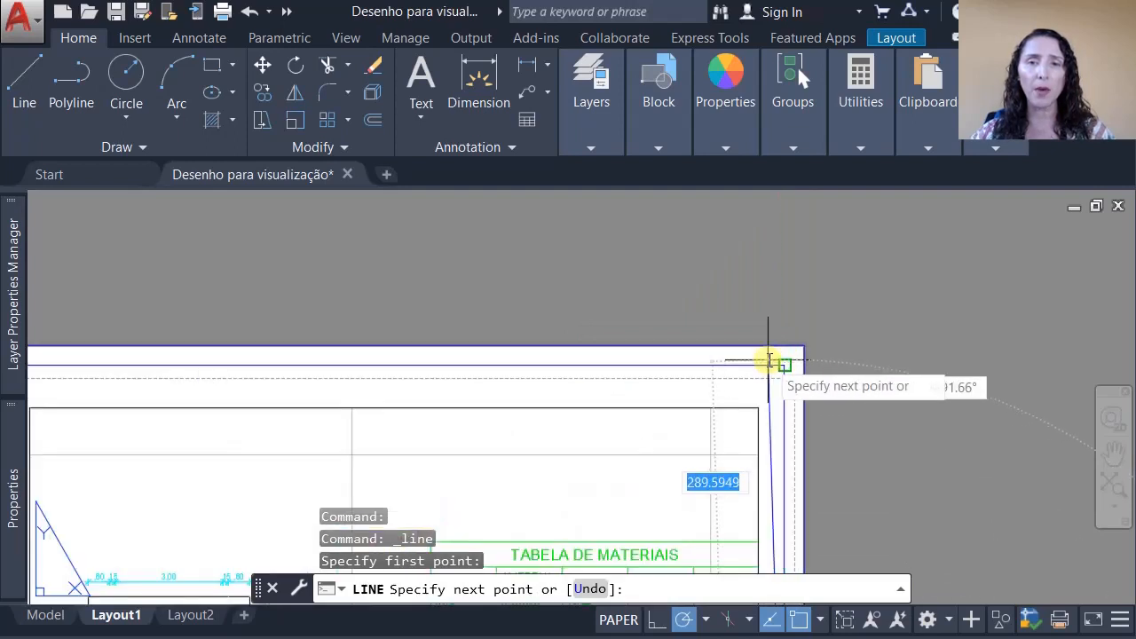
left_click(807, 326)
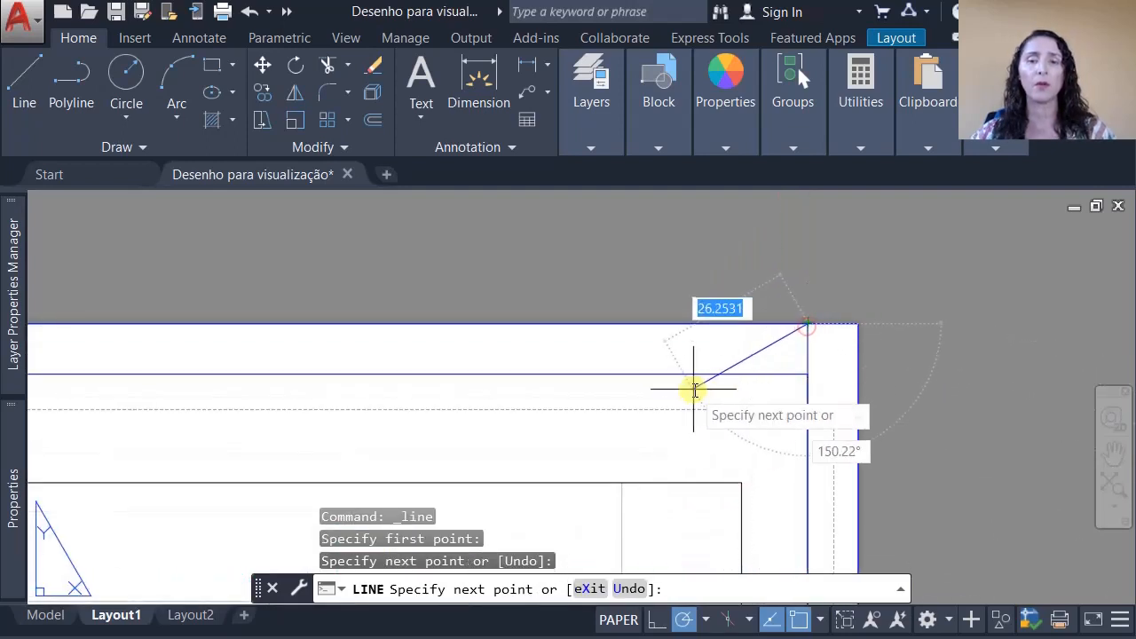
key("Return")
scroll(648, 355, "down", 5)
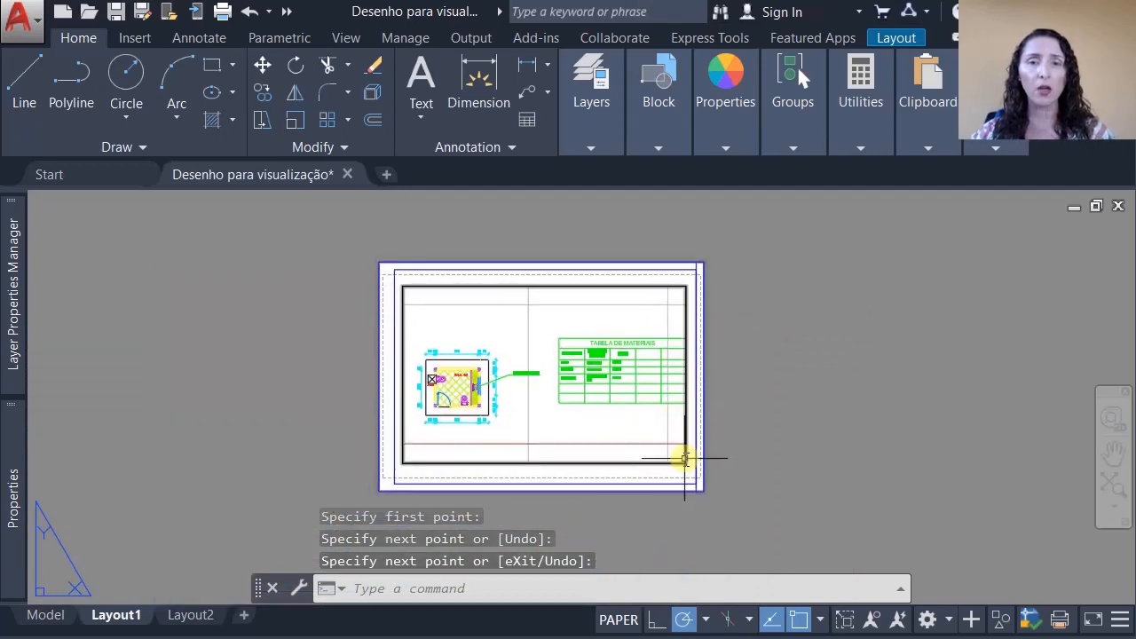
Move the last drawn vertical line 180 mm to the left to mark the title block's left boundary.
type("m")
key("Return")
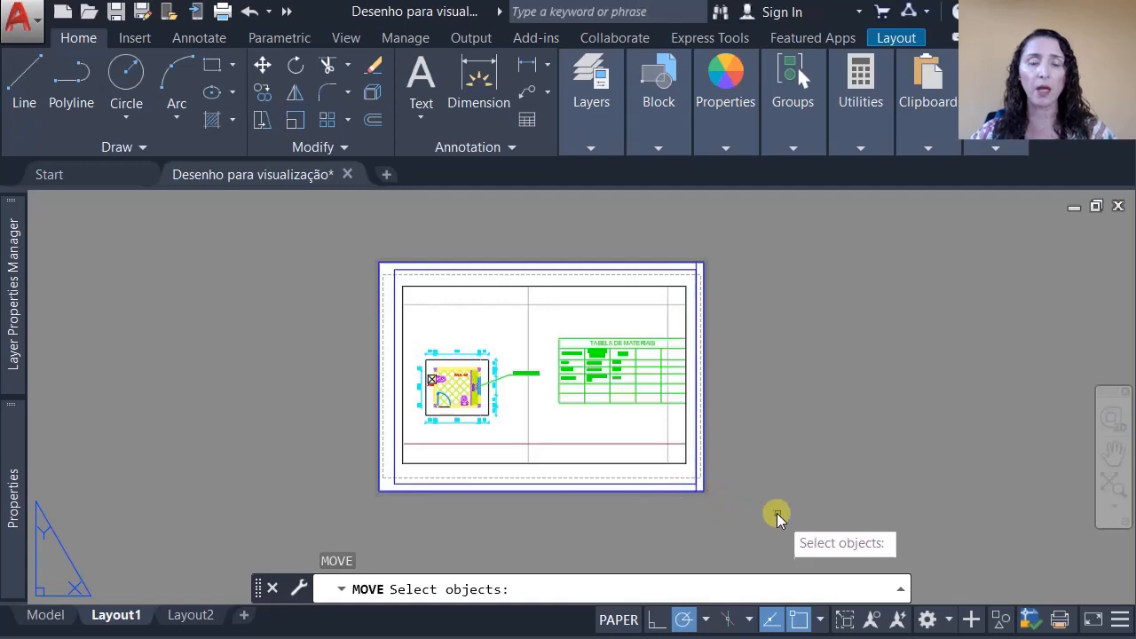
type("l")
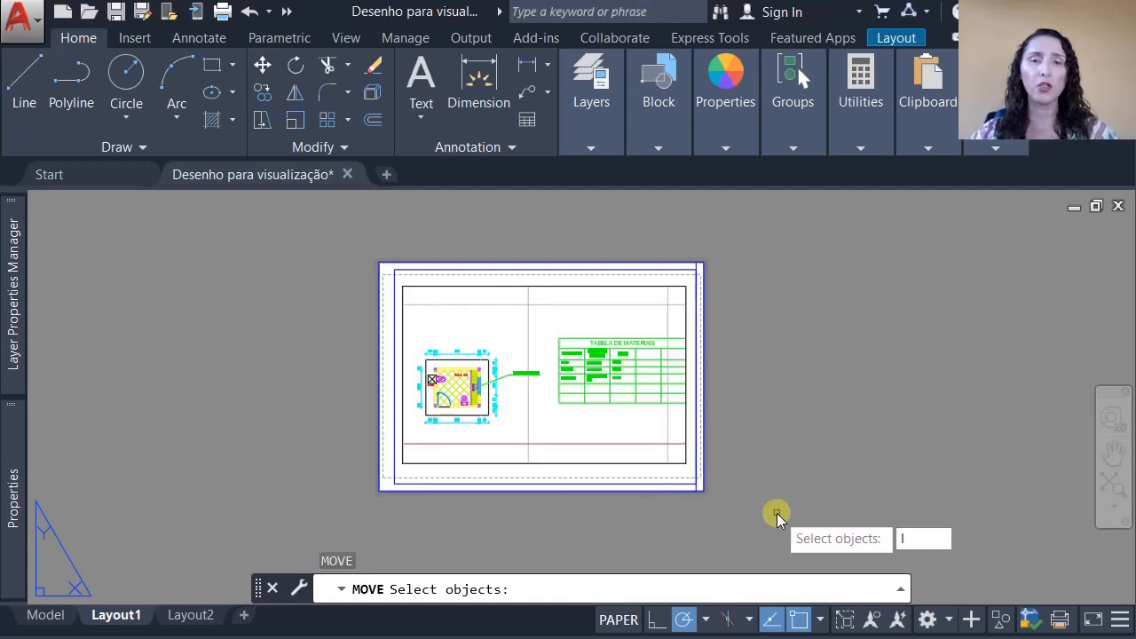
key("Return")
key("Return")
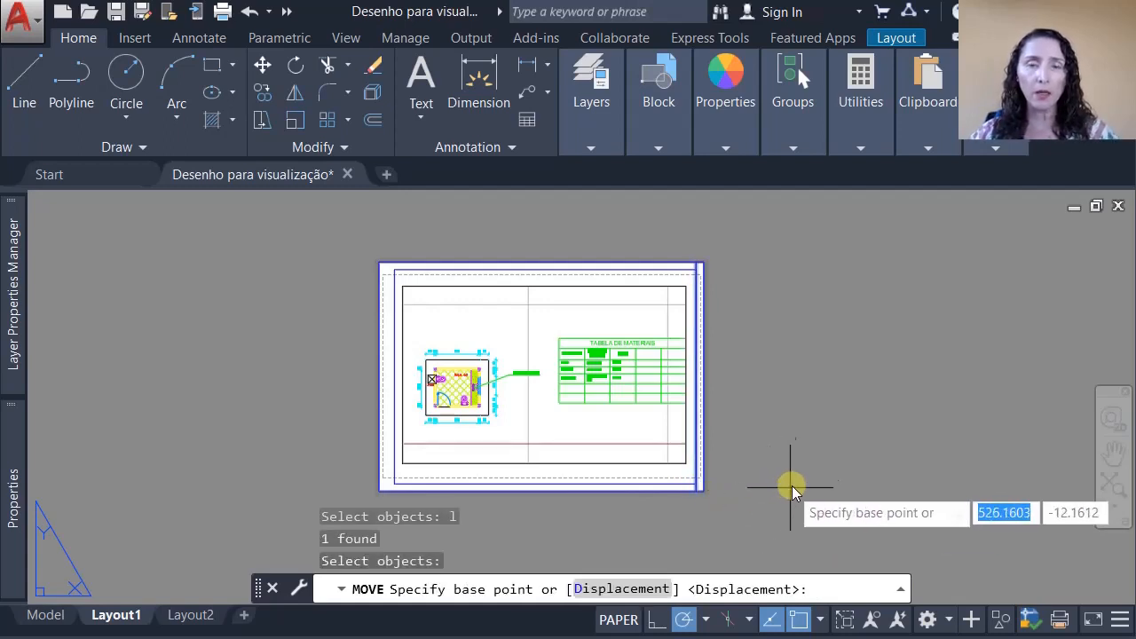
left_click(886, 474)
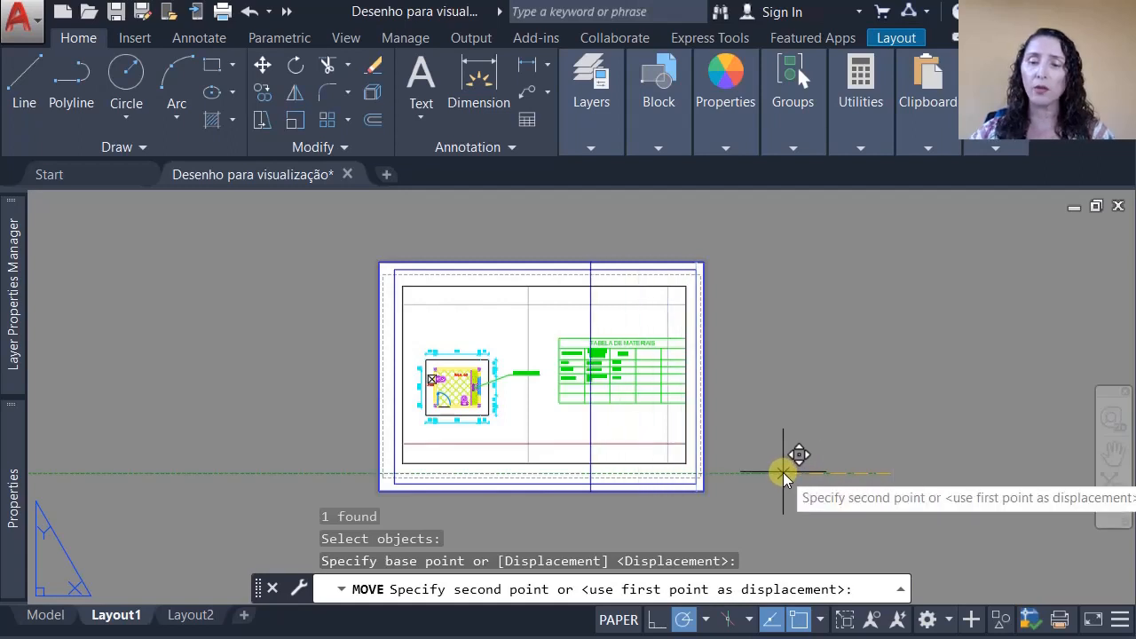
type("180")
key("Return")
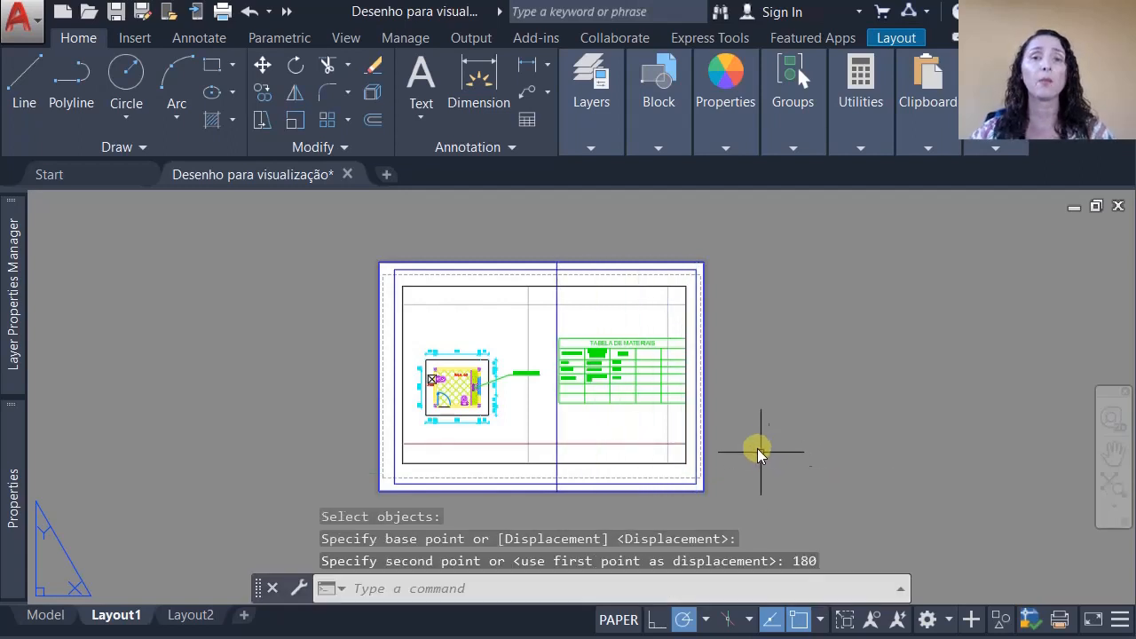
scroll(568, 508, "up", 5)
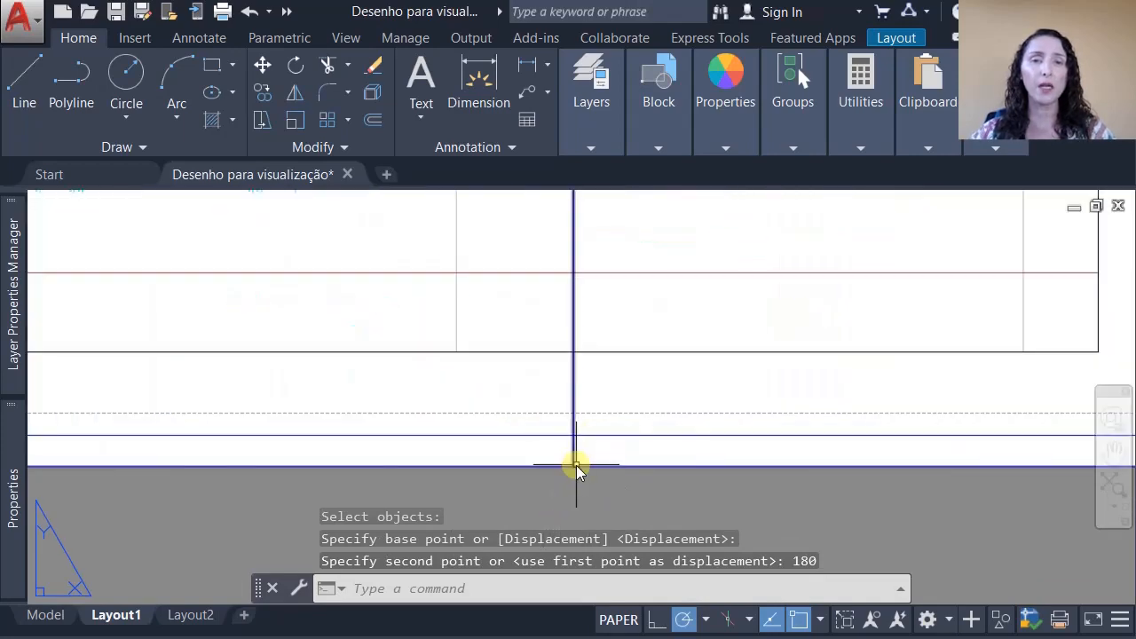
scroll(574, 505, "down", 5)
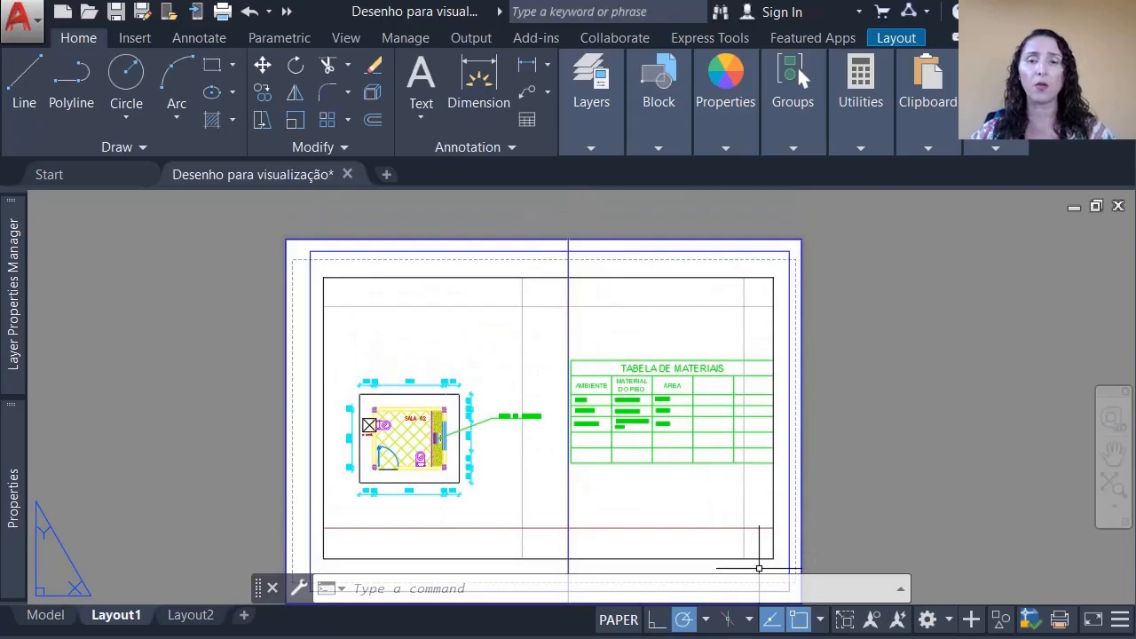
Switch to Foxit PDF Reader to examine Figure 6's A3 margins and title block, and compare them with the Layout1 sheet in AutoCAD.
key("alt+Tab")
scroll(603, 524, "down", 5)
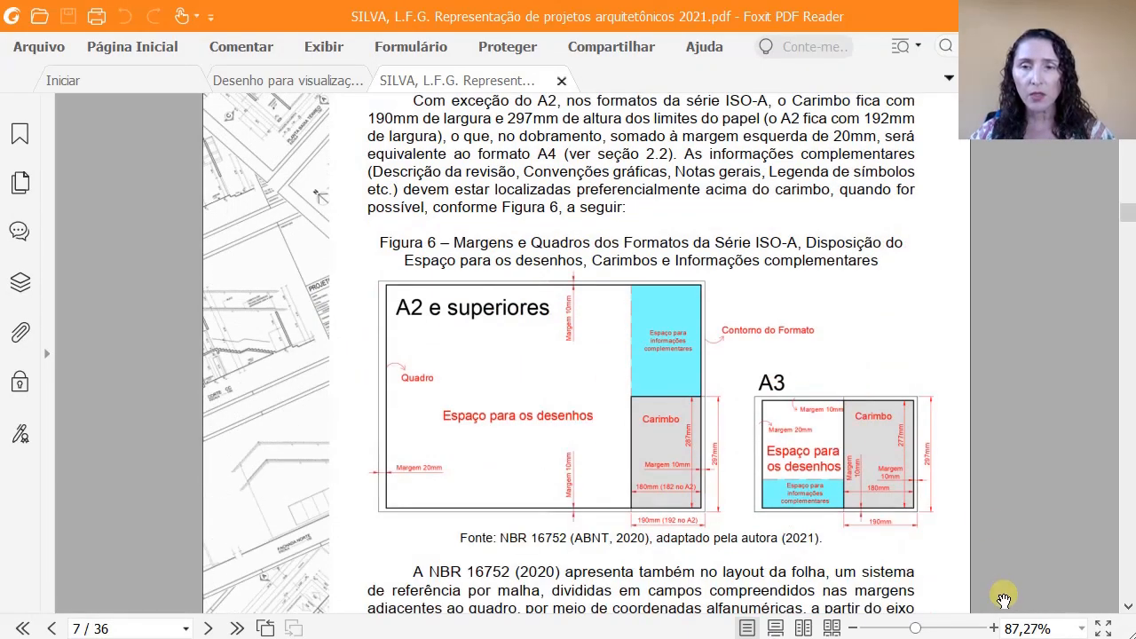
left_click_drag(919, 630, 937, 630)
left_click_drag(637, 605, 879, 604)
scroll(865, 504, "down", 3)
scroll(865, 504, "down", 2)
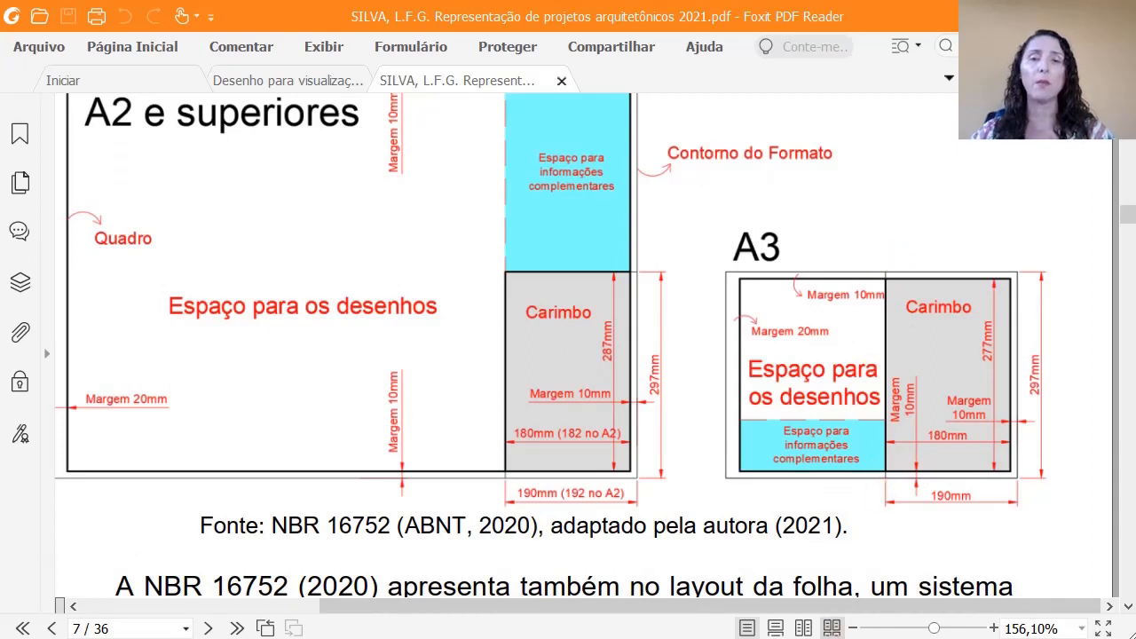
key("alt+Tab")
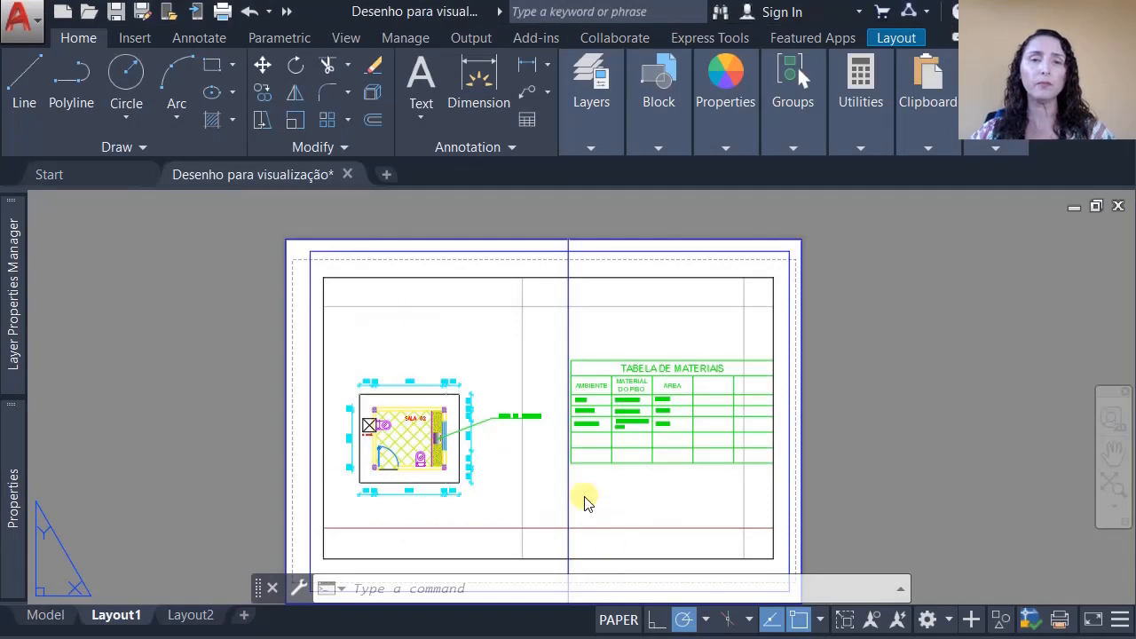
scroll(592, 435, "down", 5)
scroll(615, 441, "up", 4)
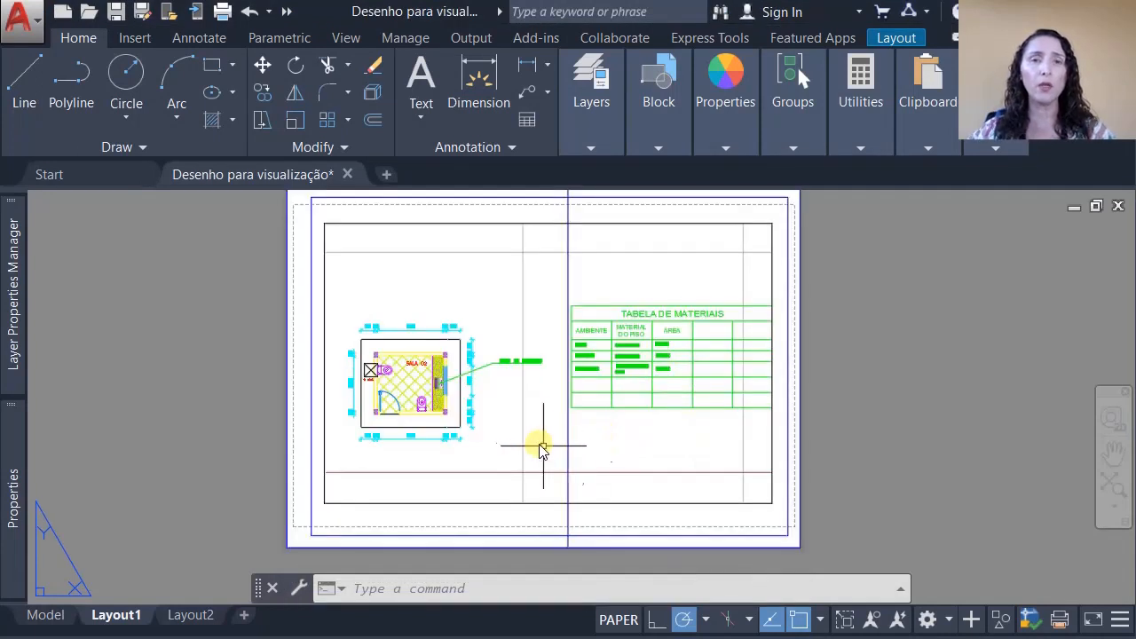
scroll(568, 467, "up", 1)
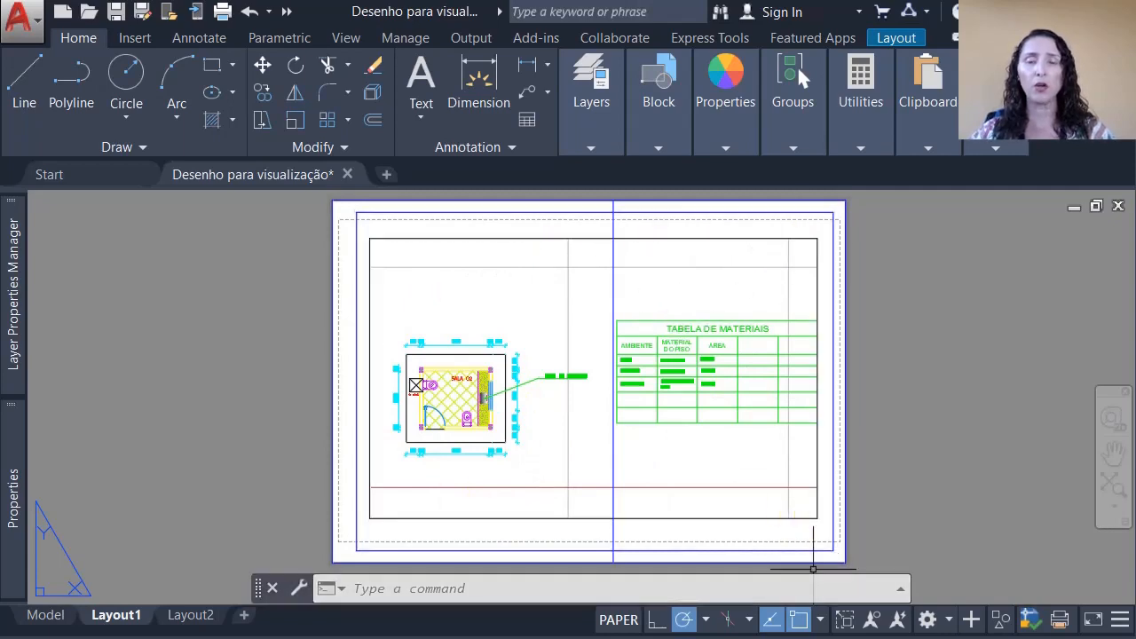
key("alt+Tab")
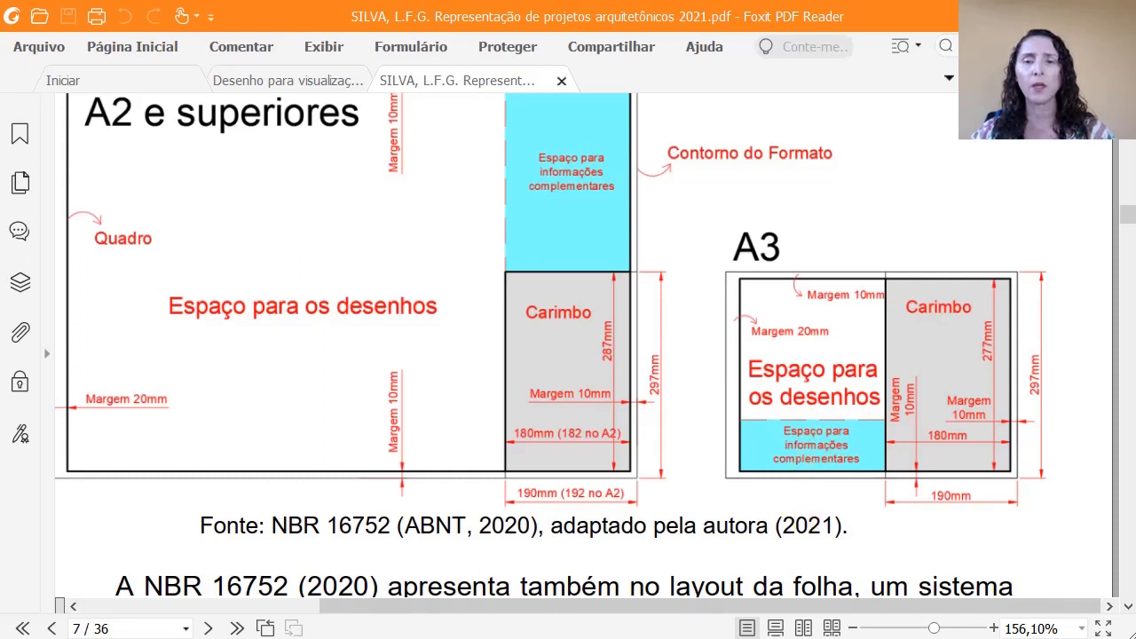
key("alt+Tab")
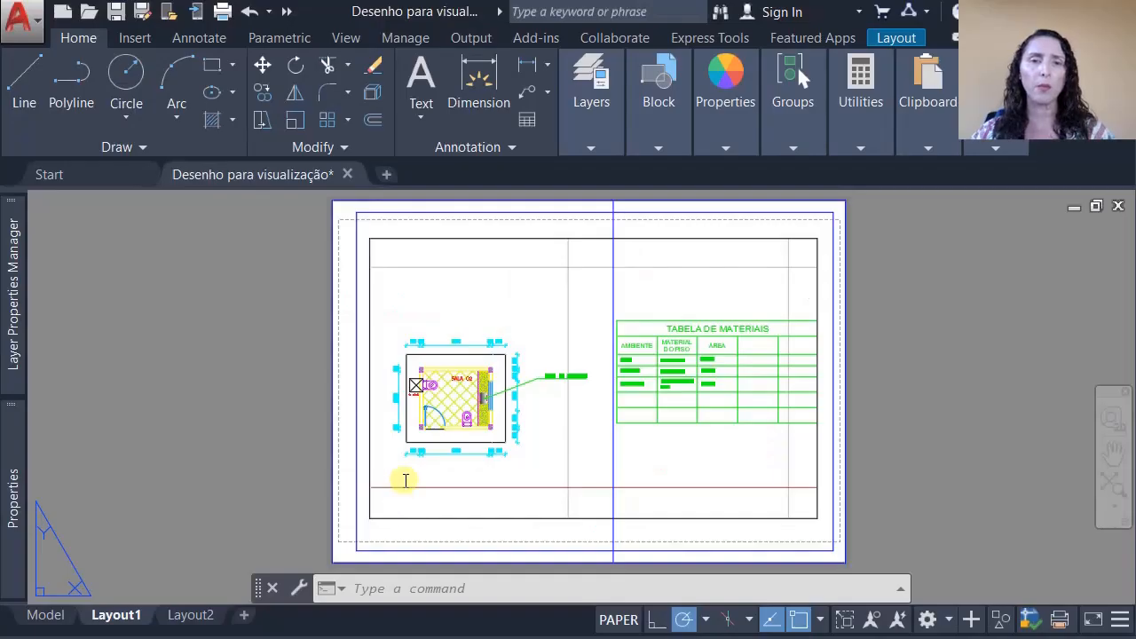
Assign the viewport frame on Layout1 to the Viewport layer.
left_click(468, 519)
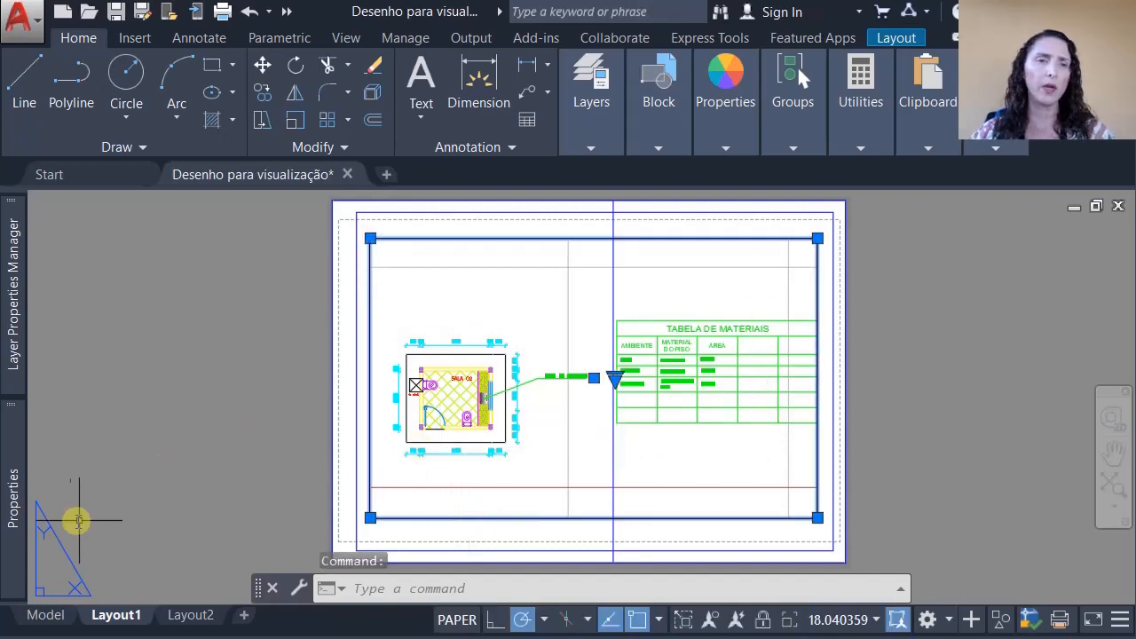
mouse_move(13, 499)
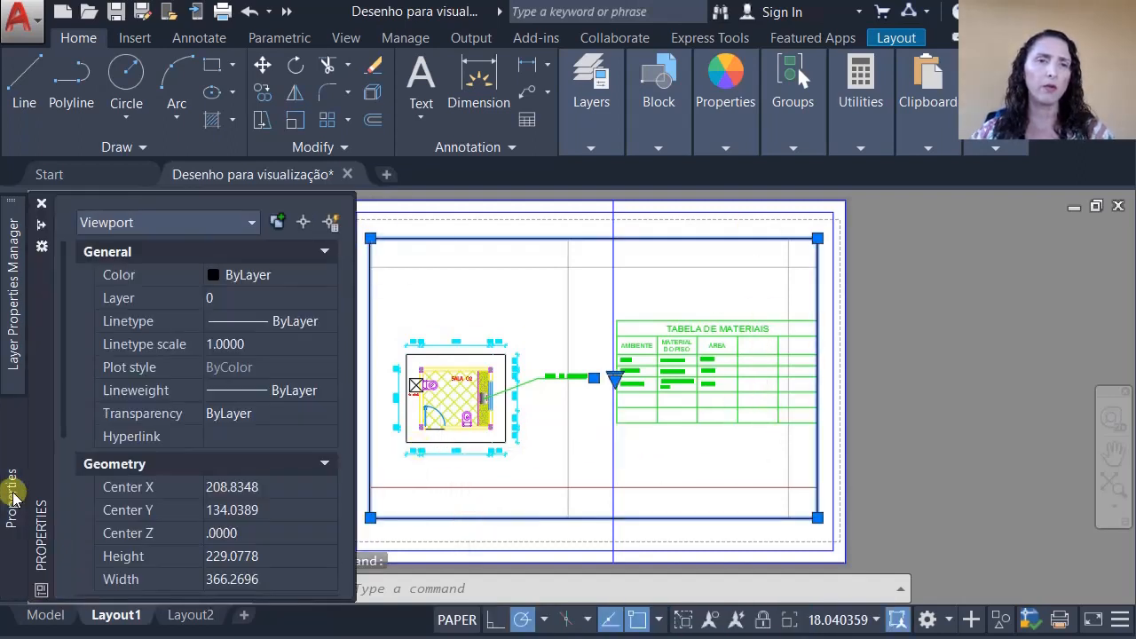
left_click(251, 298)
scroll(255, 418, "down", 2)
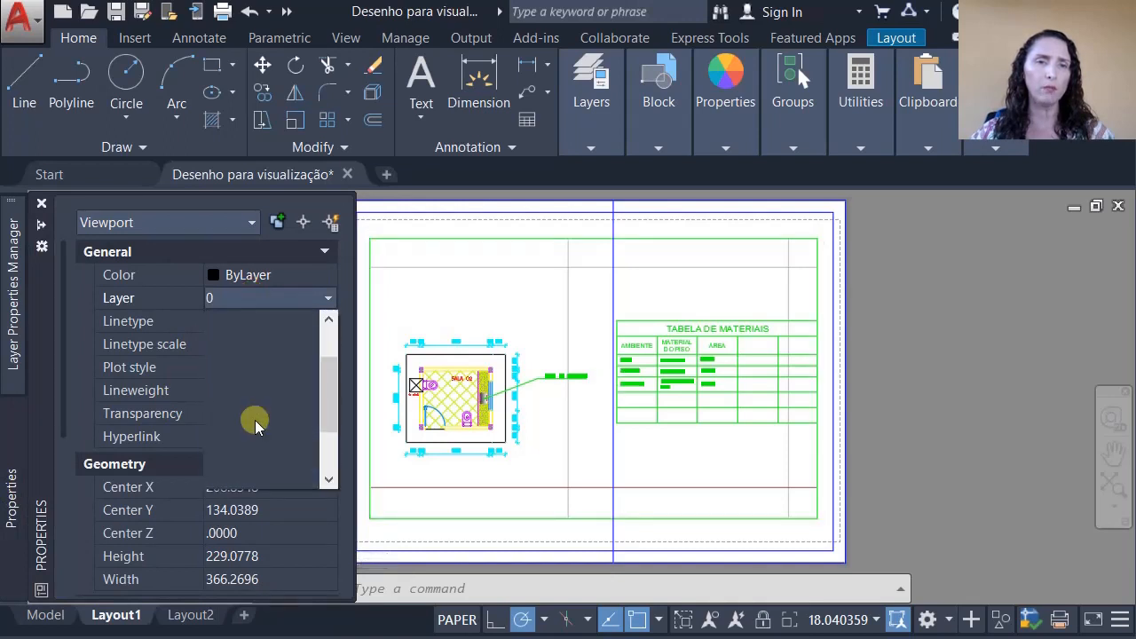
scroll(259, 452, "down", 1)
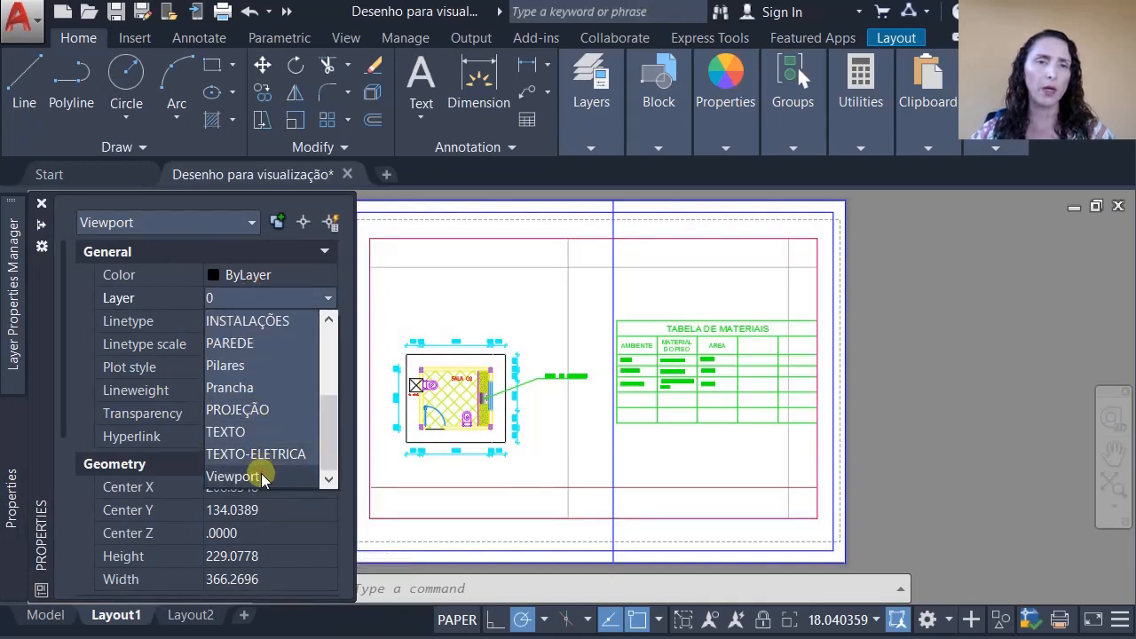
left_click(260, 475)
key("Escape")
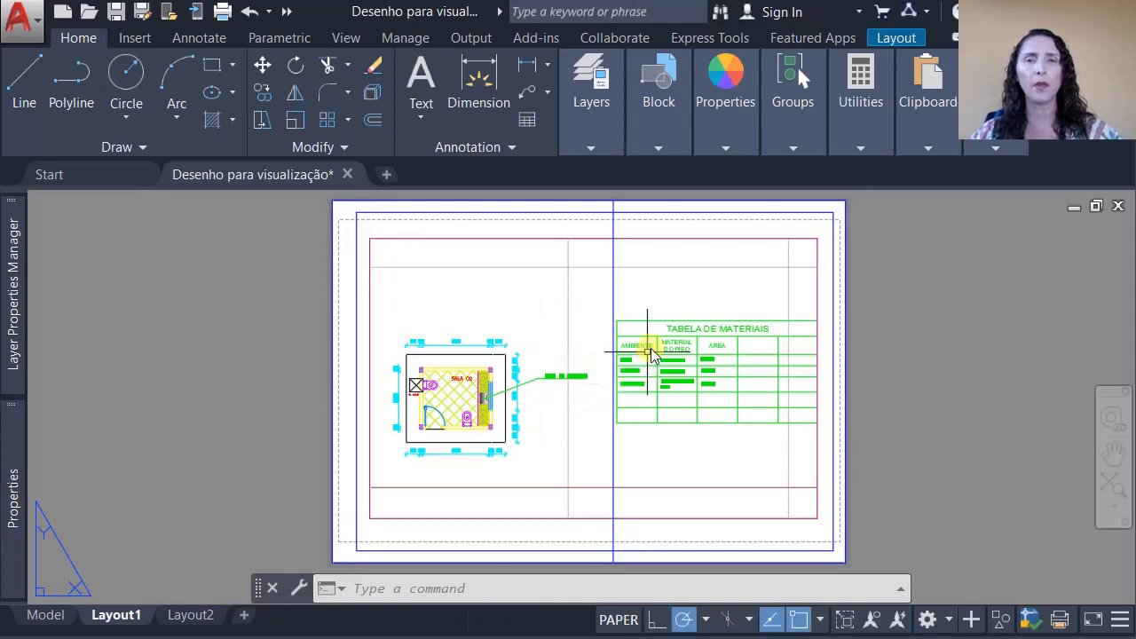
Shrink the viewport so its right edge lies just left of the title block line and its bottom edge just below the bathroom plan.
left_click(718, 239)
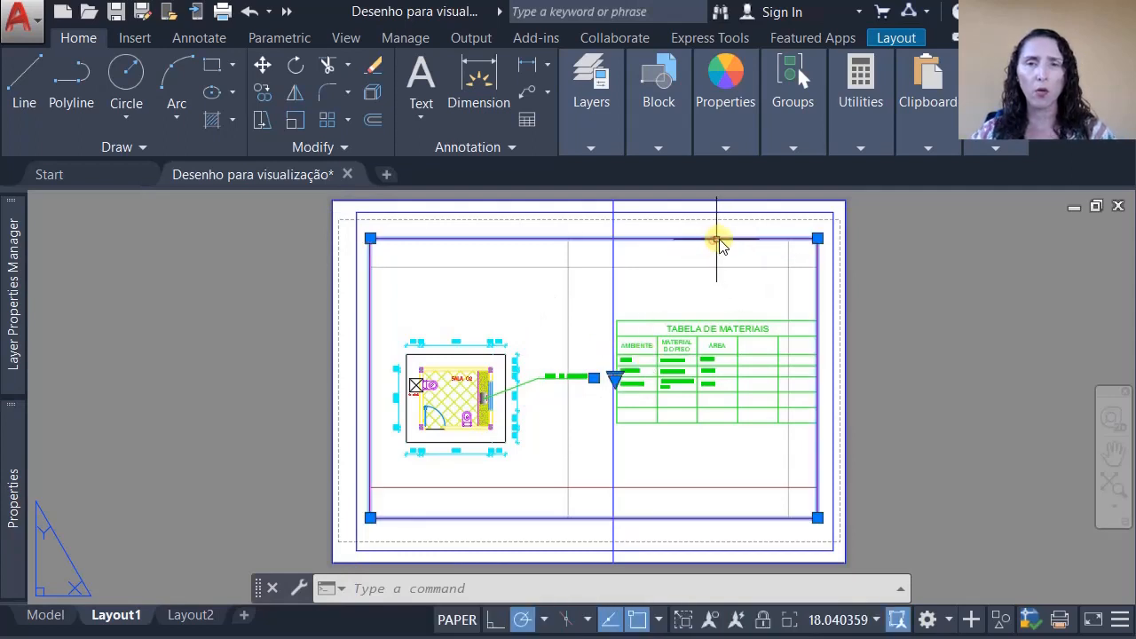
left_click(817, 238)
left_click(595, 236)
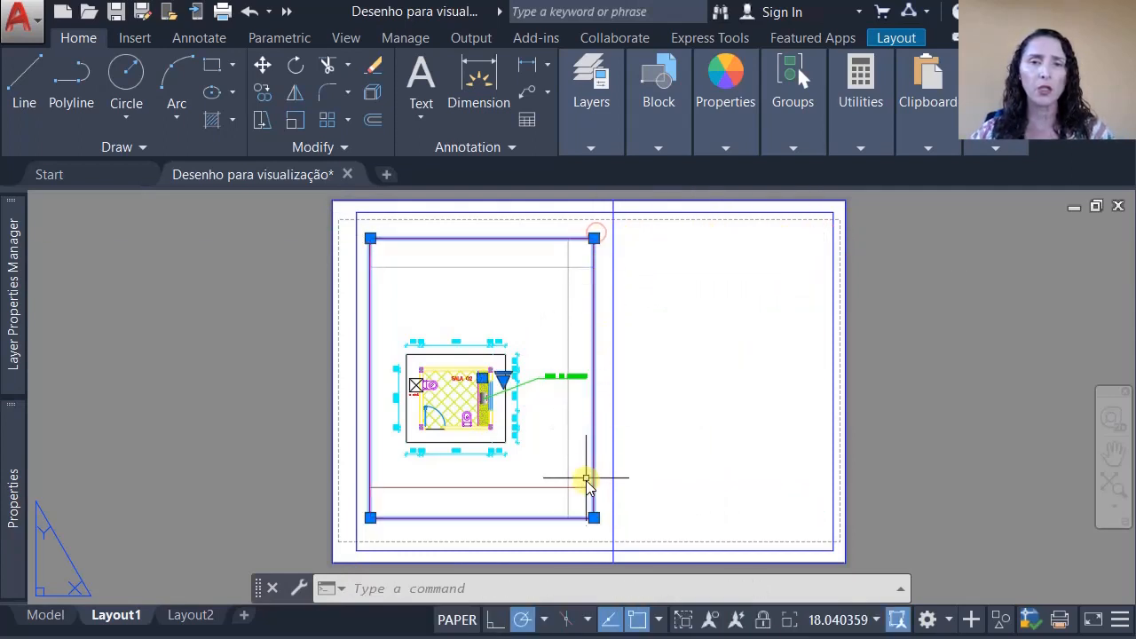
left_click(594, 517)
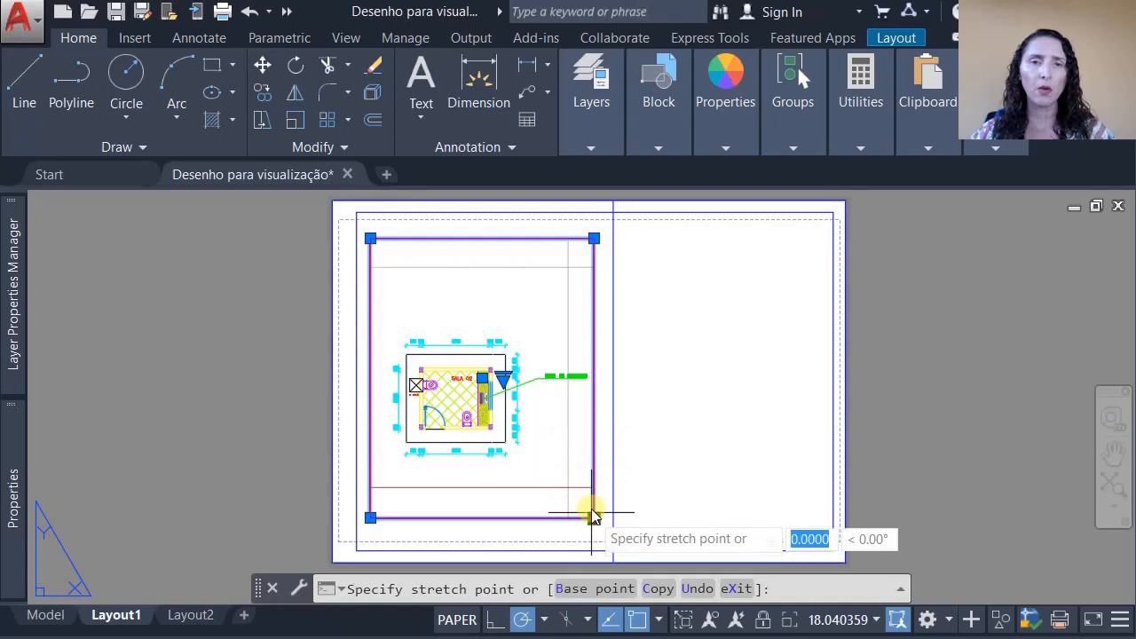
left_click(594, 446)
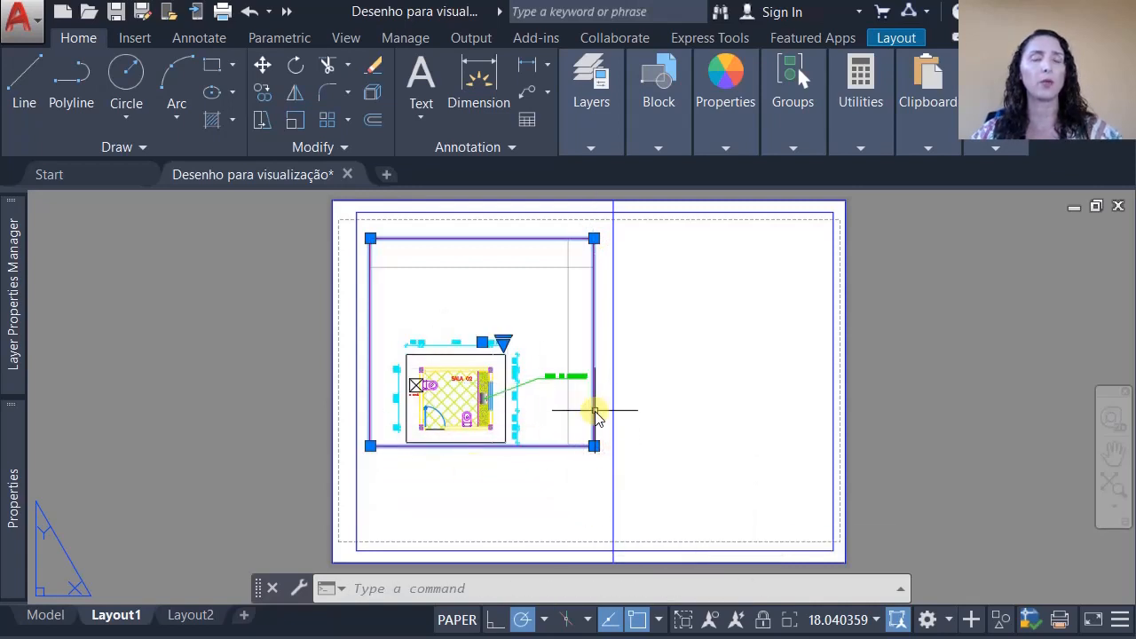
key("Escape")
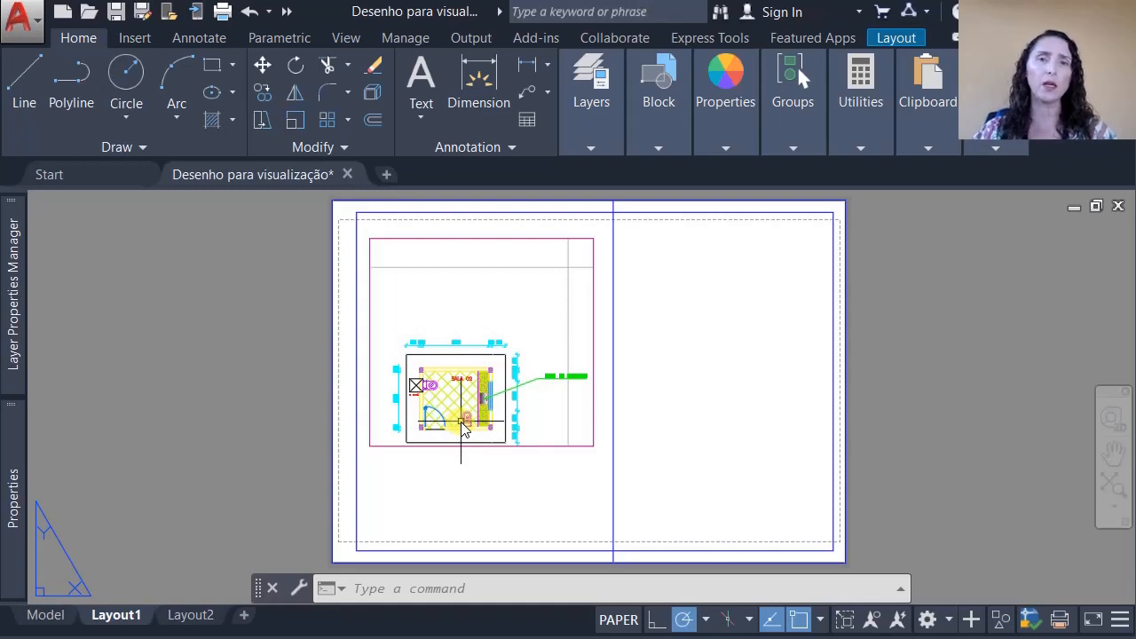
Try to set the bathroom viewport's scale to the standard 1:50.
scroll(491, 422, "down", 2)
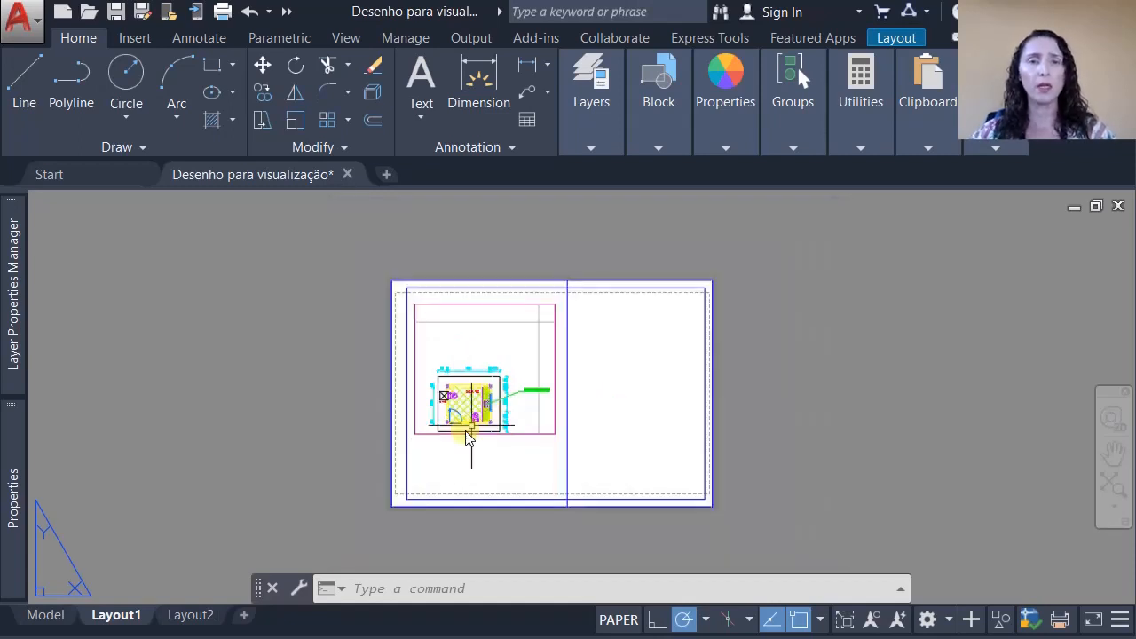
scroll(506, 404, "up", 1)
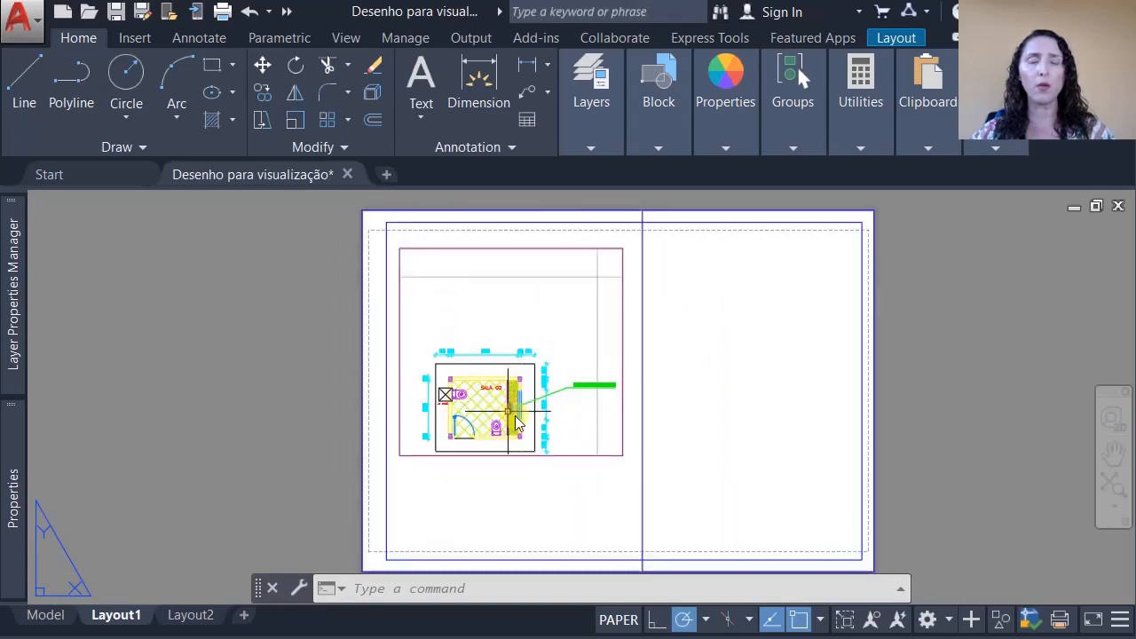
middle_click_drag(507, 421, 472, 422)
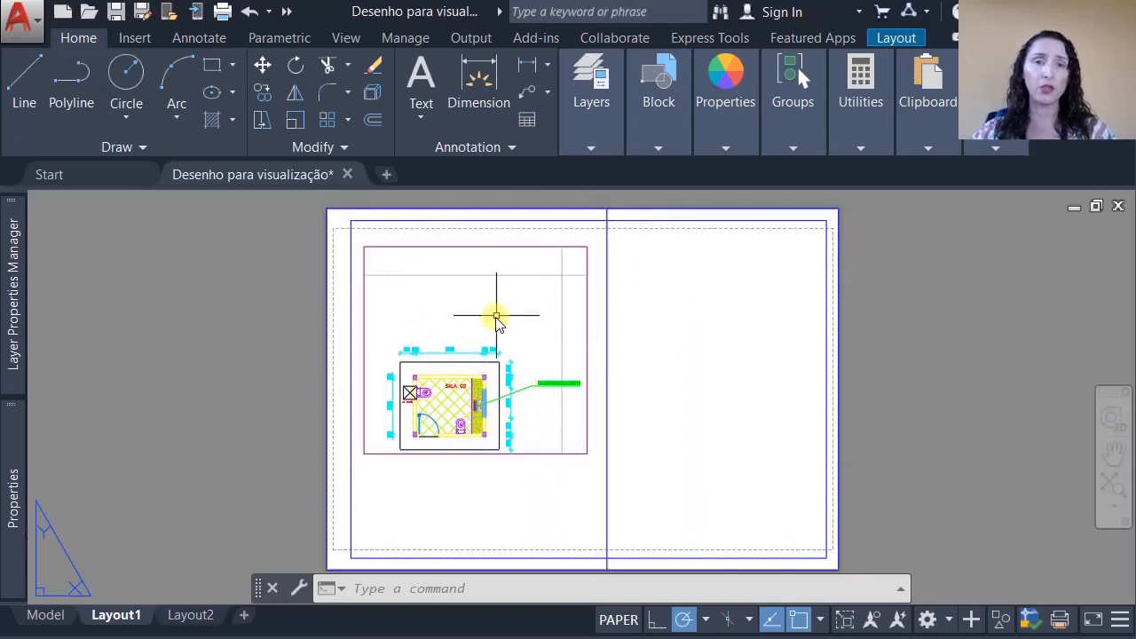
double_click(487, 317)
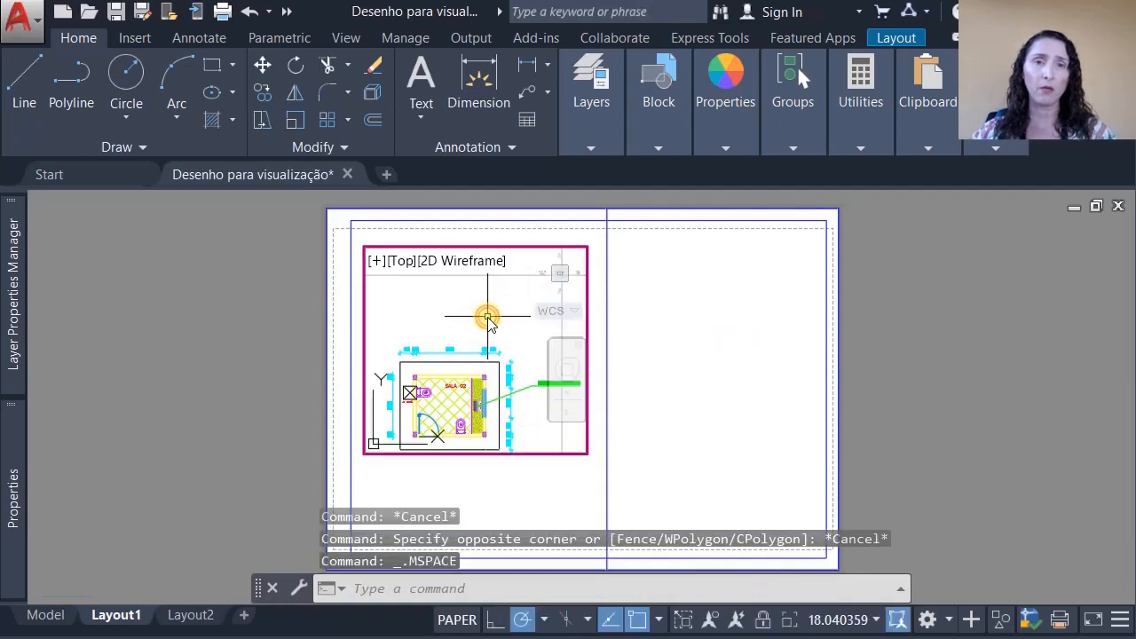
key("Escape")
key("Escape")
double_click(488, 316)
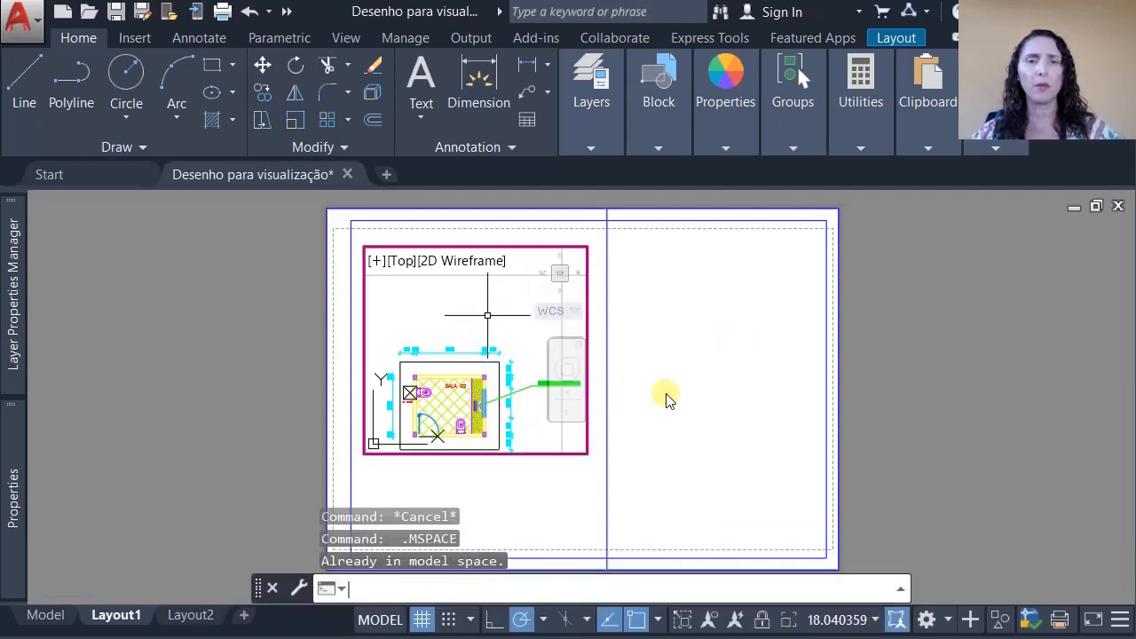
double_click(802, 365)
left_click(588, 342)
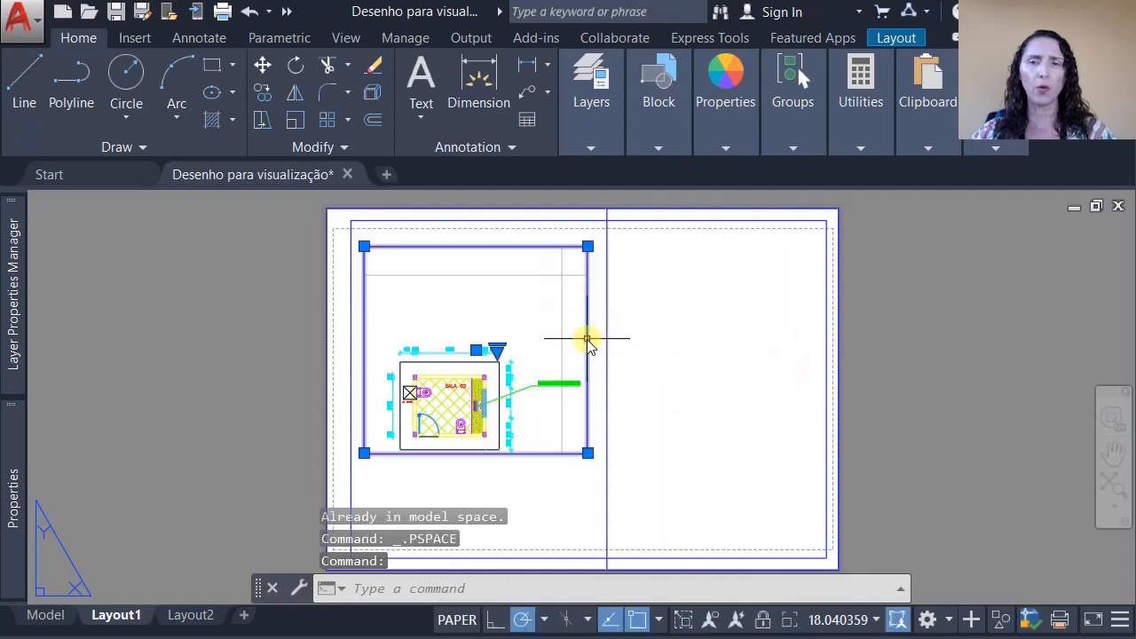
left_click(877, 622)
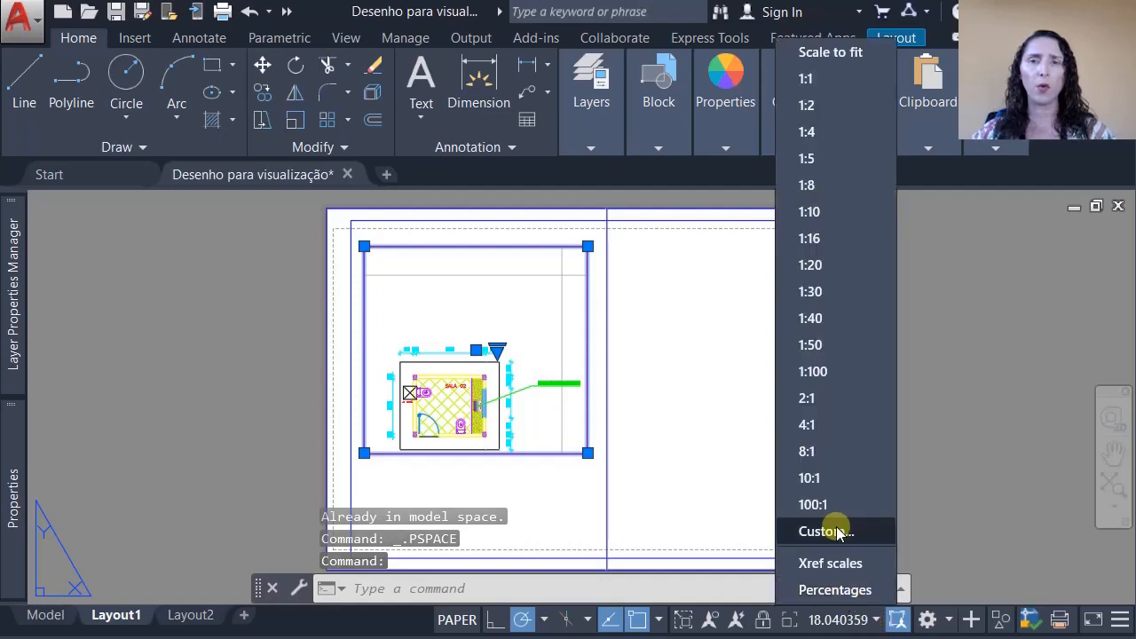
left_click(835, 344)
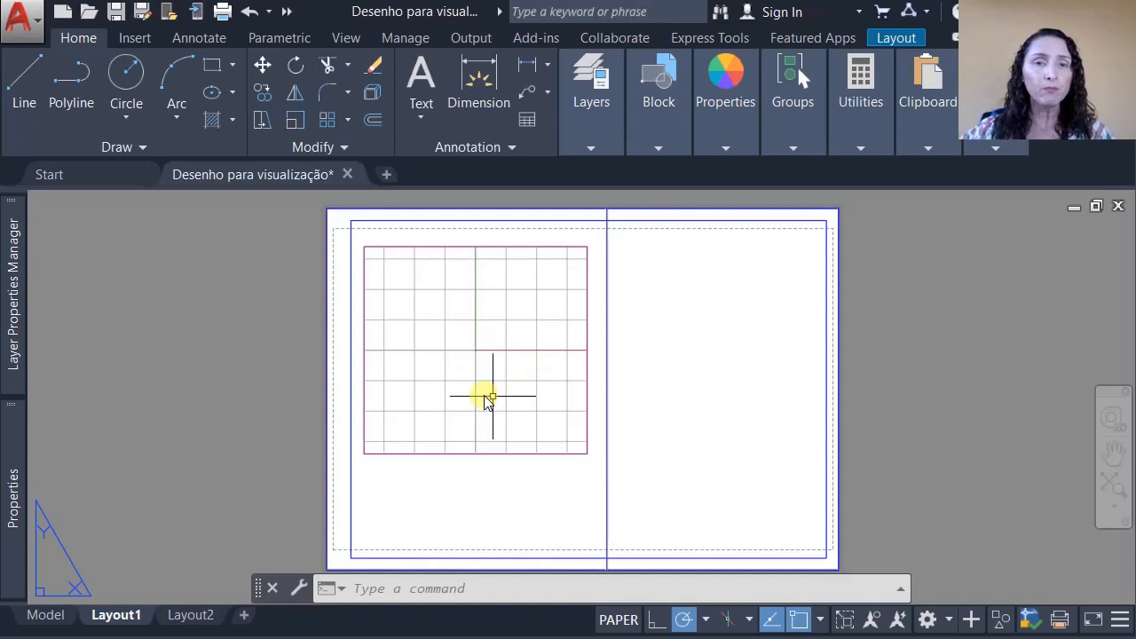
Bring the drawing back into the viewport with Zoom Extents, enlarge and center the bathroom plan, and return to paper space.
double_click(495, 357)
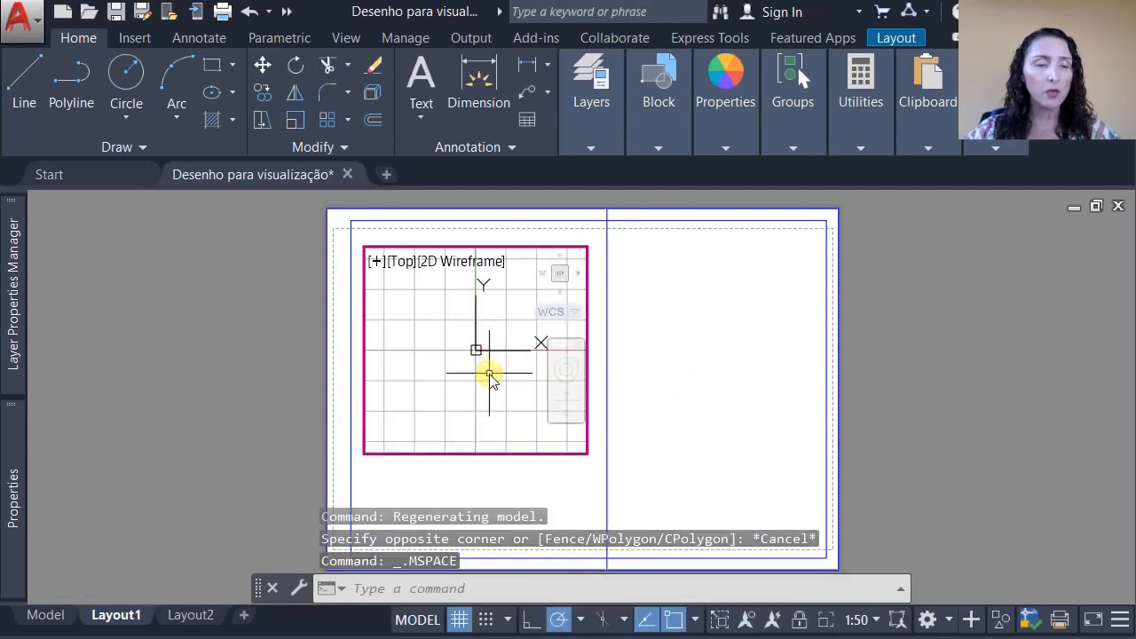
type("z")
key("Return")
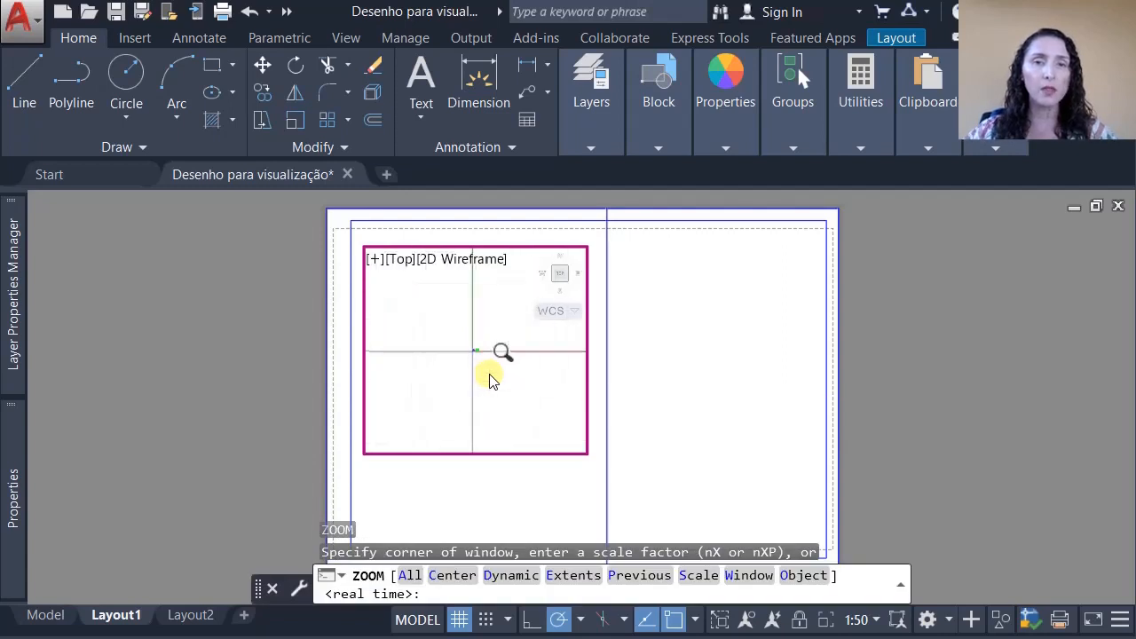
type("e")
key("Return")
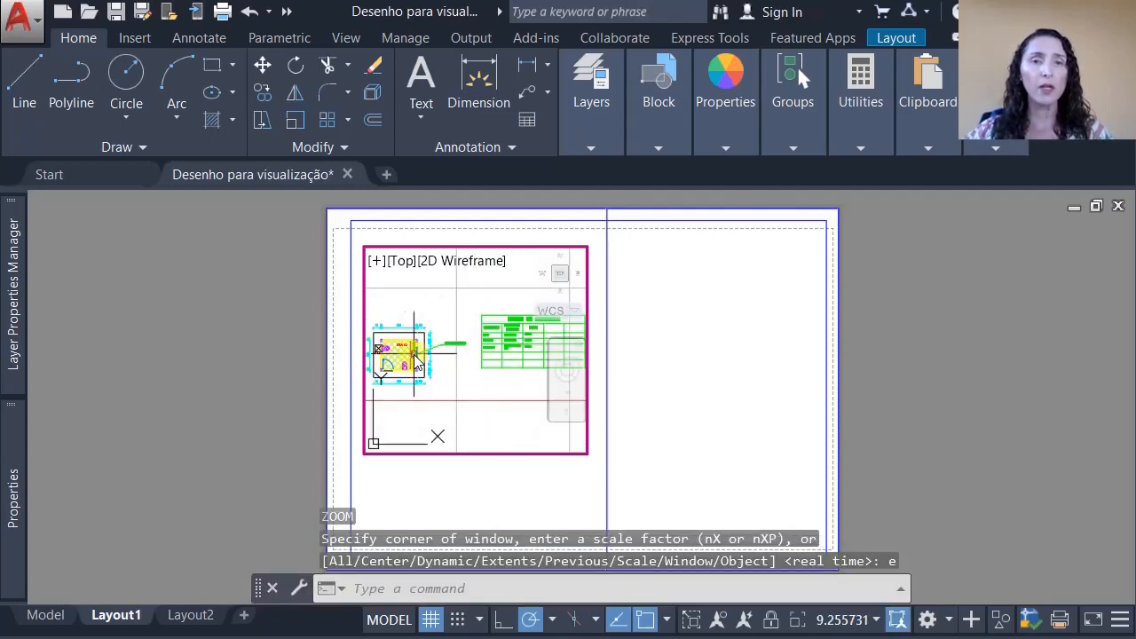
middle_click_drag(413, 353, 449, 343)
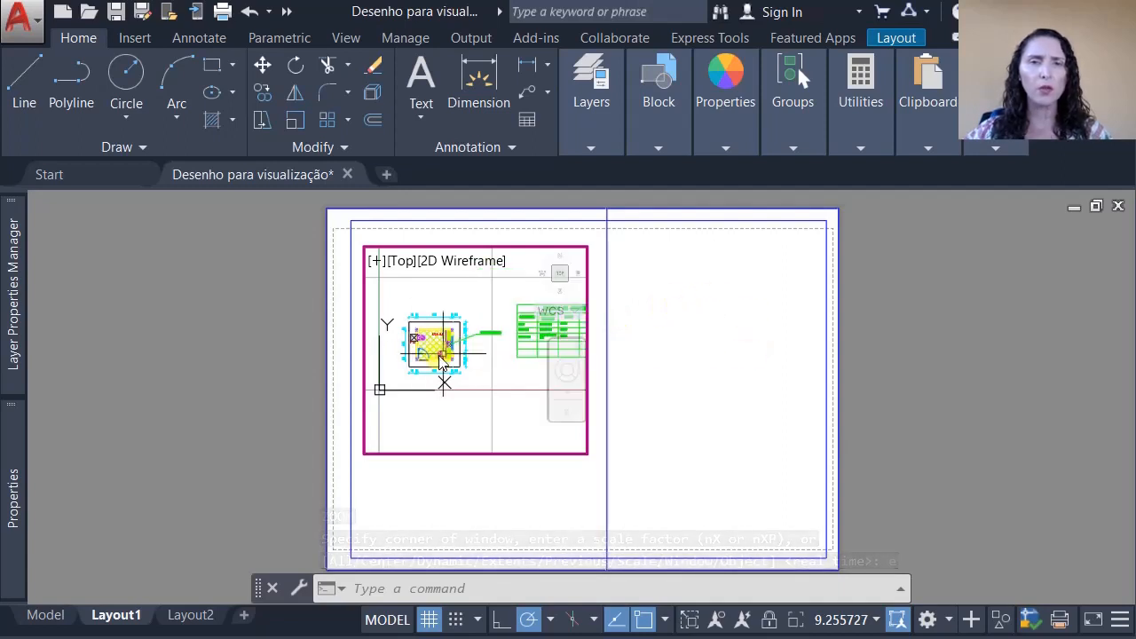
scroll(449, 353, "up", 4)
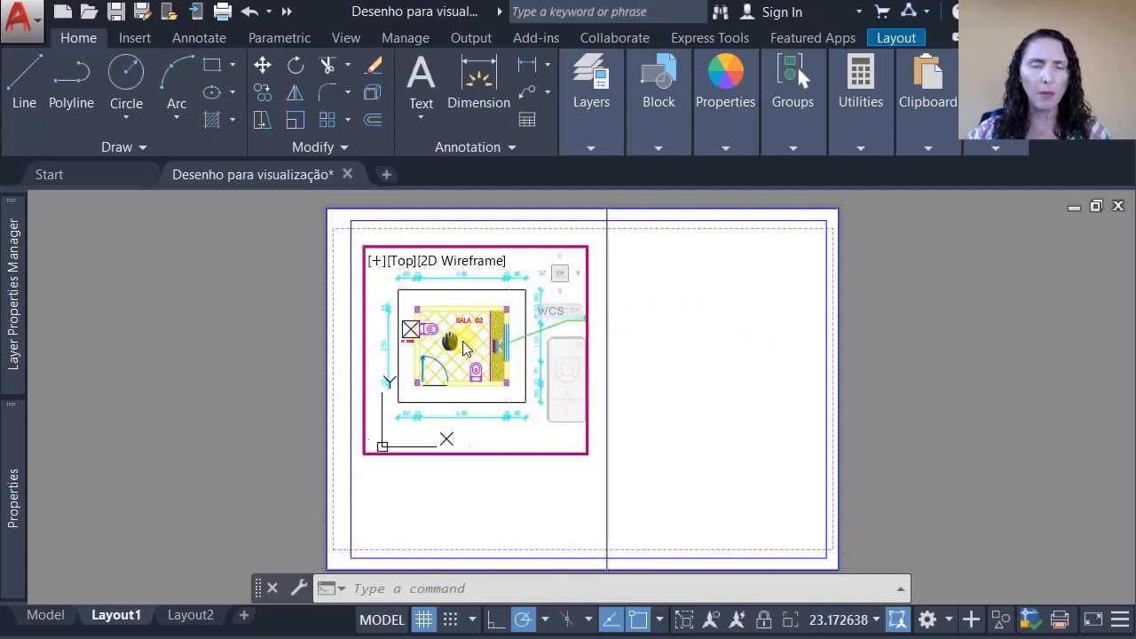
mouse_move(463, 348)
middle_mouse_down()
mouse_move(506, 351)
mouse_move(457, 353)
mouse_move(476, 360)
middle_mouse_up()
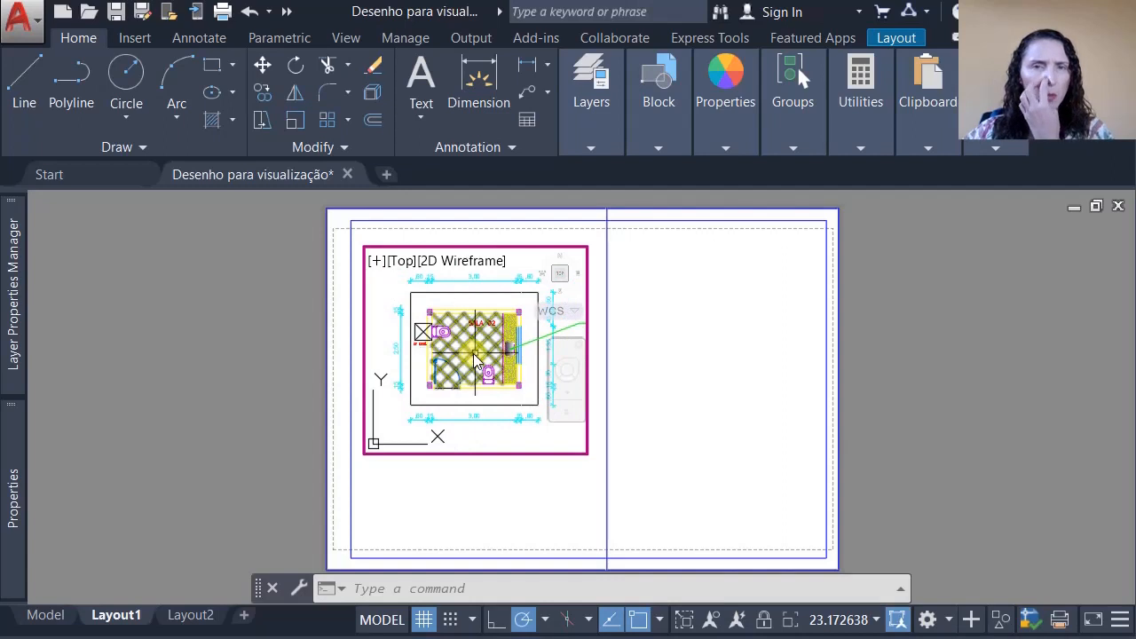
scroll(506, 350, "up", 1)
scroll(507, 350, "down", 1)
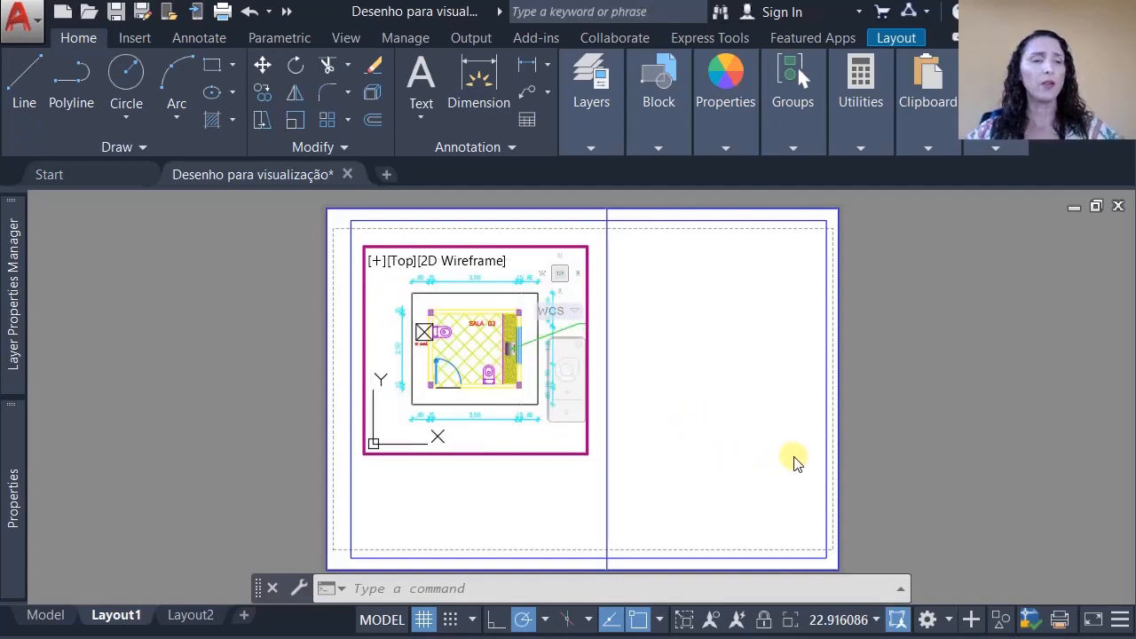
key("Escape")
key("Escape")
double_click(937, 398)
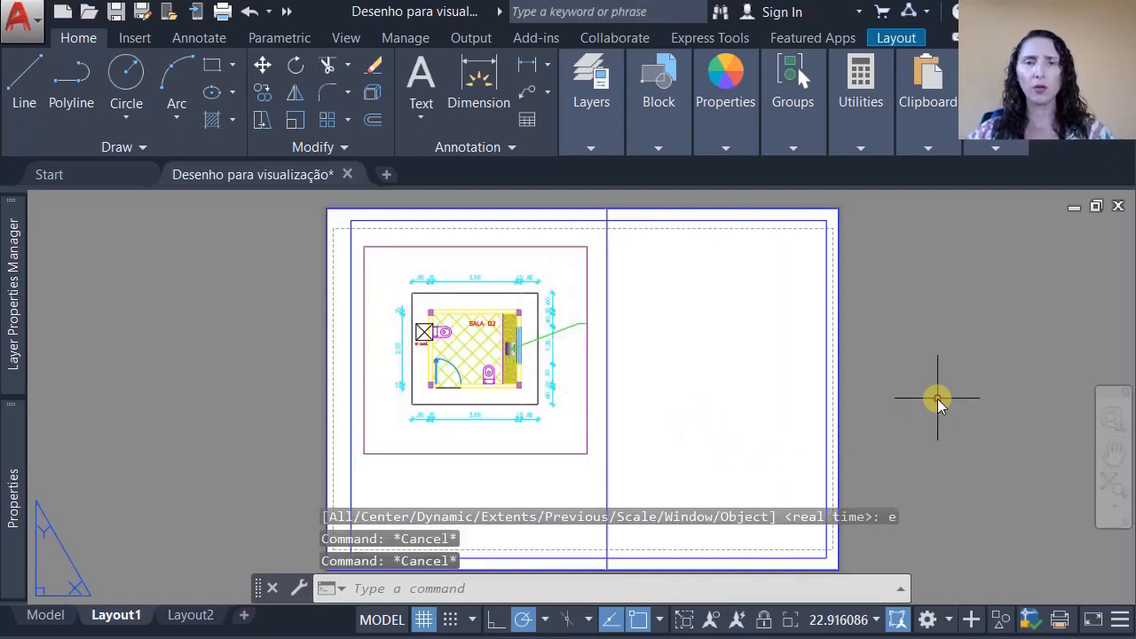
Try the 1:50 scale on the bathroom viewport again and undo the scale change.
left_click(569, 452)
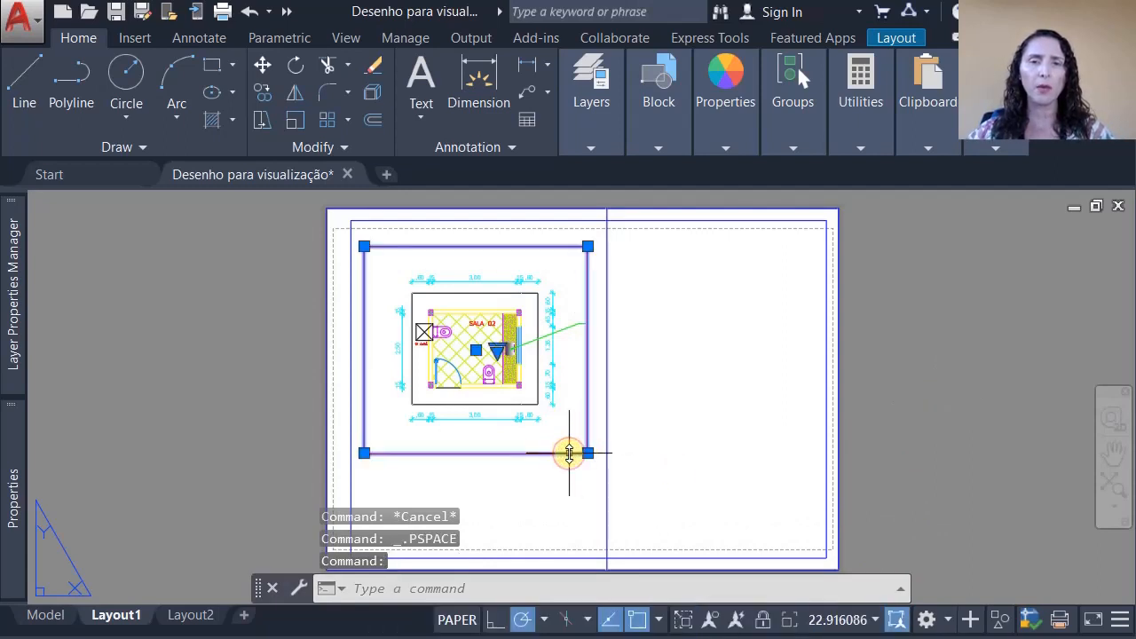
key("Escape")
double_click(555, 424)
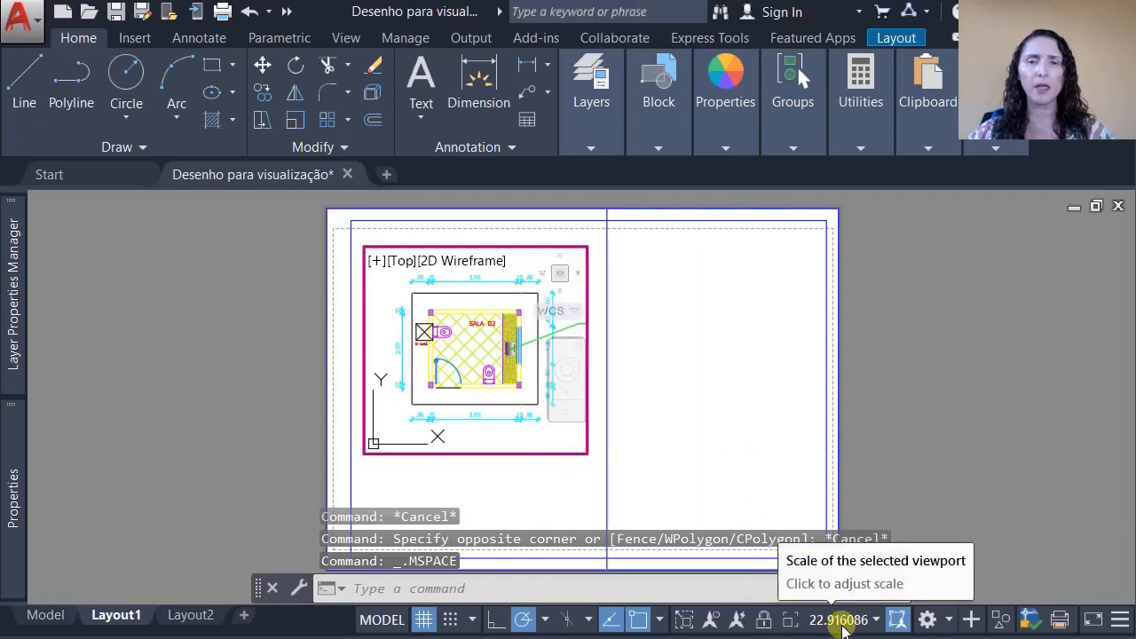
key("Escape")
key("Escape")
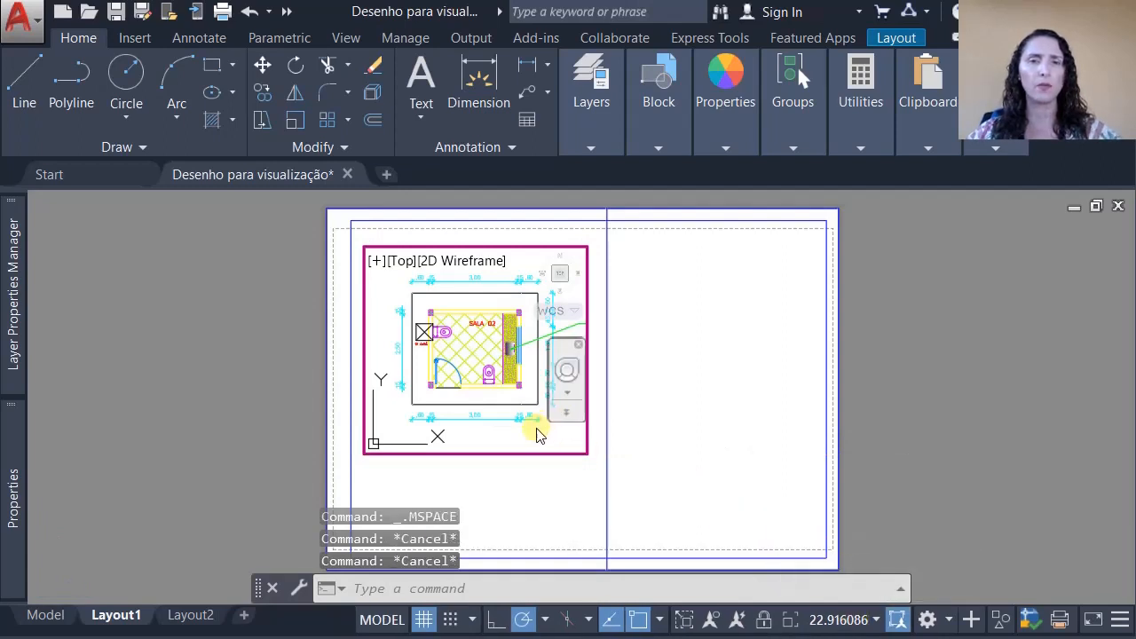
double_click(632, 490)
double_click(727, 412)
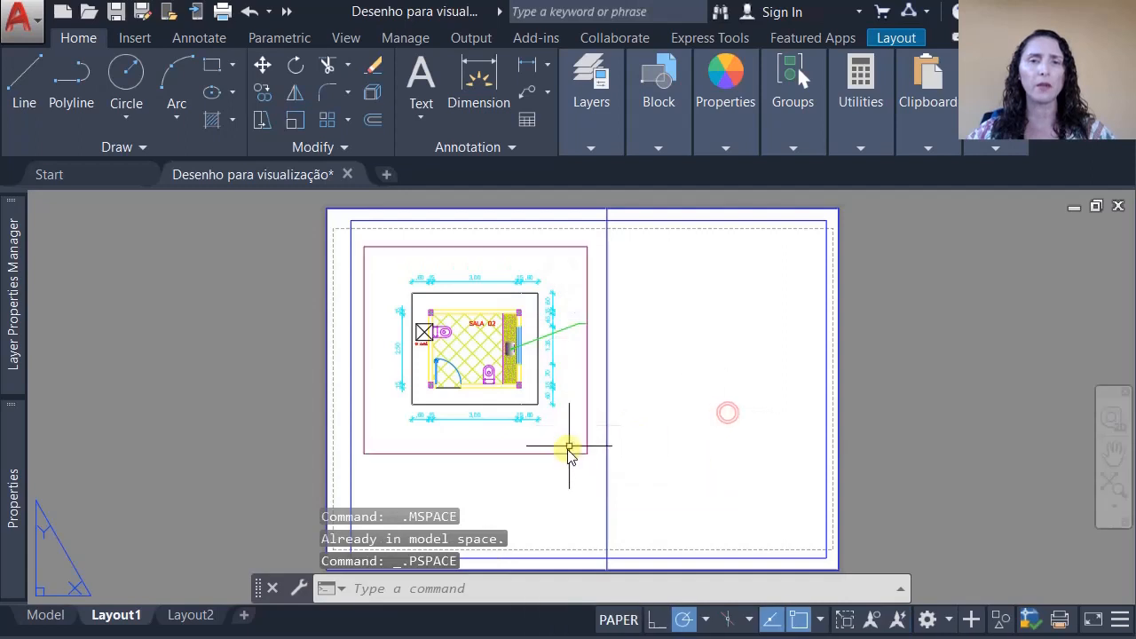
left_click(563, 451)
left_click(876, 619)
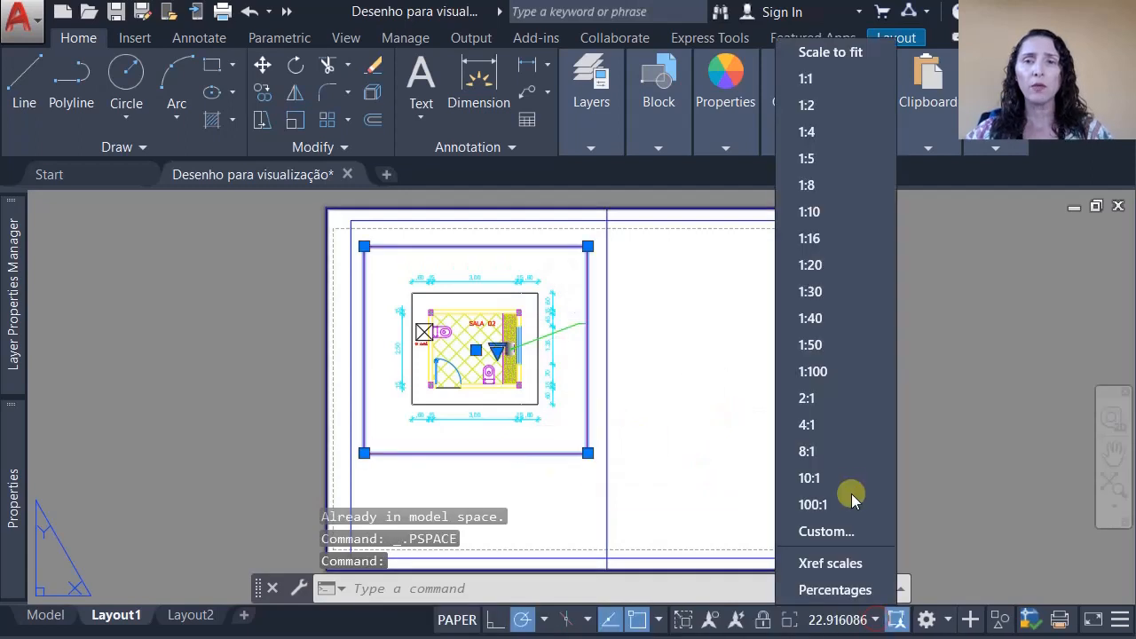
left_click(853, 351)
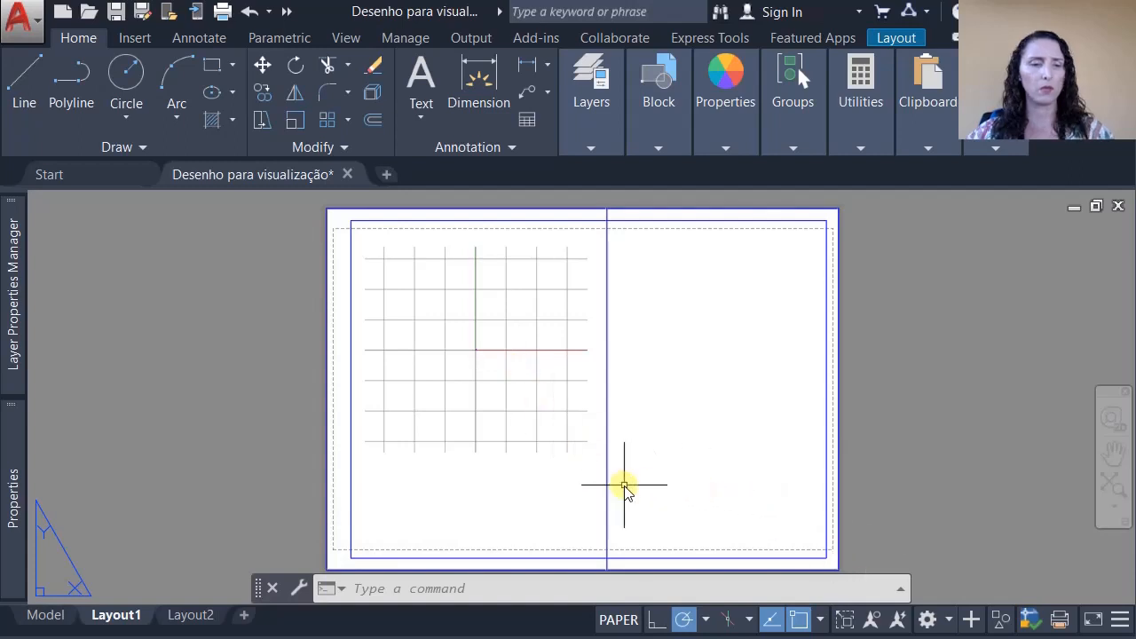
key("ctrl+z")
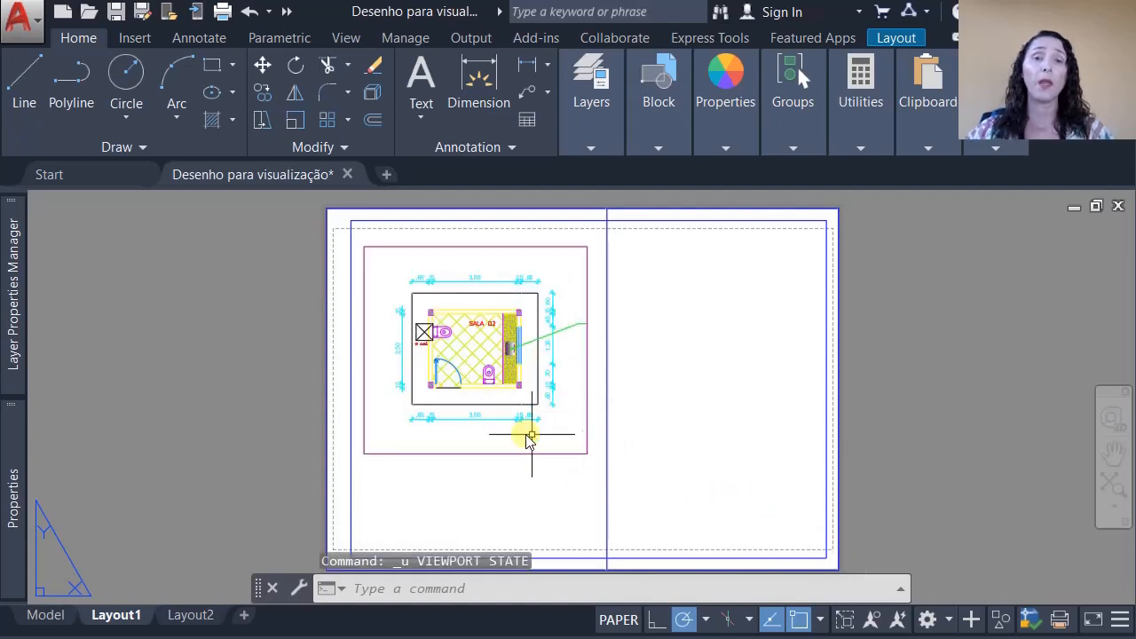
Try scaling the bathroom plan inside the viewport with Zoom Scale 1/50xp, and undo that zoom.
mouse_move(575, 456)
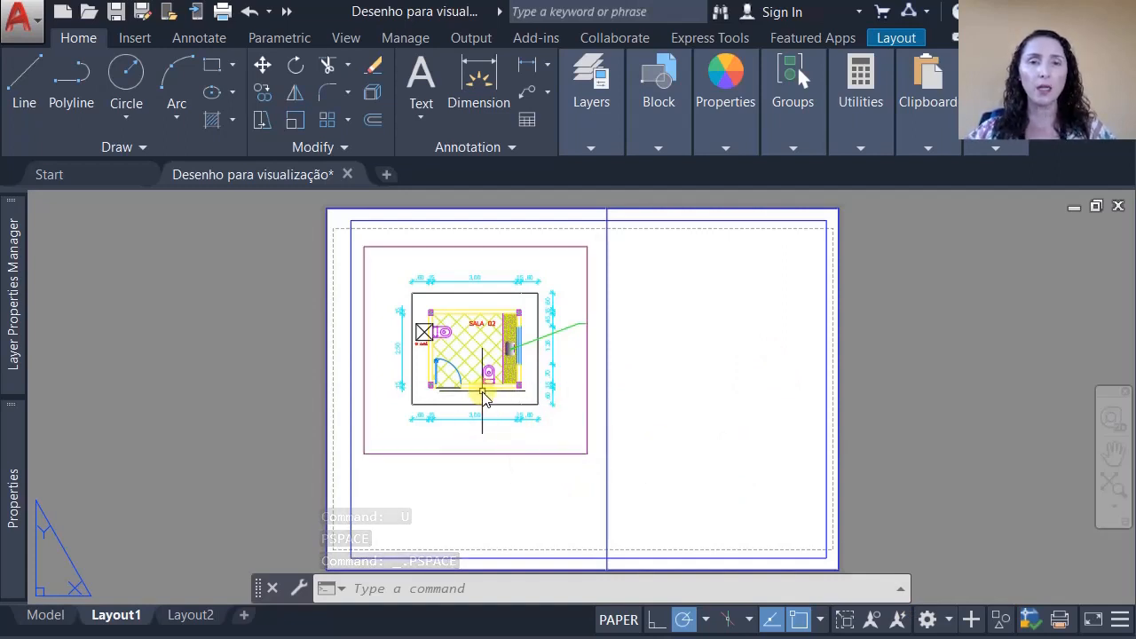
double_click(492, 411)
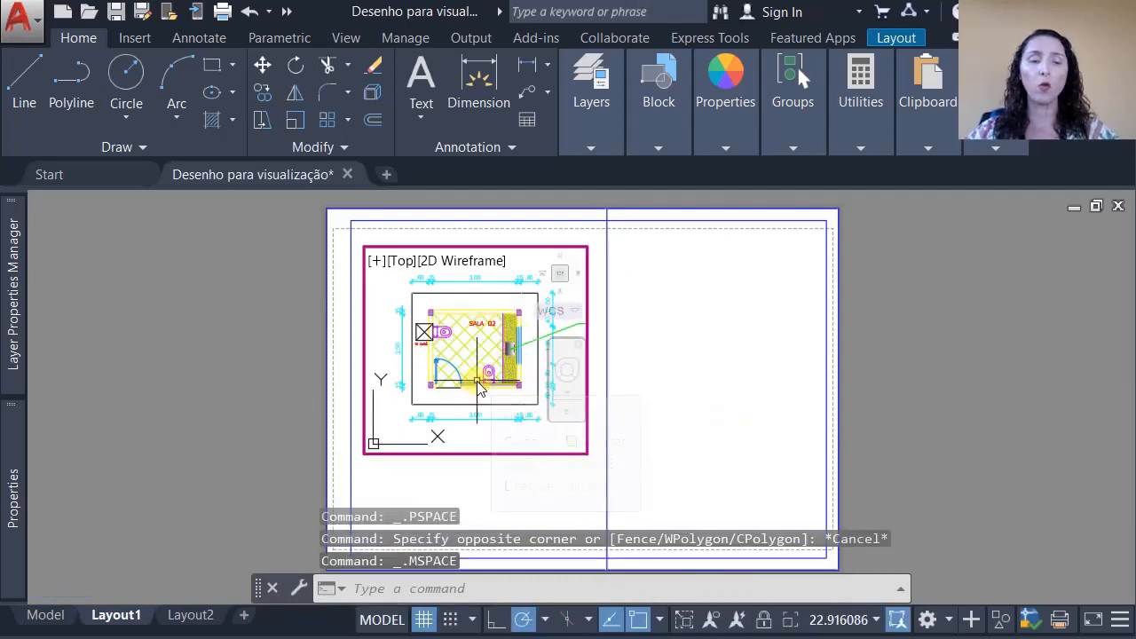
mouse_move(478, 387)
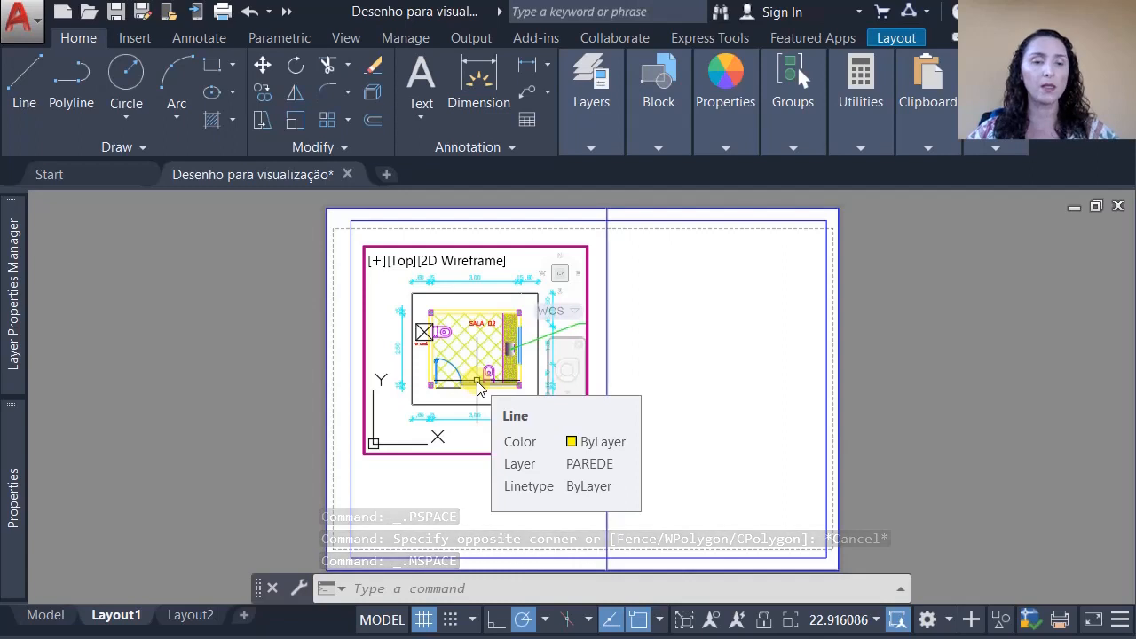
type("z")
key("Return")
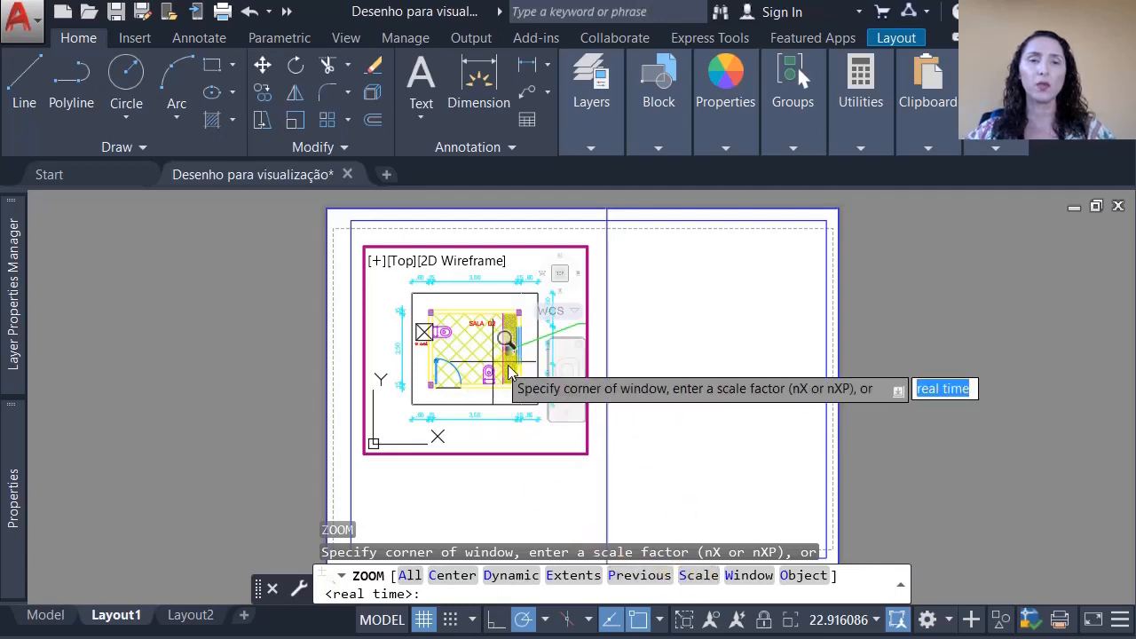
left_click(702, 577)
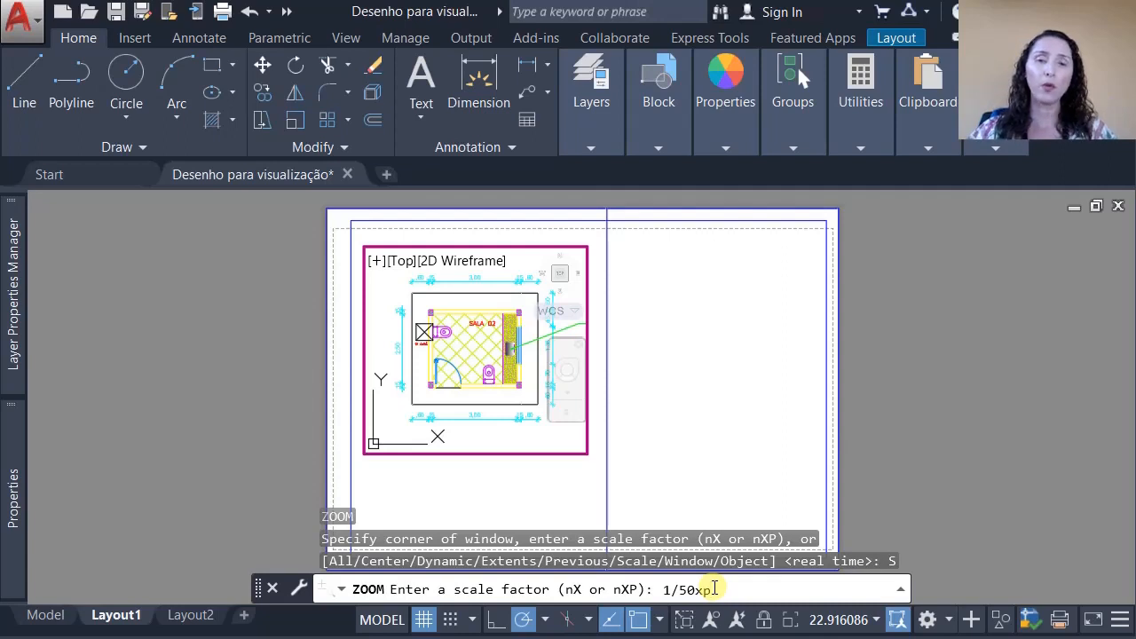
key("Return")
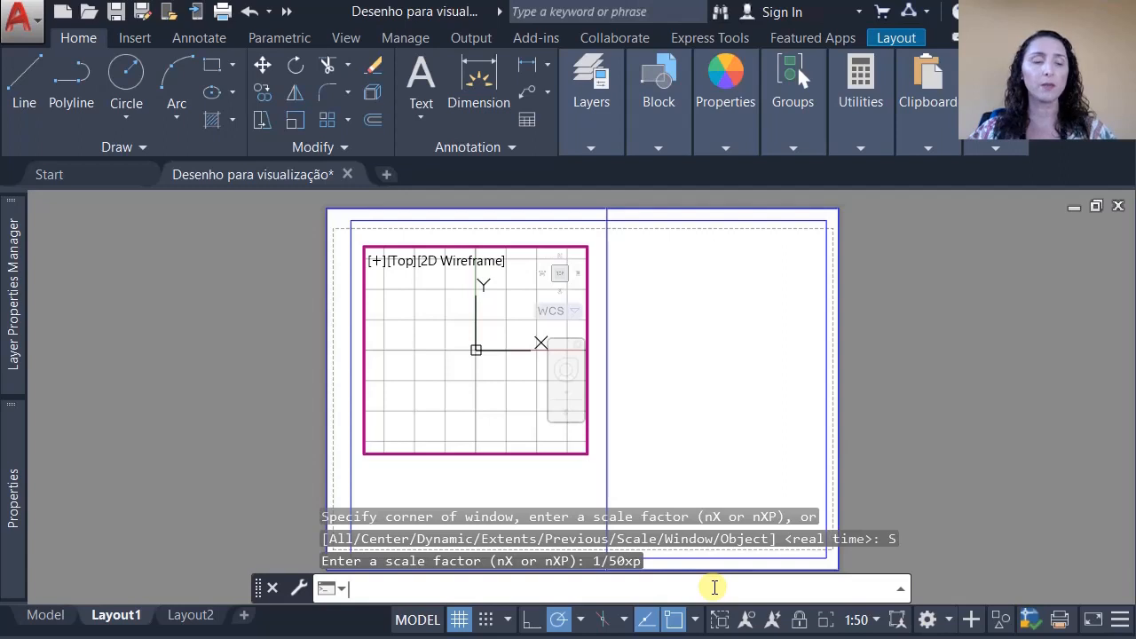
type("z")
key("BackSpace")
key("ctrl+z")
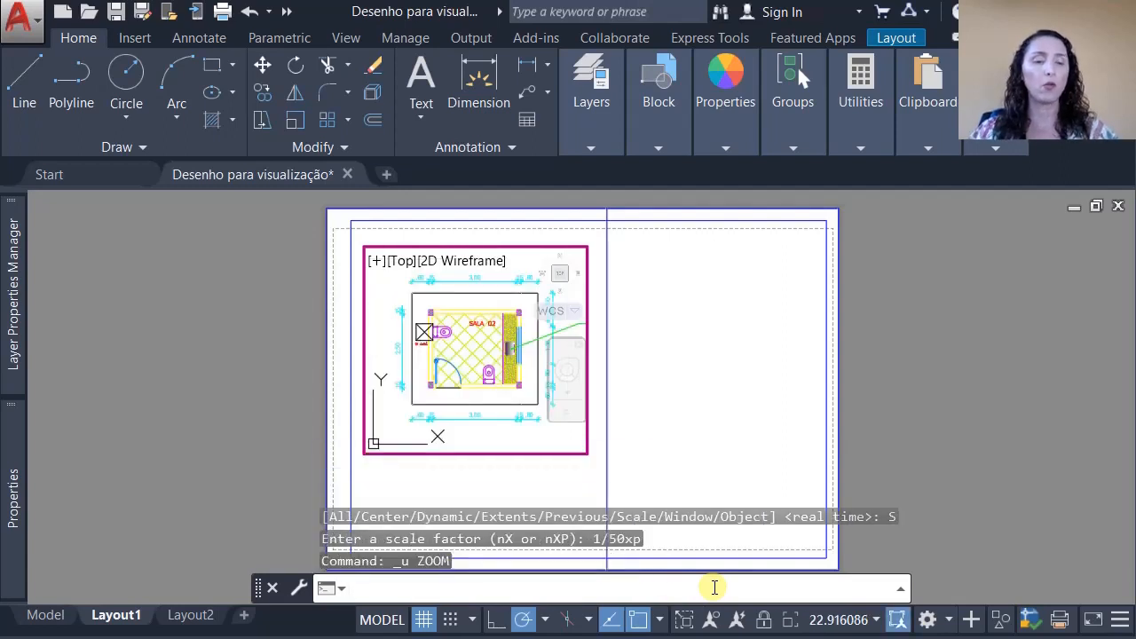
Scale the bathroom plan inside the viewport with Zoom Scale 1000/50xp and return to paper space.
type("z")
key("Return")
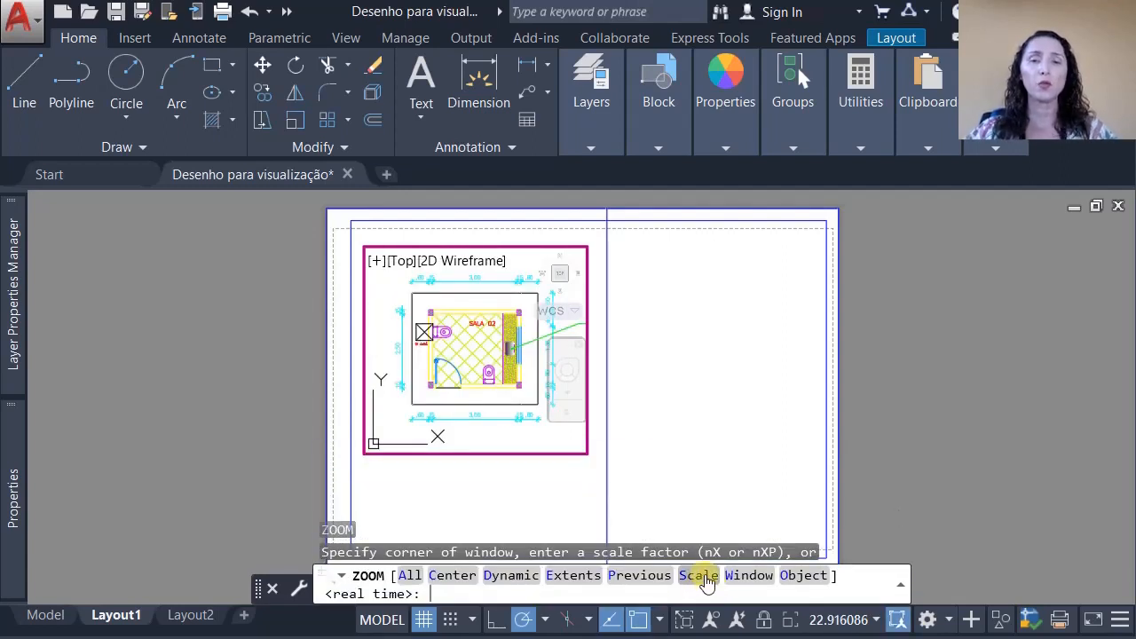
left_click(699, 576)
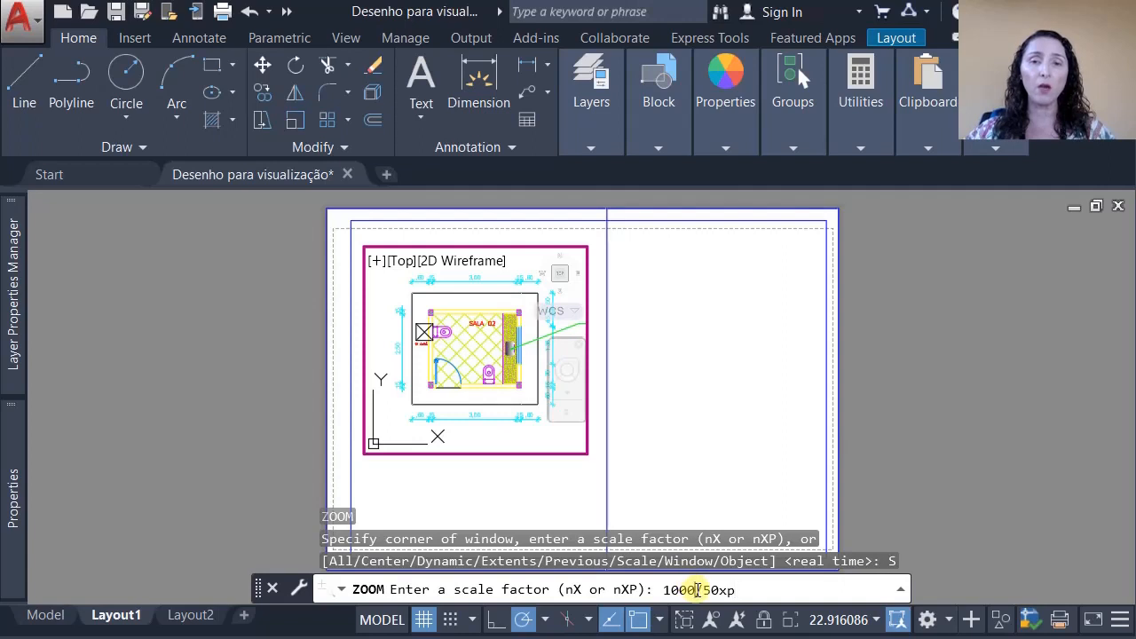
left_click_drag(695, 590, 664, 590)
left_click(685, 594)
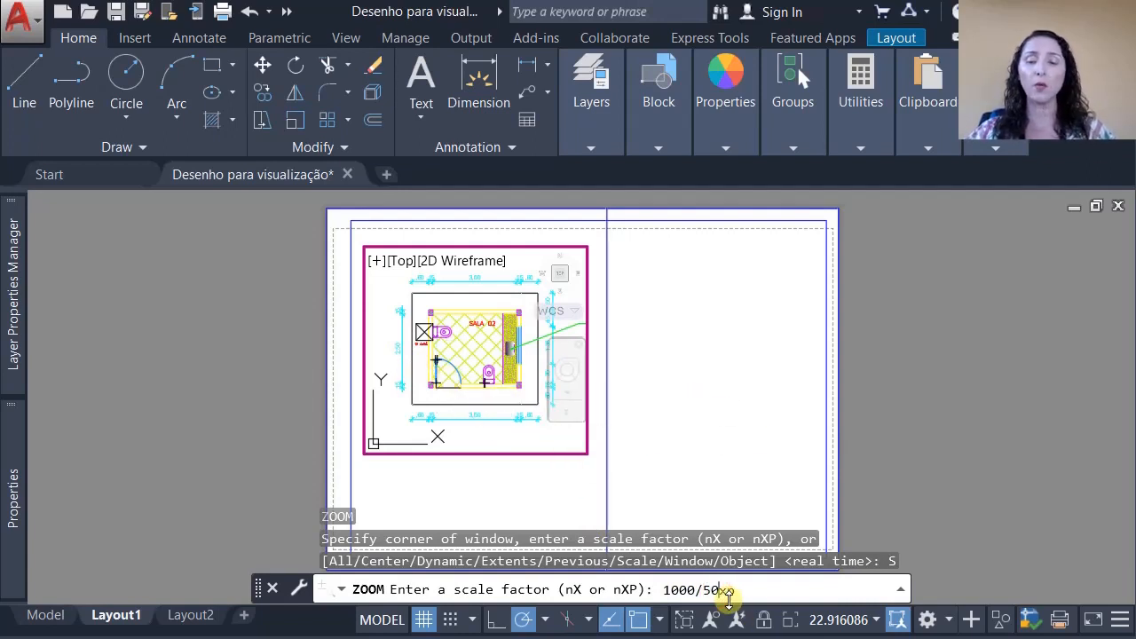
key("Return")
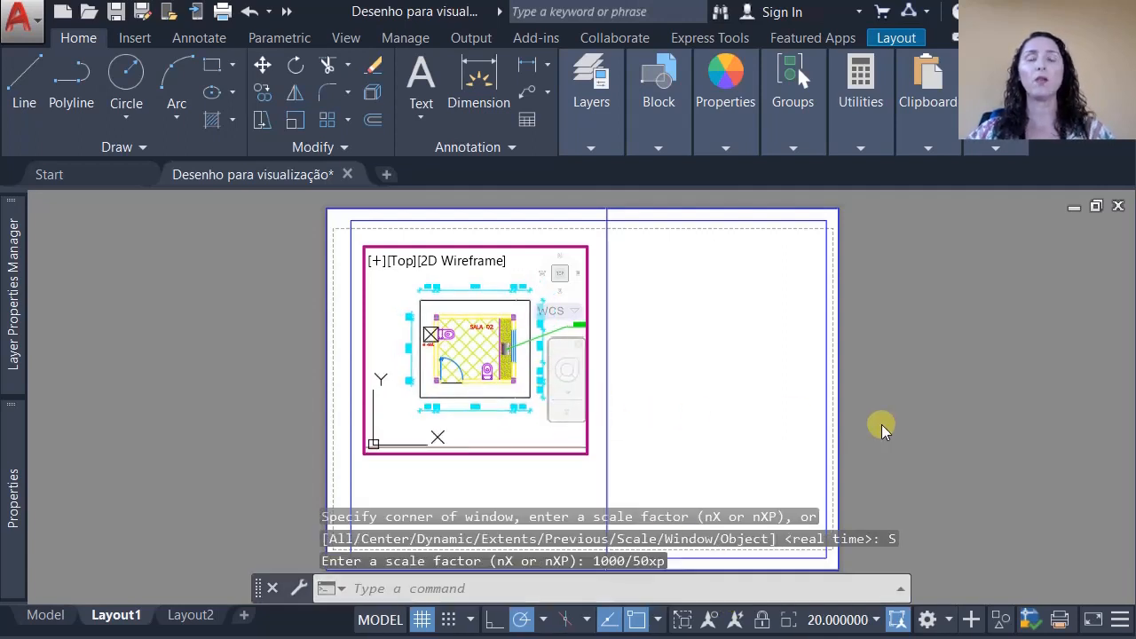
double_click(919, 396)
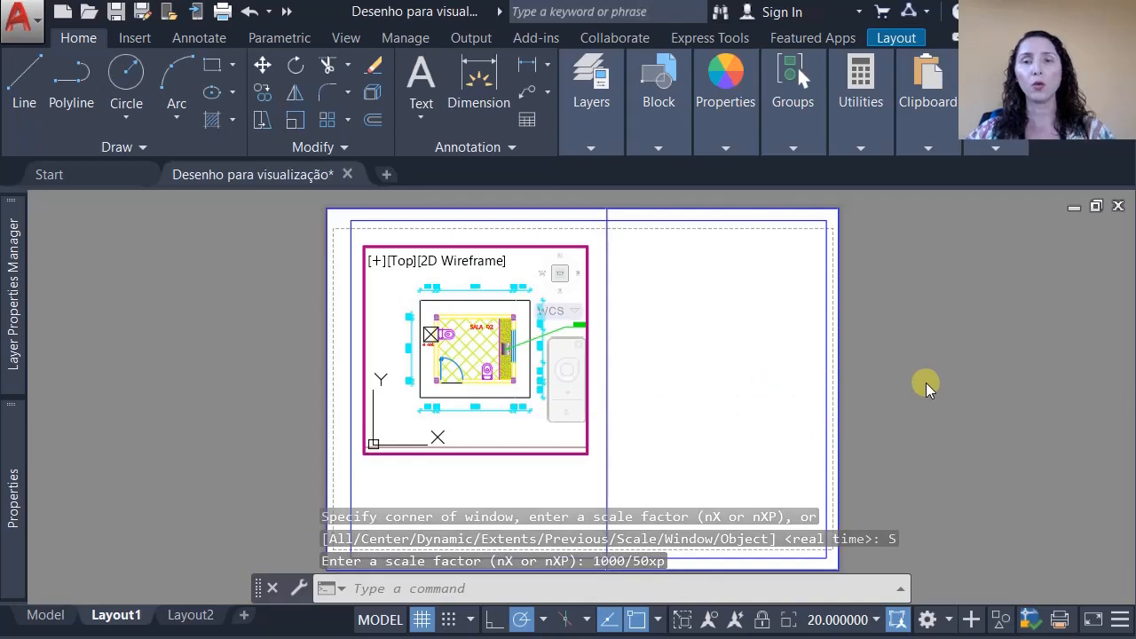
Switch back and forth between paper space and the bathroom viewport's model space, ending inside the viewport.
left_click(537, 453)
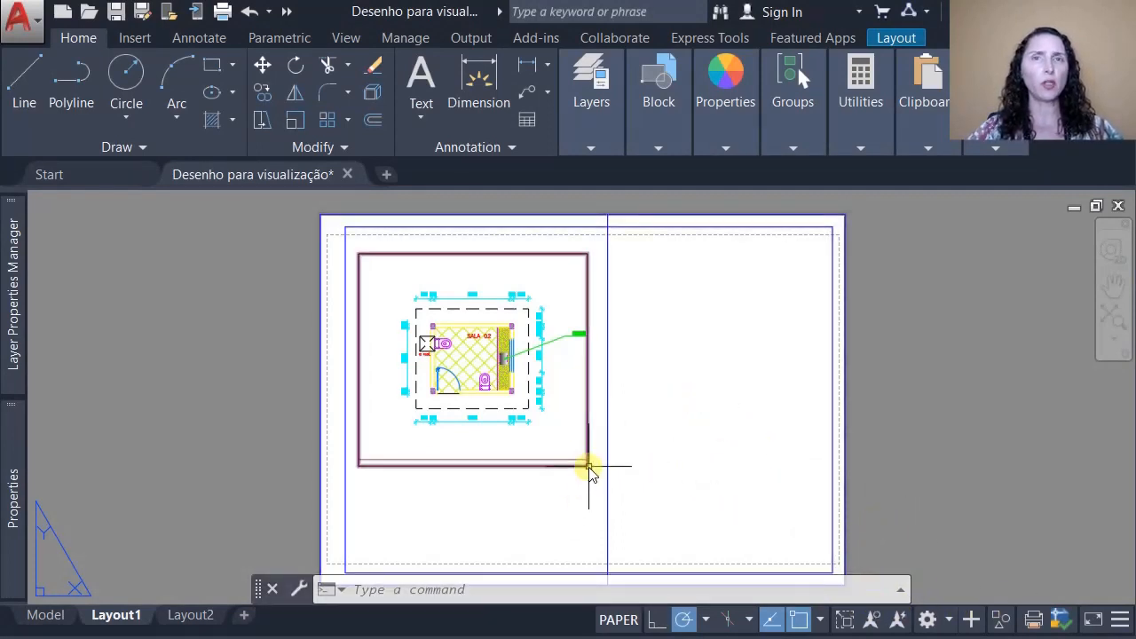
double_click(527, 449)
left_click(526, 444)
left_click(519, 451)
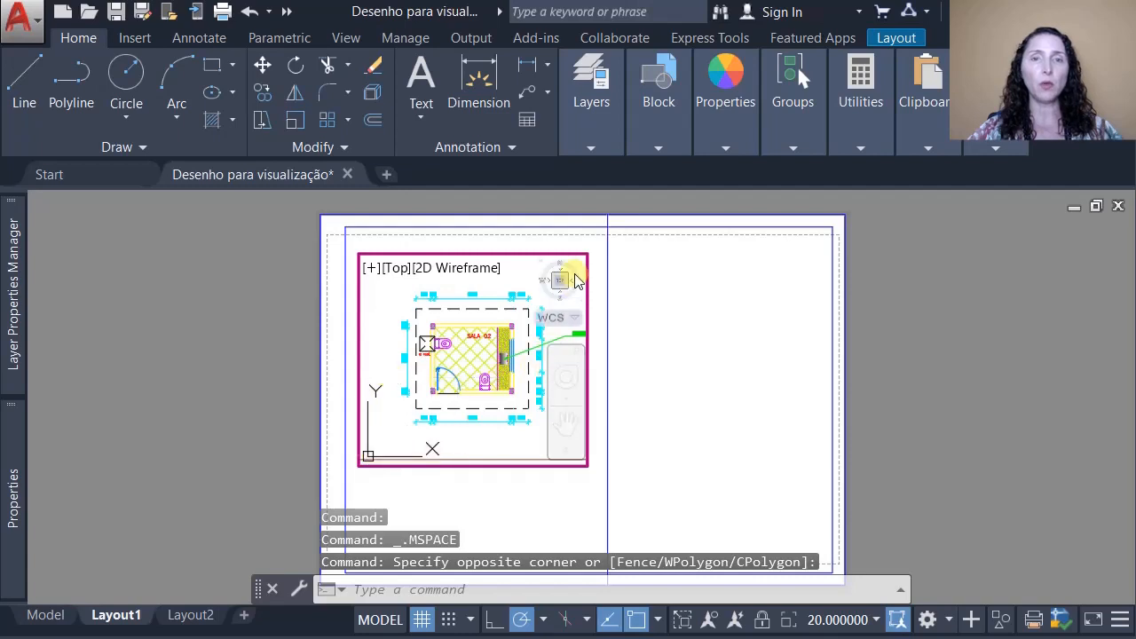
double_click(770, 373)
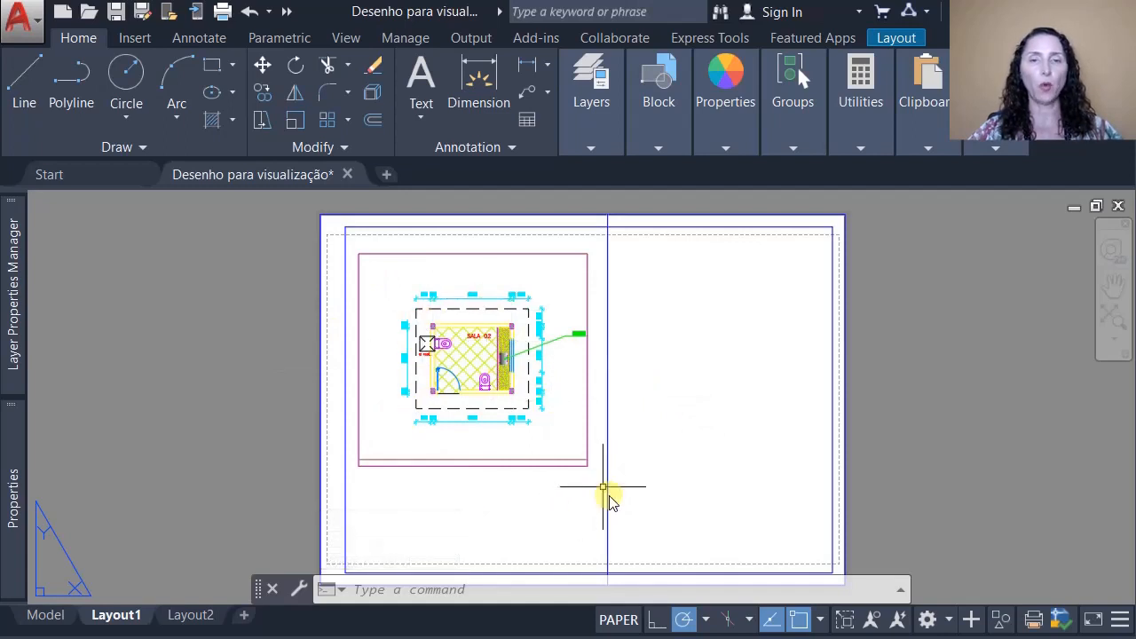
left_click(621, 621)
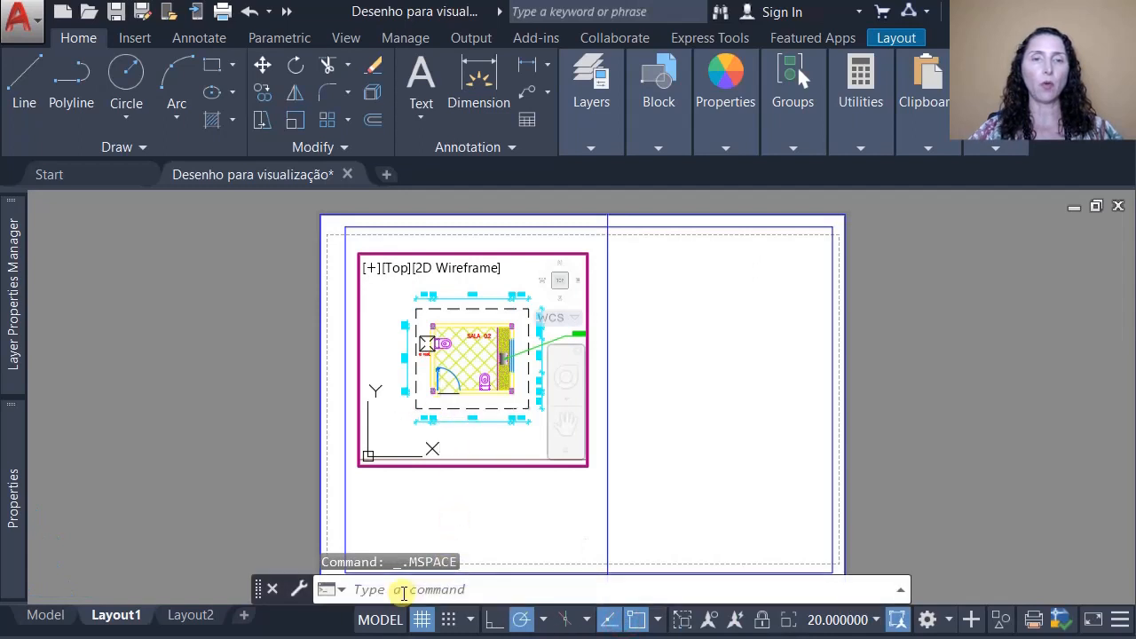
left_click(390, 620)
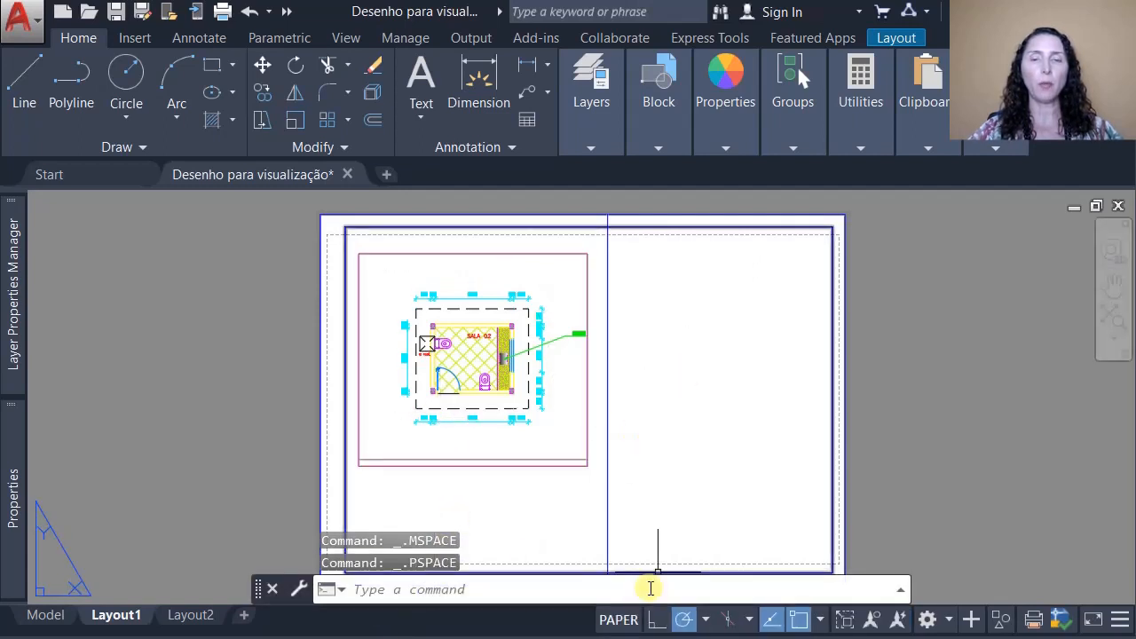
left_click(622, 619)
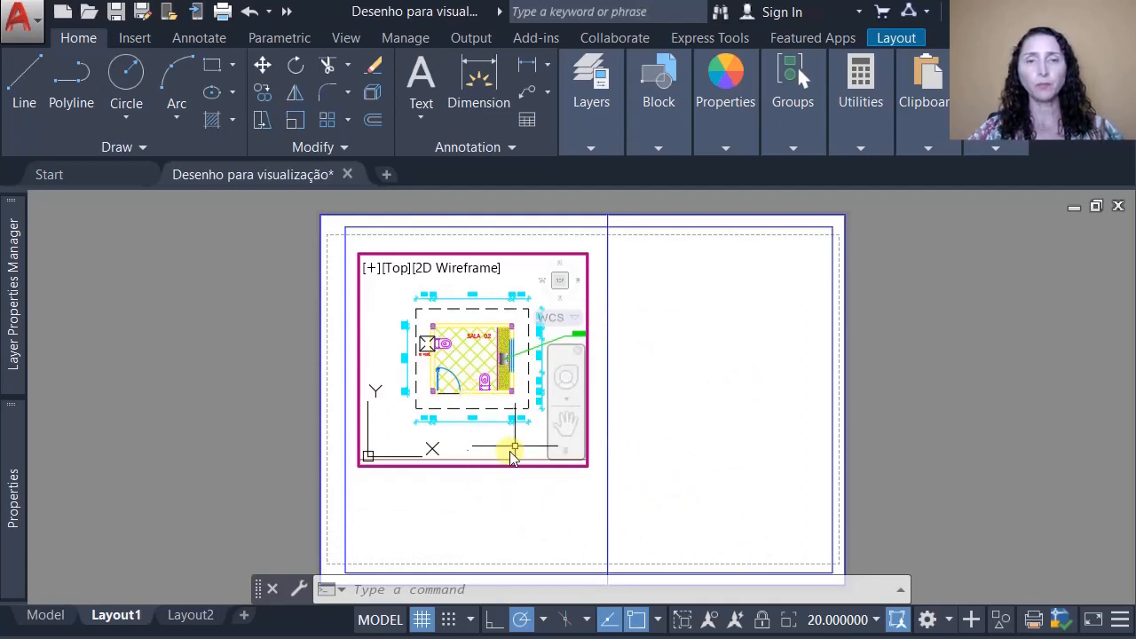
Add a custom drawing scale named 1000:50 with 1000 paper units equal to 50 drawing units.
left_click(877, 620)
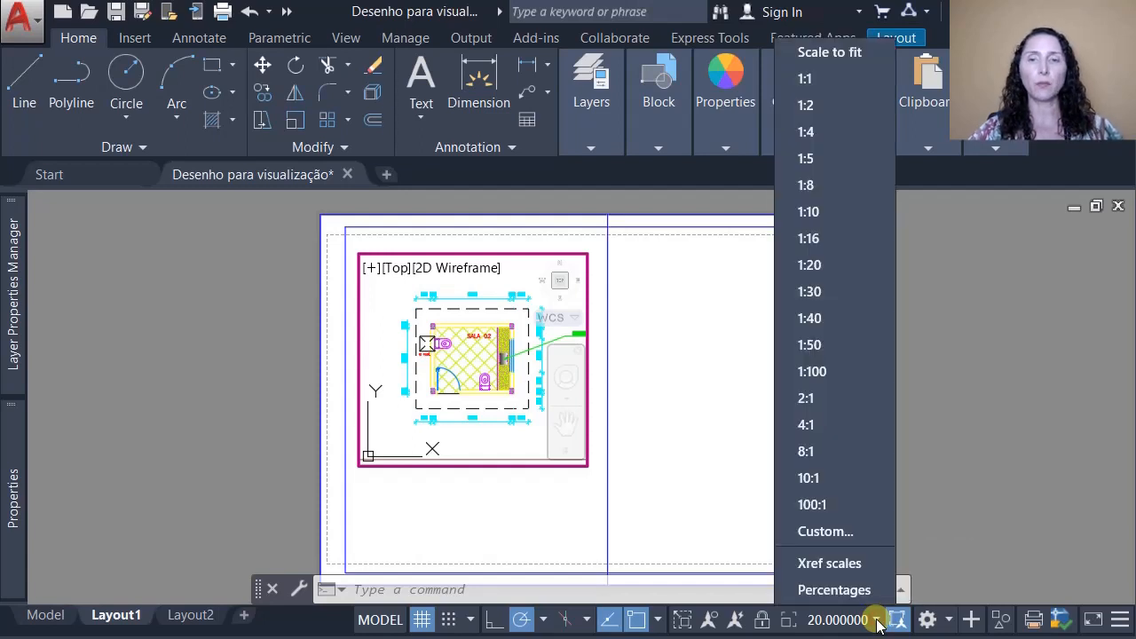
left_click(821, 531)
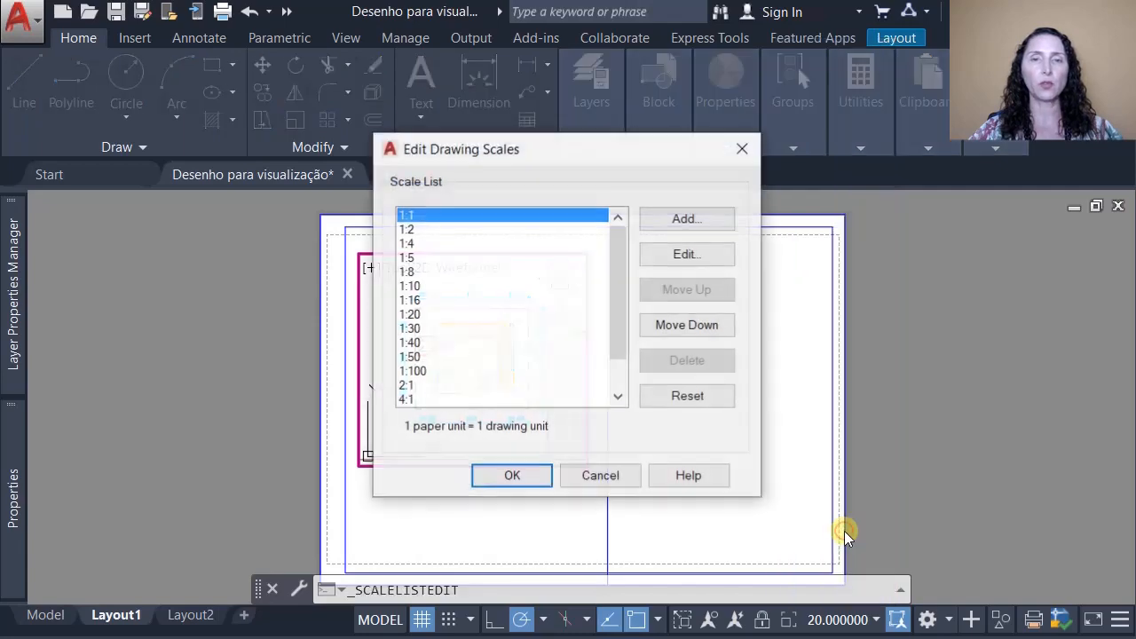
left_click(703, 219)
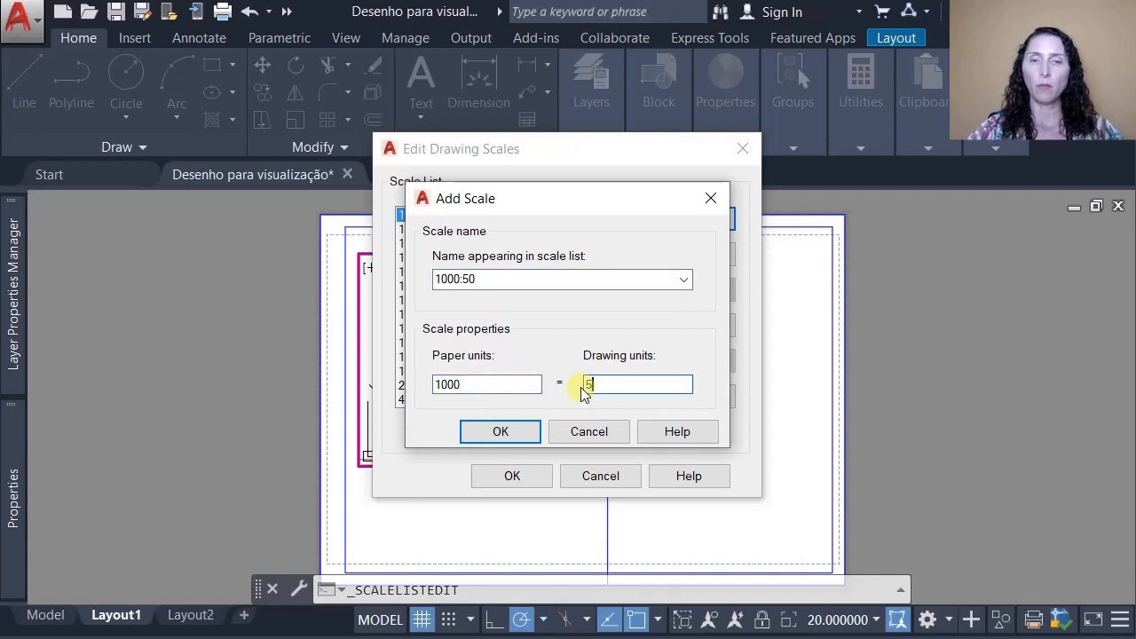
left_click(522, 432)
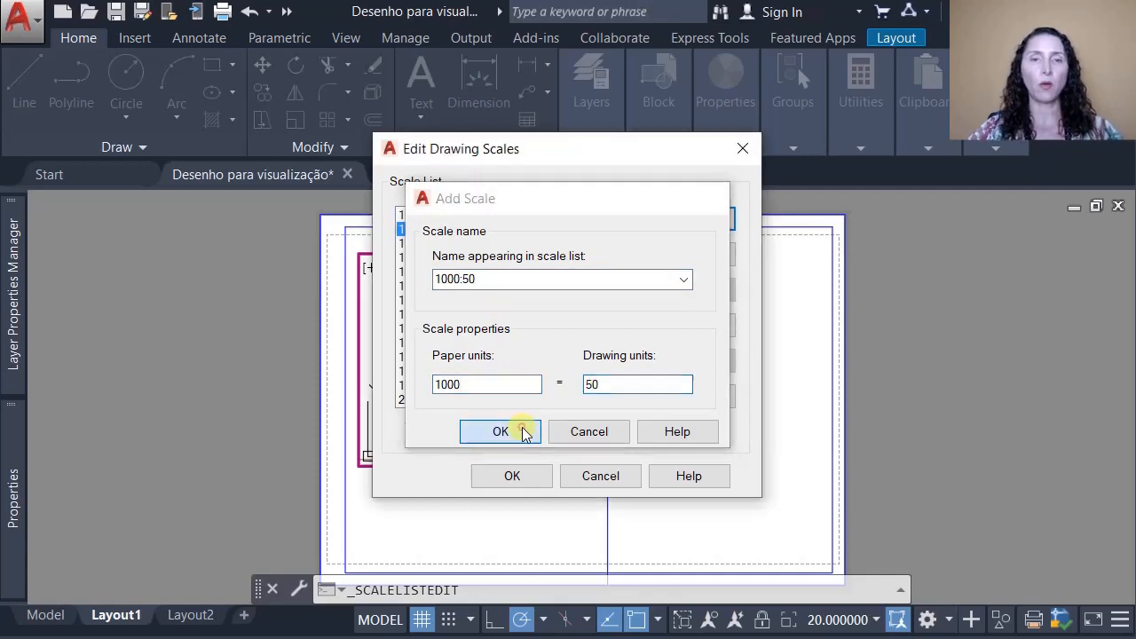
left_click(538, 477)
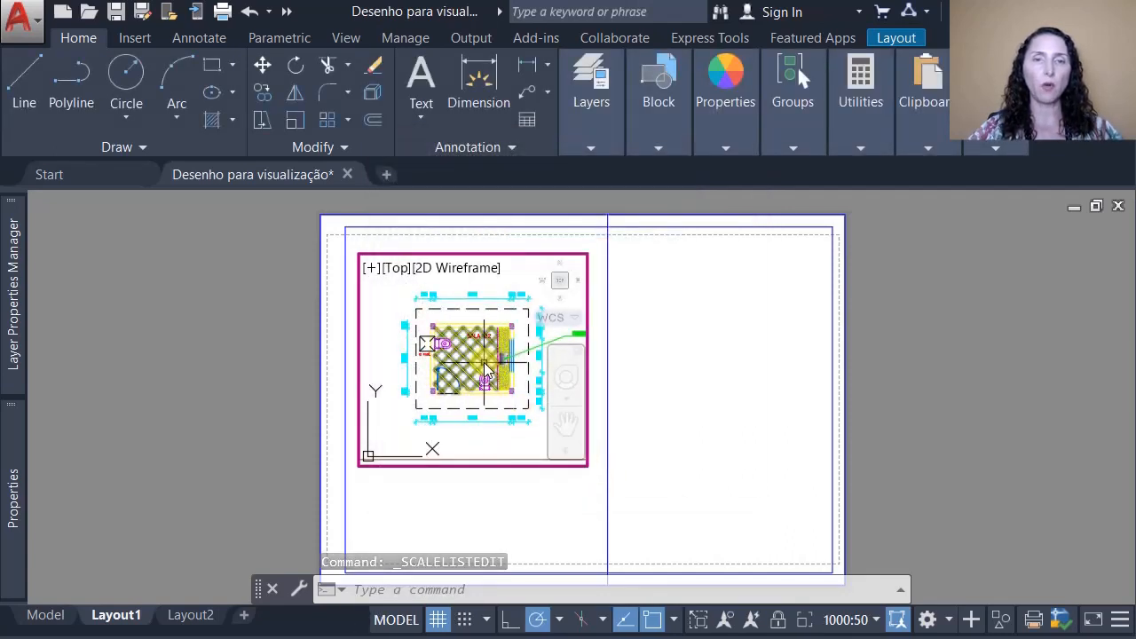
Enlarge the plan inside the viewport and reset it to the custom 1000:50 scale.
scroll(483, 366, "up", 4)
left_click(876, 621)
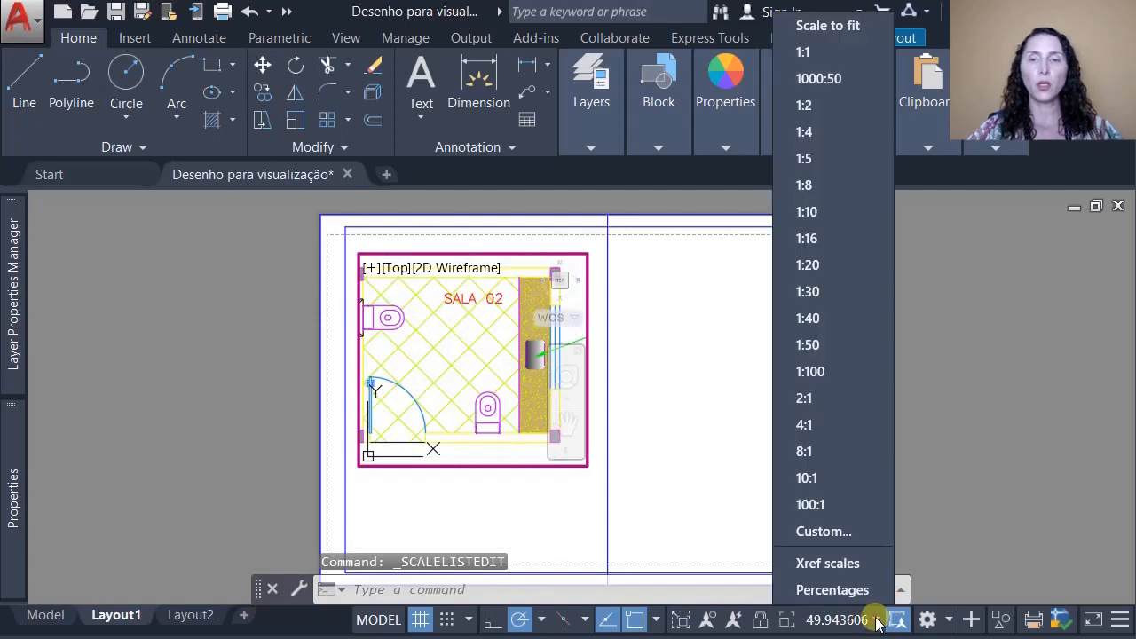
left_click(842, 82)
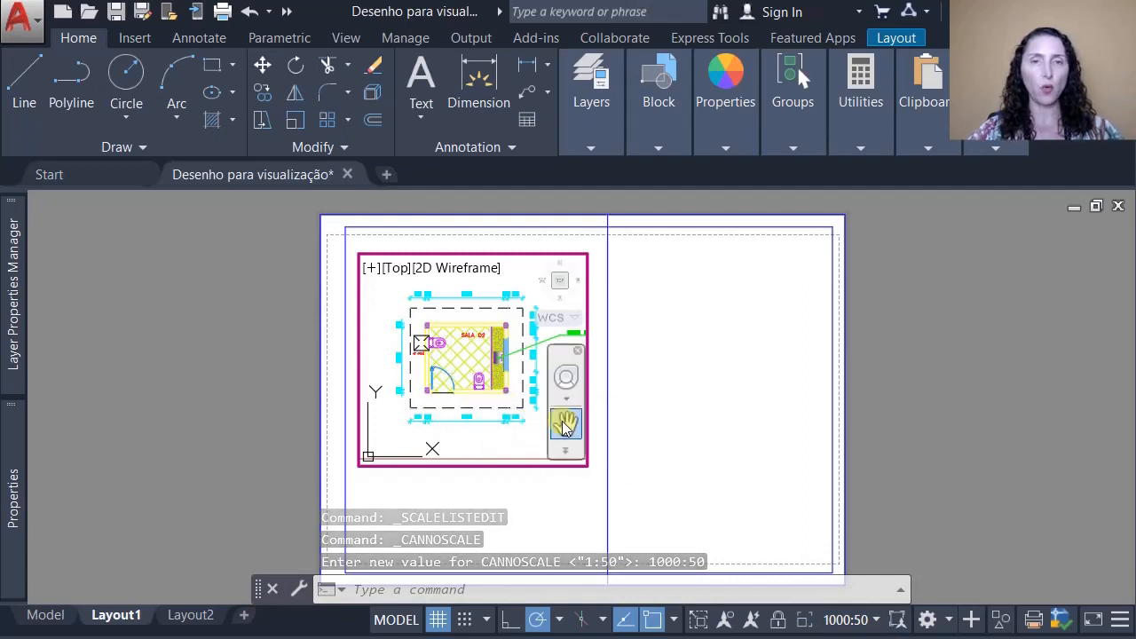
Reposition the bathroom plan within the viewport, reapply the 1000:50 scale, and return to paper space.
mouse_move(488, 380)
middle_mouse_down()
mouse_move(455, 382)
mouse_move(447, 370)
mouse_move(461, 381)
middle_mouse_up()
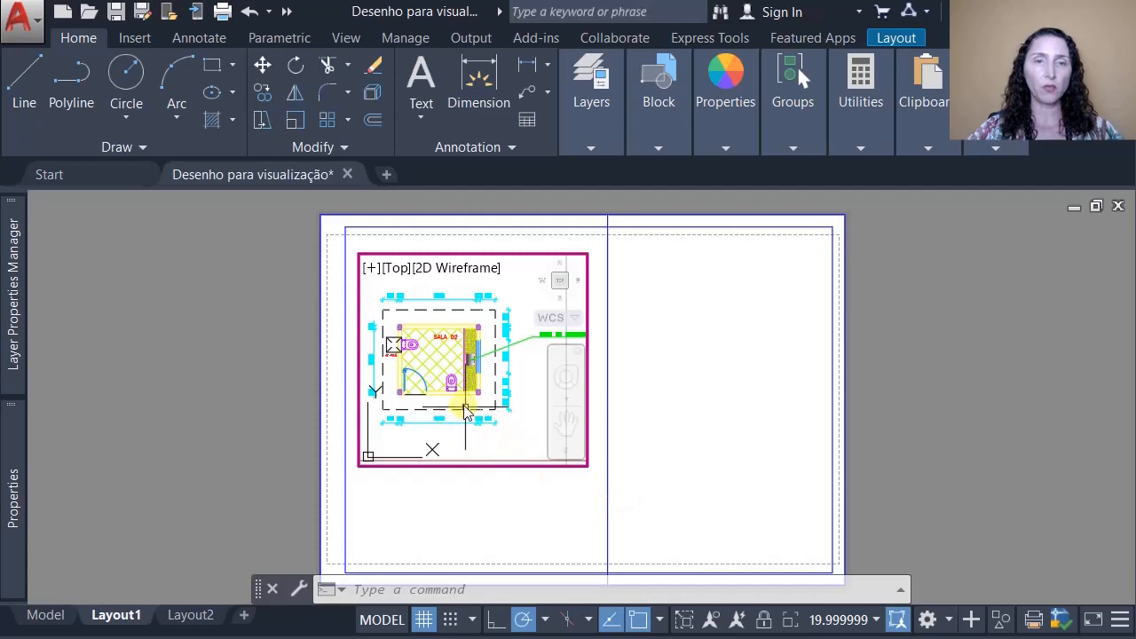
middle_click_drag(465, 413, 475, 413)
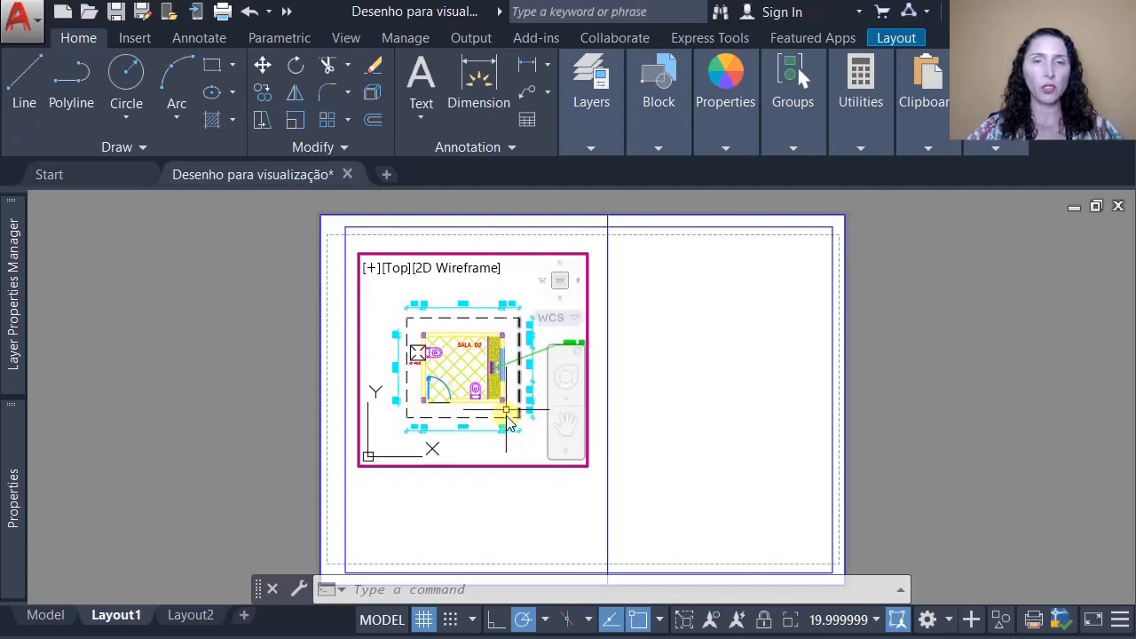
left_click(874, 619)
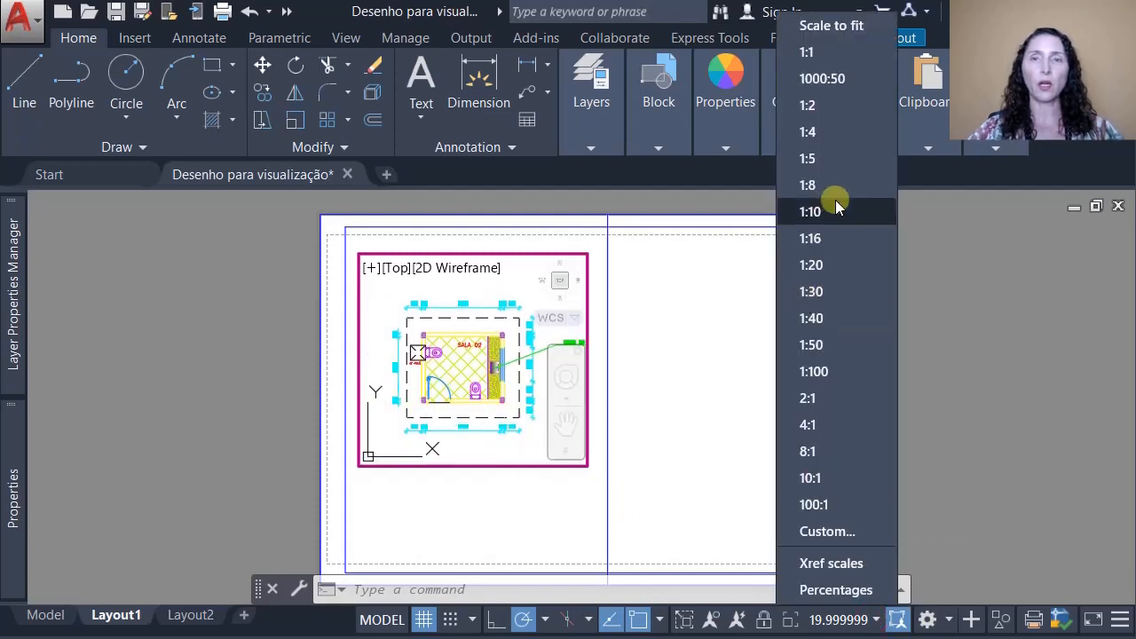
left_click(846, 79)
double_click(618, 335)
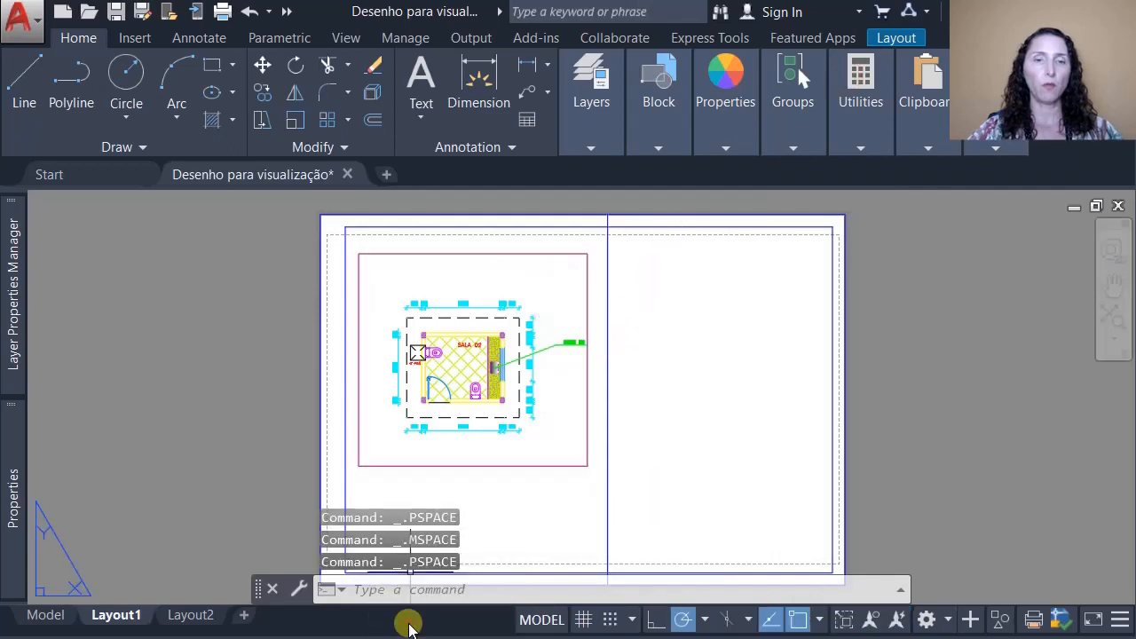
Resize the viewport to fit the plan and its whole leader note, extending the right edge past the title block line and tightening the other edges.
left_click(588, 448)
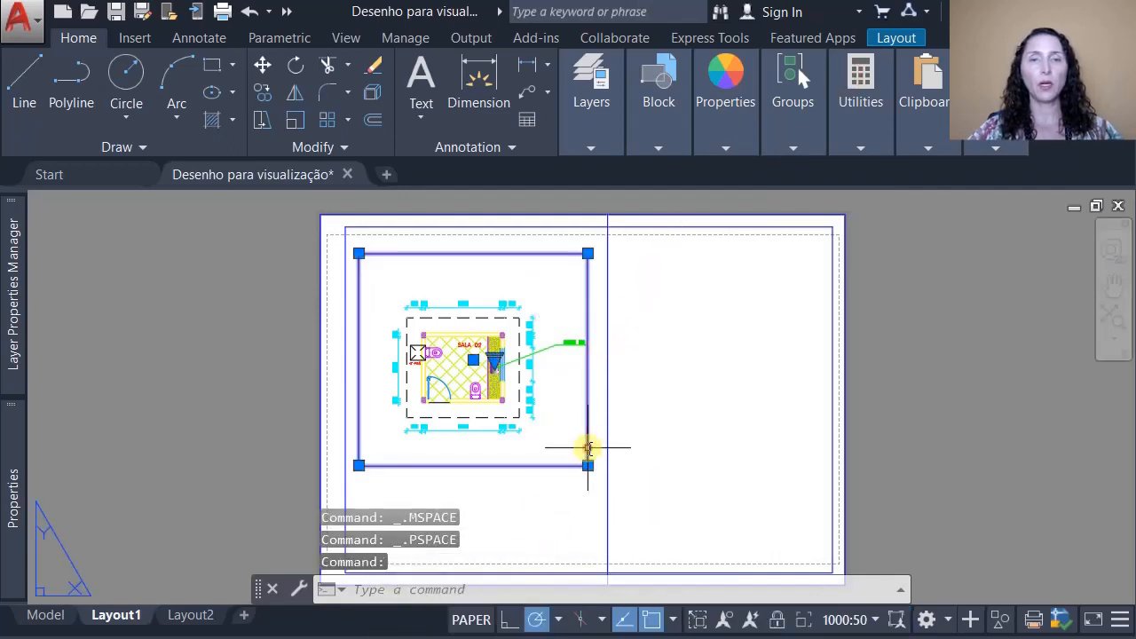
left_click(588, 465)
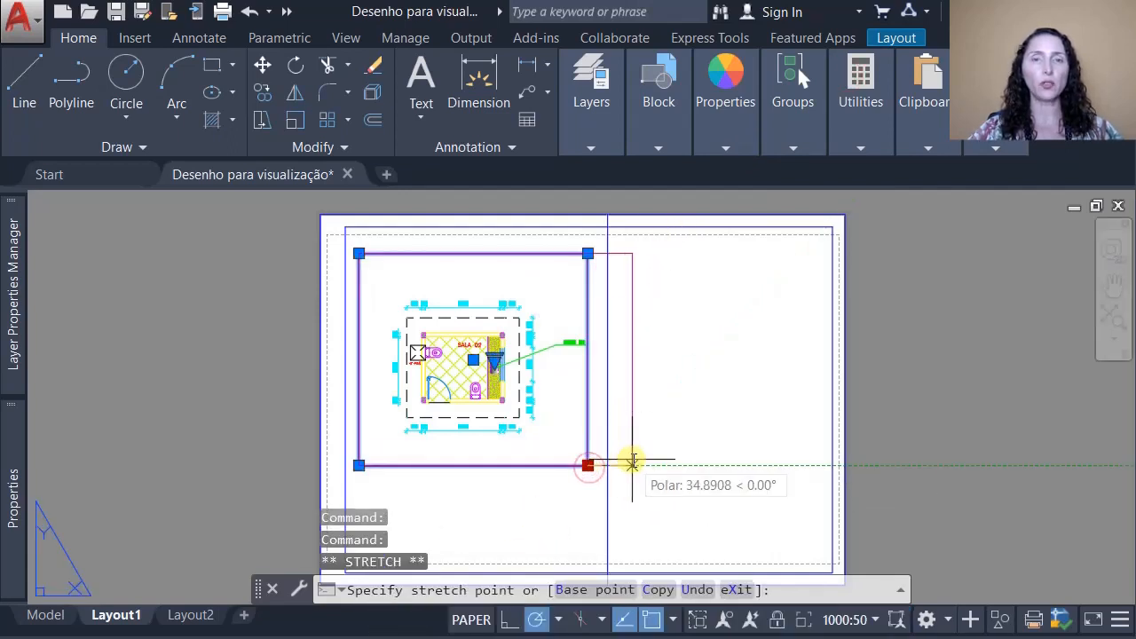
left_click(631, 465)
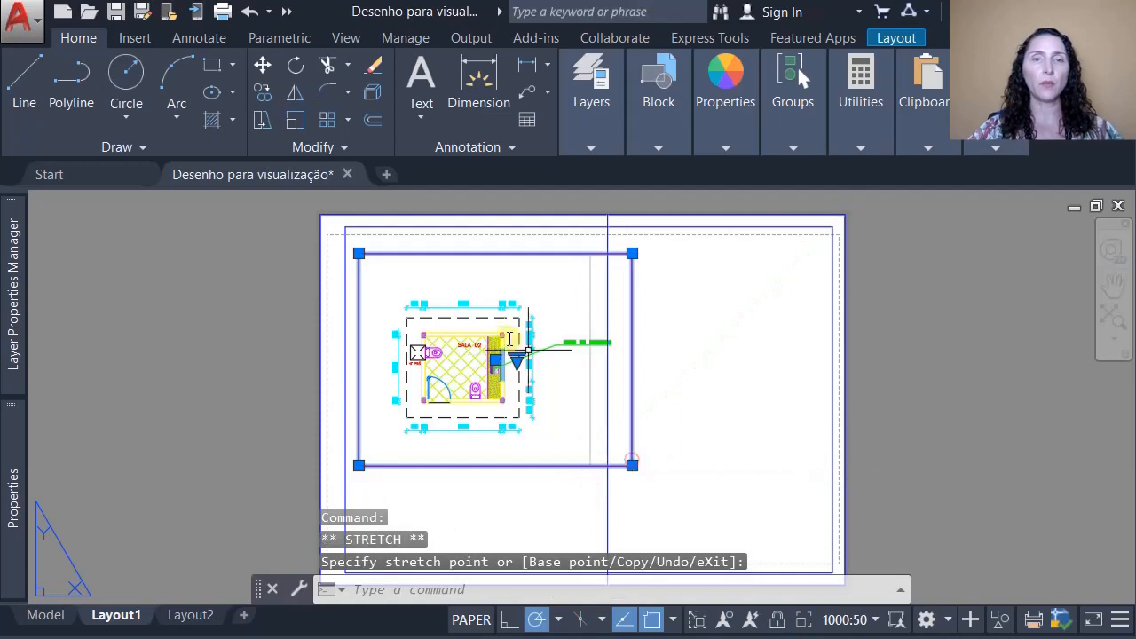
left_click(377, 289)
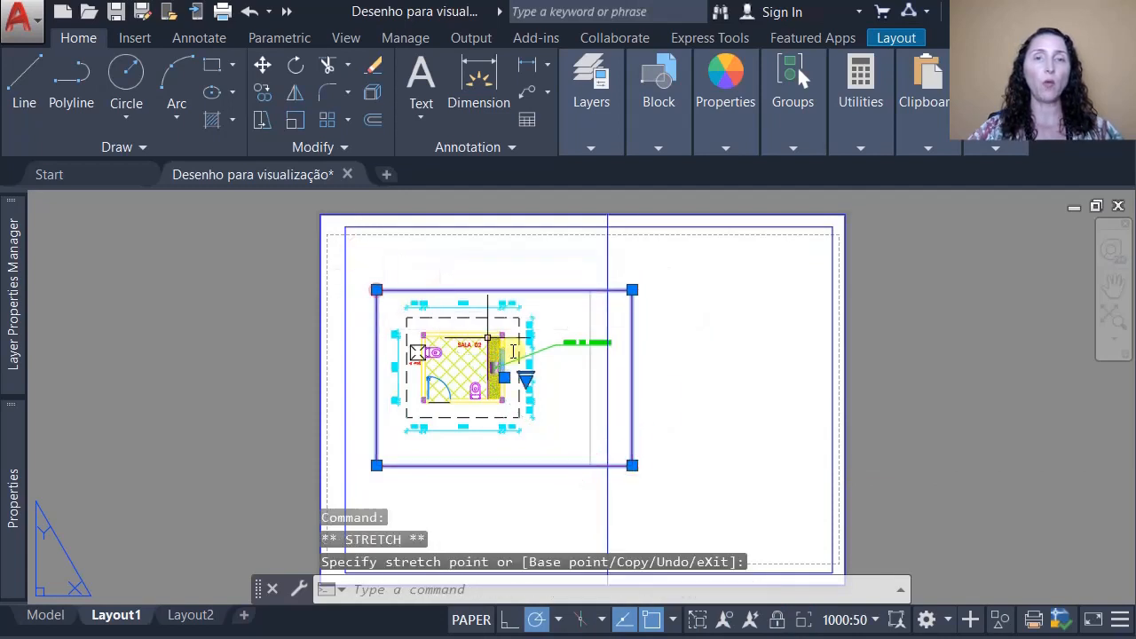
left_click(632, 451)
Move the viewport with the bathroom plan up and left, closer to the upper-left corner of the margin frame, and leave it deselected.
key("Return")
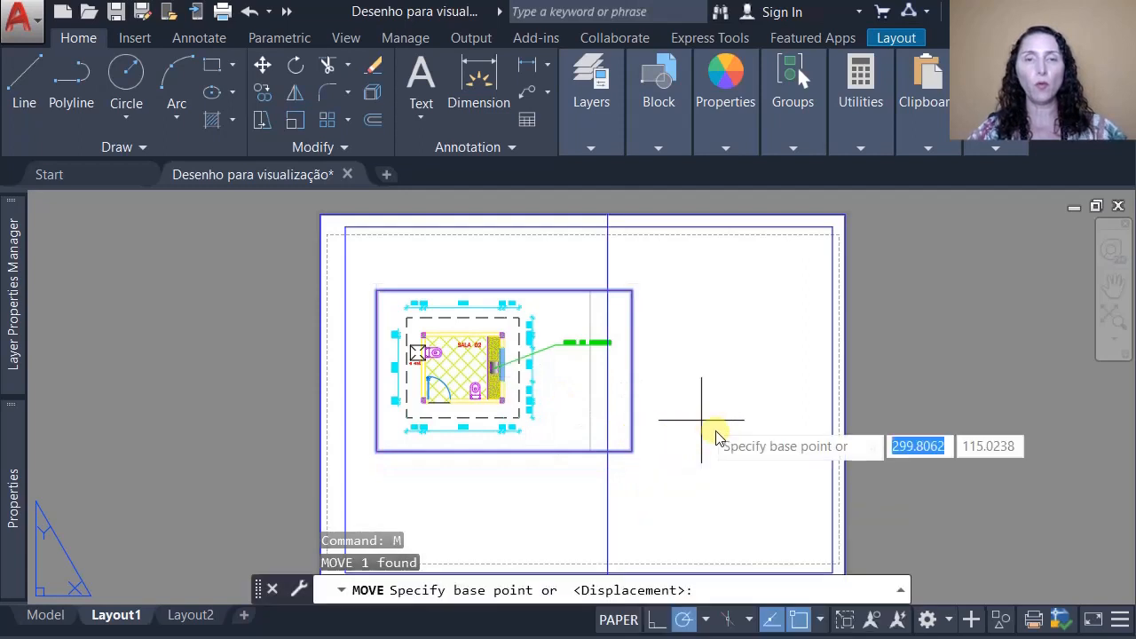
left_click(750, 422)
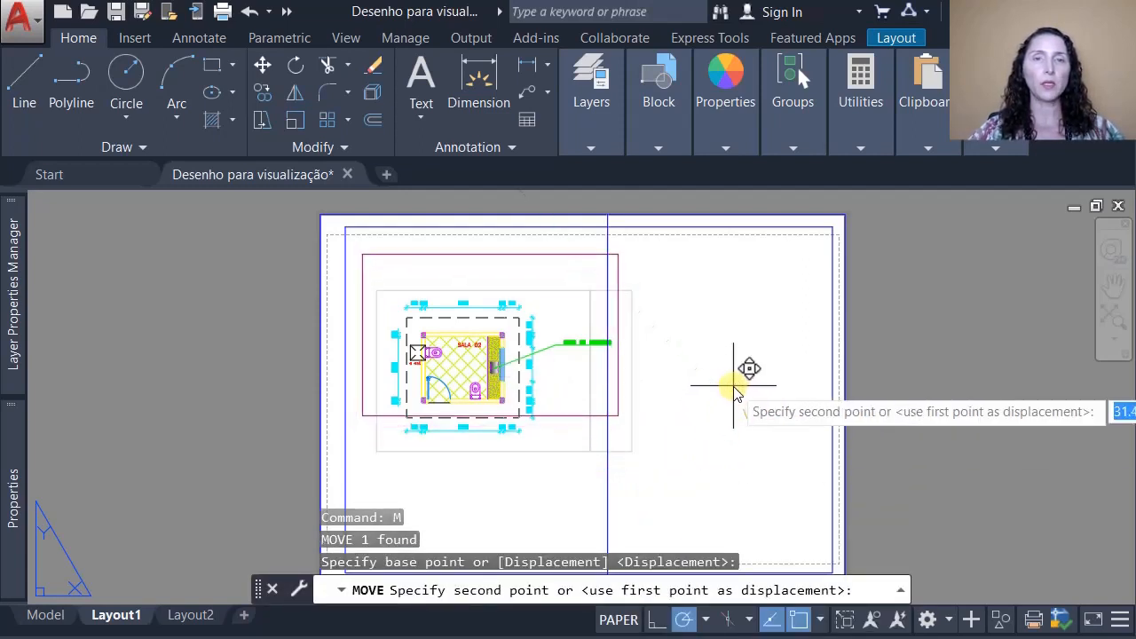
left_click(730, 387)
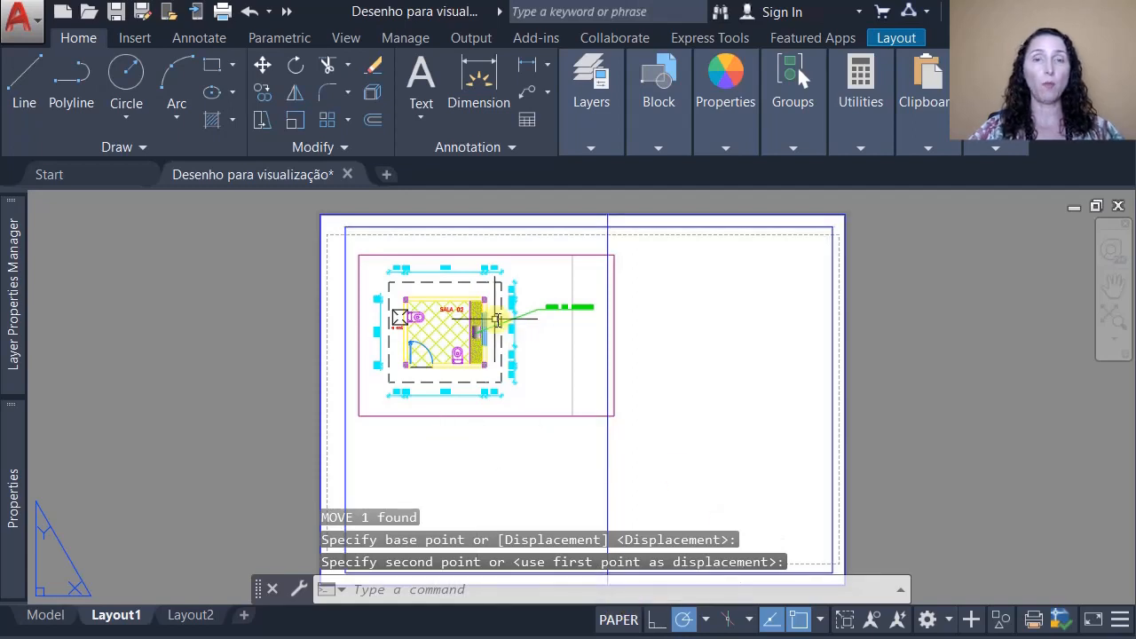
left_click(548, 418)
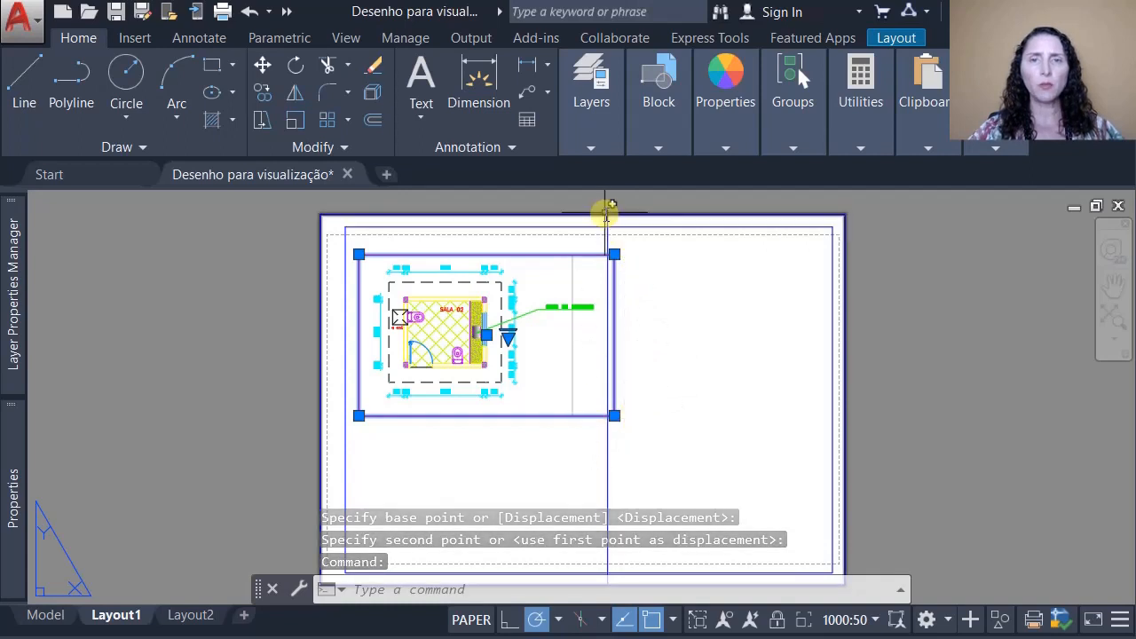
key("Escape")
key("Escape")
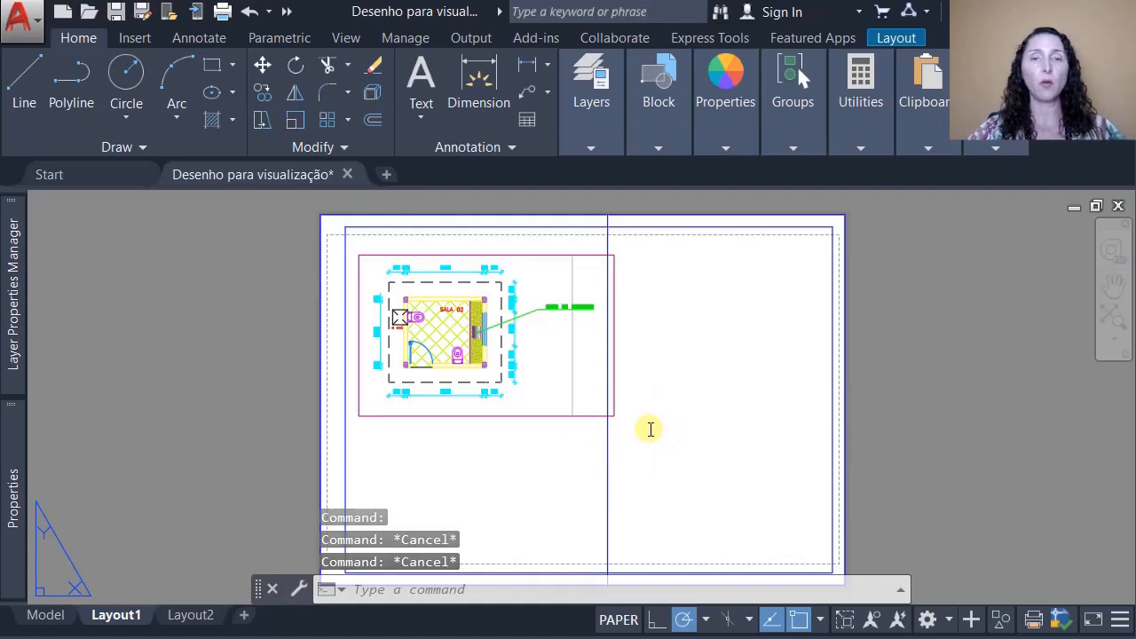
Preview the Layout1 plot, examine the plan's lines, texts and margin lines up close, and leave without plotting.
key("ctrl+p")
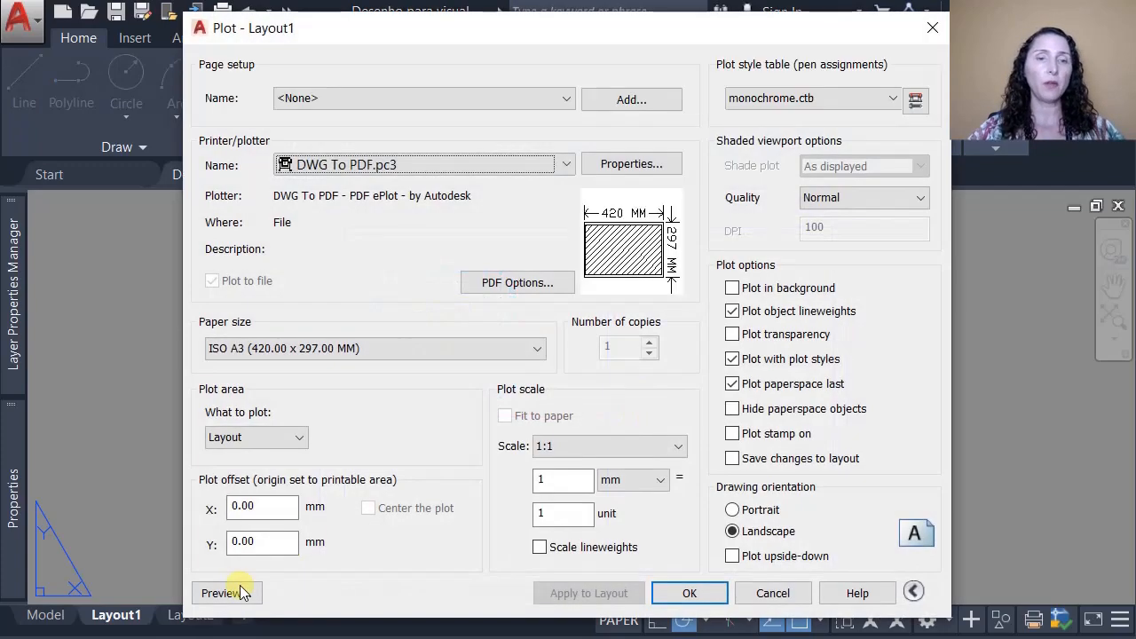
left_click(222, 593)
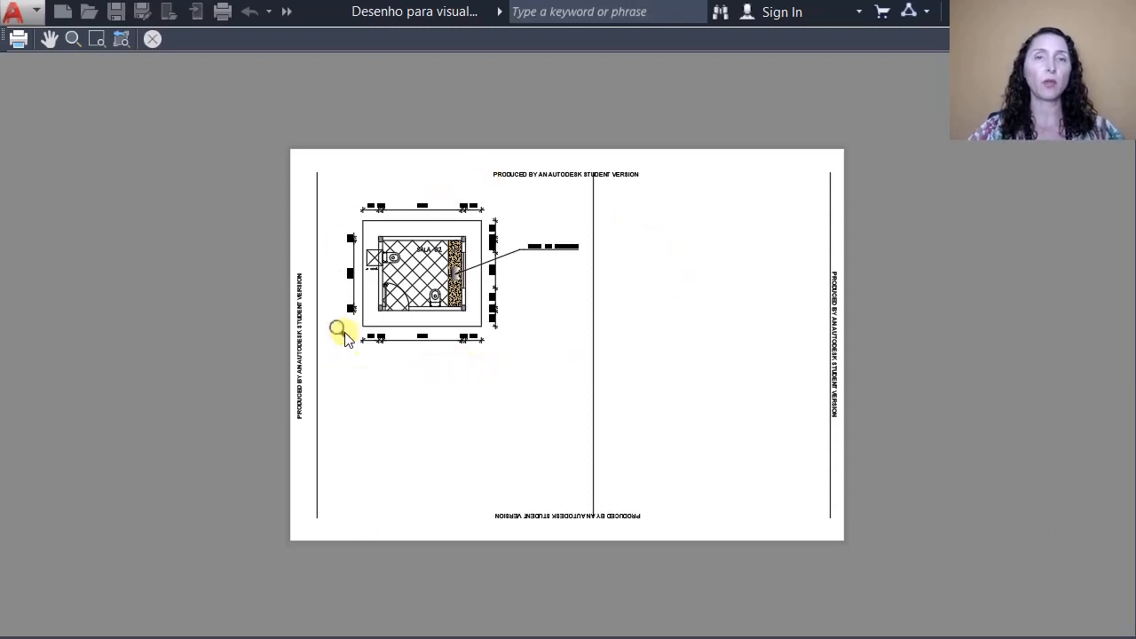
scroll(435, 252, "up", 5)
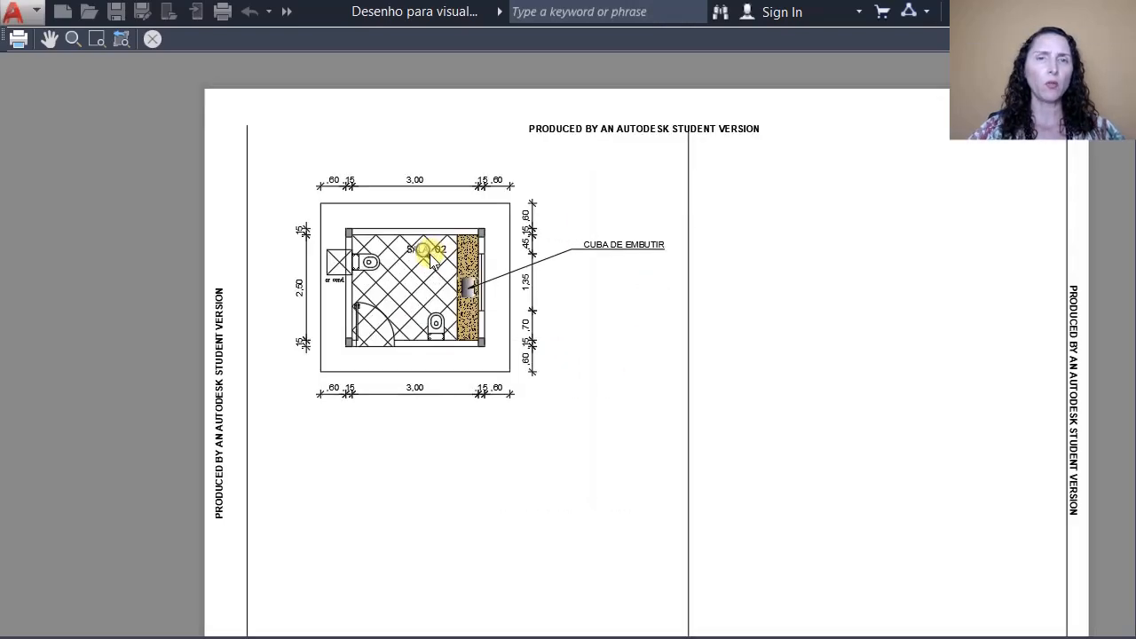
scroll(162, 168, "up", 4)
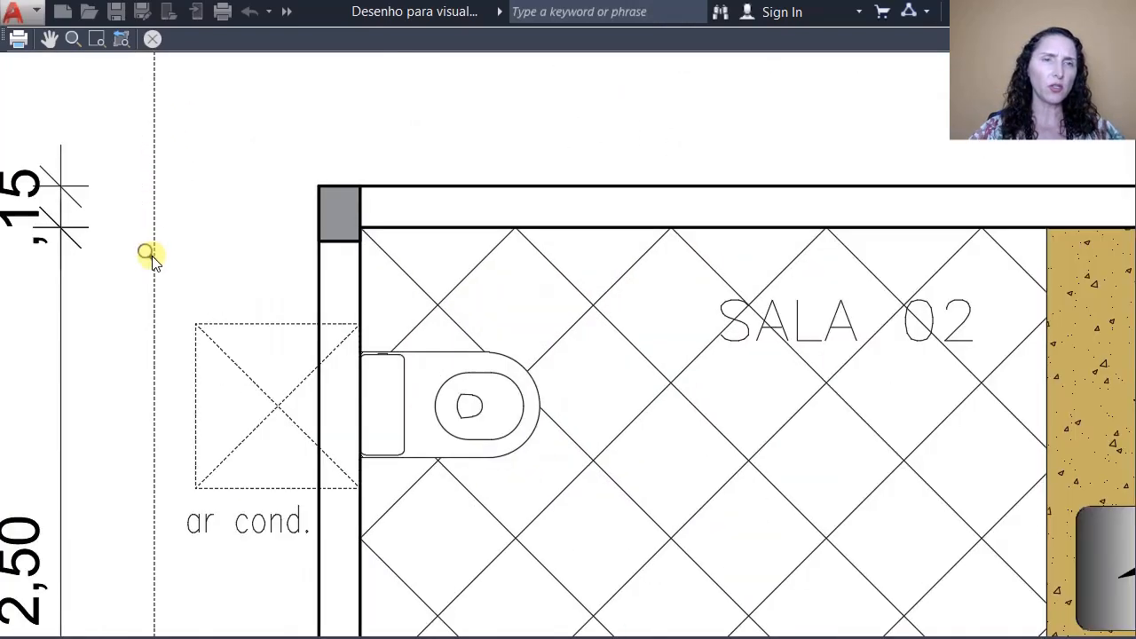
scroll(158, 254, "down", 6)
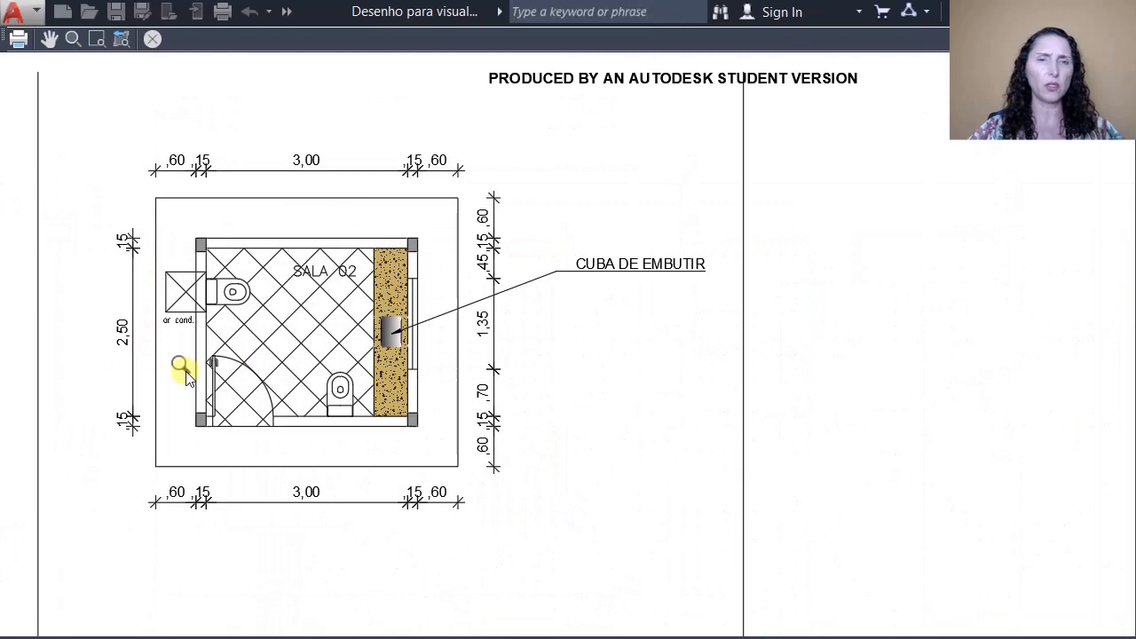
scroll(318, 397, "down", 3)
scroll(577, 404, "down", 4)
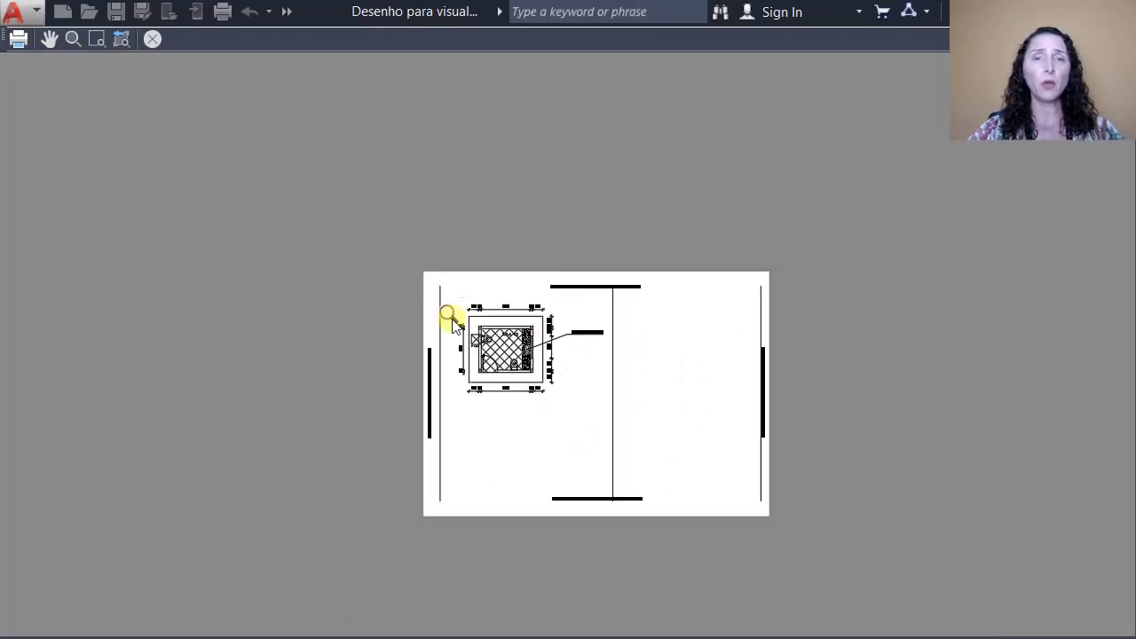
scroll(499, 316, "up", 2)
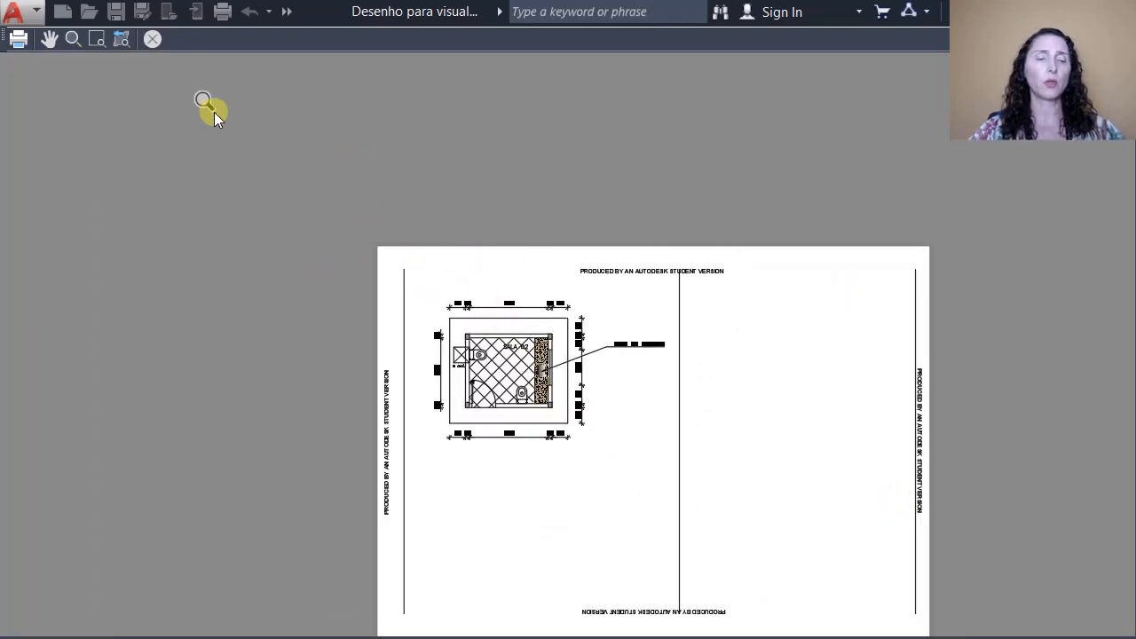
key("Escape")
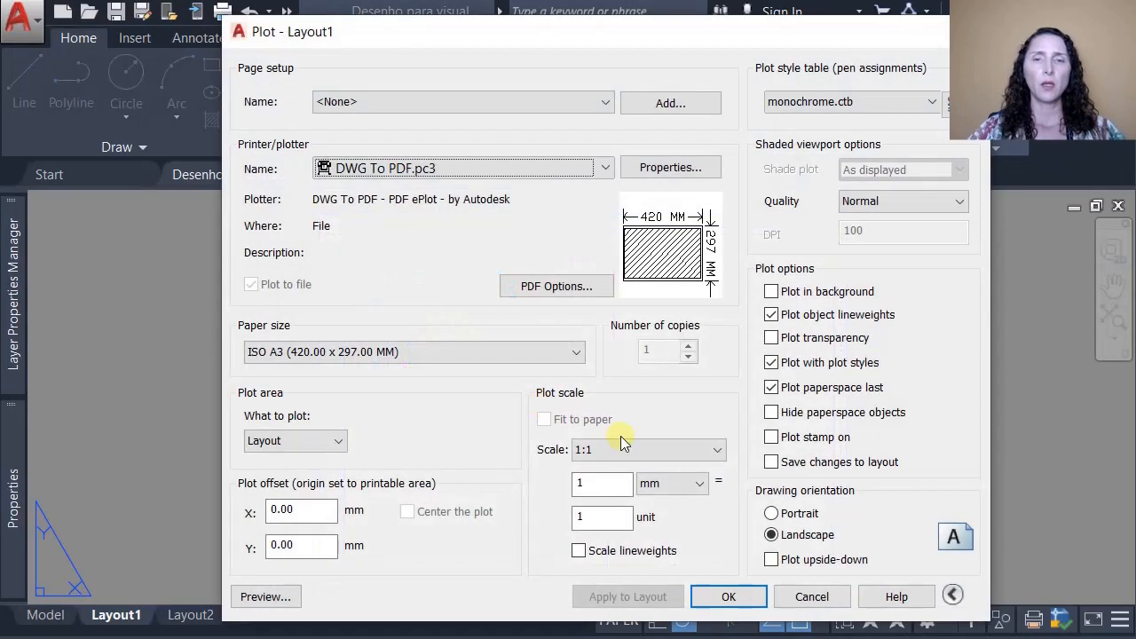
left_click(811, 597)
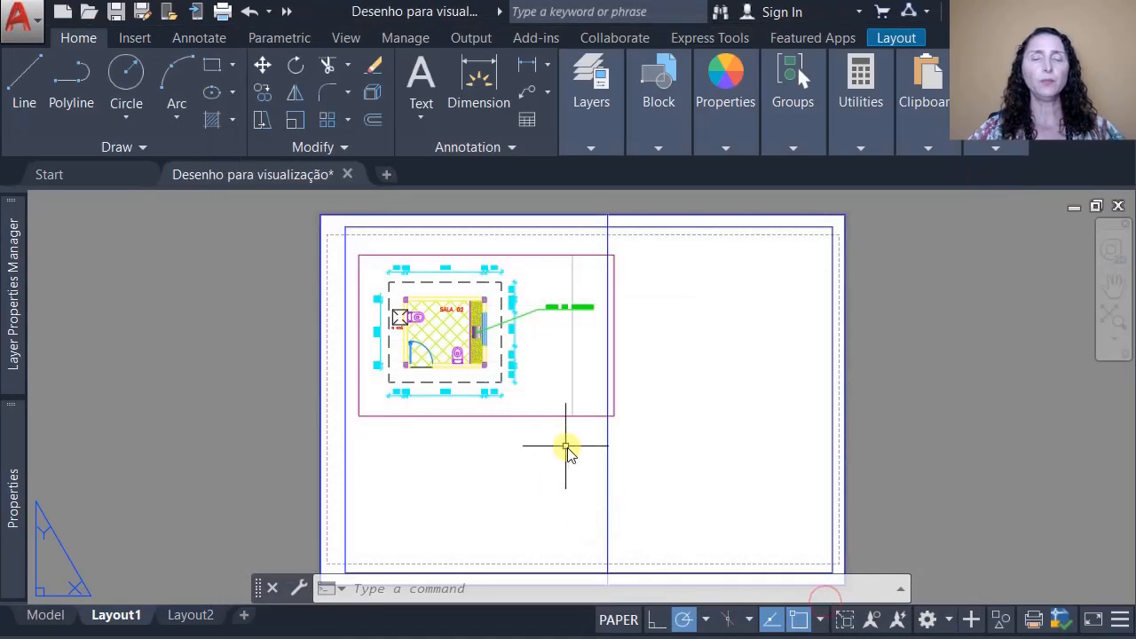
Change Layout1's page setup to the ISO A2 (594.00 x 420.00 MM) paper size.
scroll(554, 471, "down", 3)
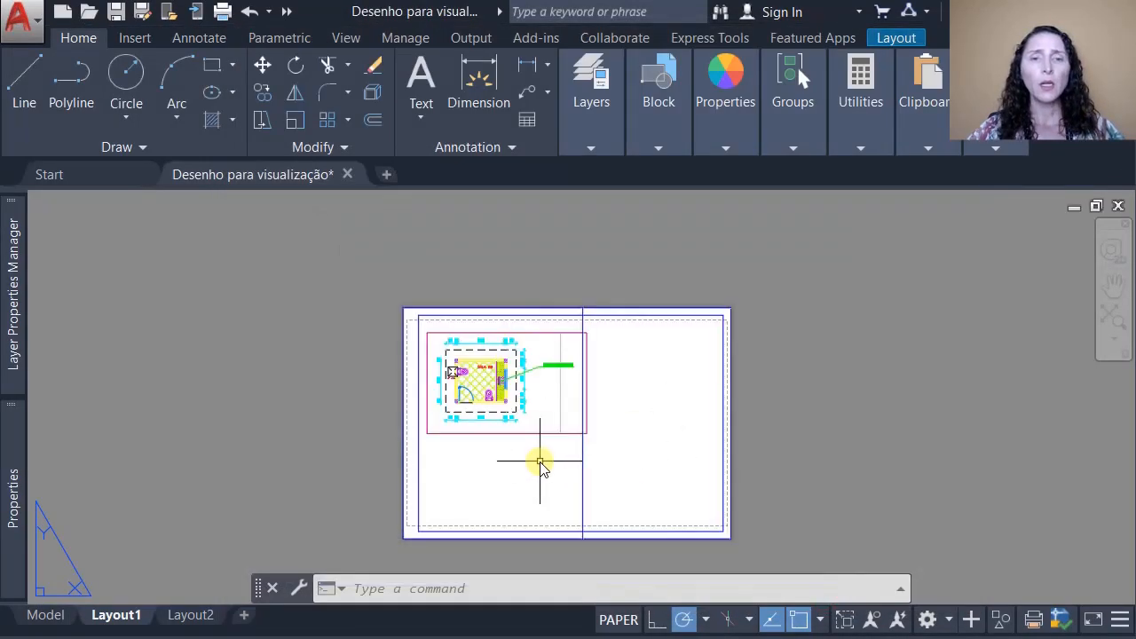
middle_click_drag(526, 497, 563, 436)
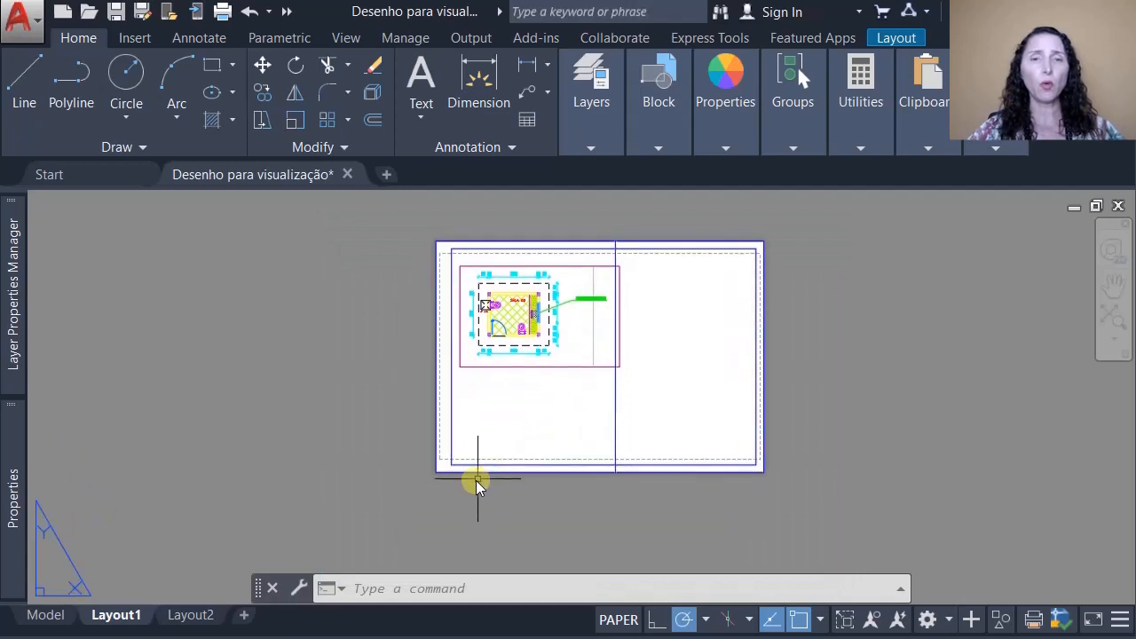
scroll(437, 474, "up", 5)
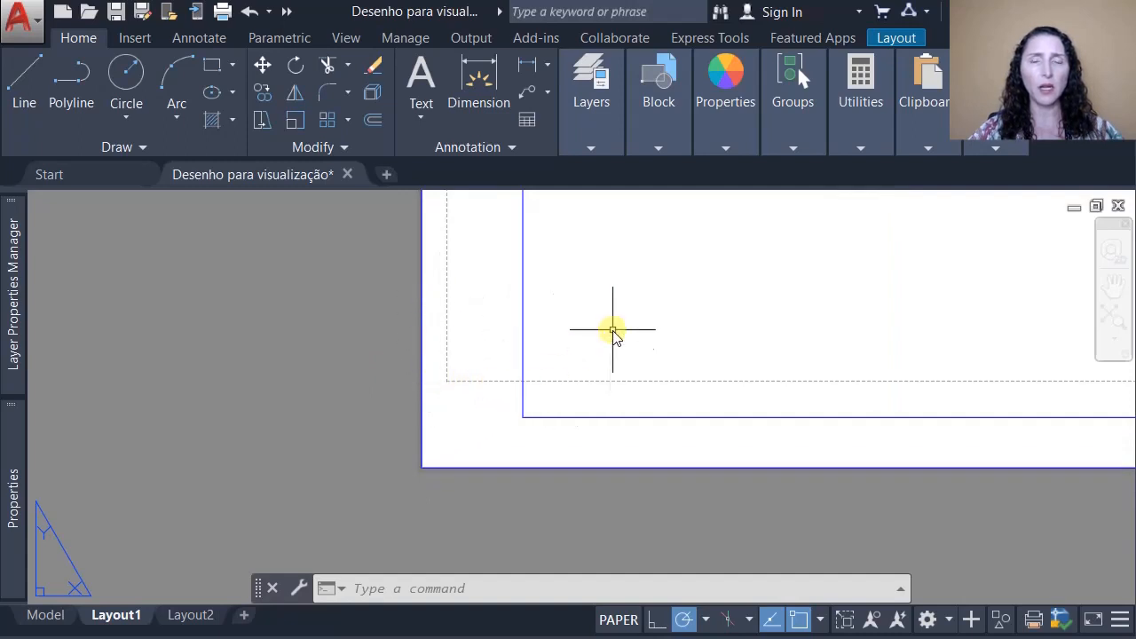
scroll(532, 346, "down", 5)
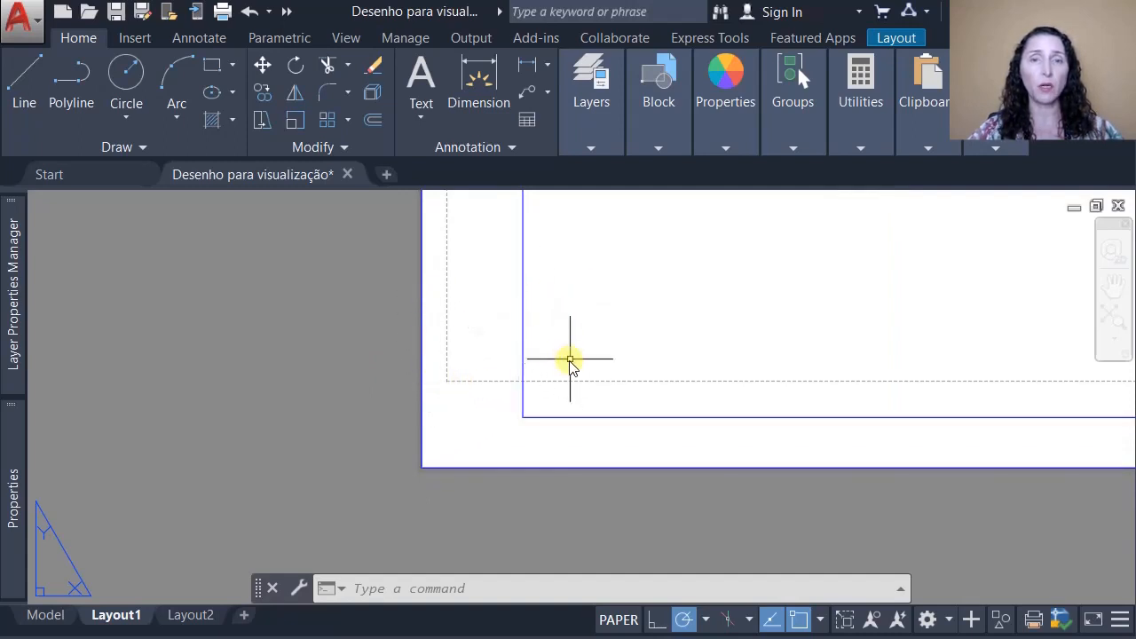
mouse_move(506, 393)
middle_mouse_down()
mouse_move(418, 480)
mouse_move(453, 436)
mouse_move(442, 447)
middle_mouse_up()
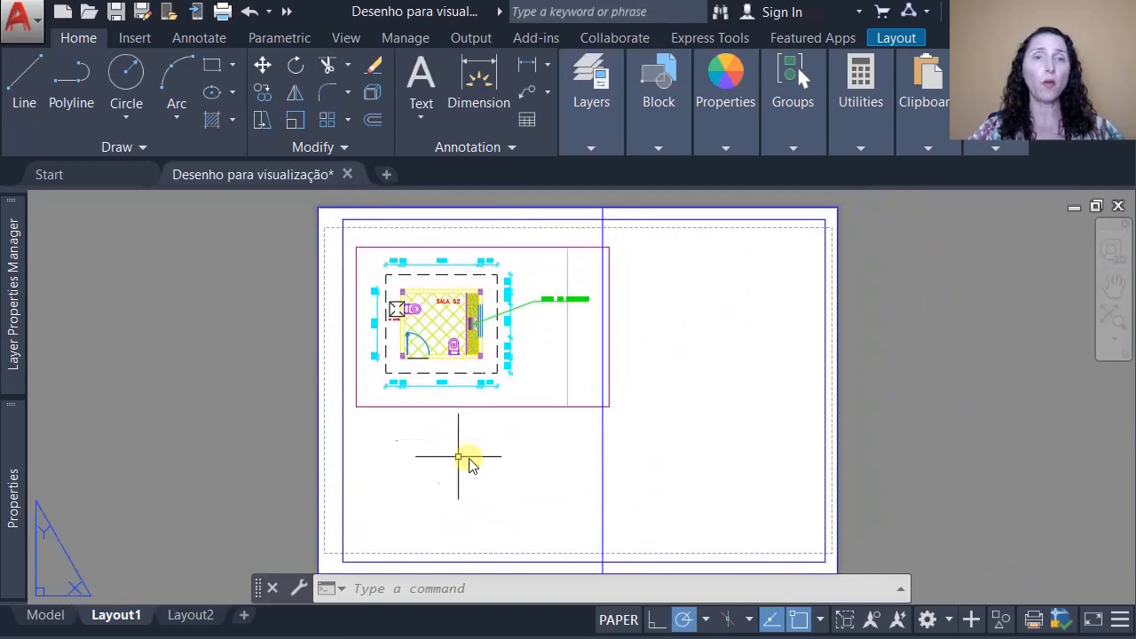
right_click(124, 616)
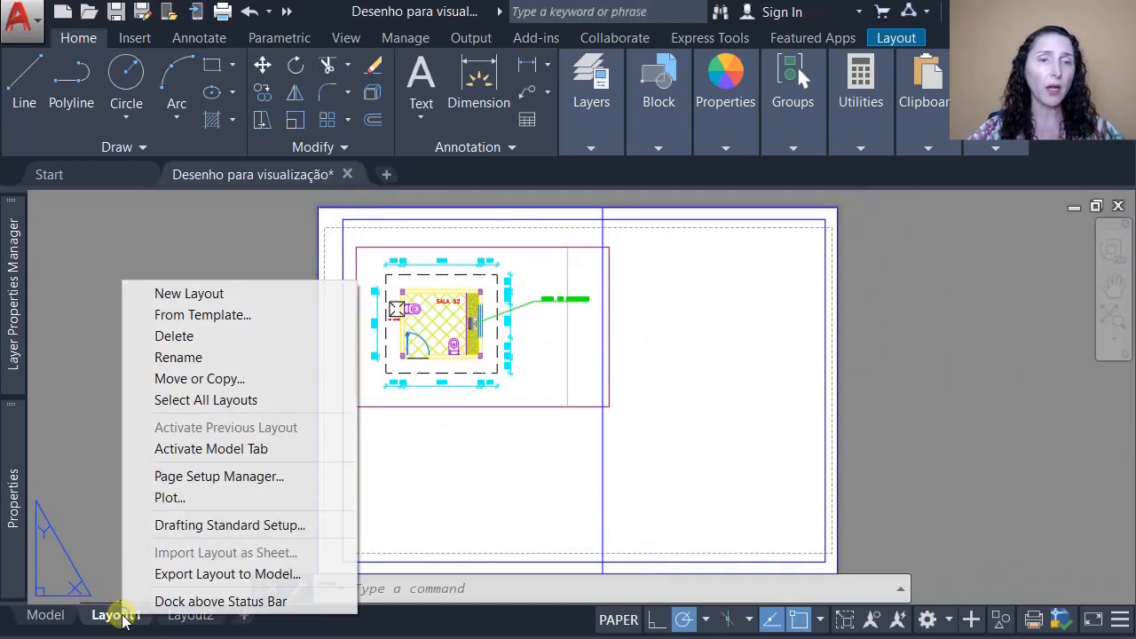
left_click(246, 472)
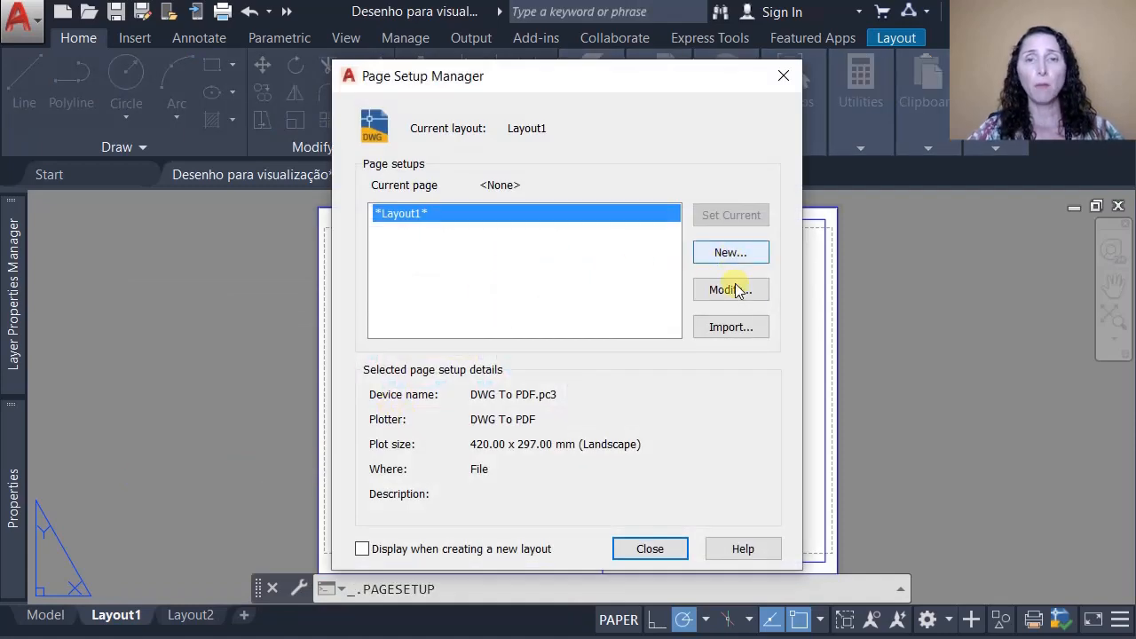
left_click(742, 291)
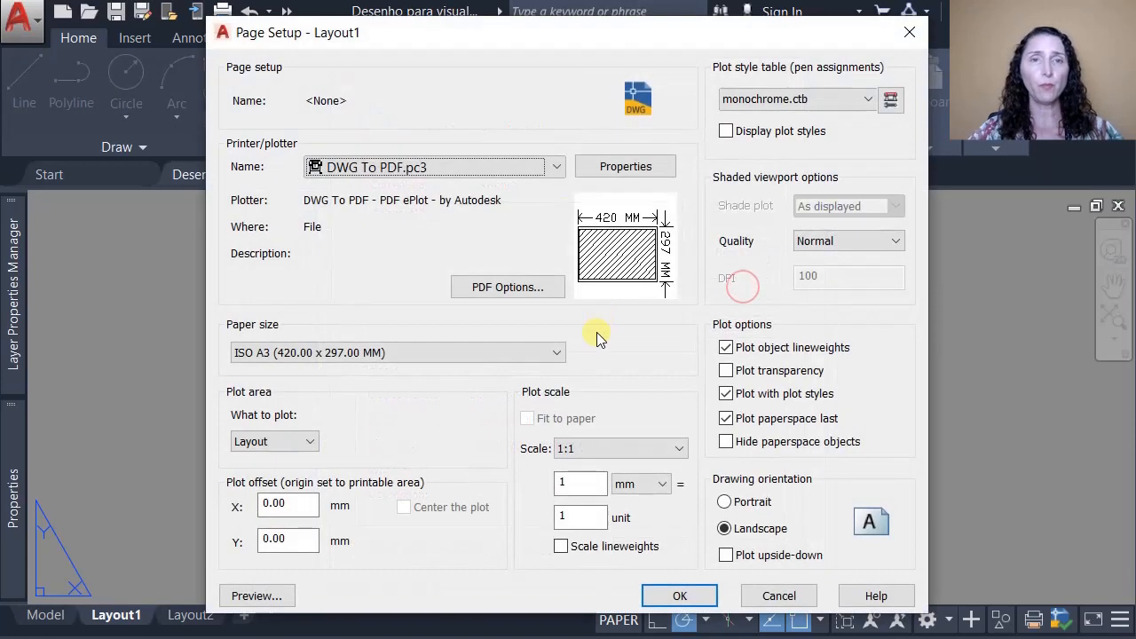
left_click(383, 354)
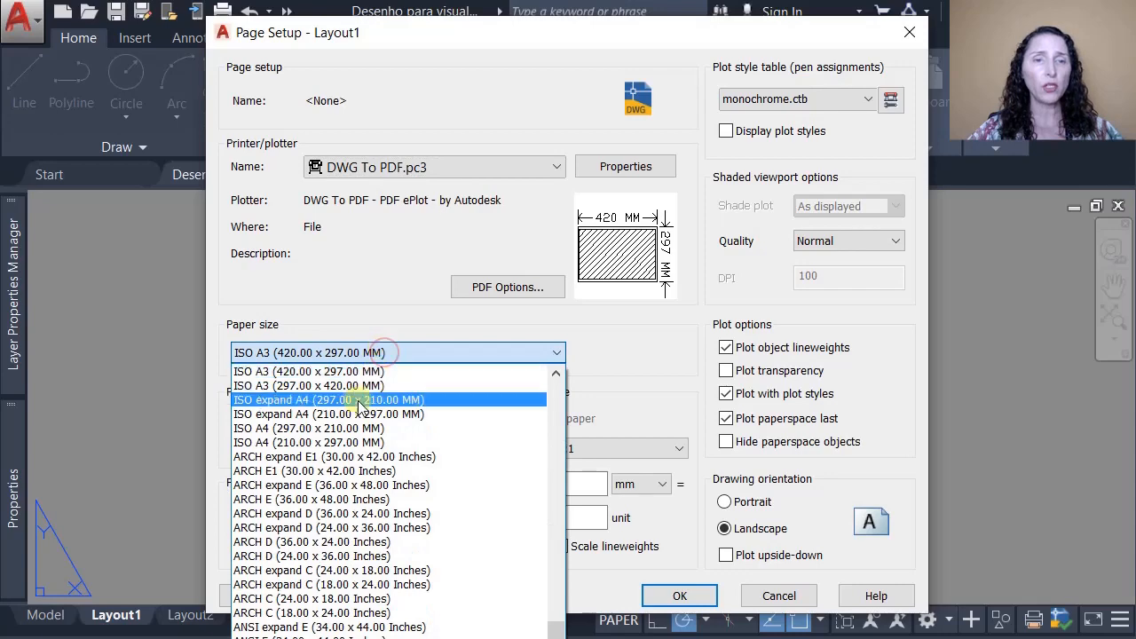
scroll(336, 407, "up", 1)
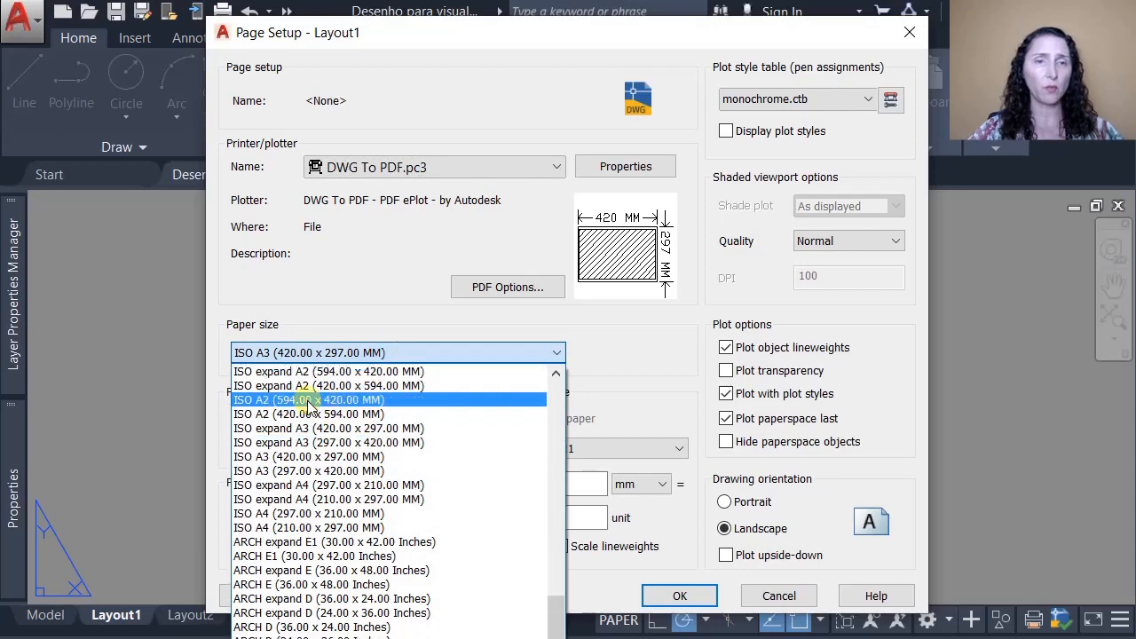
left_click(309, 399)
left_click(680, 595)
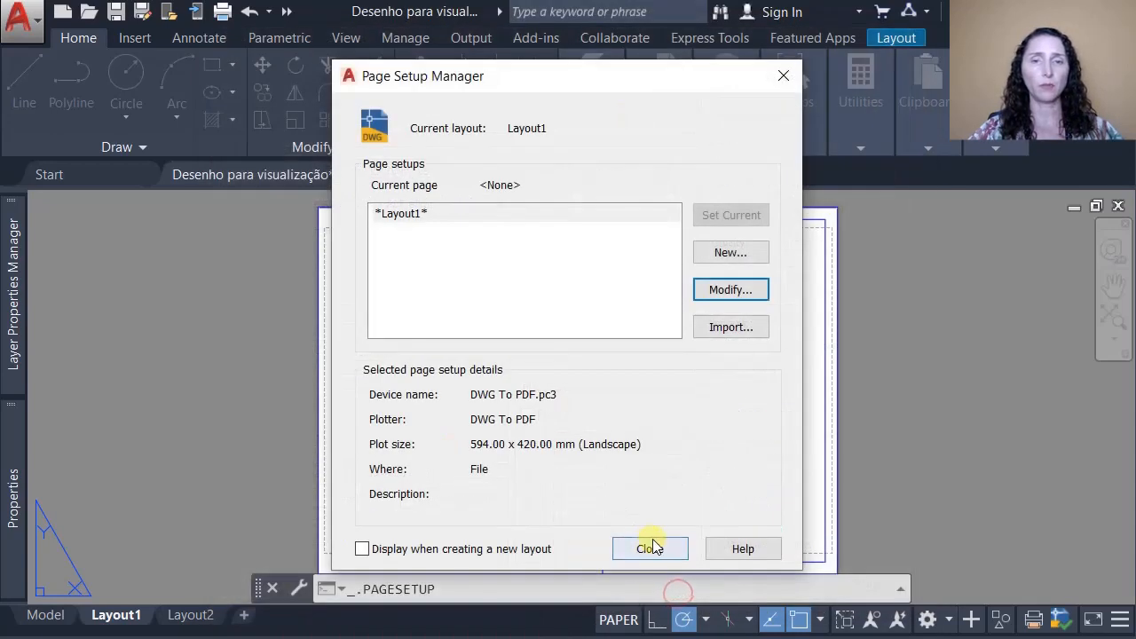
left_click(654, 548)
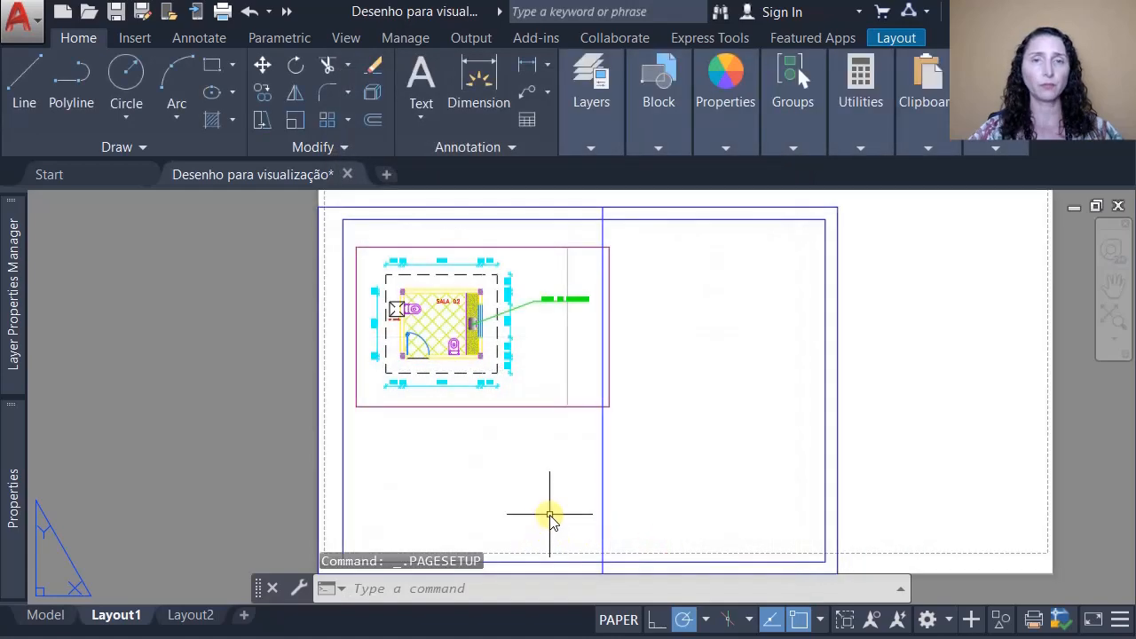
Move the sheet border, margin frame, dividing line and viewport together up and right, fully inside the A2 sheet's printable area.
scroll(689, 467, "down", 5)
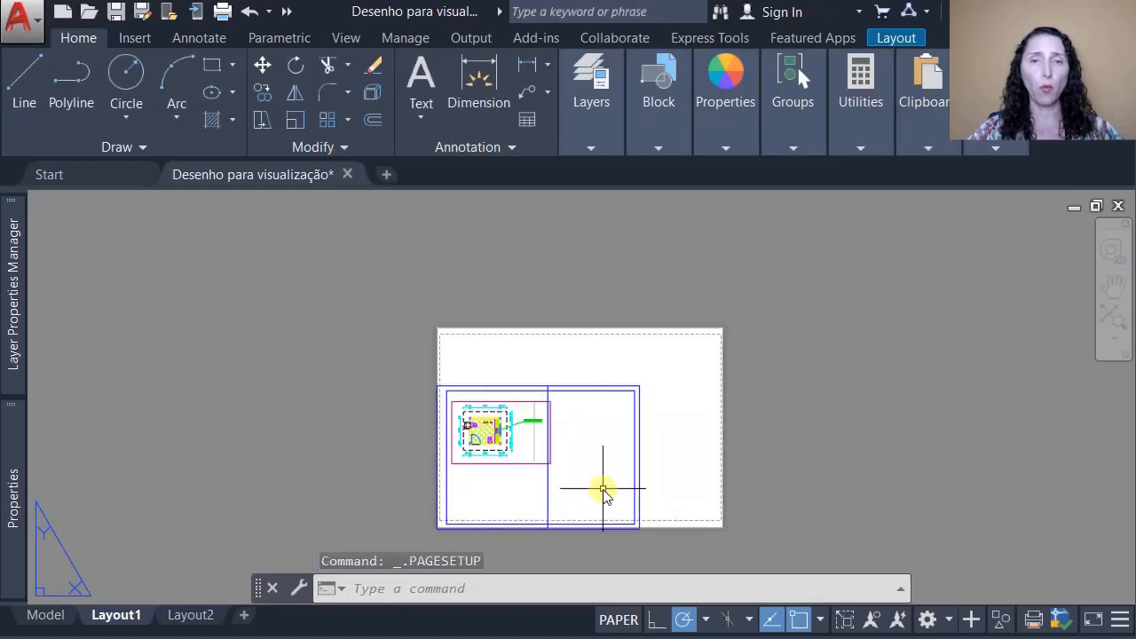
type("M")
key("Return")
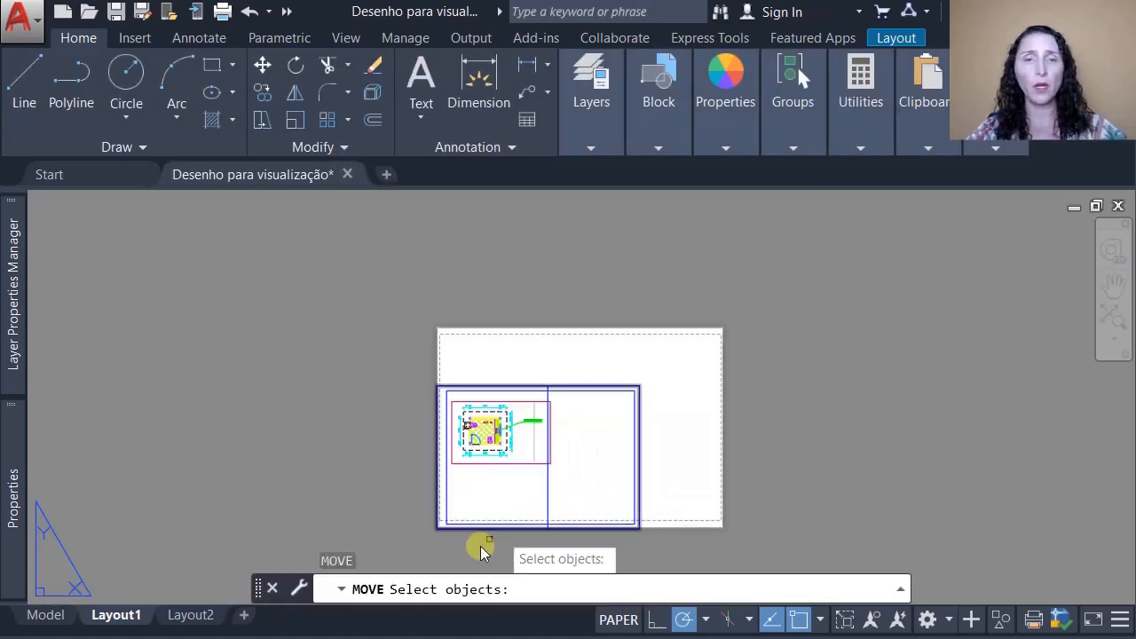
left_click(414, 545)
left_click(654, 410)
key("Return")
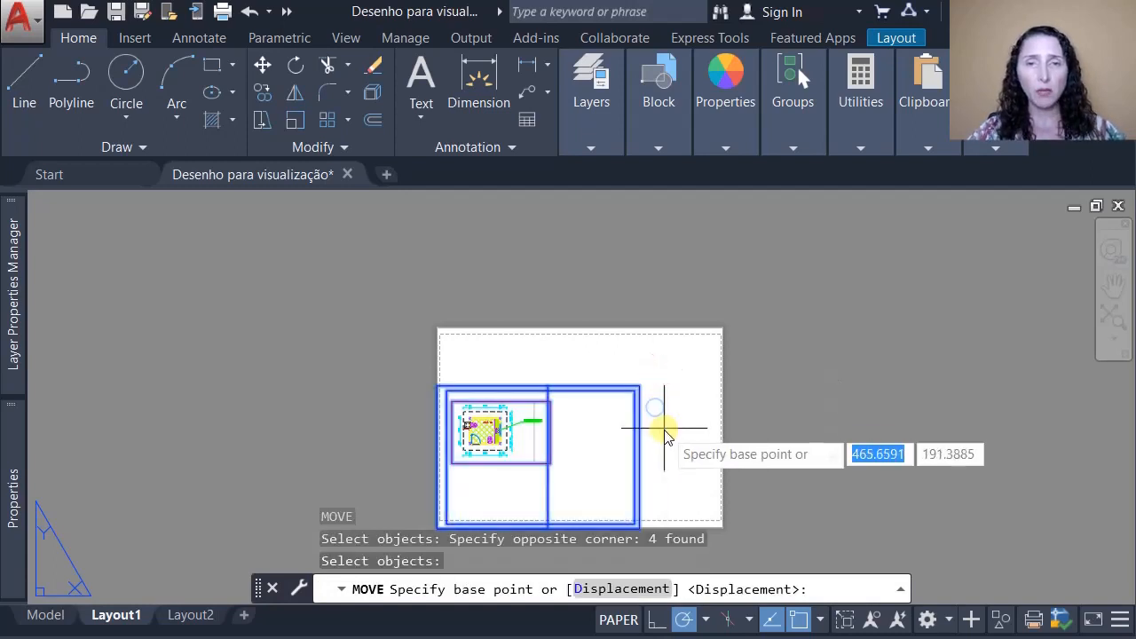
left_click(665, 429)
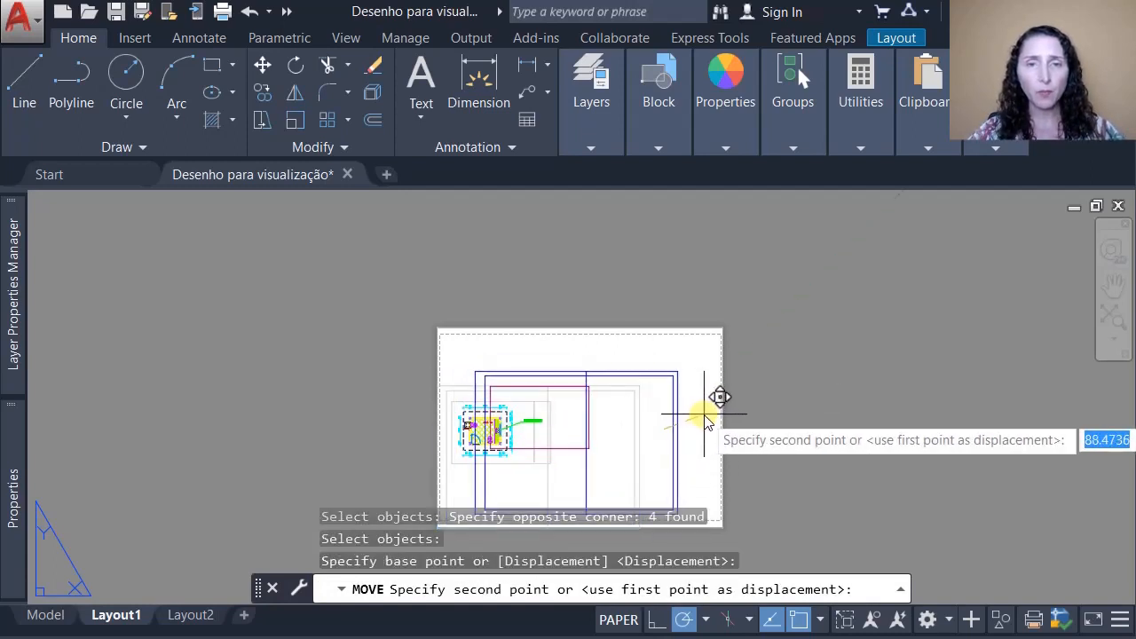
left_click(704, 410)
scroll(617, 495, "up", 2)
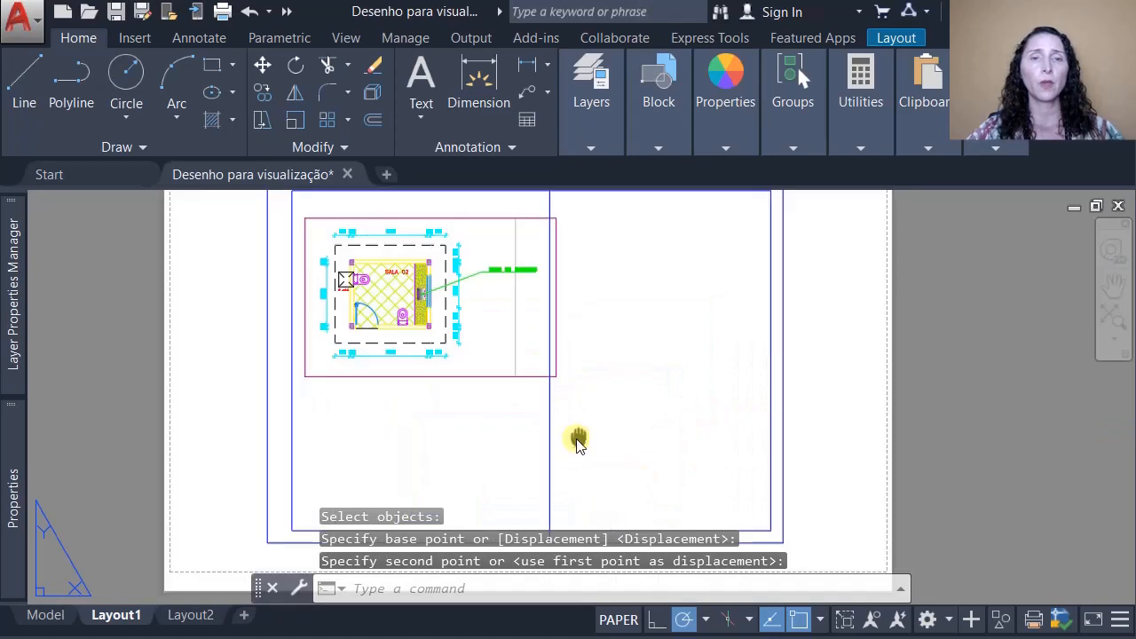
scroll(573, 424, "down", 2)
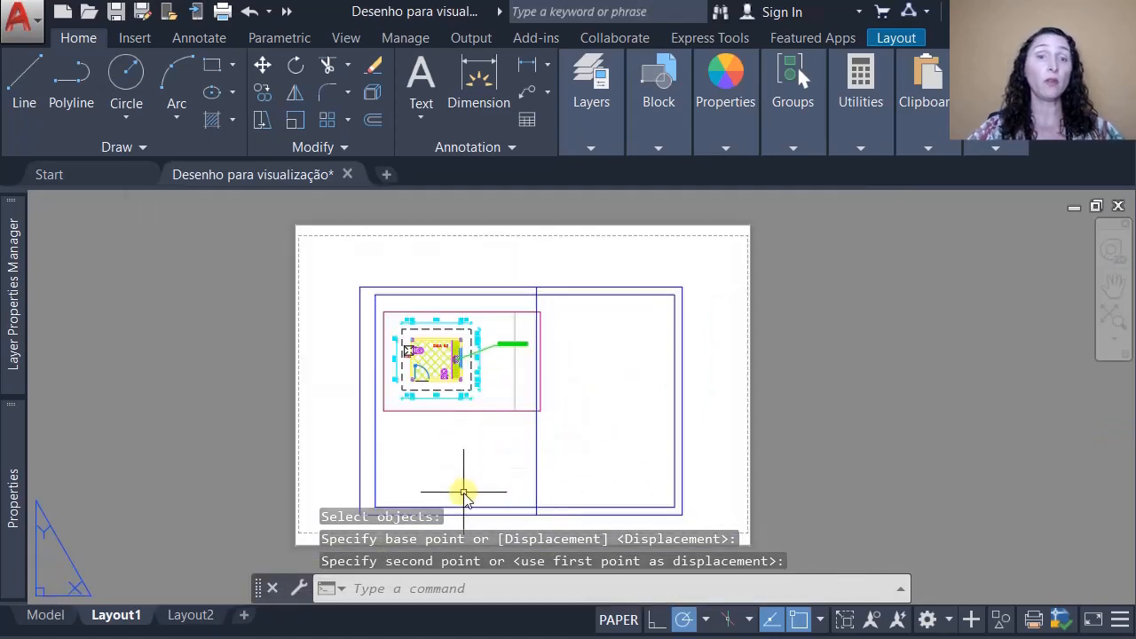
key("Escape")
Preview the Layout1 plot on the A2 sheet, examine the border, margins and bathroom plan up close, and leave without plotting.
key("ctrl+p")
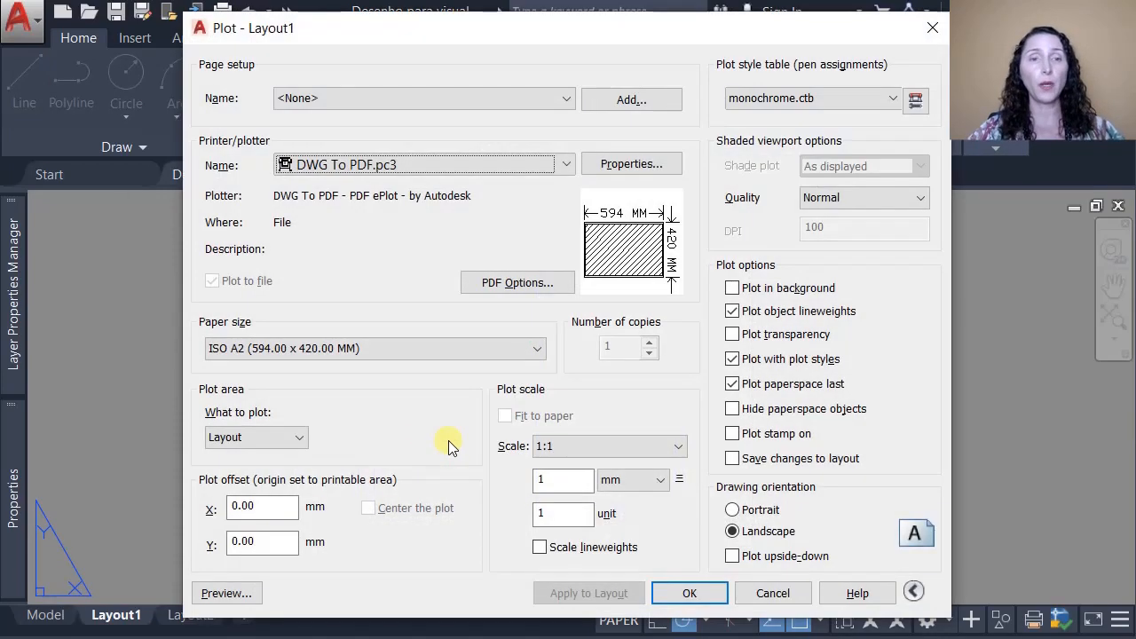
left_click(232, 595)
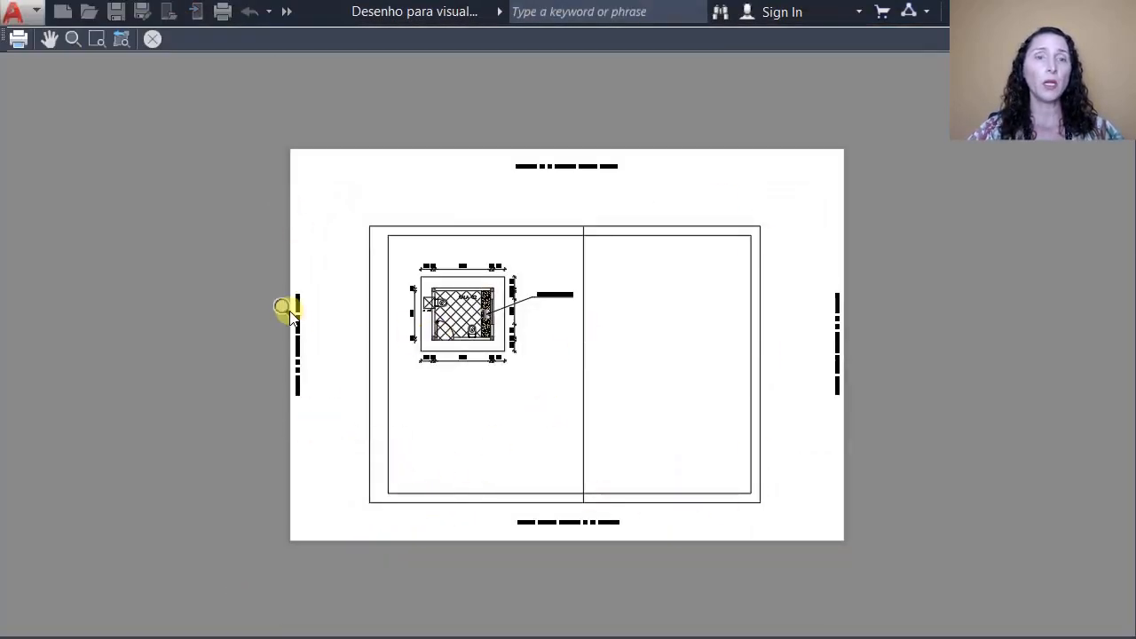
scroll(293, 316, "up", 4)
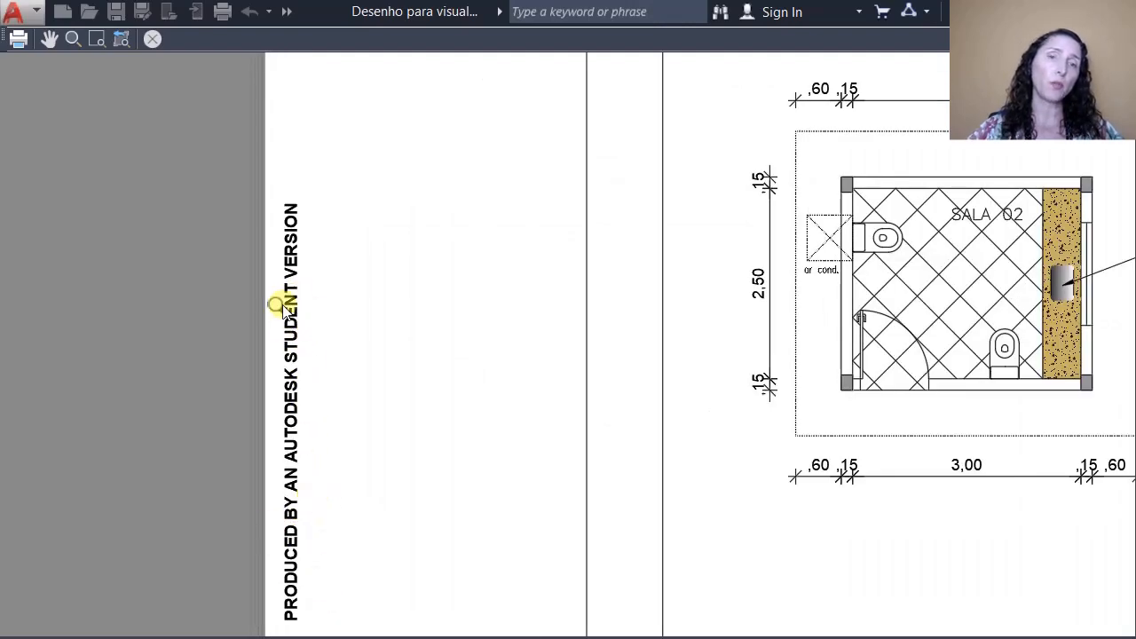
scroll(309, 306, "down", 6)
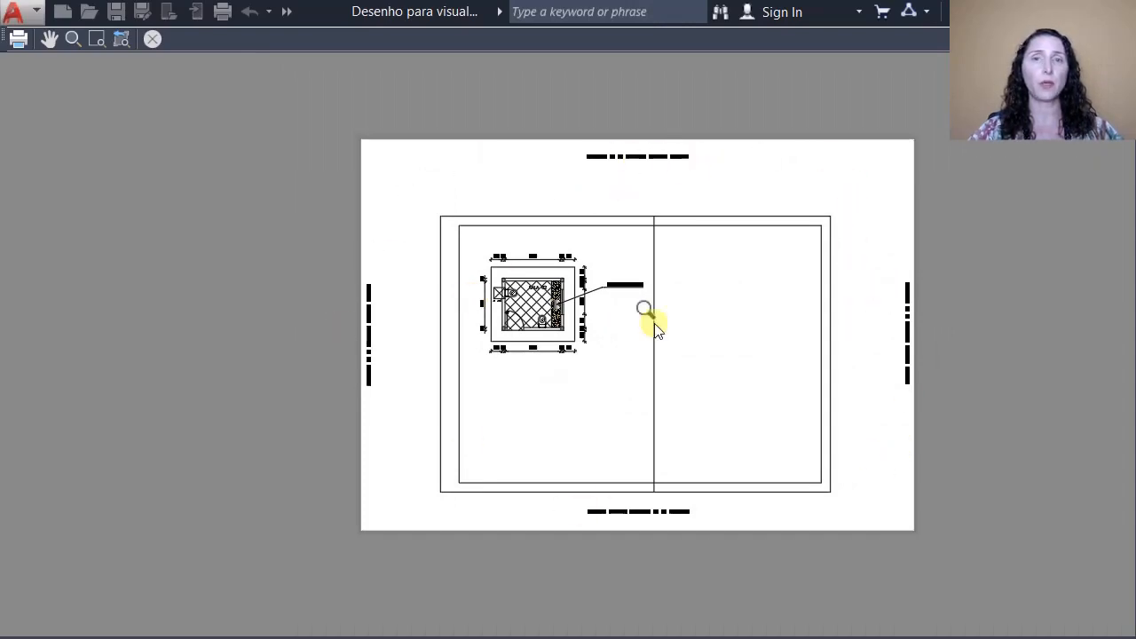
scroll(635, 391, "up", 4)
scroll(627, 383, "down", 2)
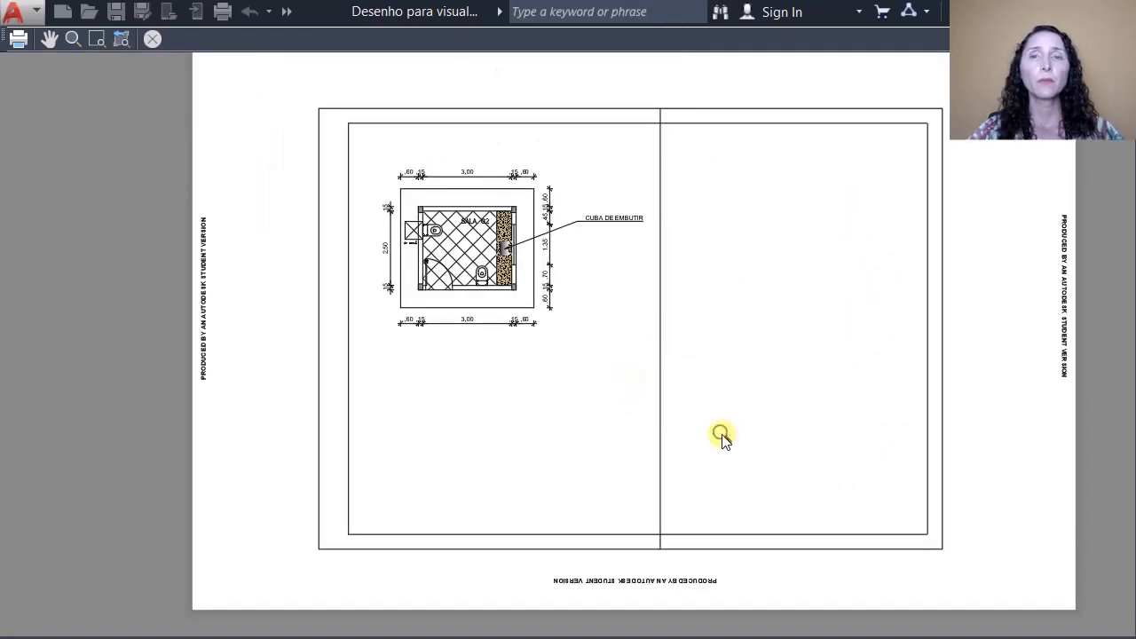
scroll(720, 435, "down", 2)
key("Escape")
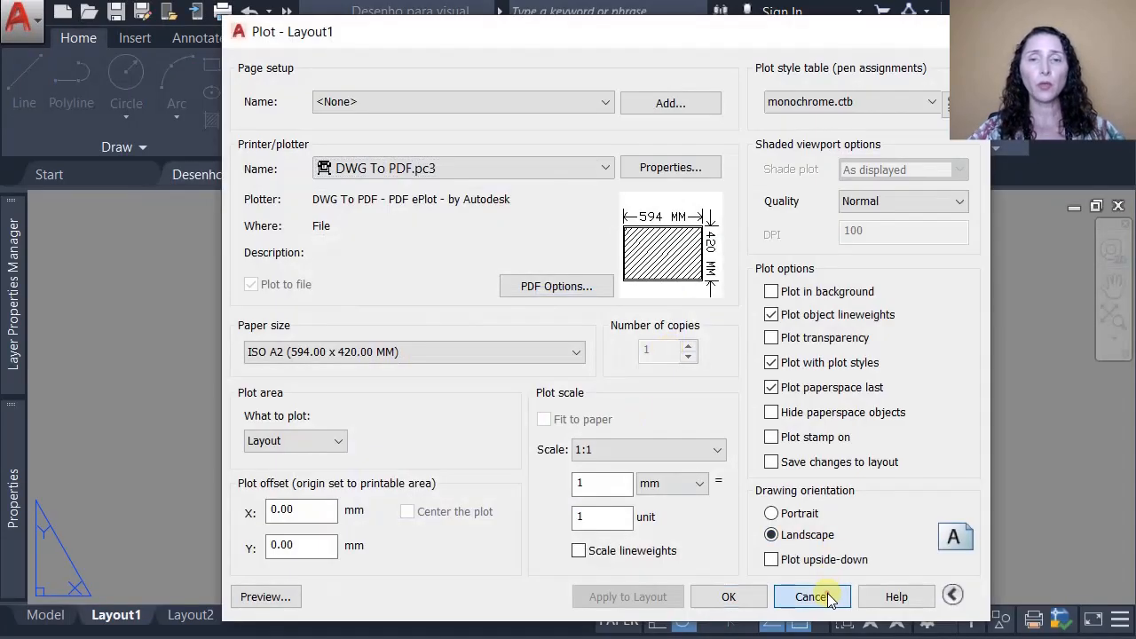
left_click(828, 596)
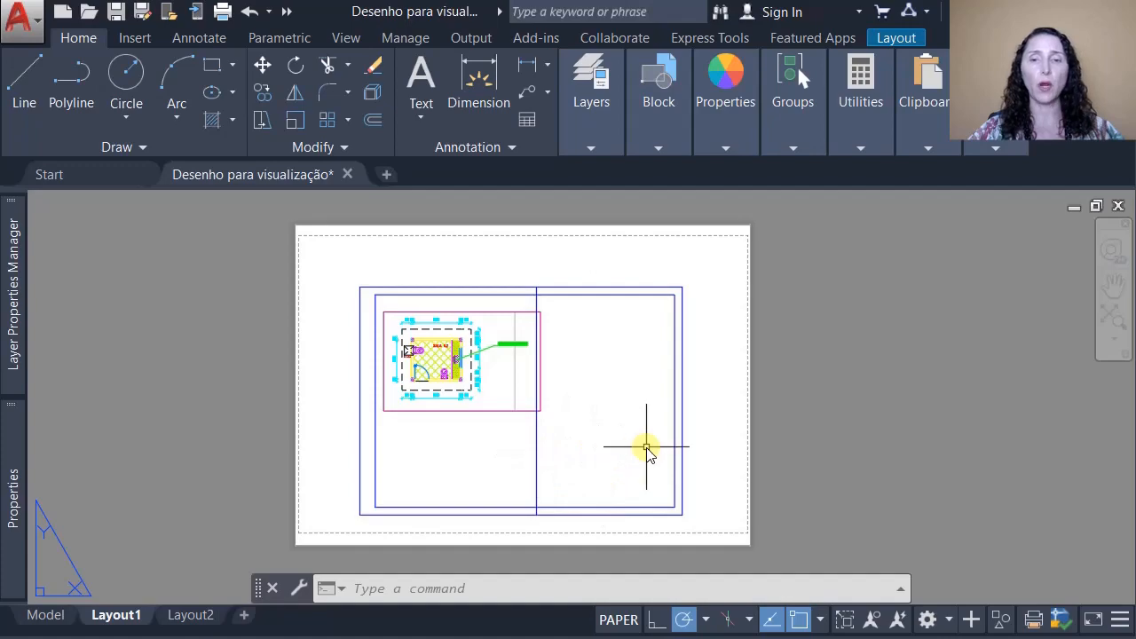
Consult the title-block example in Foxit PDF Reader, return to AutoCAD, and examine the plan's linework in Layout1.
left_click(721, 636)
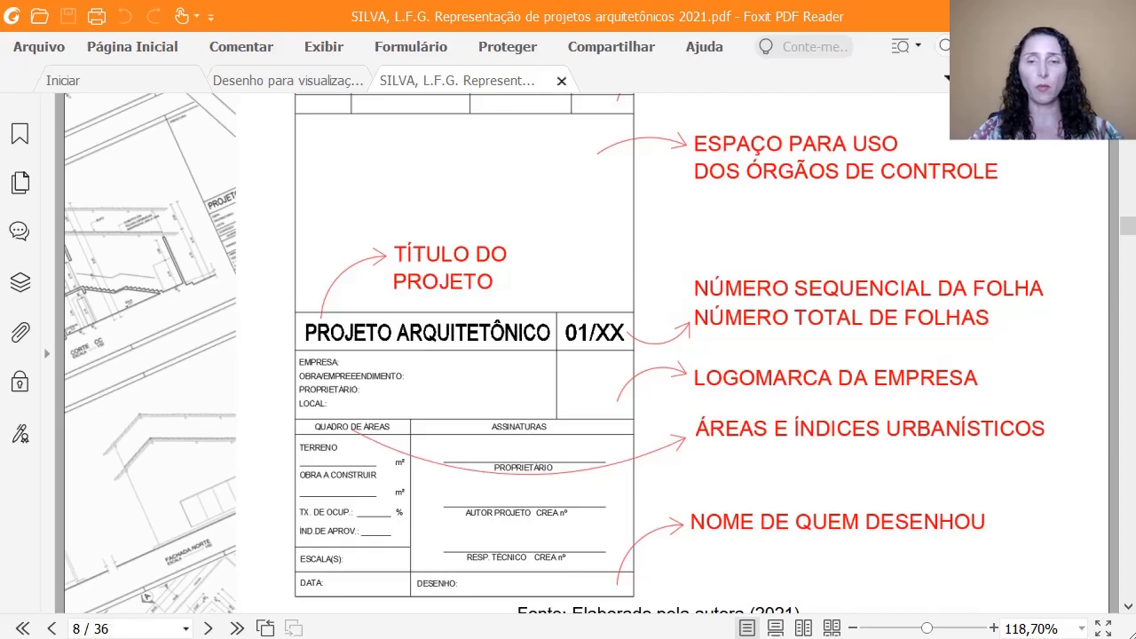
left_click(497, 637)
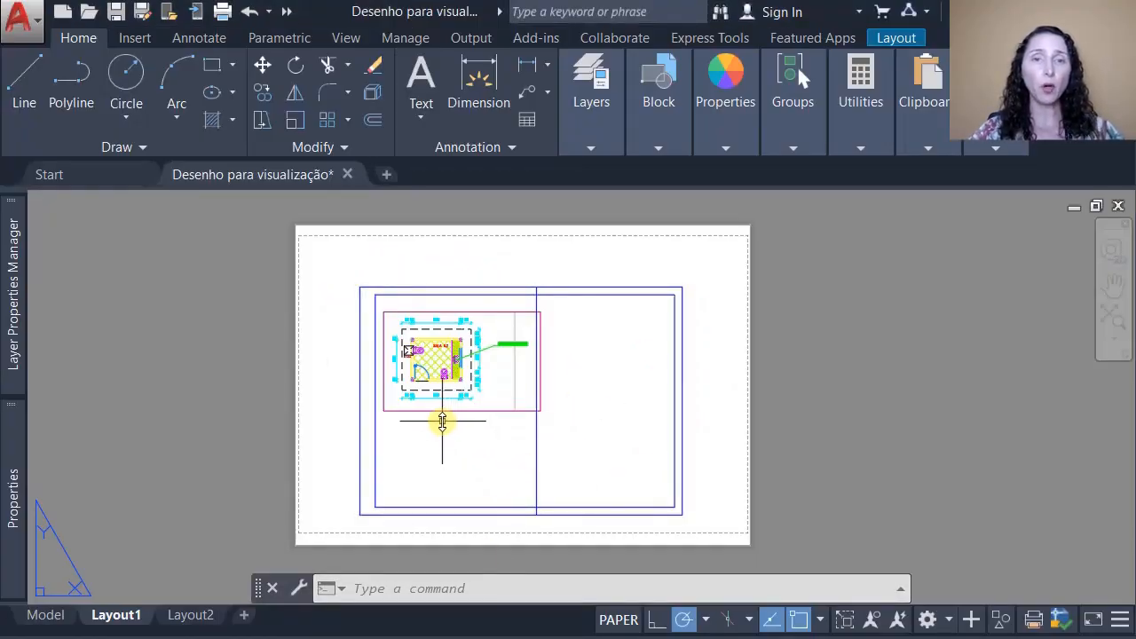
scroll(400, 385, "up", 6)
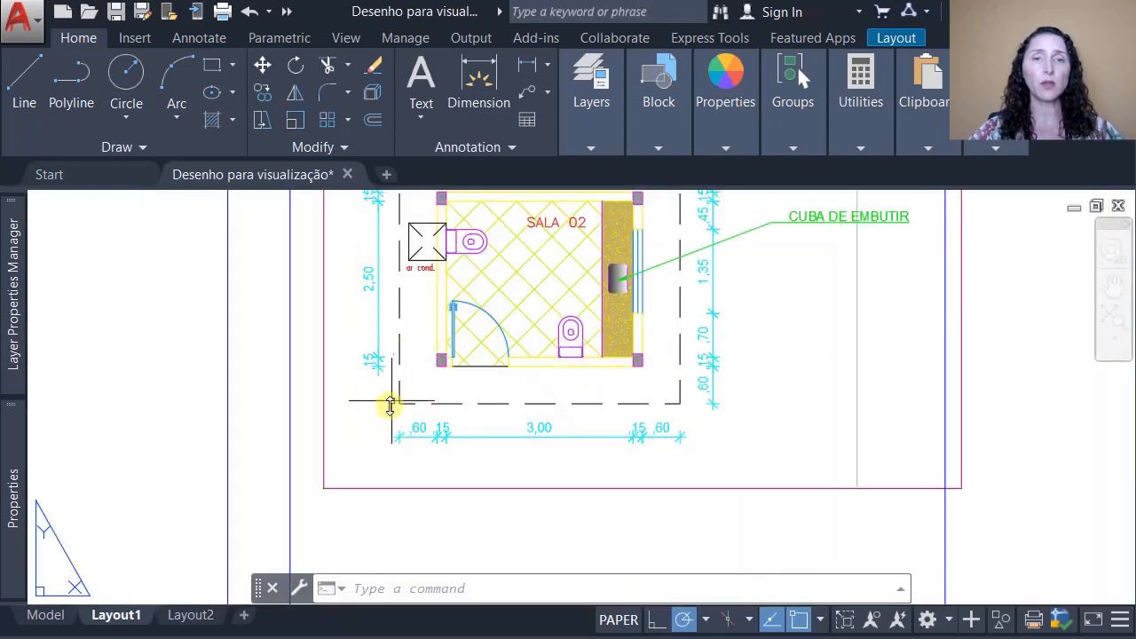
scroll(444, 406, "down", 6)
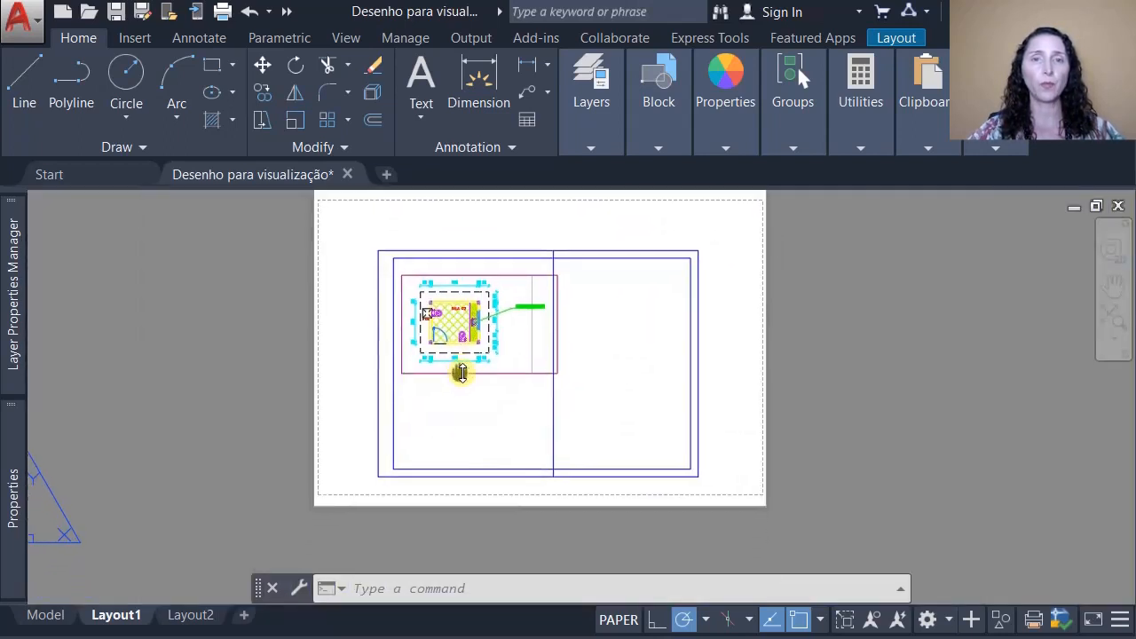
middle_click_drag(461, 372, 482, 408)
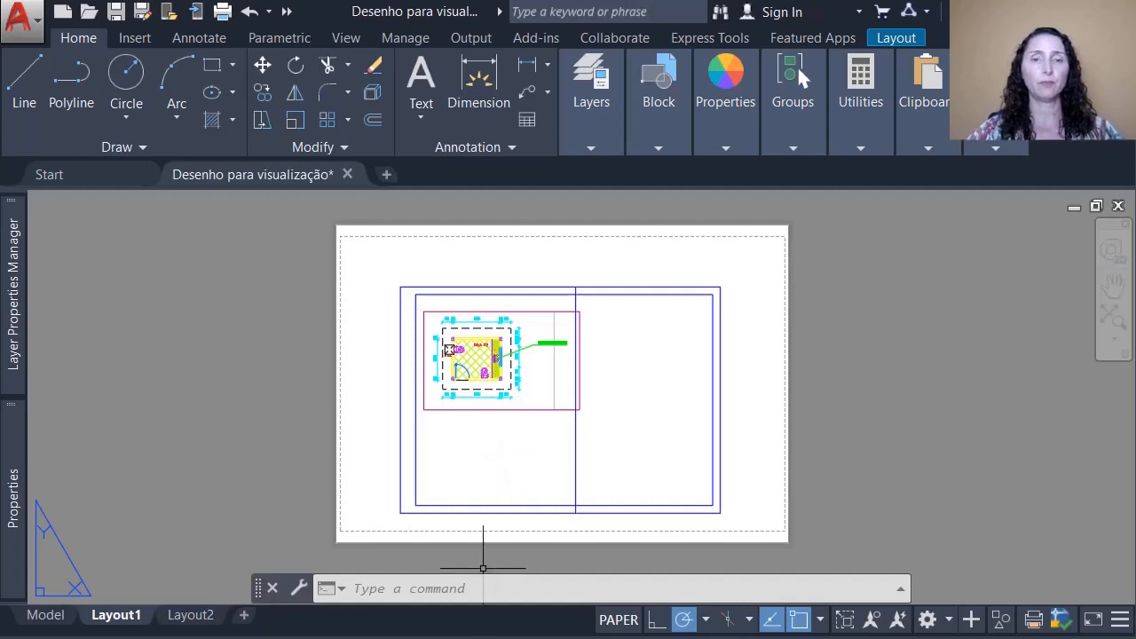
left_click(742, 433)
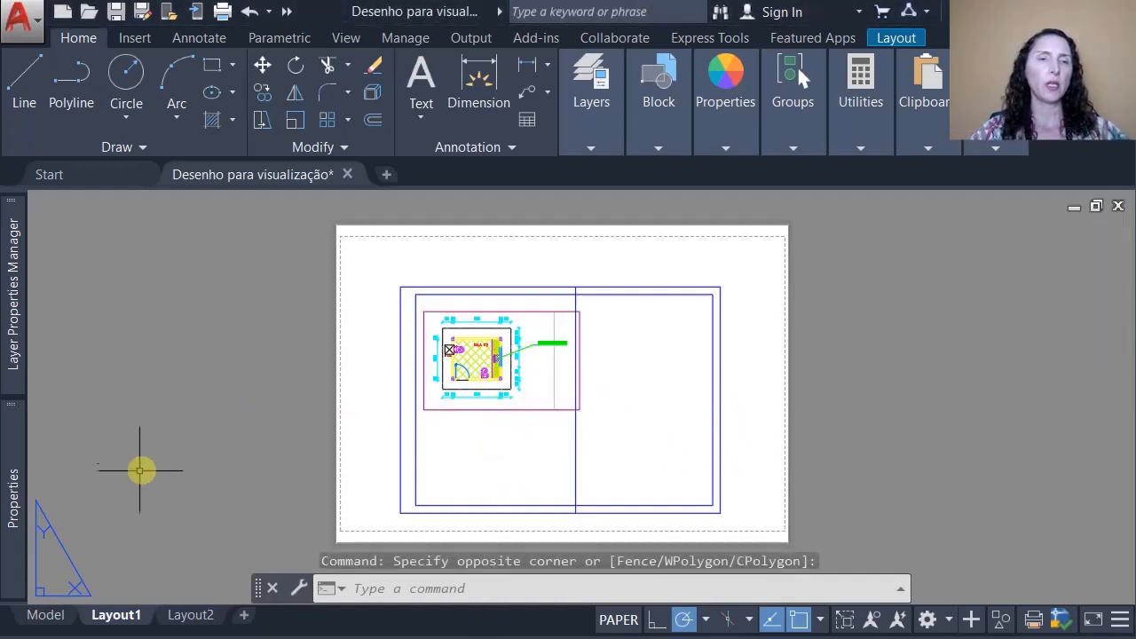
Enter model space through the viewport and select the right side of the outline around the bathroom to check its properties.
mouse_move(14, 484)
scroll(150, 448, "down", 3)
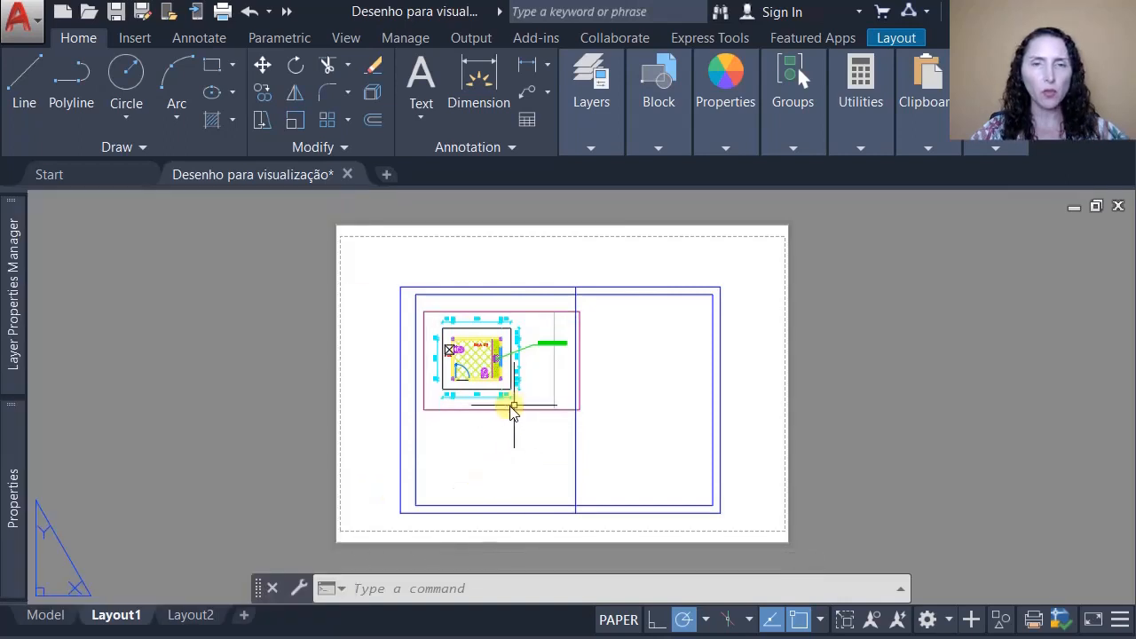
double_click(509, 382)
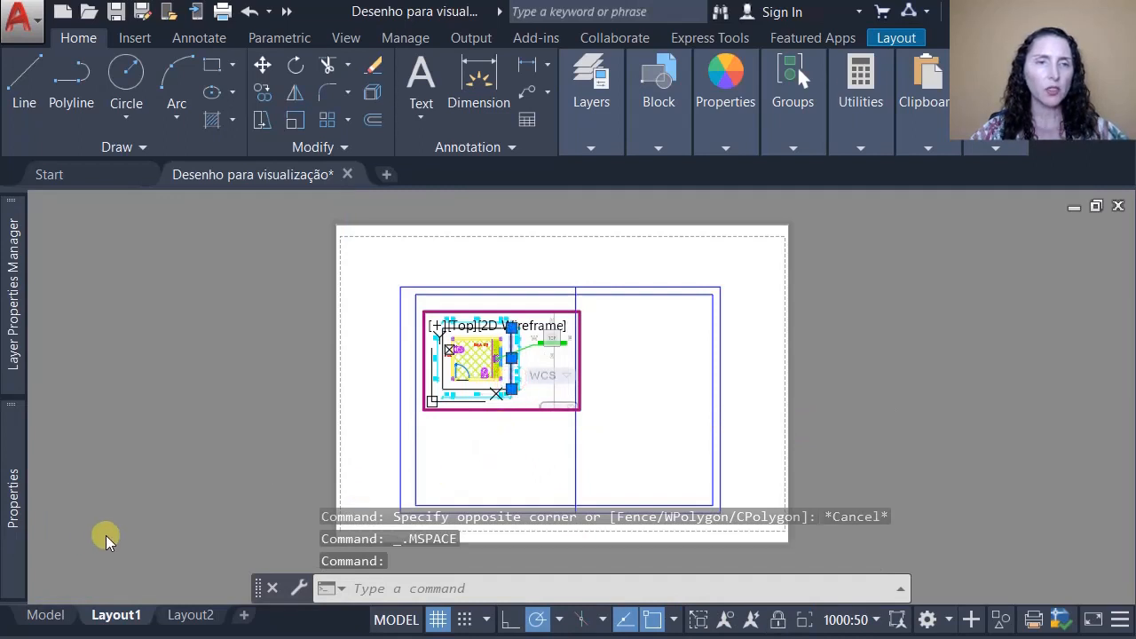
mouse_move(7, 519)
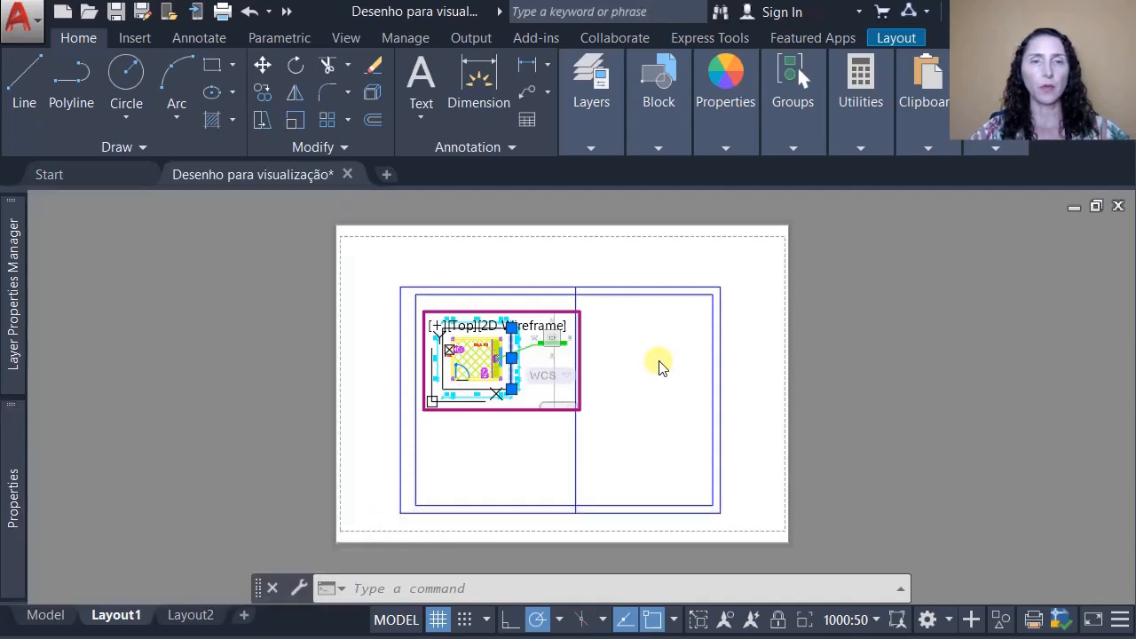
Zoom in on the plan inside the active viewport, clear the selection, and return to paper space.
double_click(497, 386)
scroll(493, 384, "up", 5)
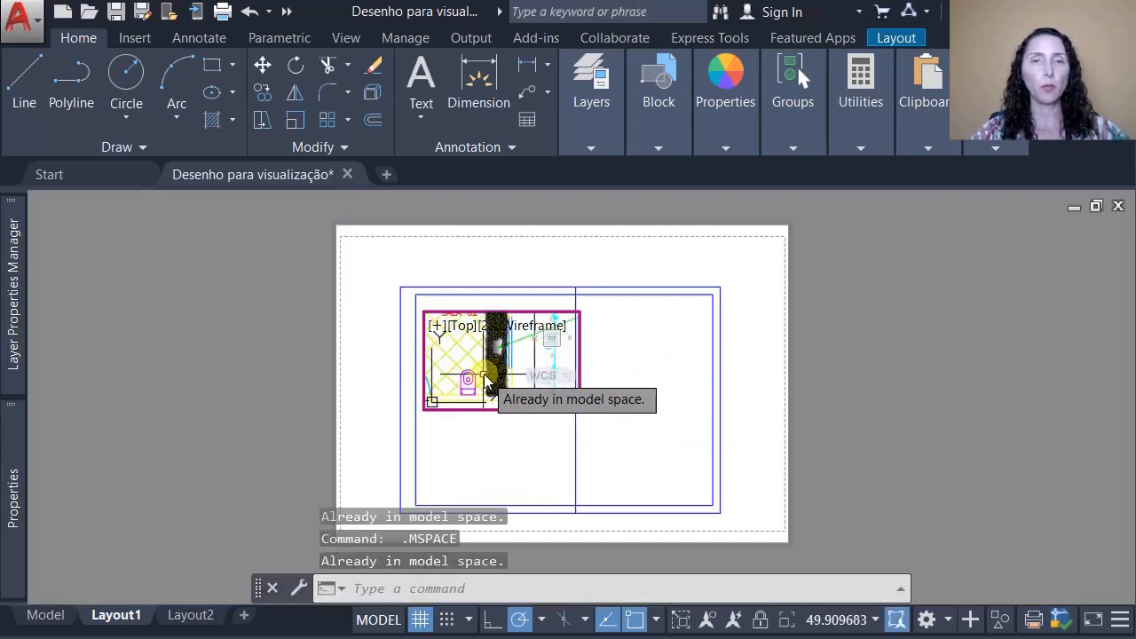
key("Escape")
key("Escape")
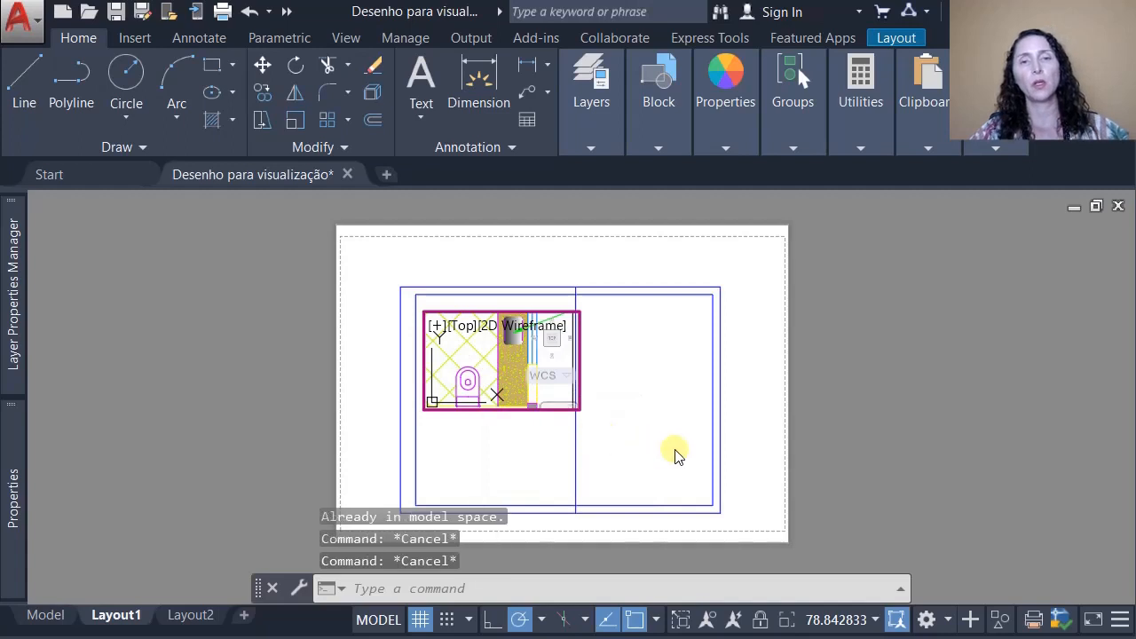
left_click(379, 621)
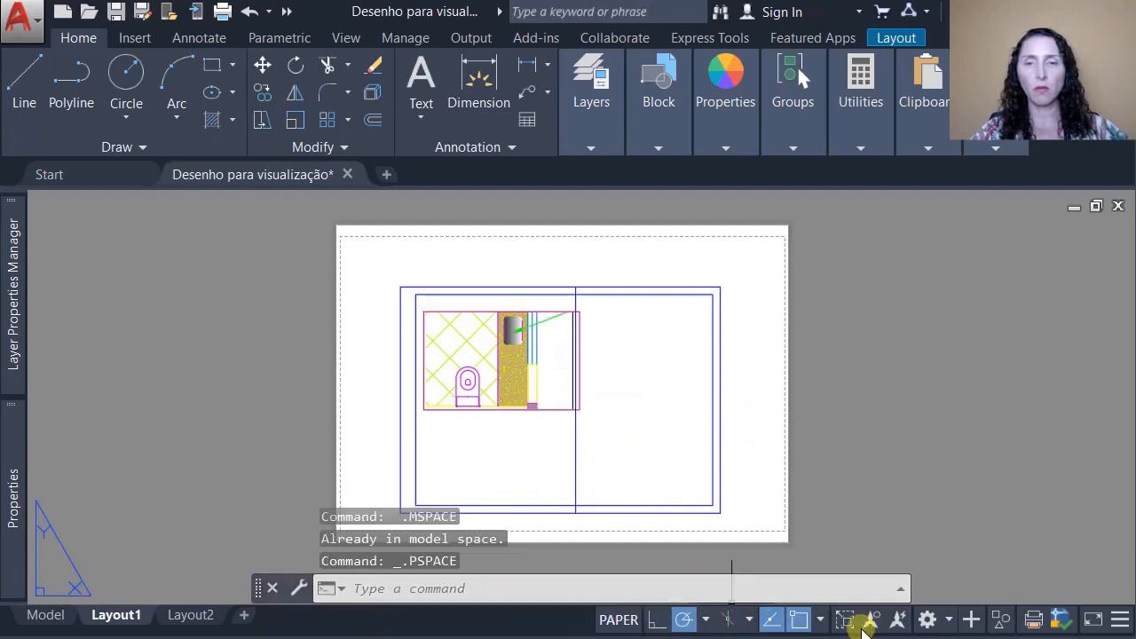
Select the viewport with the bathroom plan and restore its scale to 1000:50.
left_click(551, 410)
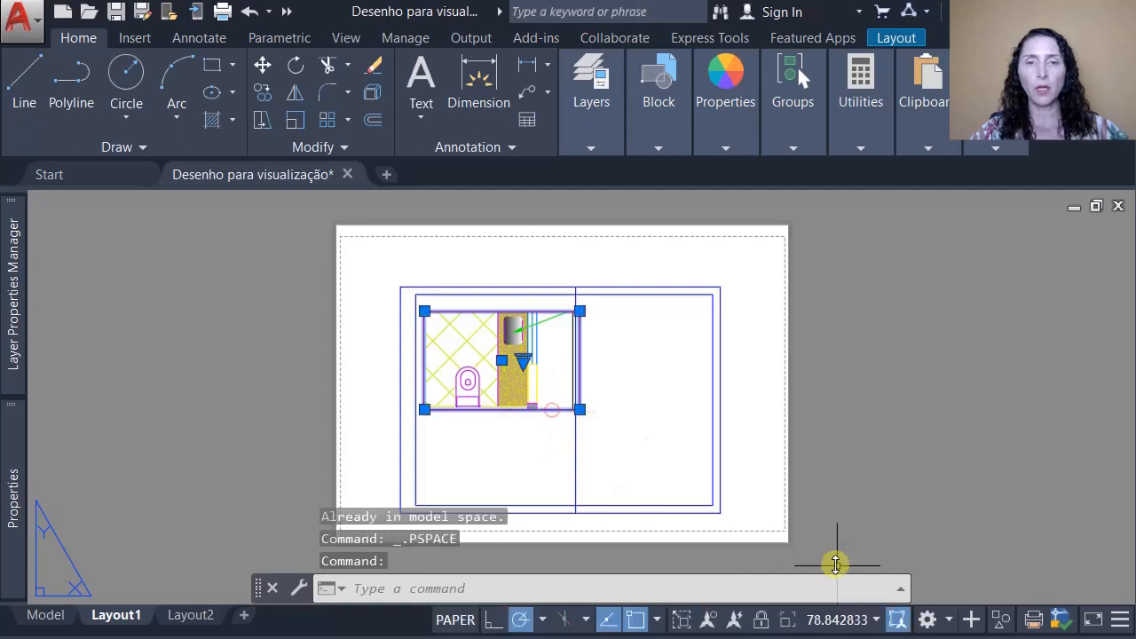
left_click(874, 619)
left_click(815, 79)
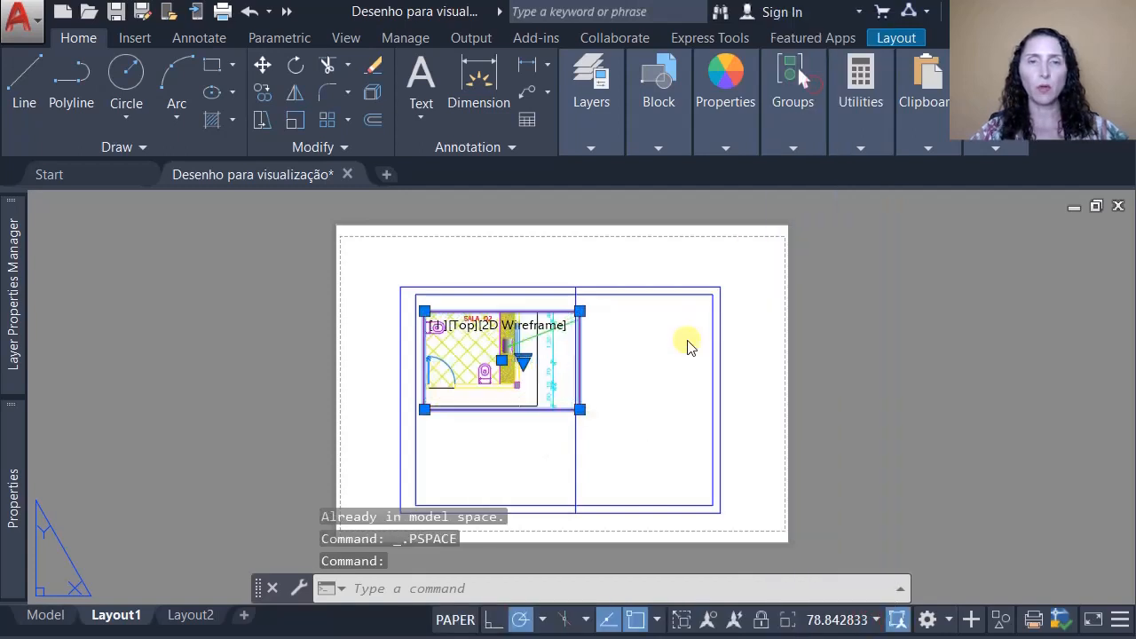
scroll(523, 332, "up", 2)
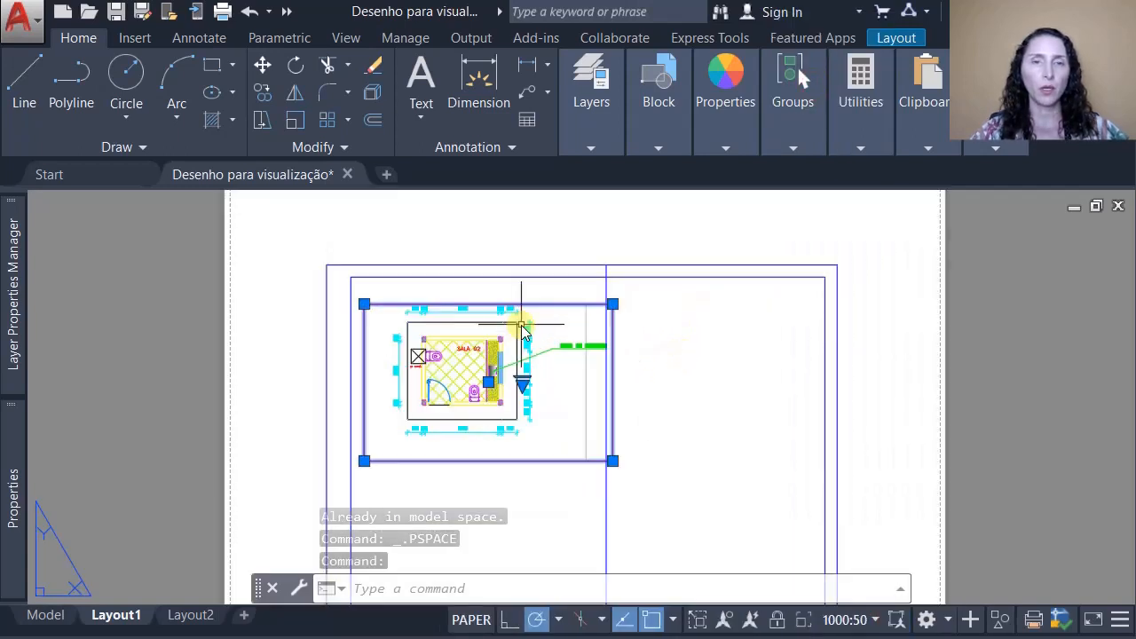
Stretch the viewport's upper-right corner slightly outward, move the viewport slightly down and left, and leave it deselected.
left_click(613, 304)
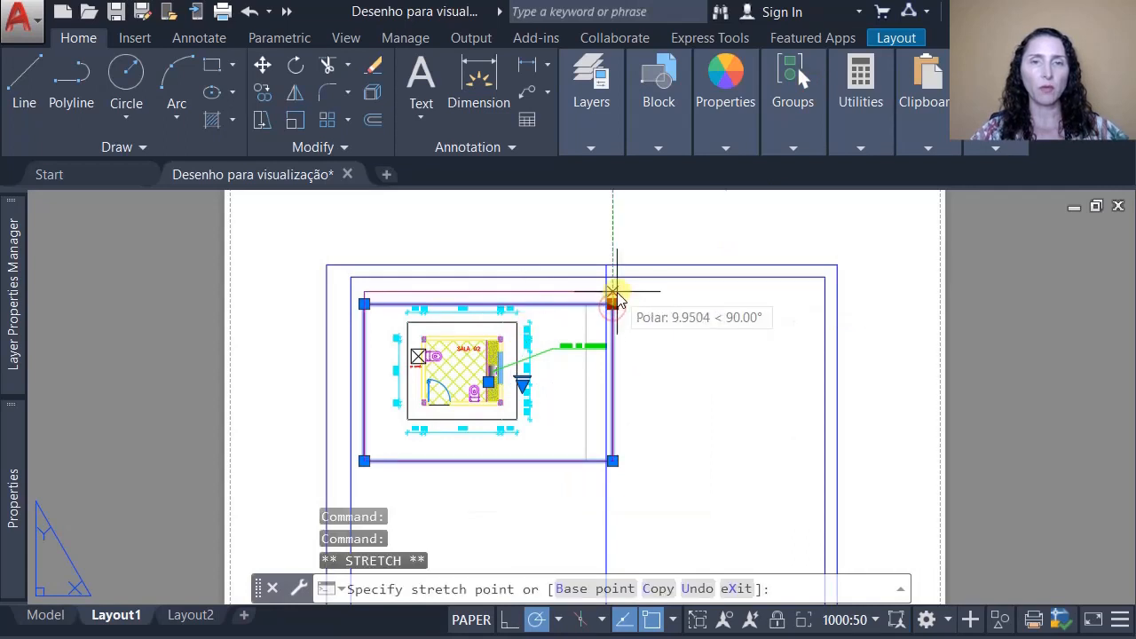
left_click(623, 294)
type("M")
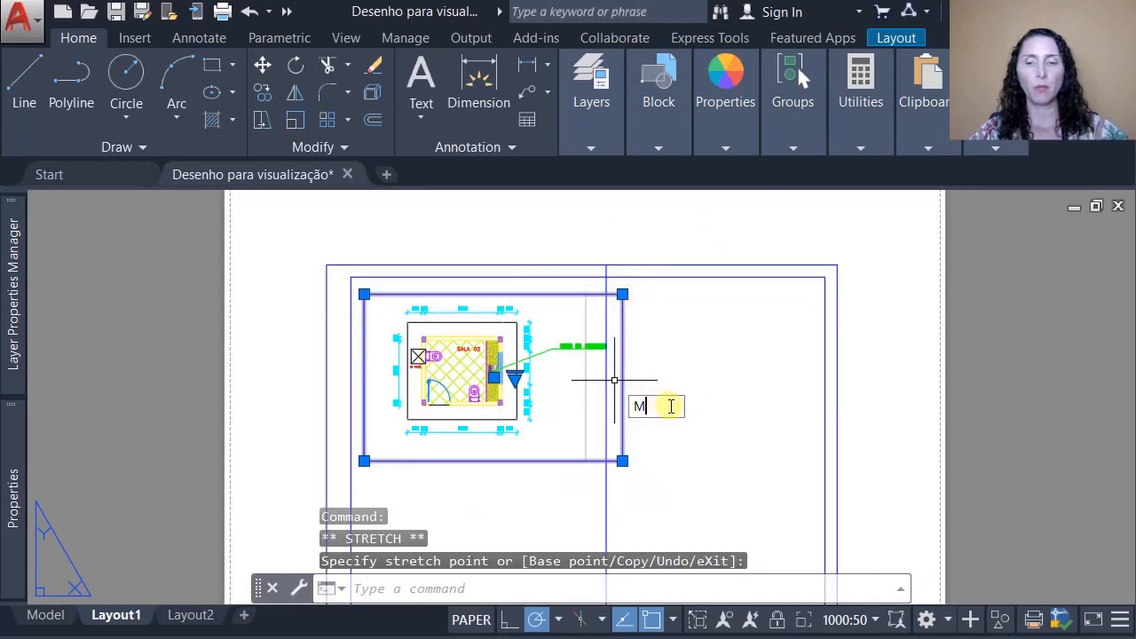
key("Return")
left_click(726, 346)
left_click(720, 352)
key("Escape")
key("Escape")
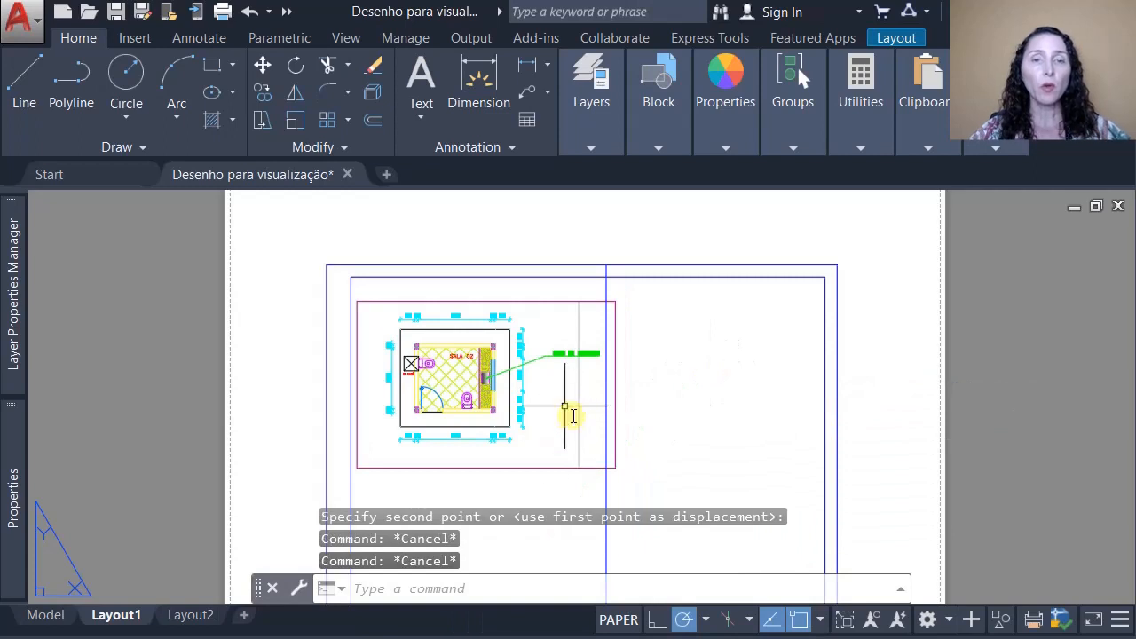
Reactivate the viewport, pick the right edge of the outline around the plan for inspection, deselect it, and return to paper space.
double_click(533, 423)
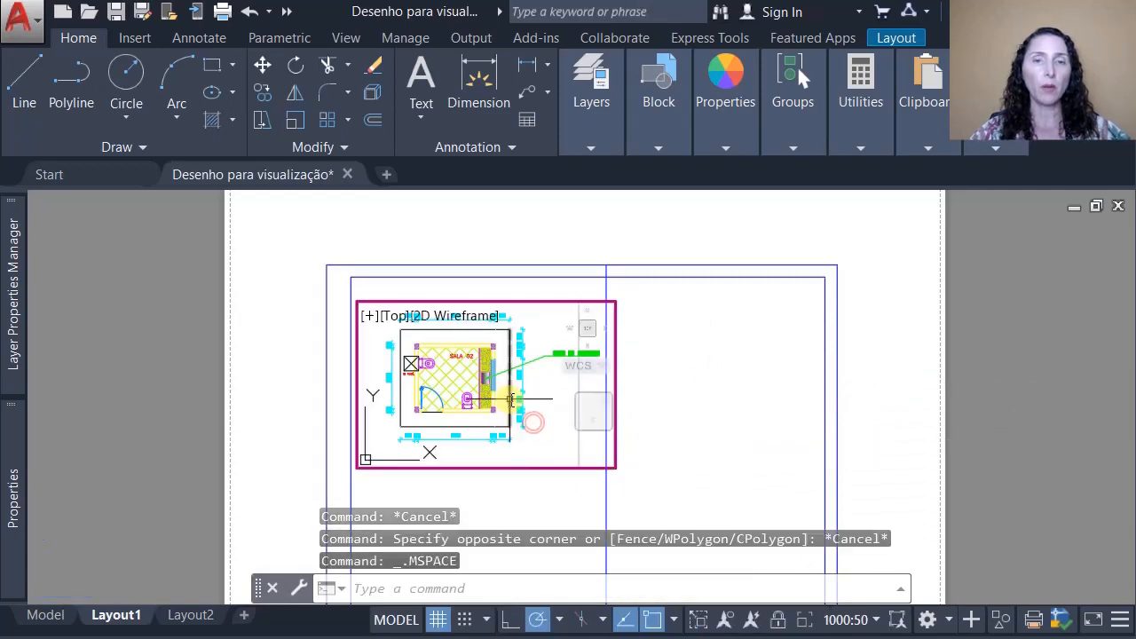
left_click(511, 395)
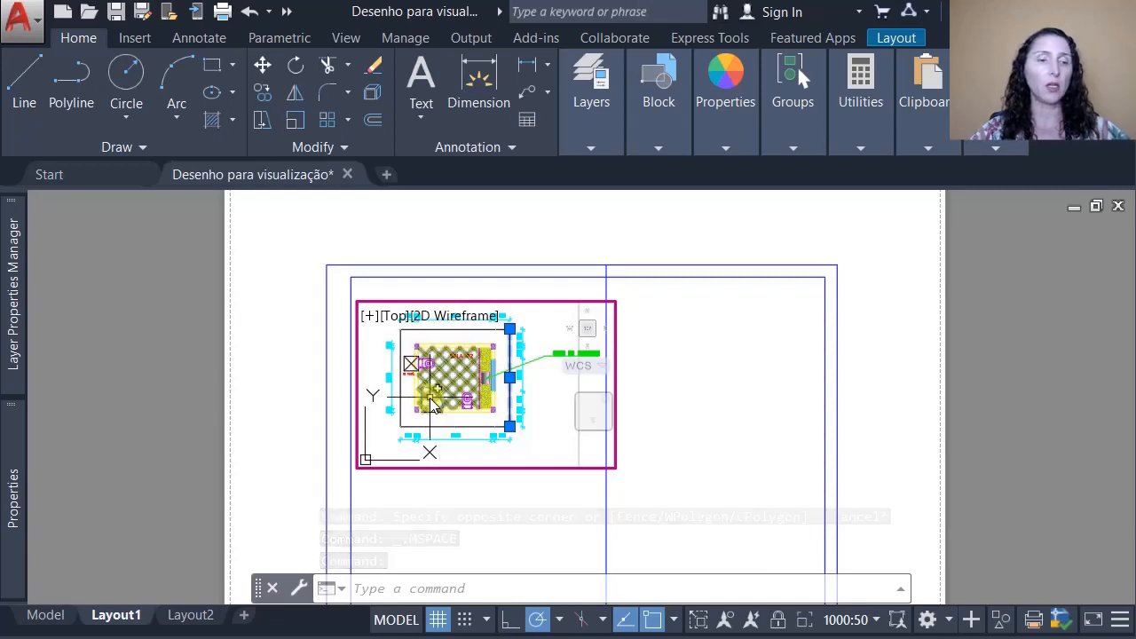
key("Escape")
key("Escape")
key("Escape")
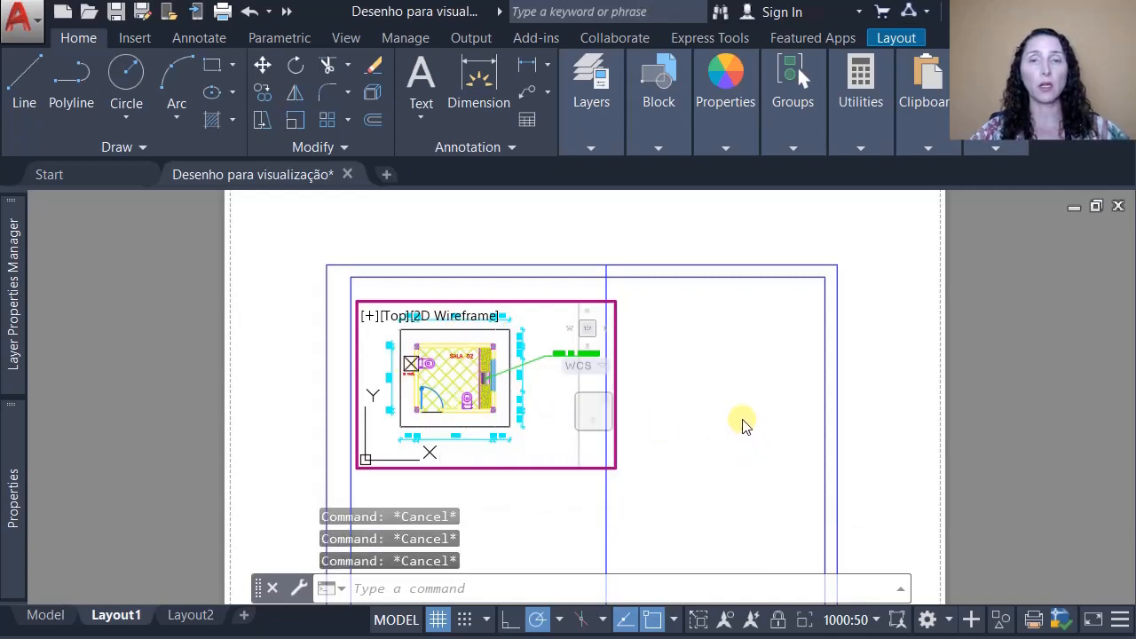
double_click(743, 421)
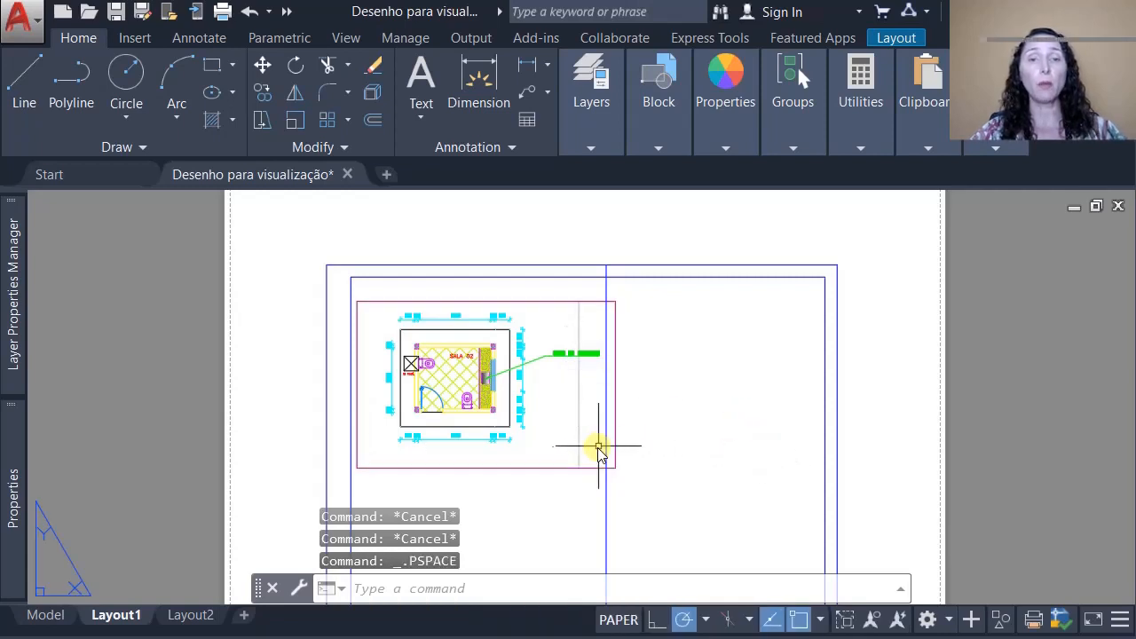
Set the global linetype scale factor (LTSCALE) to 10.
left_click(578, 468)
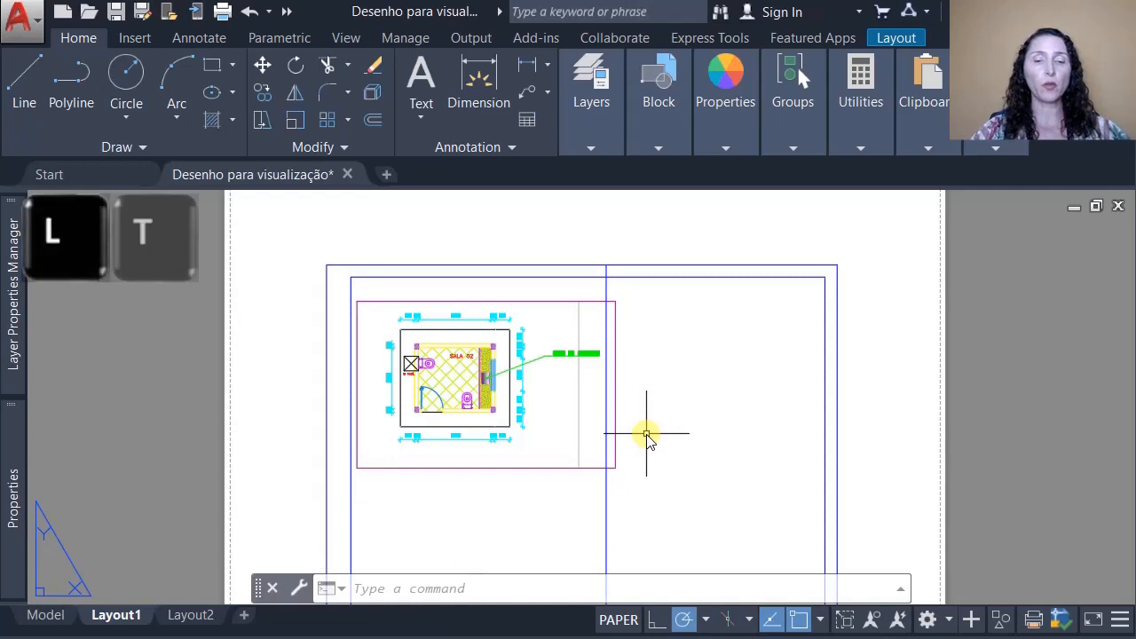
type("lts")
key("Return")
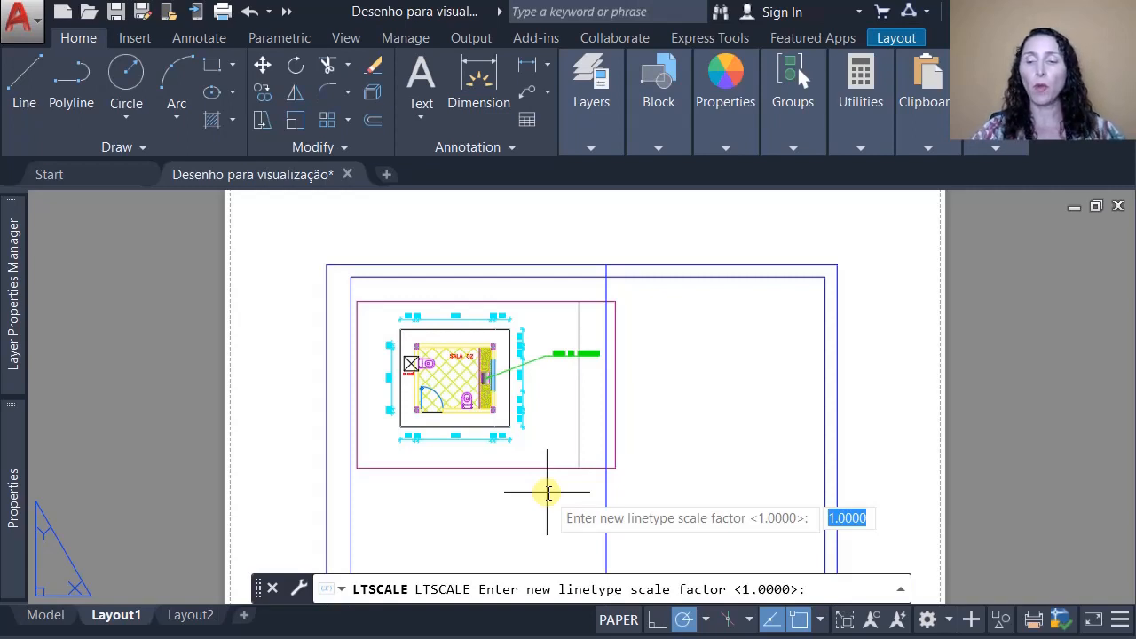
key("Return")
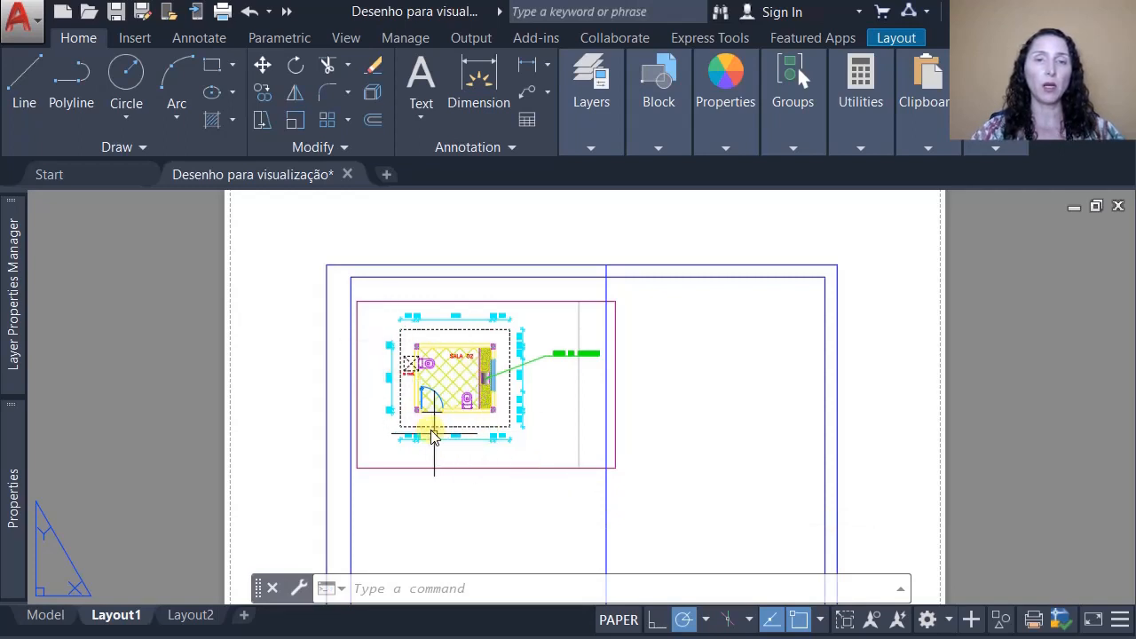
Set the global linetype scale factor (LTSCALE) to 20 and check the dashed lines across the sheet.
key("Return")
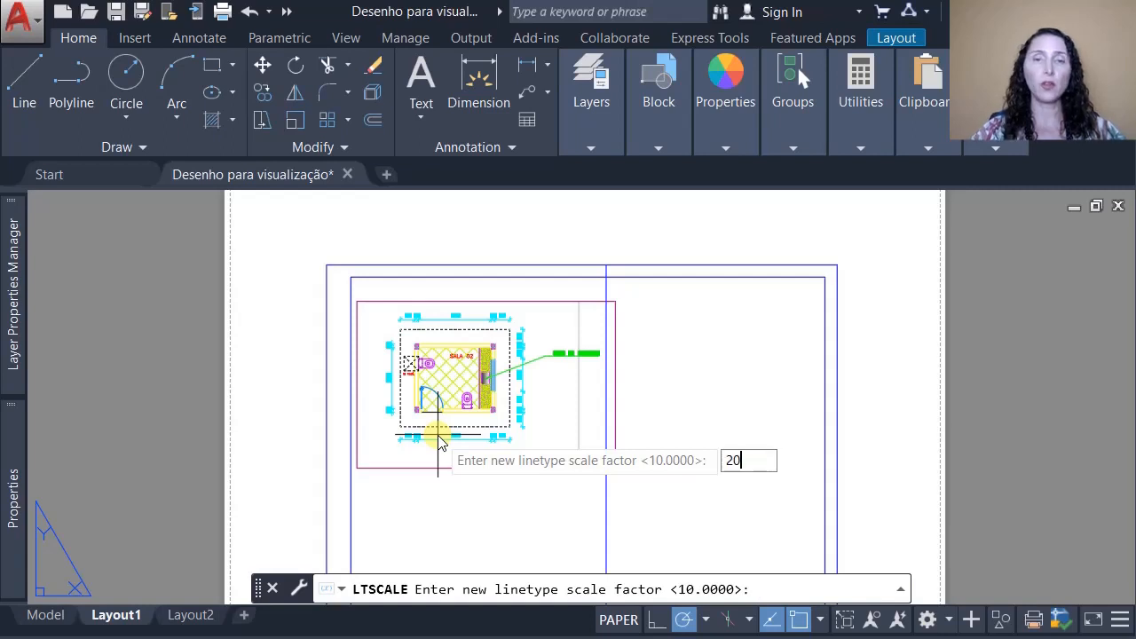
key("Return")
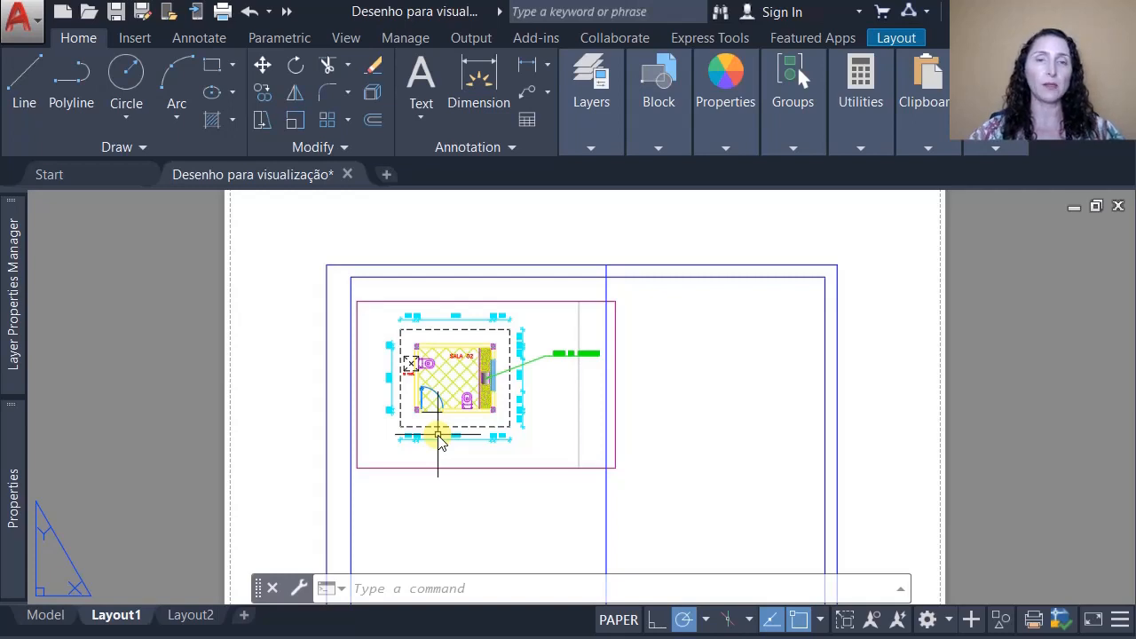
scroll(441, 443, "down", 5)
scroll(471, 505, "up", 3)
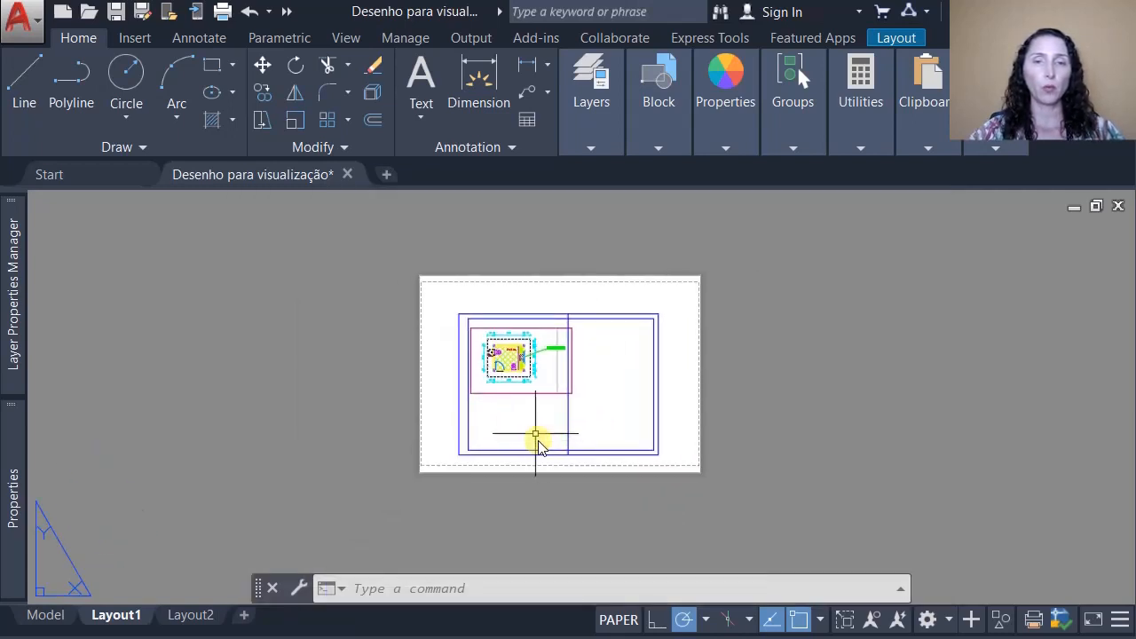
Preview the plot of Layout1 and inspect the bathroom plan's dashed lines up close and the sheet as a whole.
key("ctrl+p")
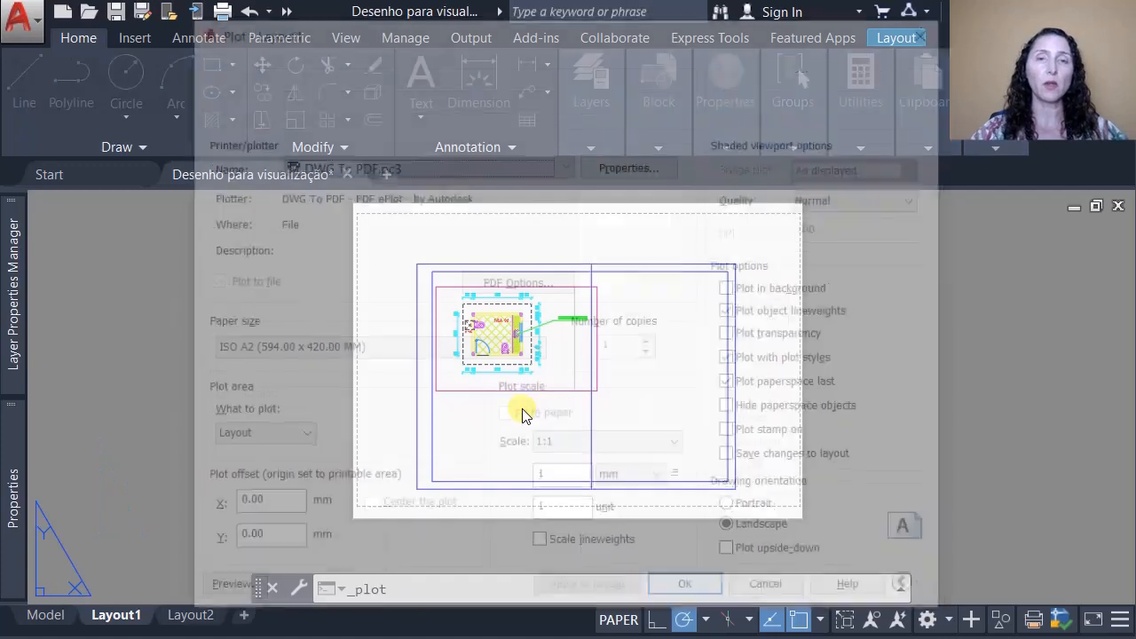
left_click(226, 593)
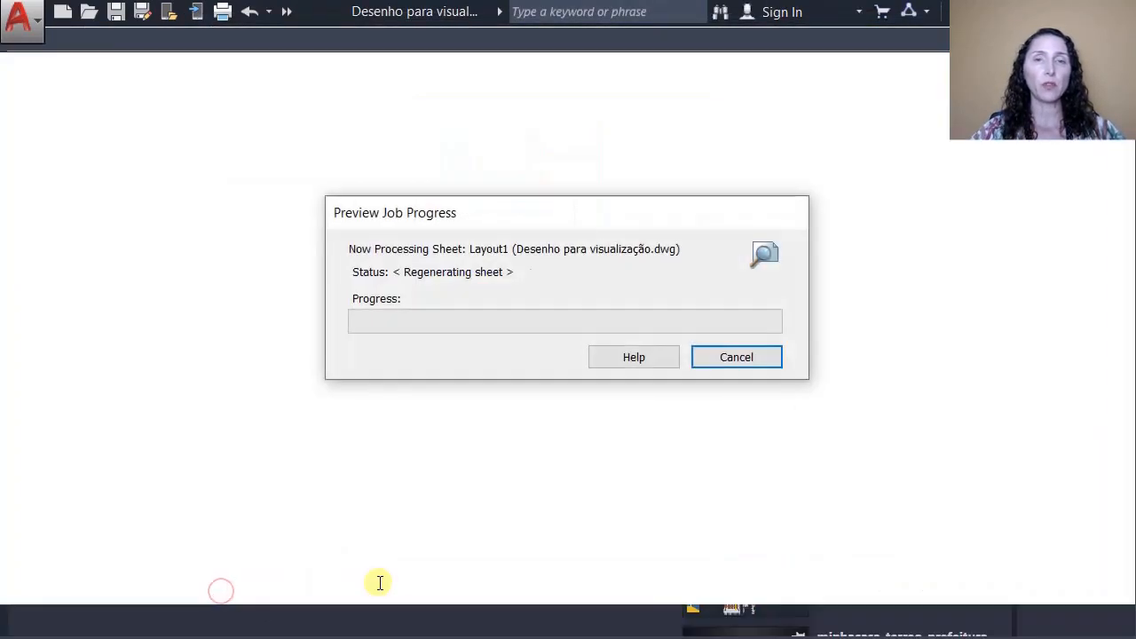
scroll(468, 317, "up", 5)
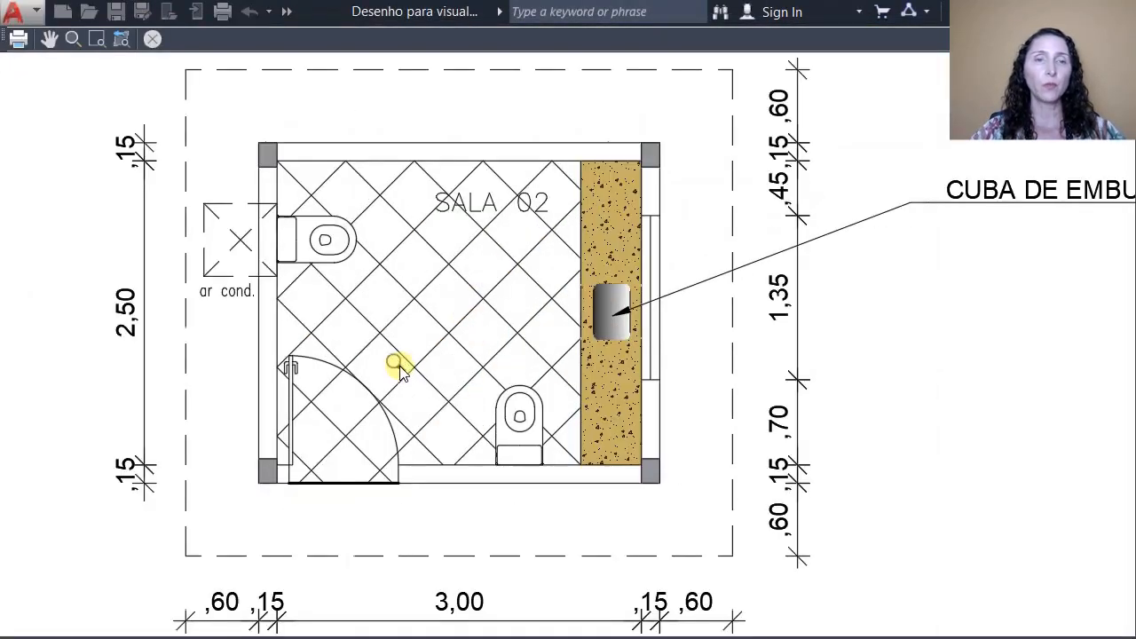
scroll(398, 363, "down", 1)
scroll(577, 427, "down", 4)
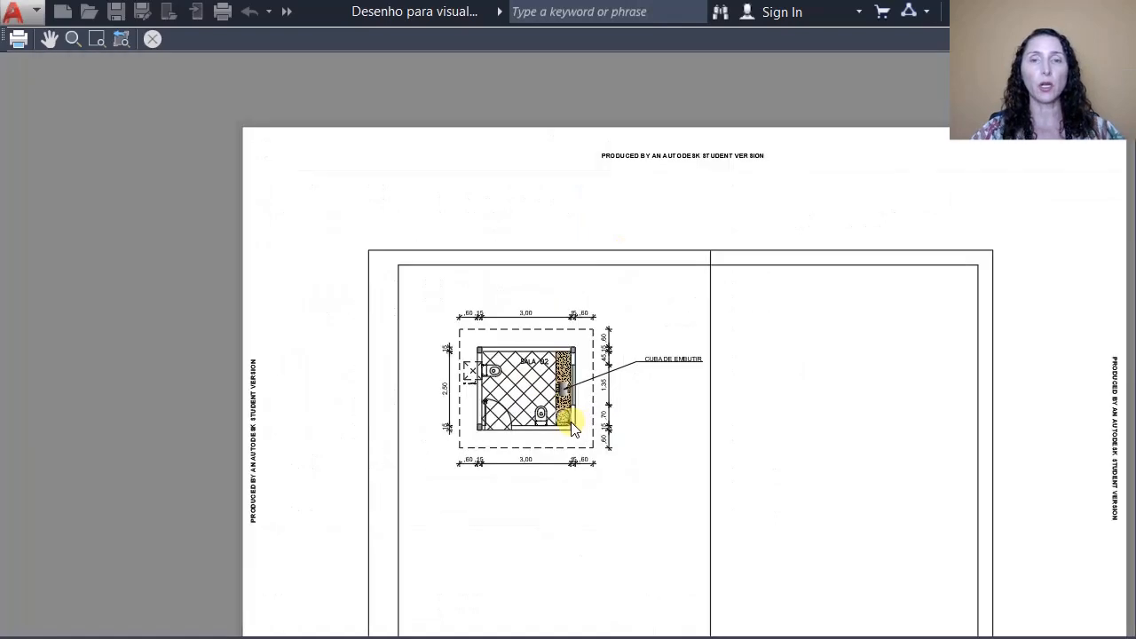
middle_click_drag(654, 474, 597, 427)
Plot the previewed sheet to PDF, saving it as Desenho para visualização-Layout1.pdf in the Documentos folder.
right_click(601, 401)
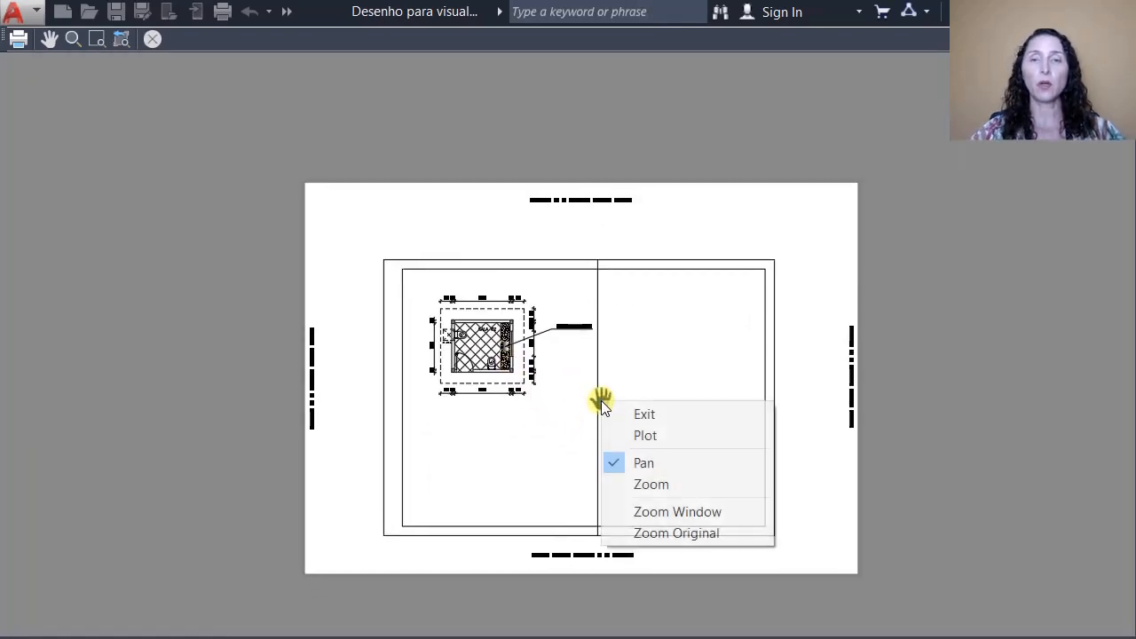
left_click(672, 435)
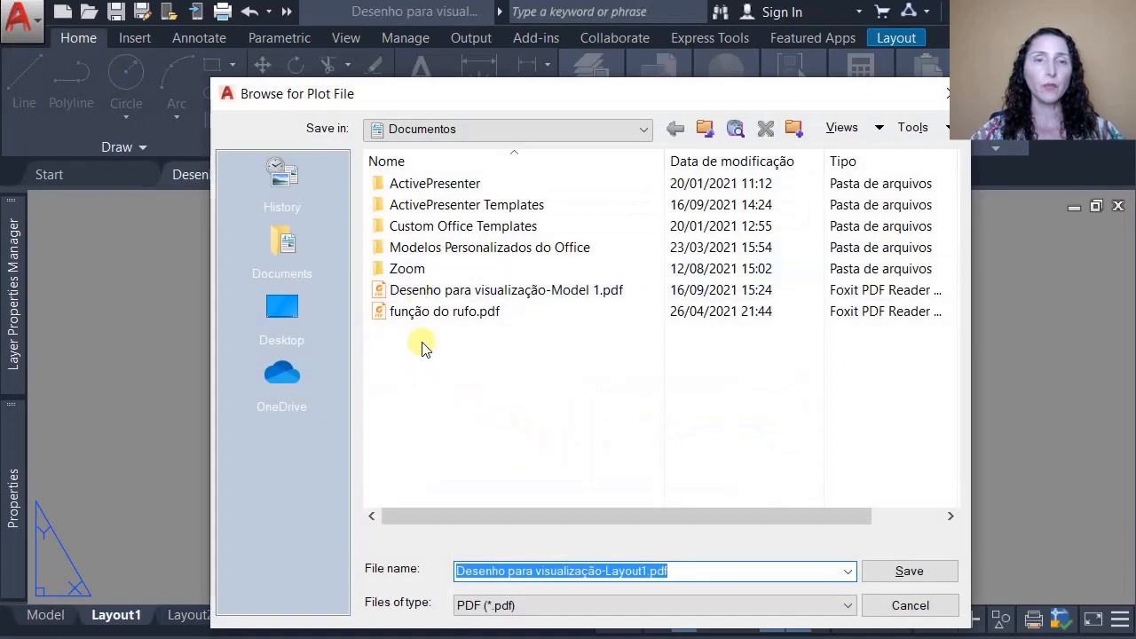
left_click(649, 570)
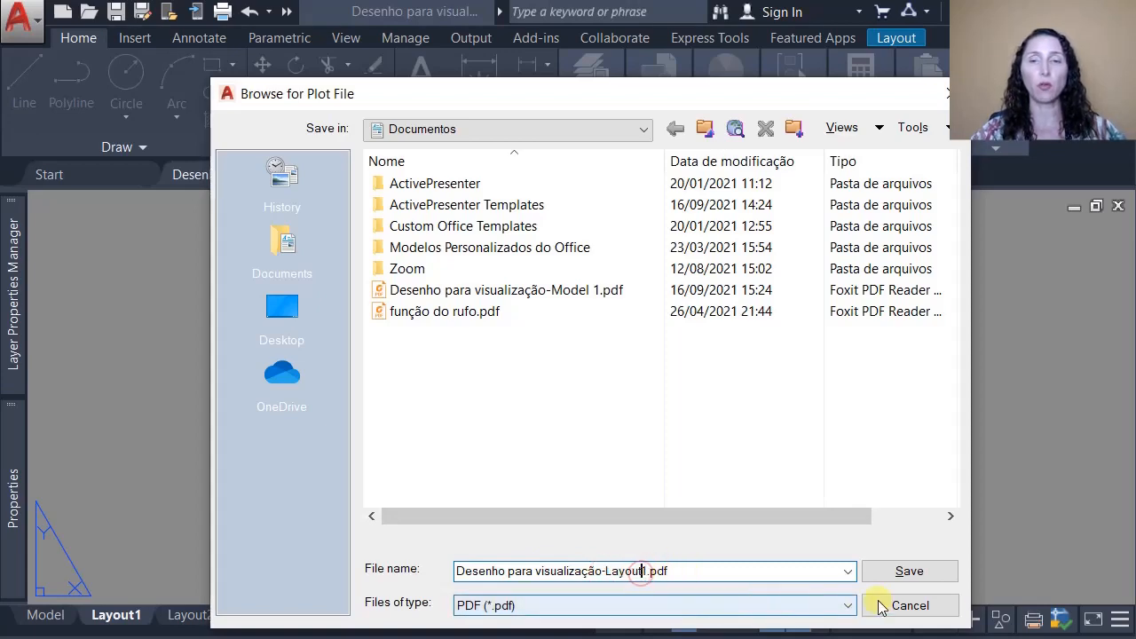
left_click(928, 572)
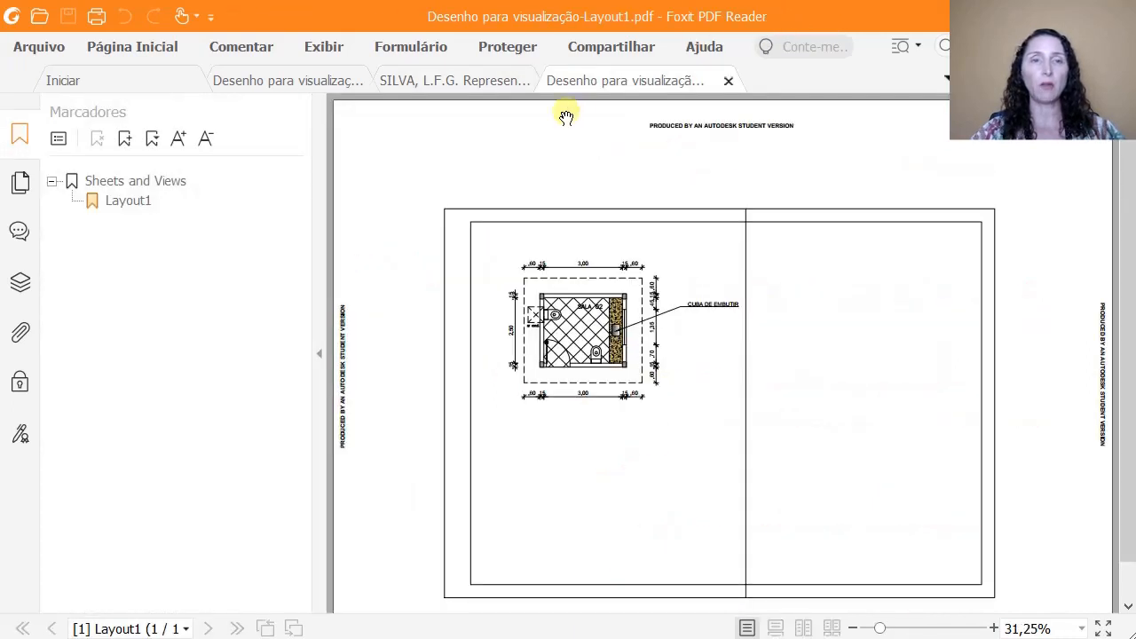
Show the layer list of the plotted PDF in Foxit PDF Reader, and hide and reshow the PAREDE layer.
left_click(20, 284)
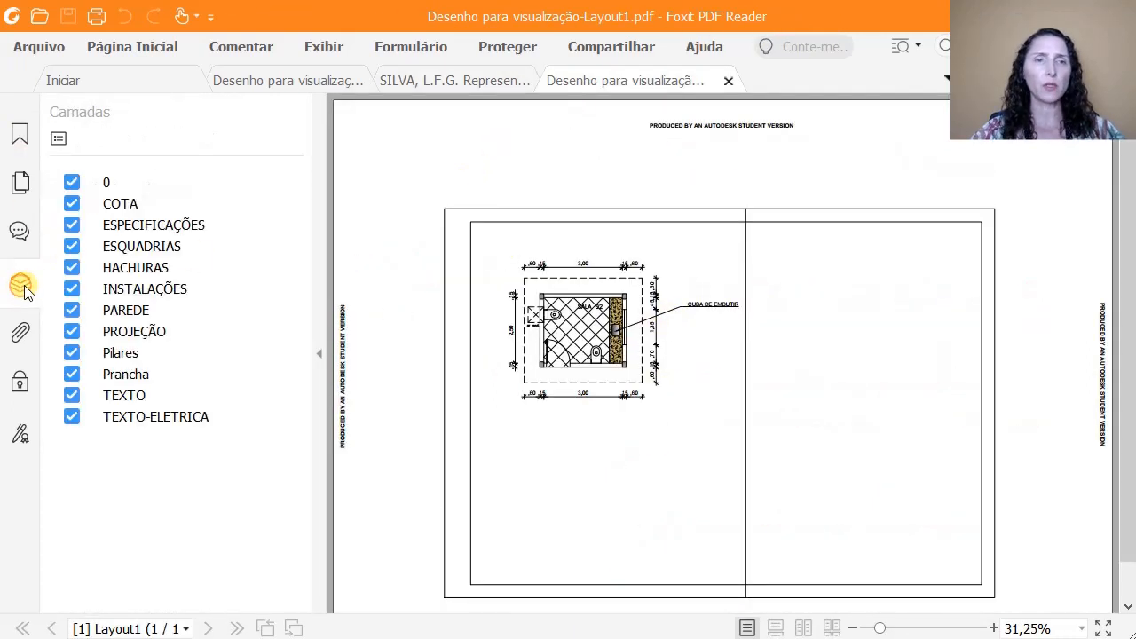
left_click(71, 310)
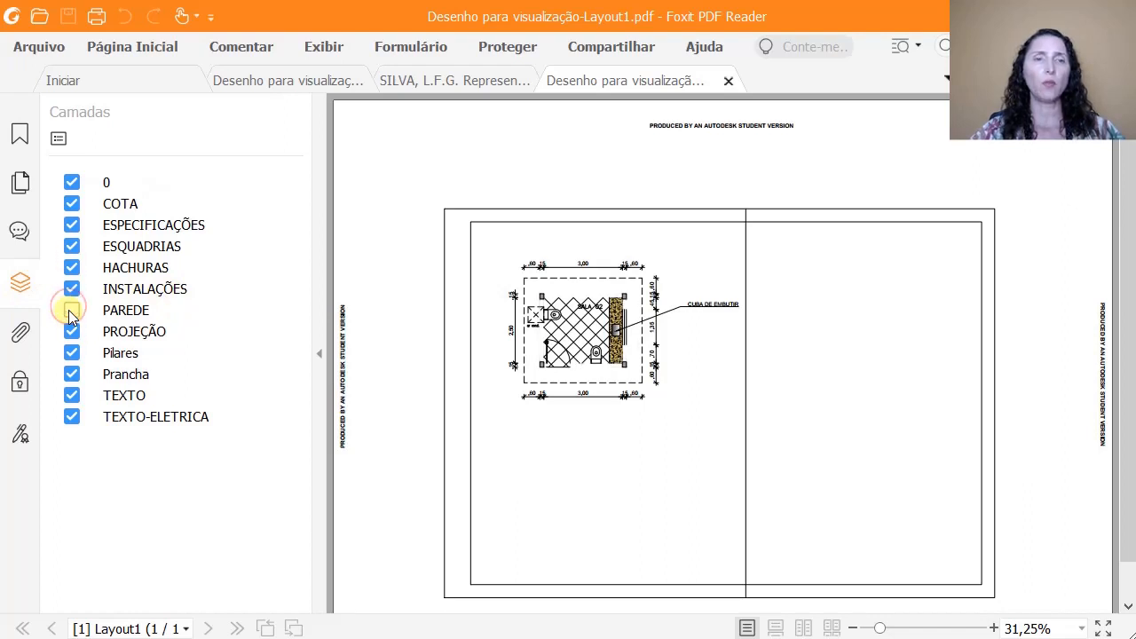
left_click(71, 310)
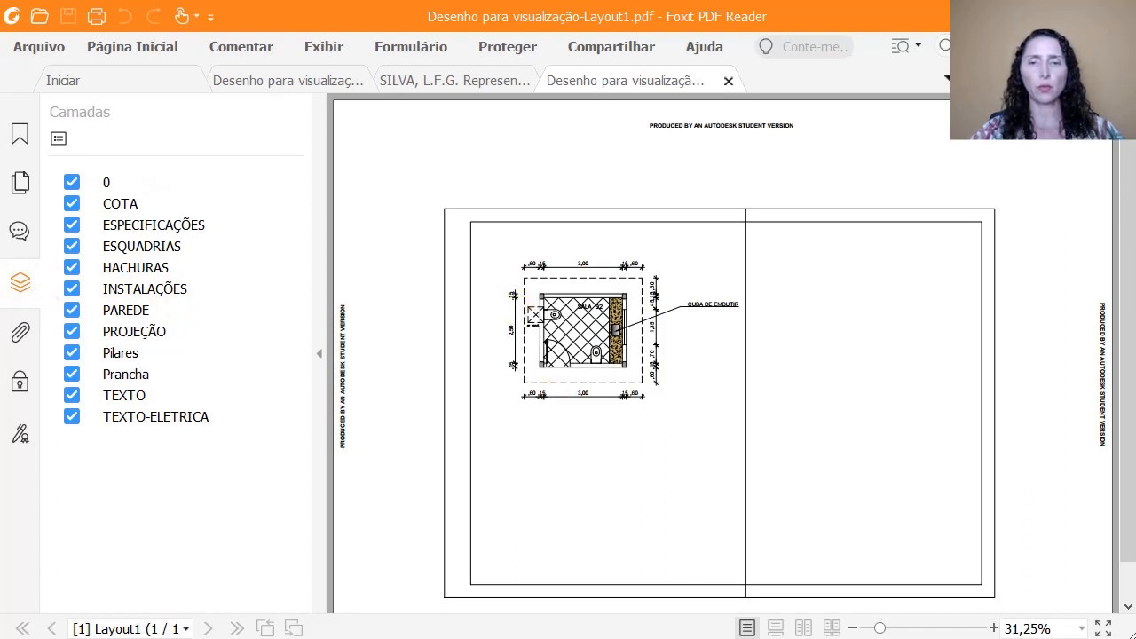
Return to AutoCAD, review Layout1's page setup including its plot scale, and close the setup without changing anything.
key("alt+Tab")
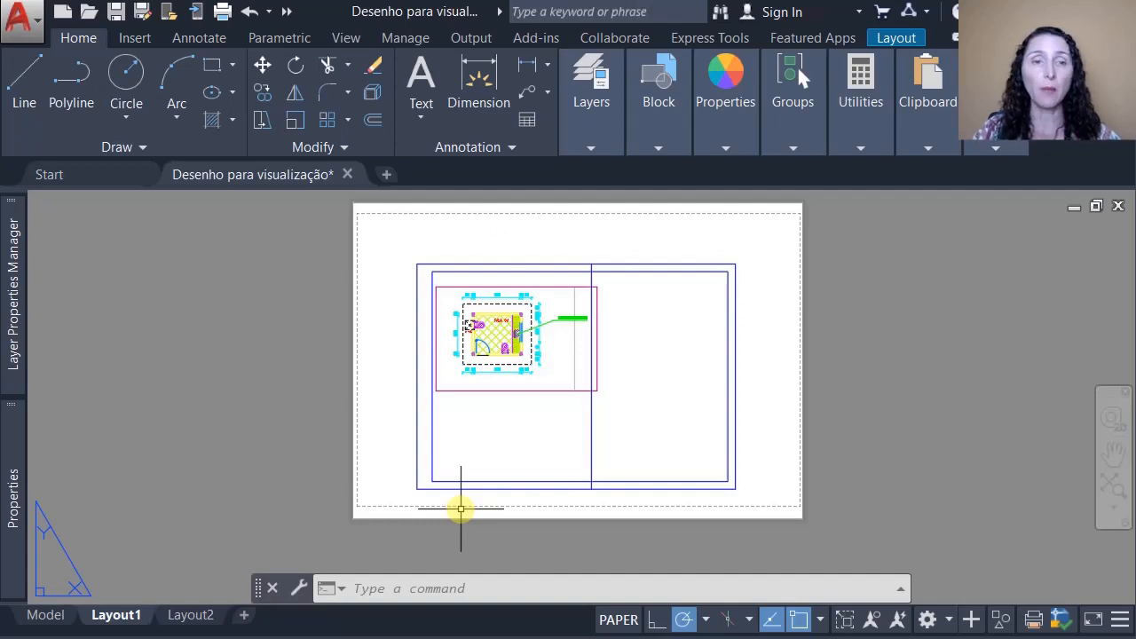
right_click(203, 622)
left_click(258, 474)
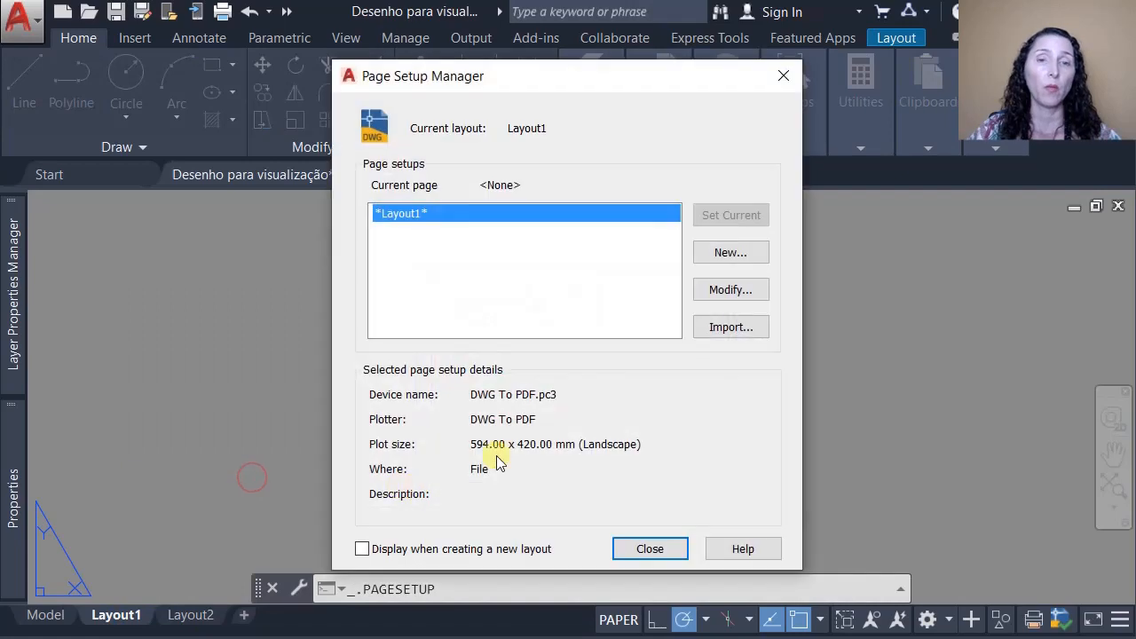
left_click(743, 293)
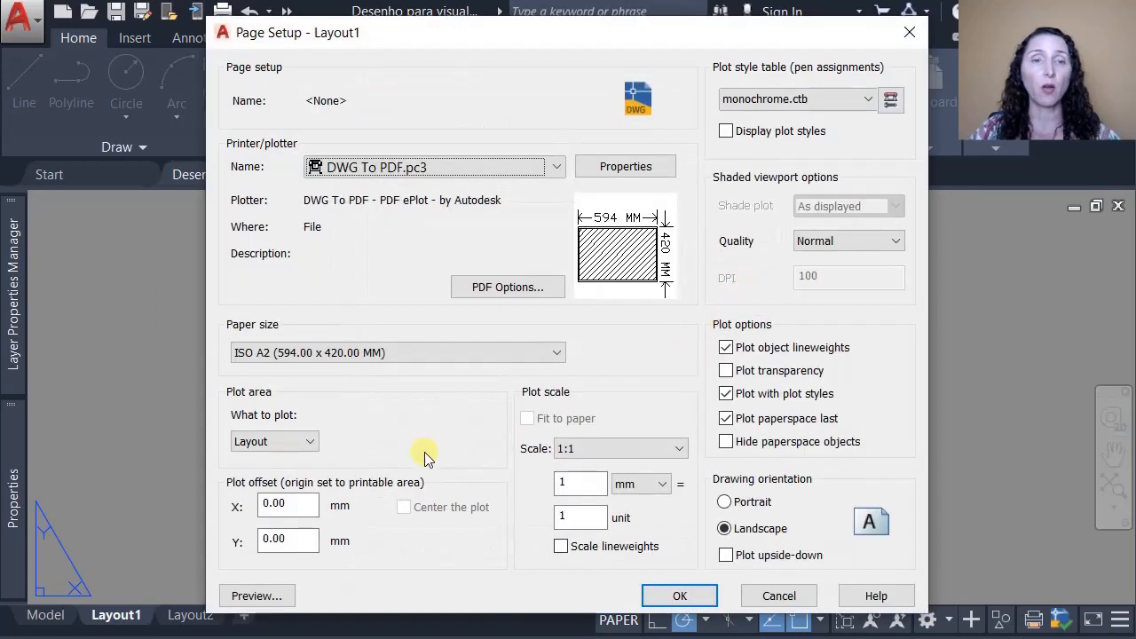
left_click(581, 485)
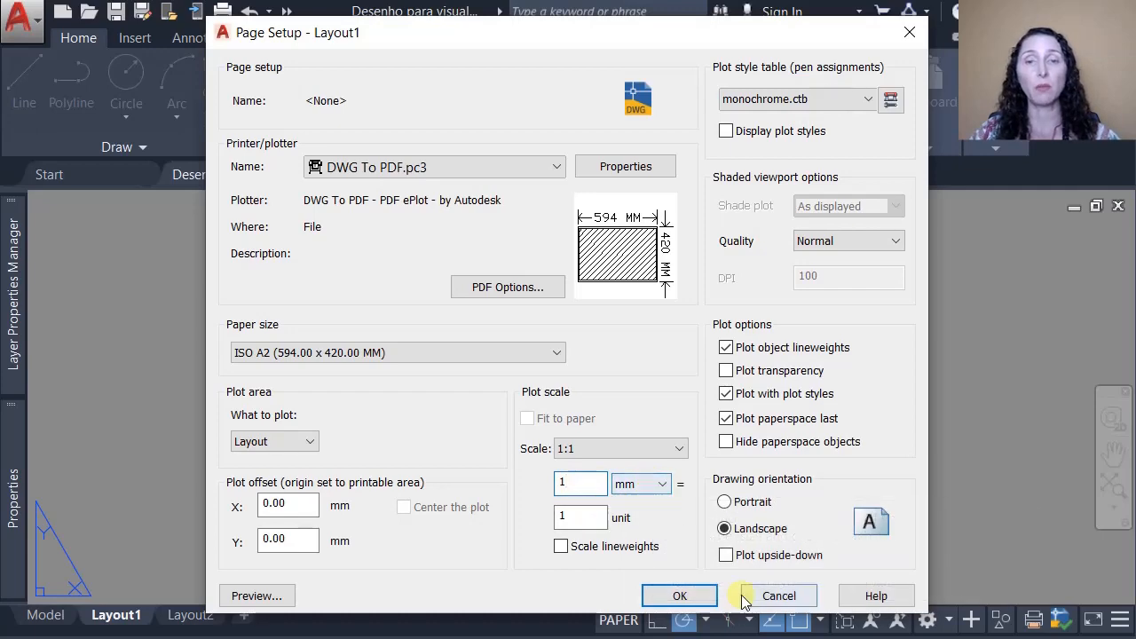
left_click(779, 595)
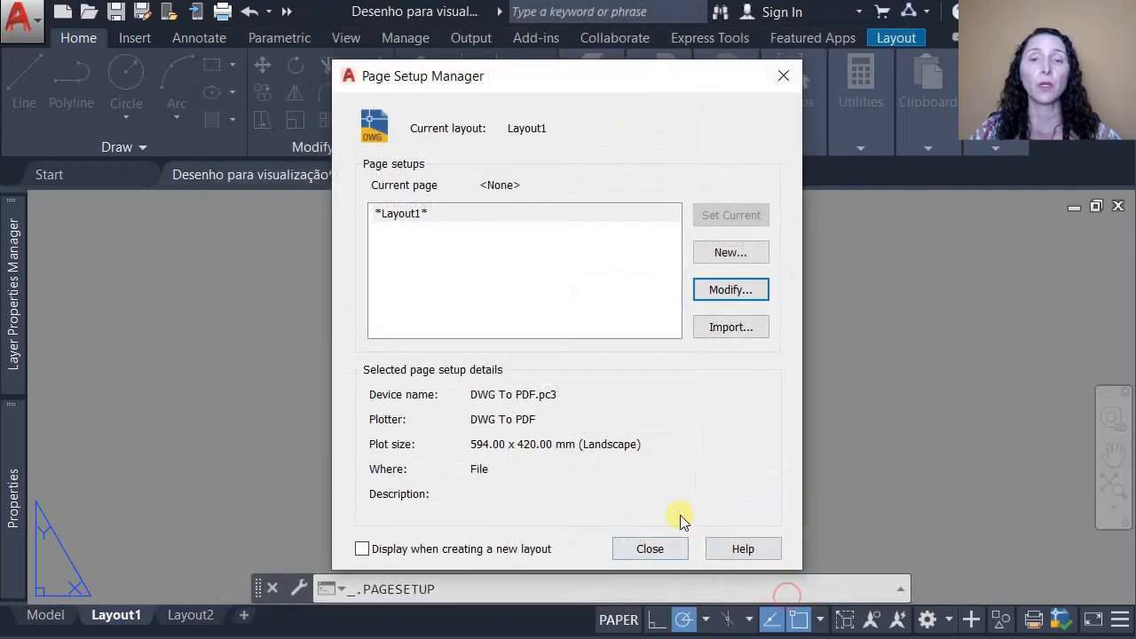
left_click(673, 544)
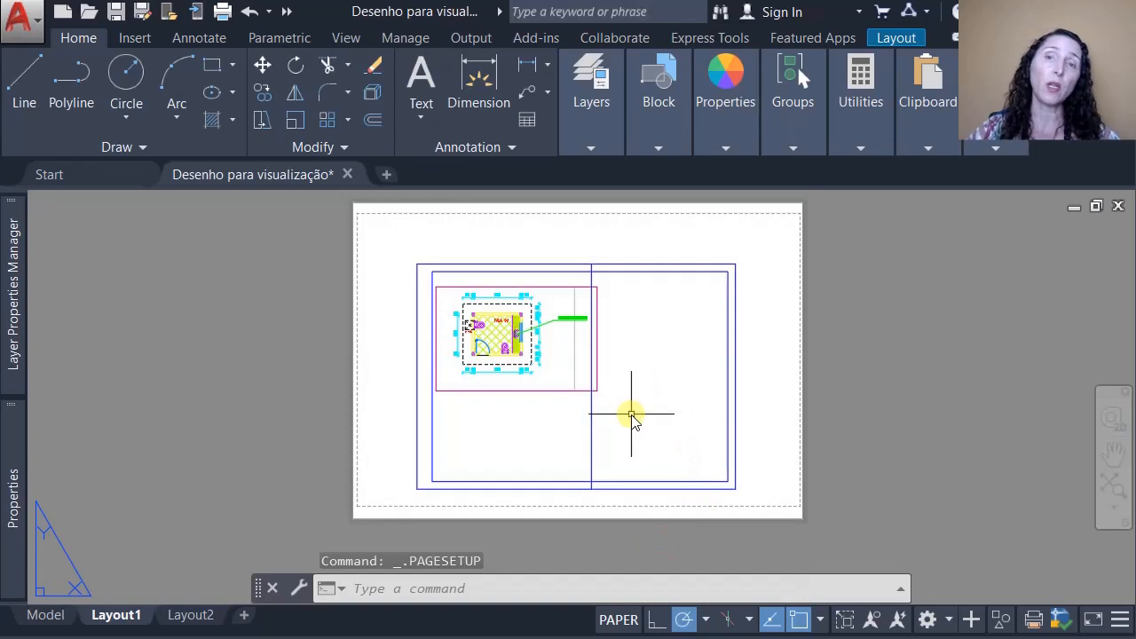